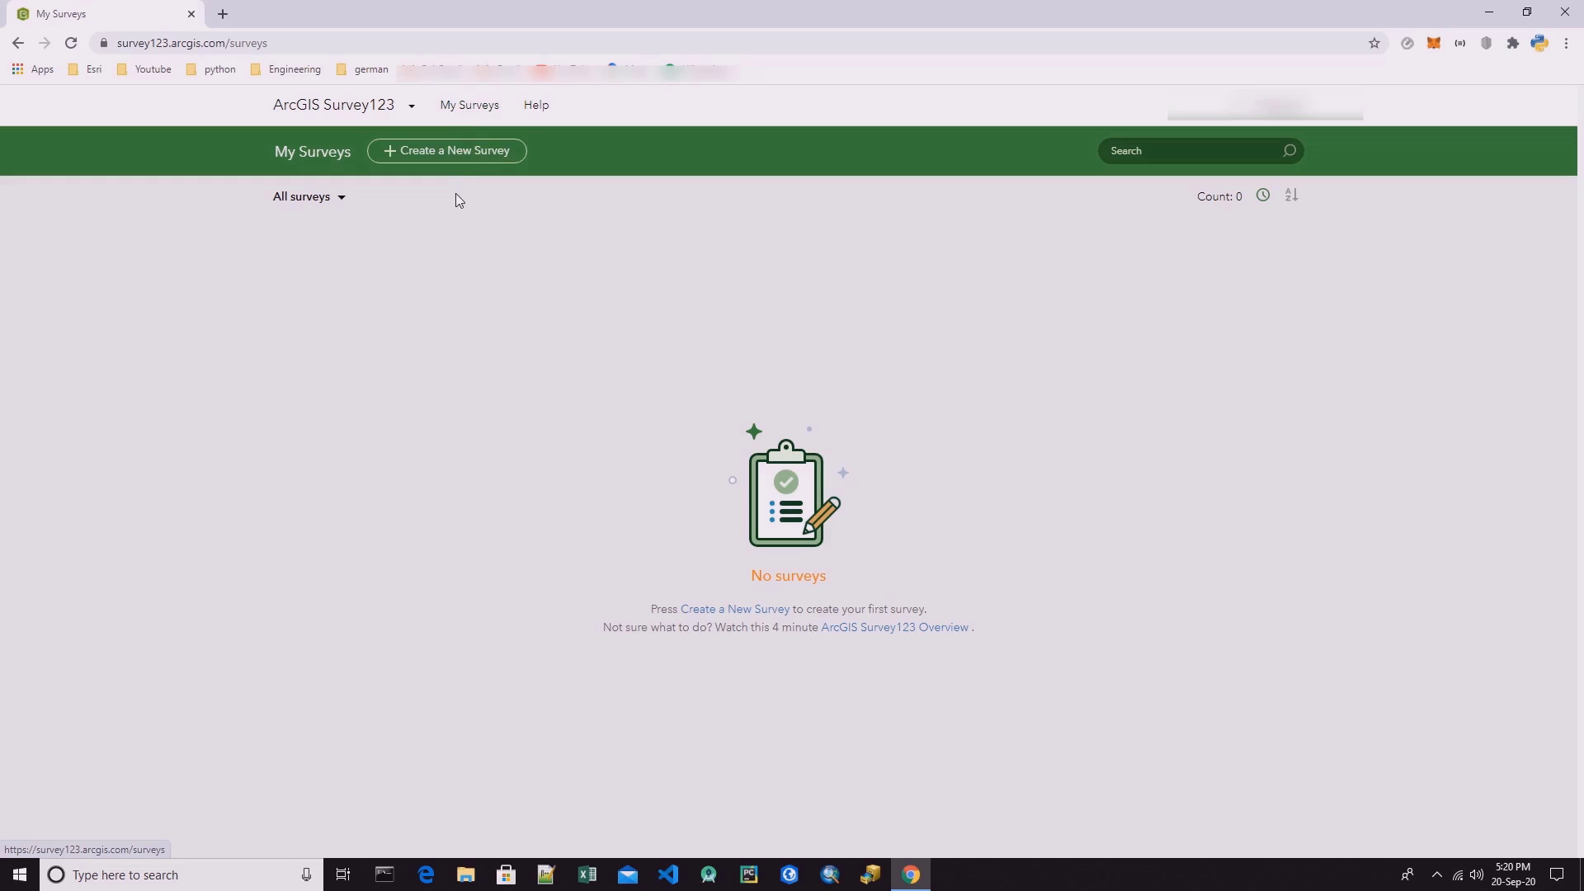
click(410, 106)
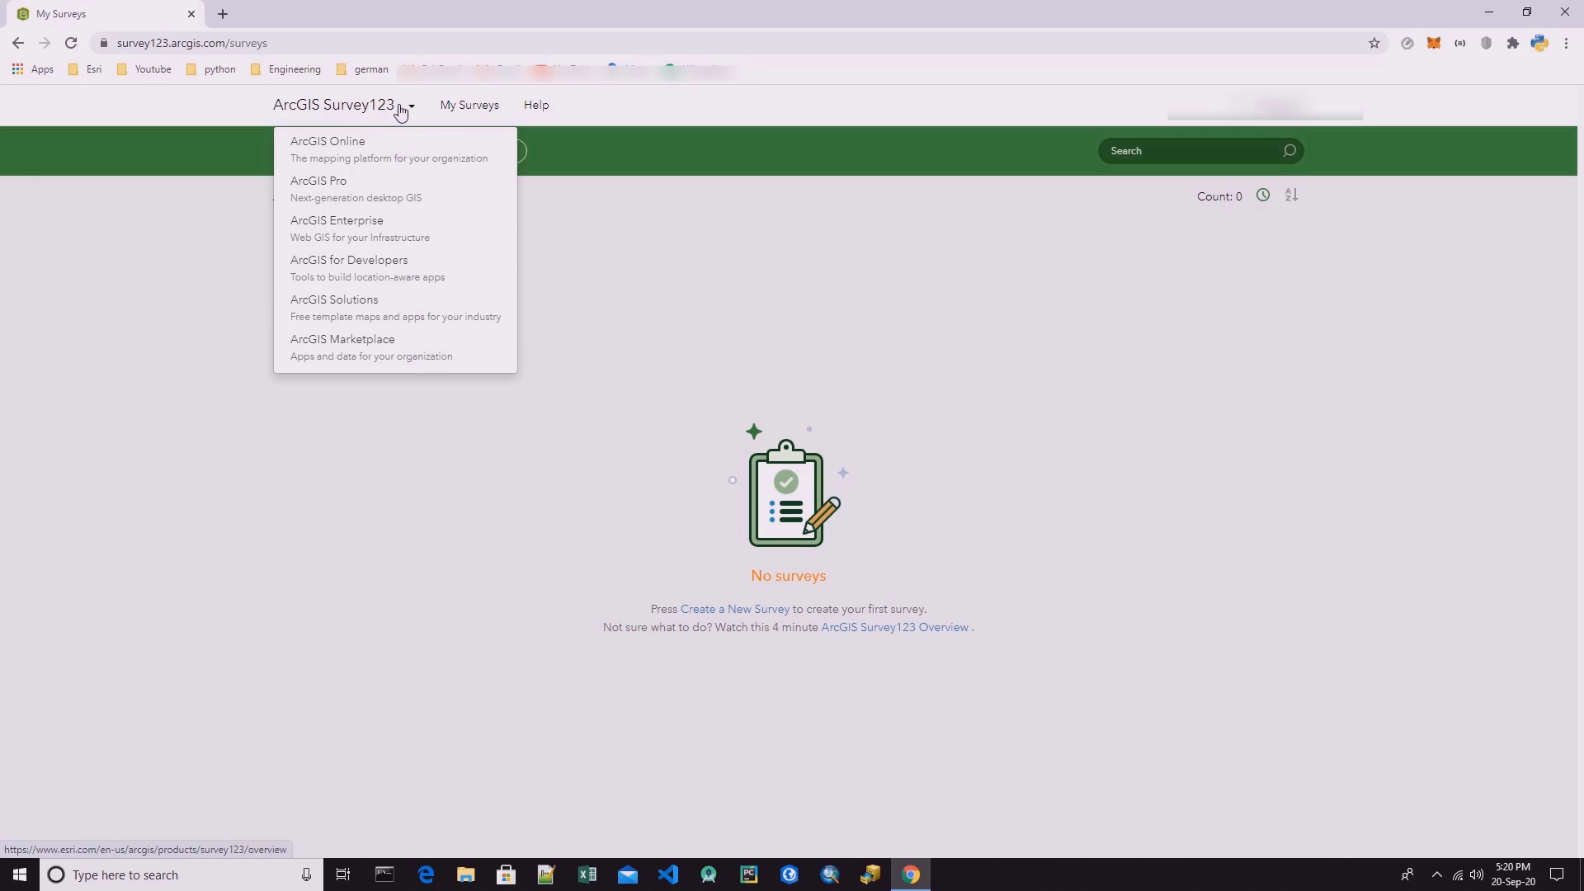
click(701, 144)
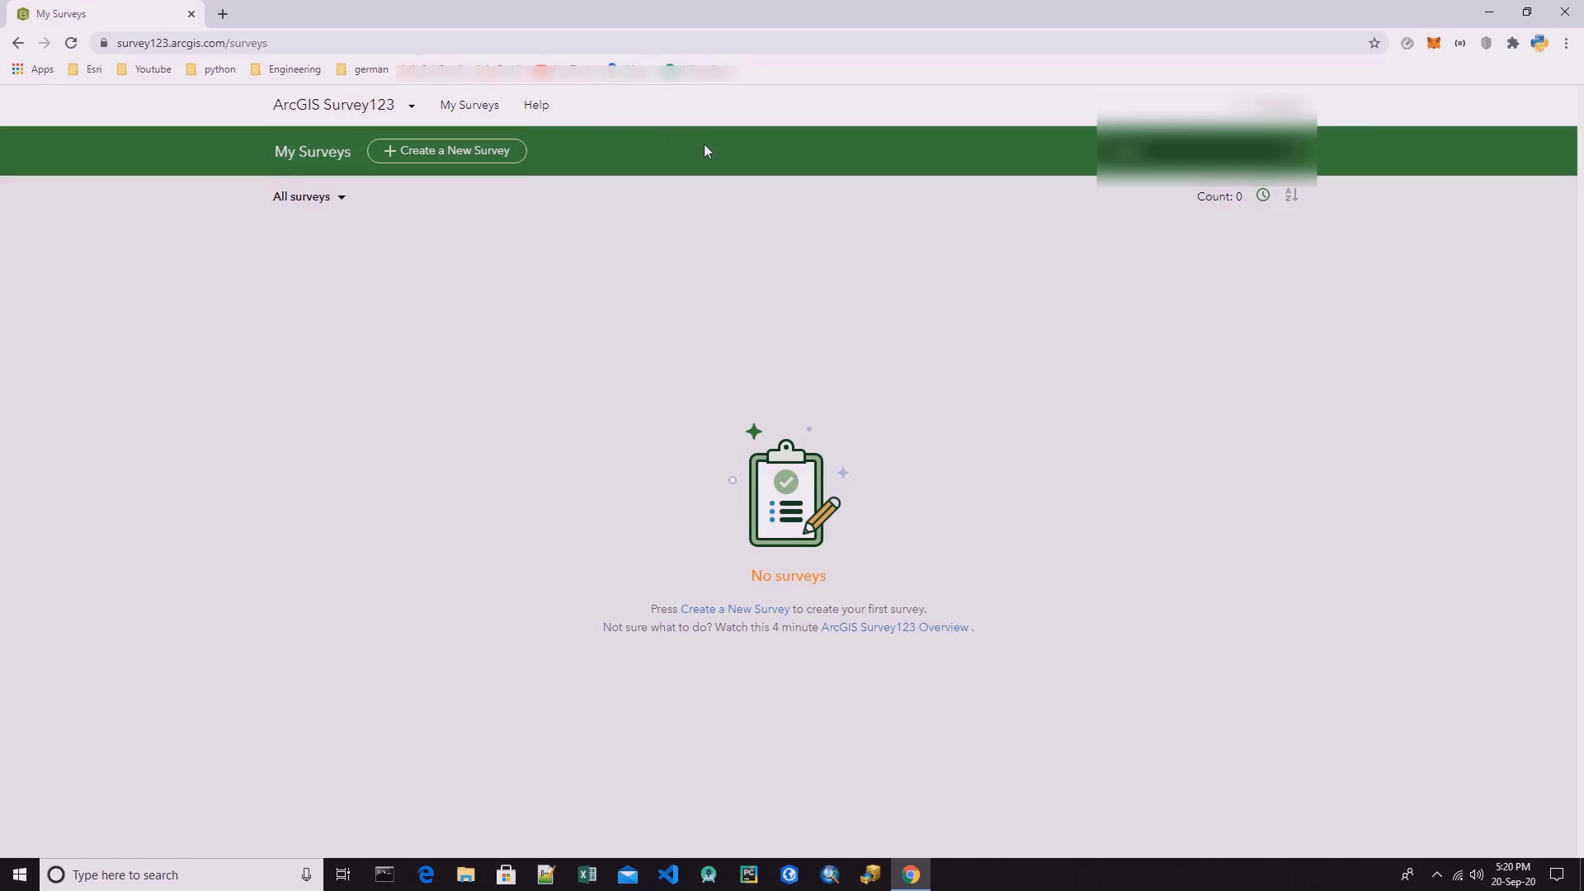
click(1283, 107)
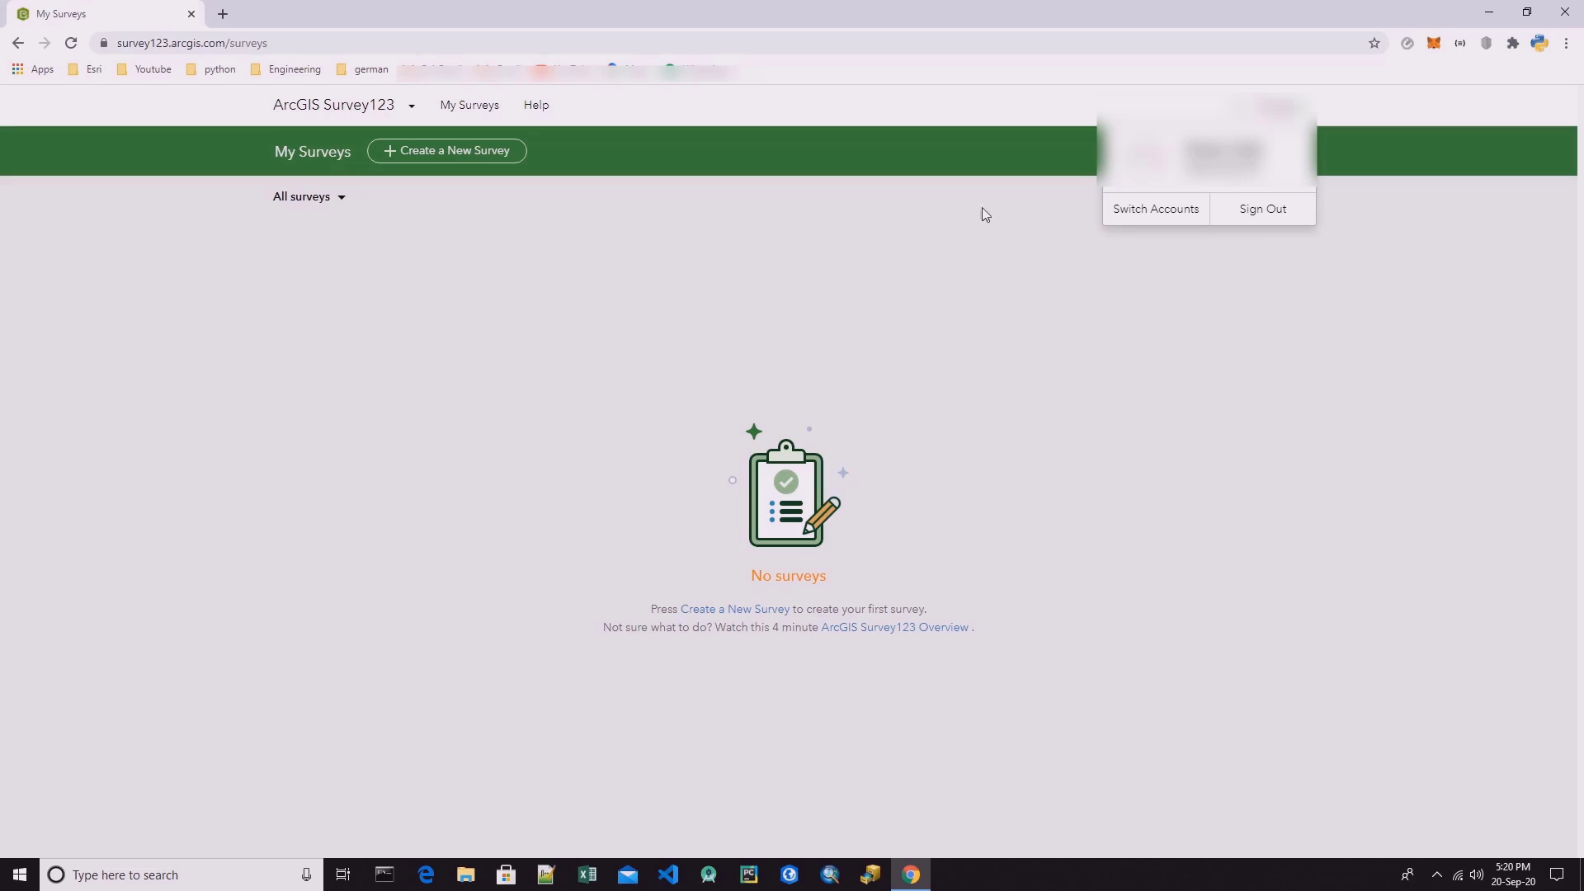
click(922, 152)
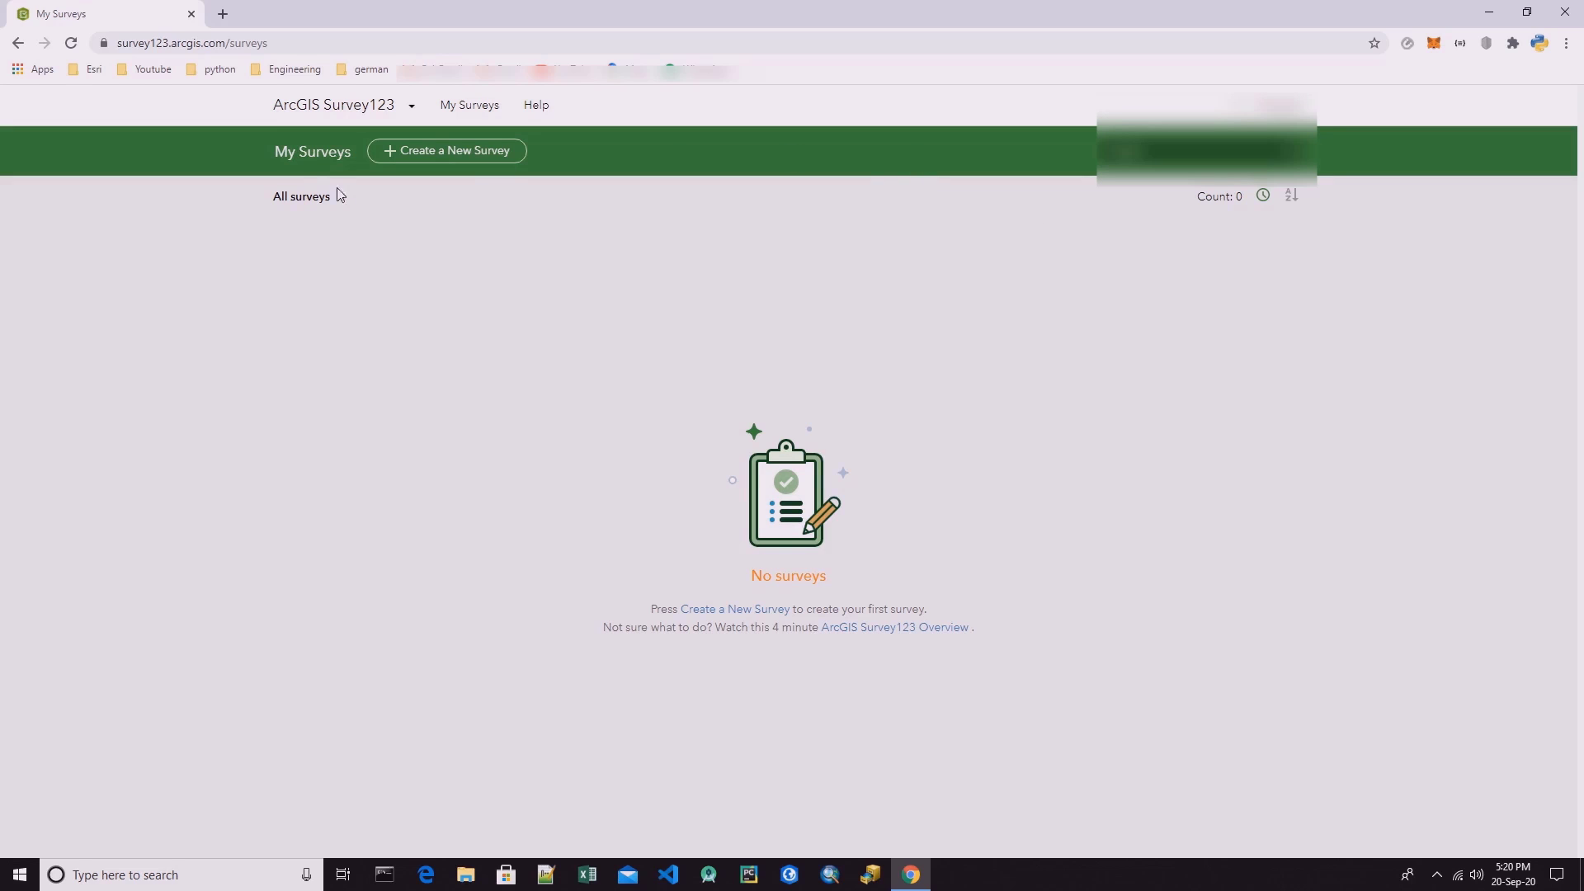
Start a new survey using the web designer rather than Survey123 Connect.
click(430, 157)
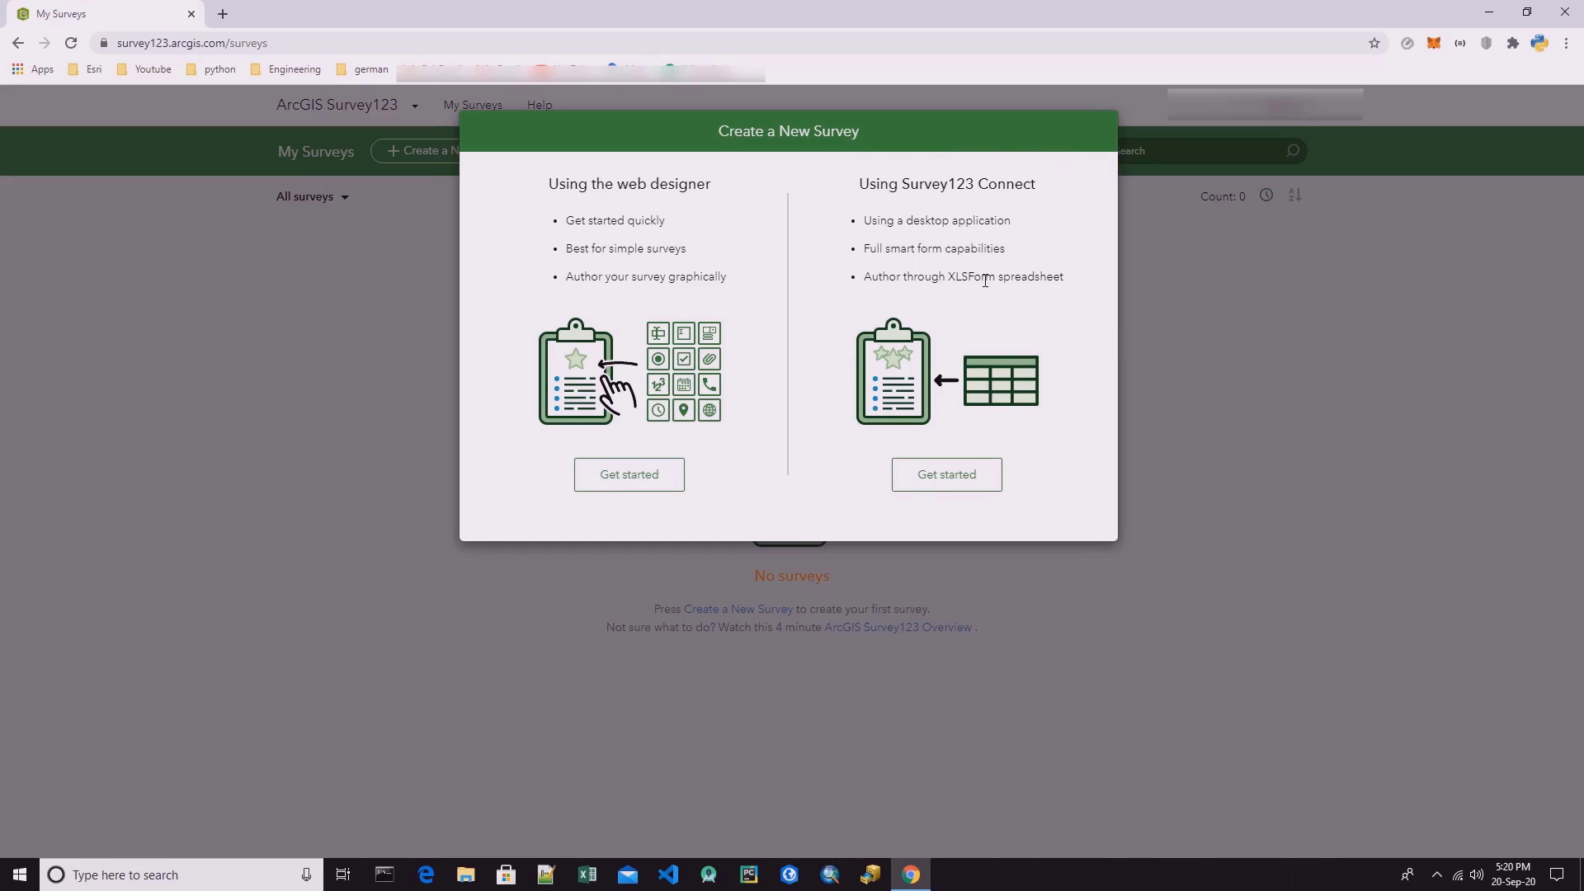
drag(994, 280, 951, 281)
click(953, 277)
double_click(889, 281)
click(890, 281)
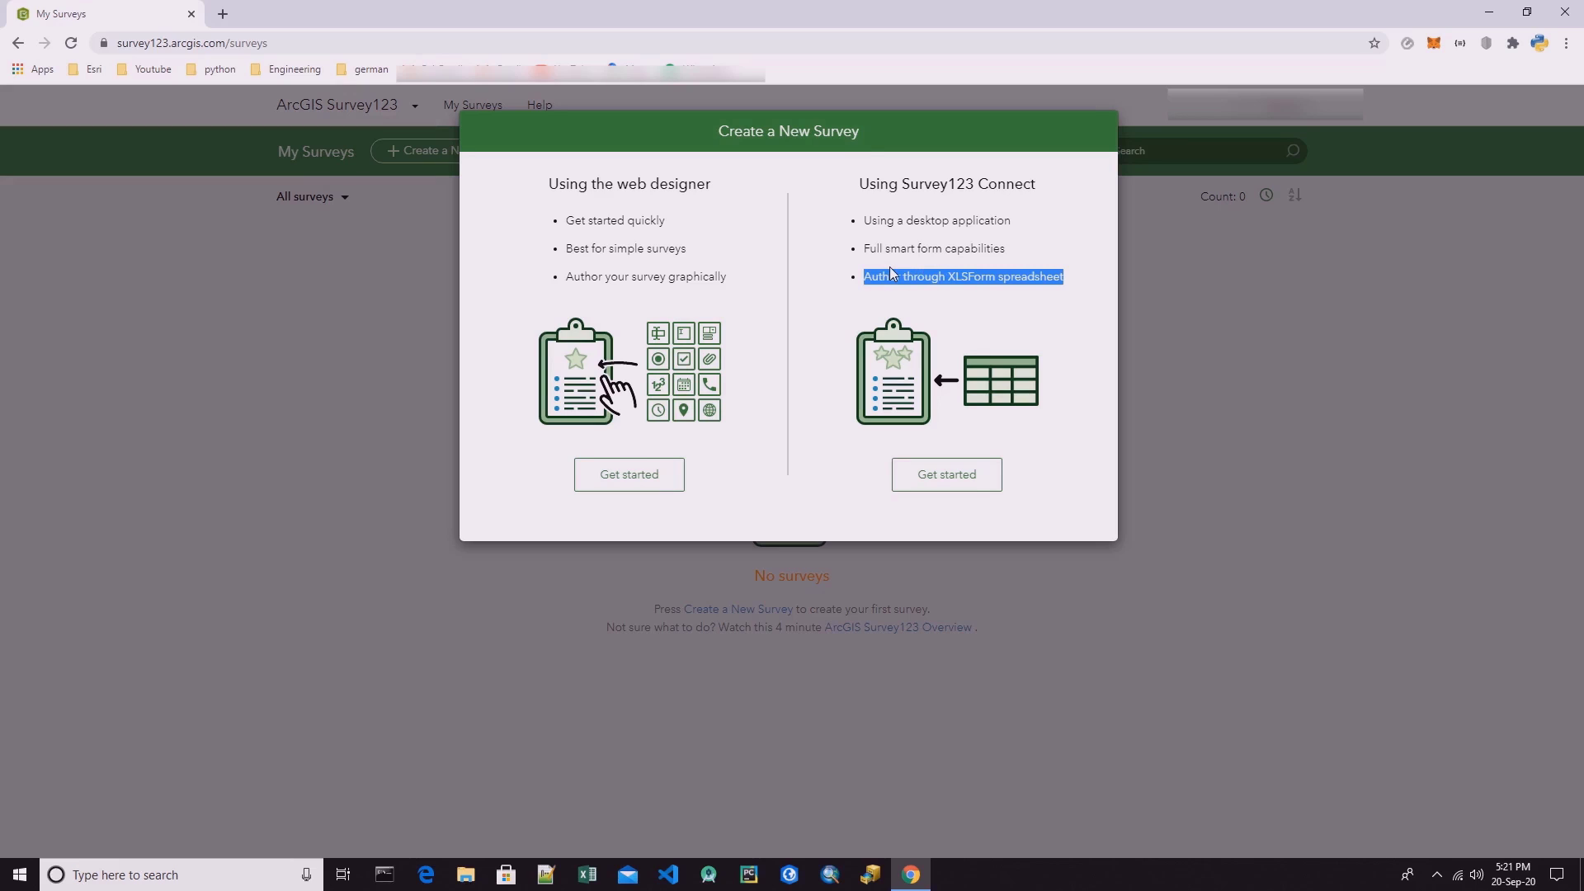
double_click(899, 249)
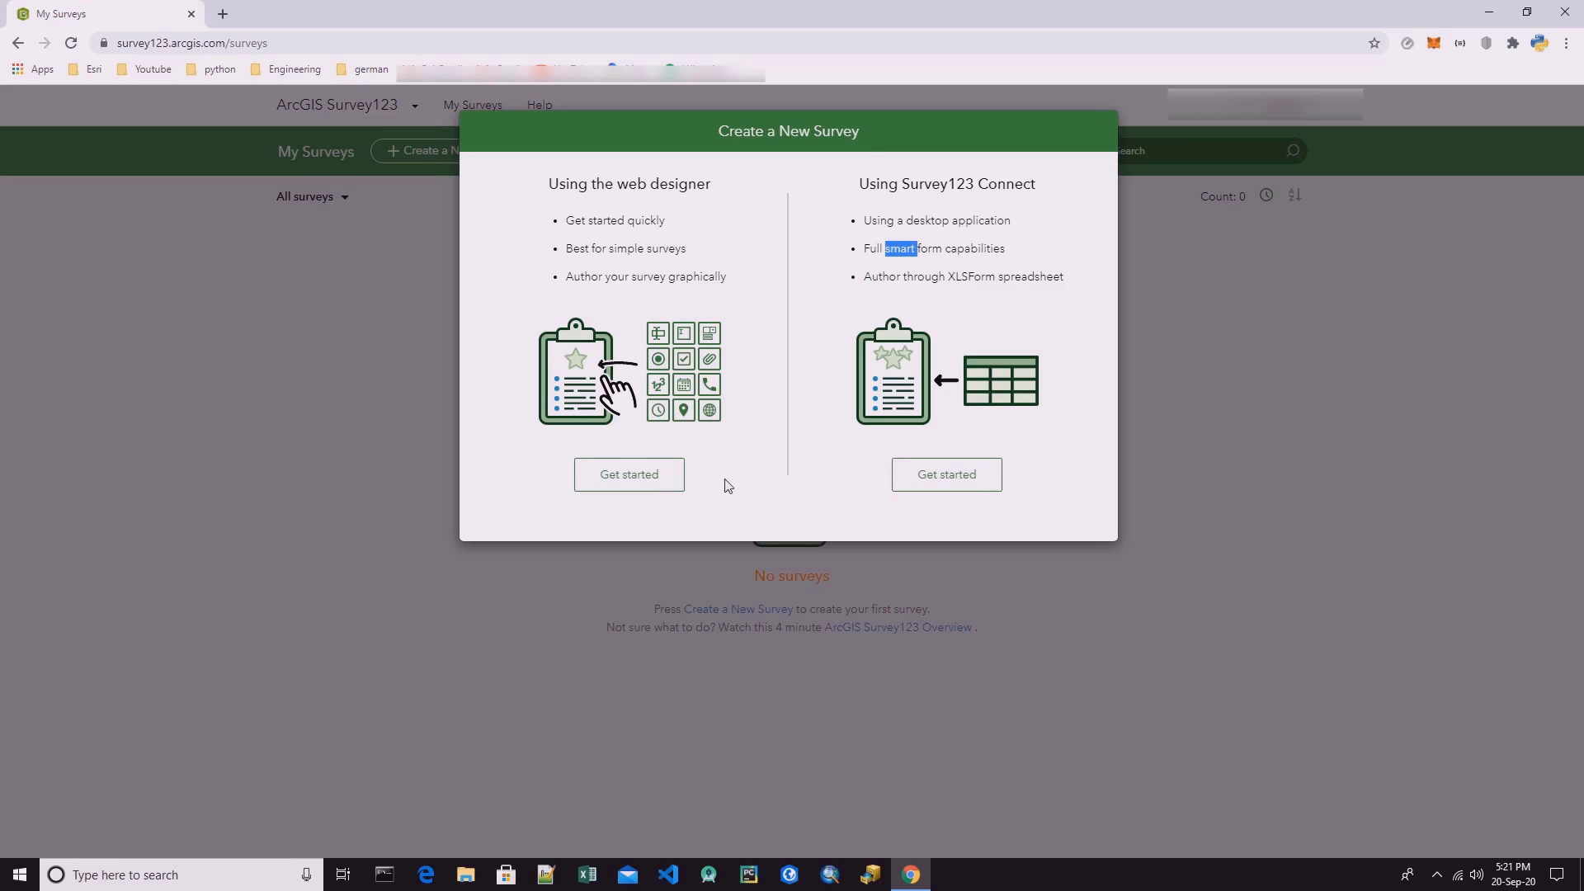
drag(550, 192, 728, 281)
click(717, 278)
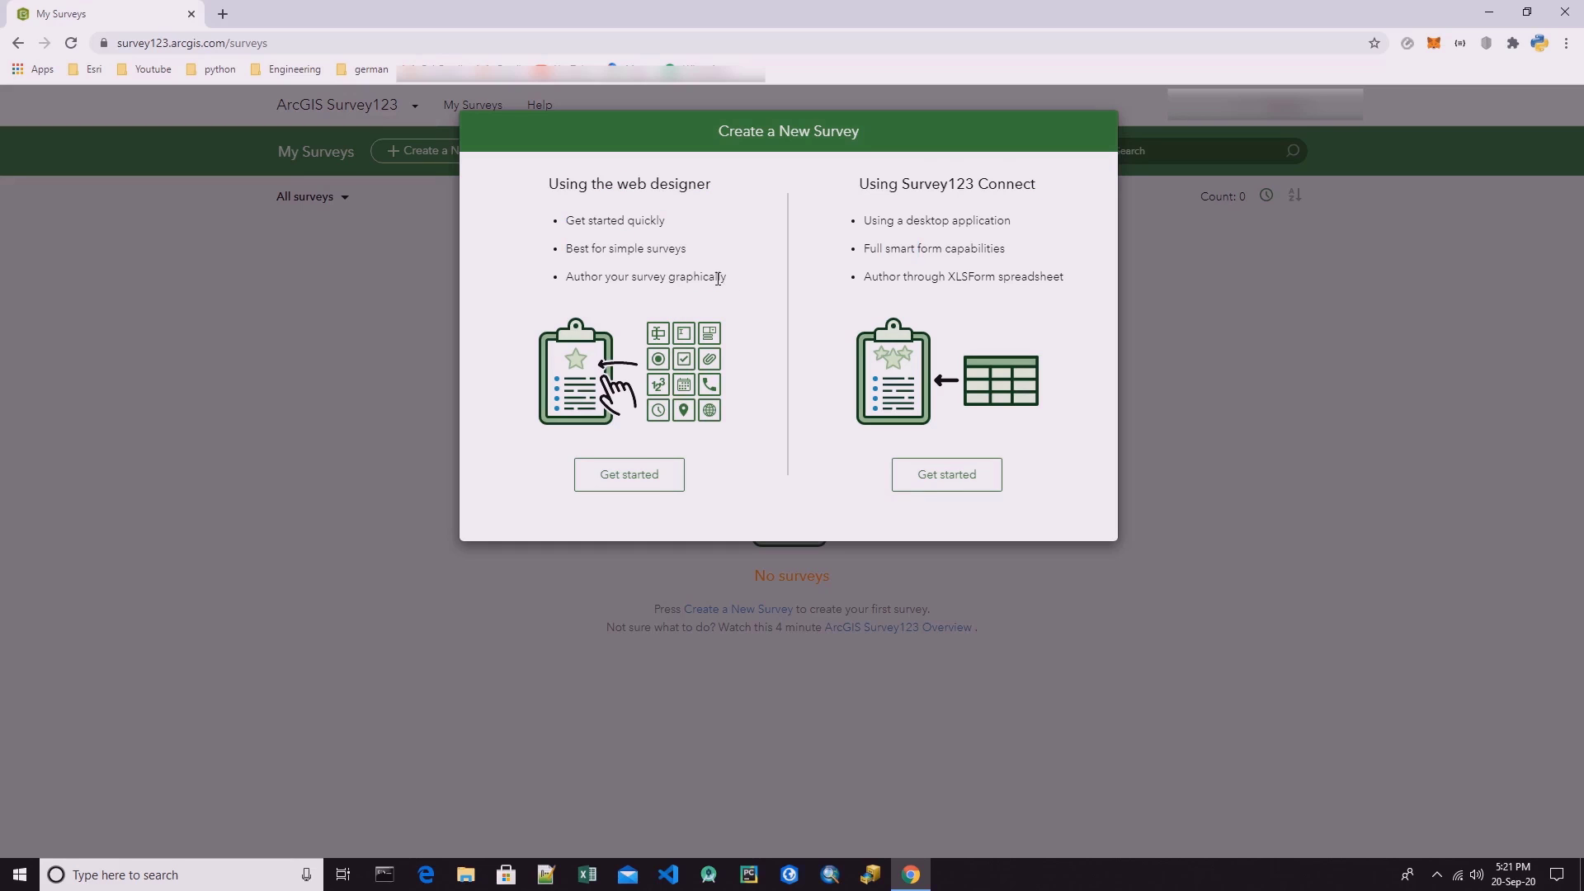
click(658, 481)
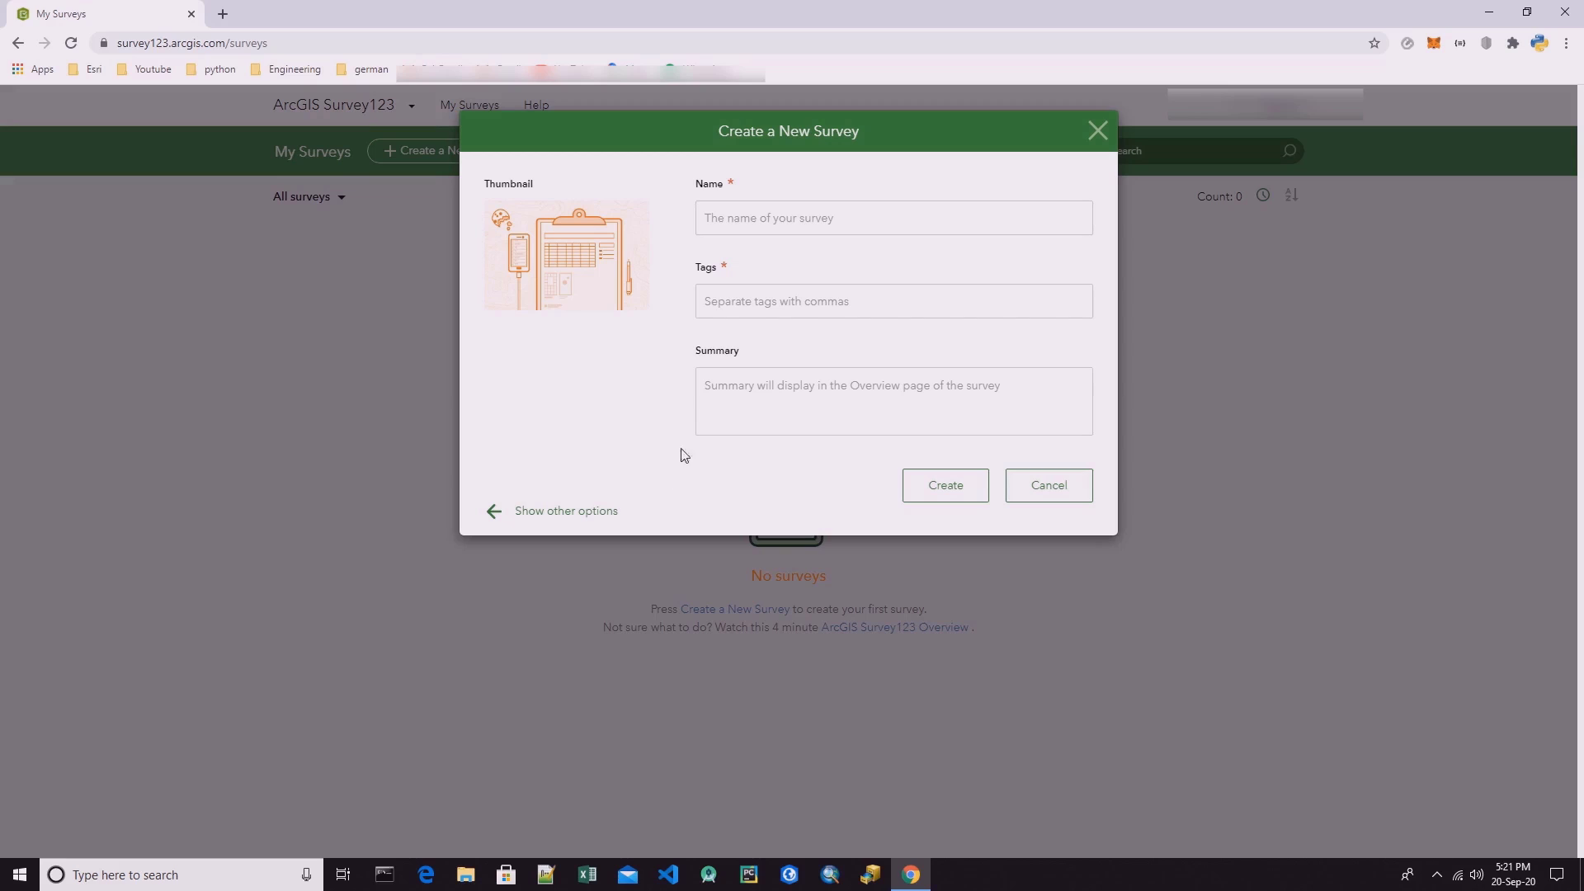
Enter Test1 as the name of the new survey.
click(707, 219)
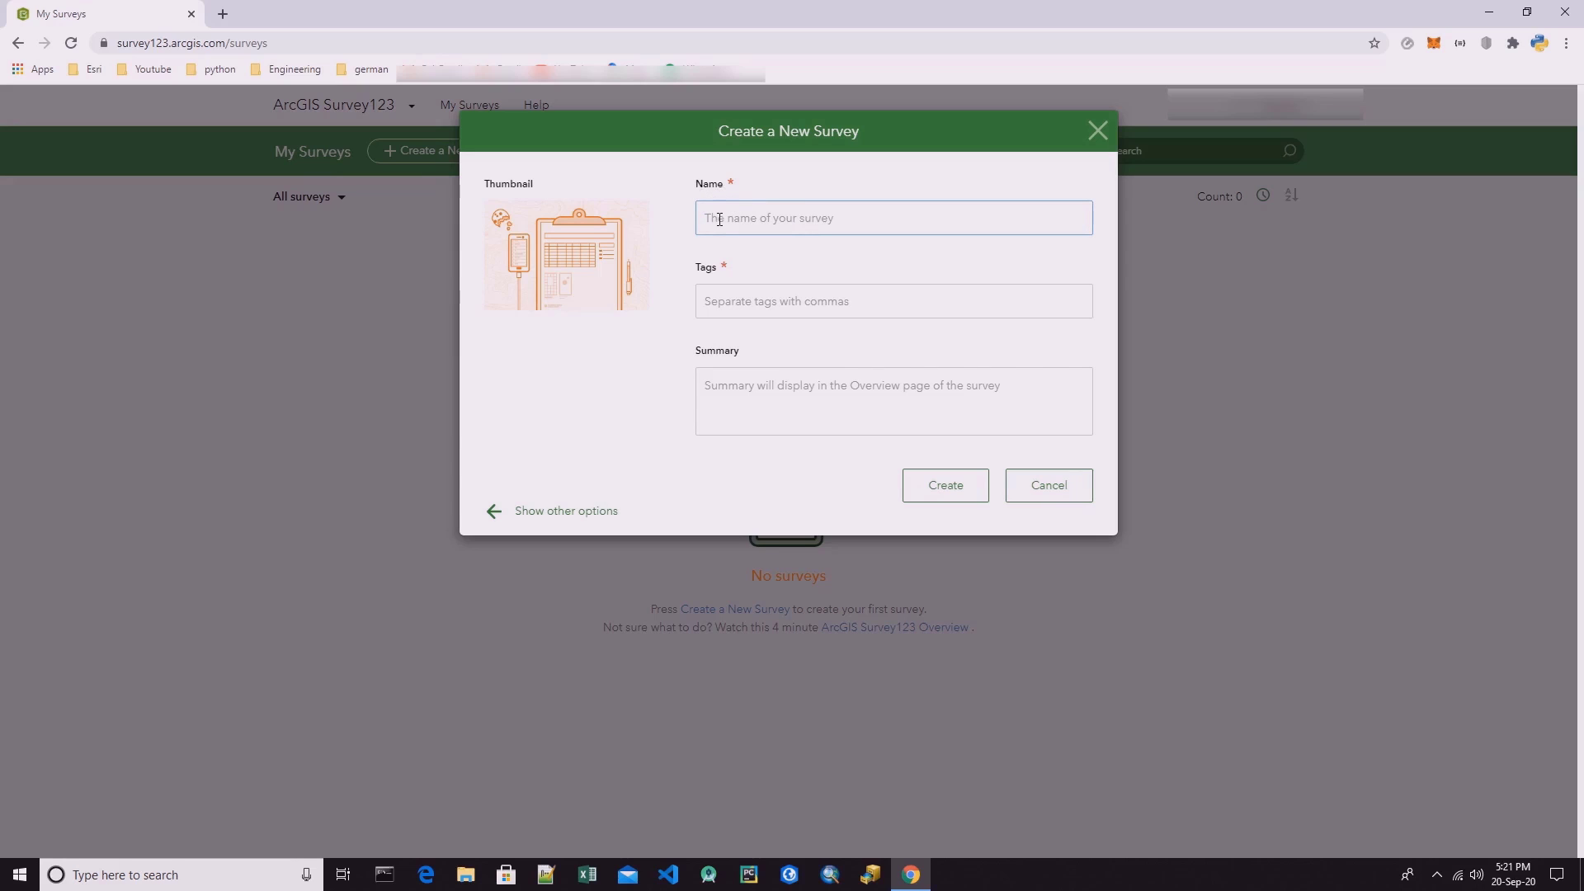
double_click(729, 185)
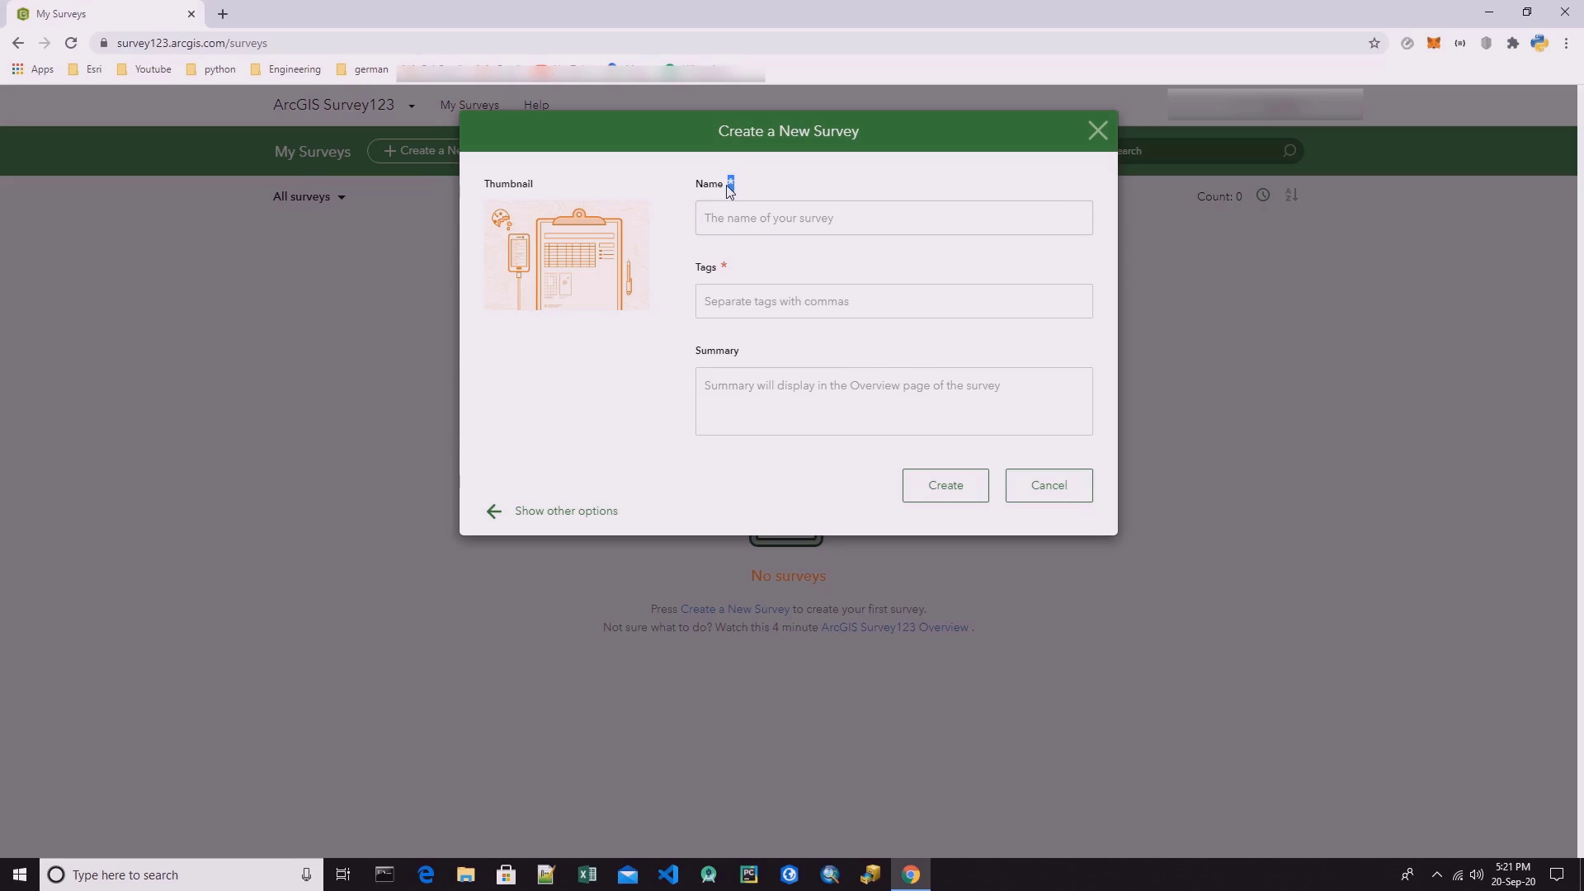
click(737, 193)
double_click(724, 266)
click(733, 305)
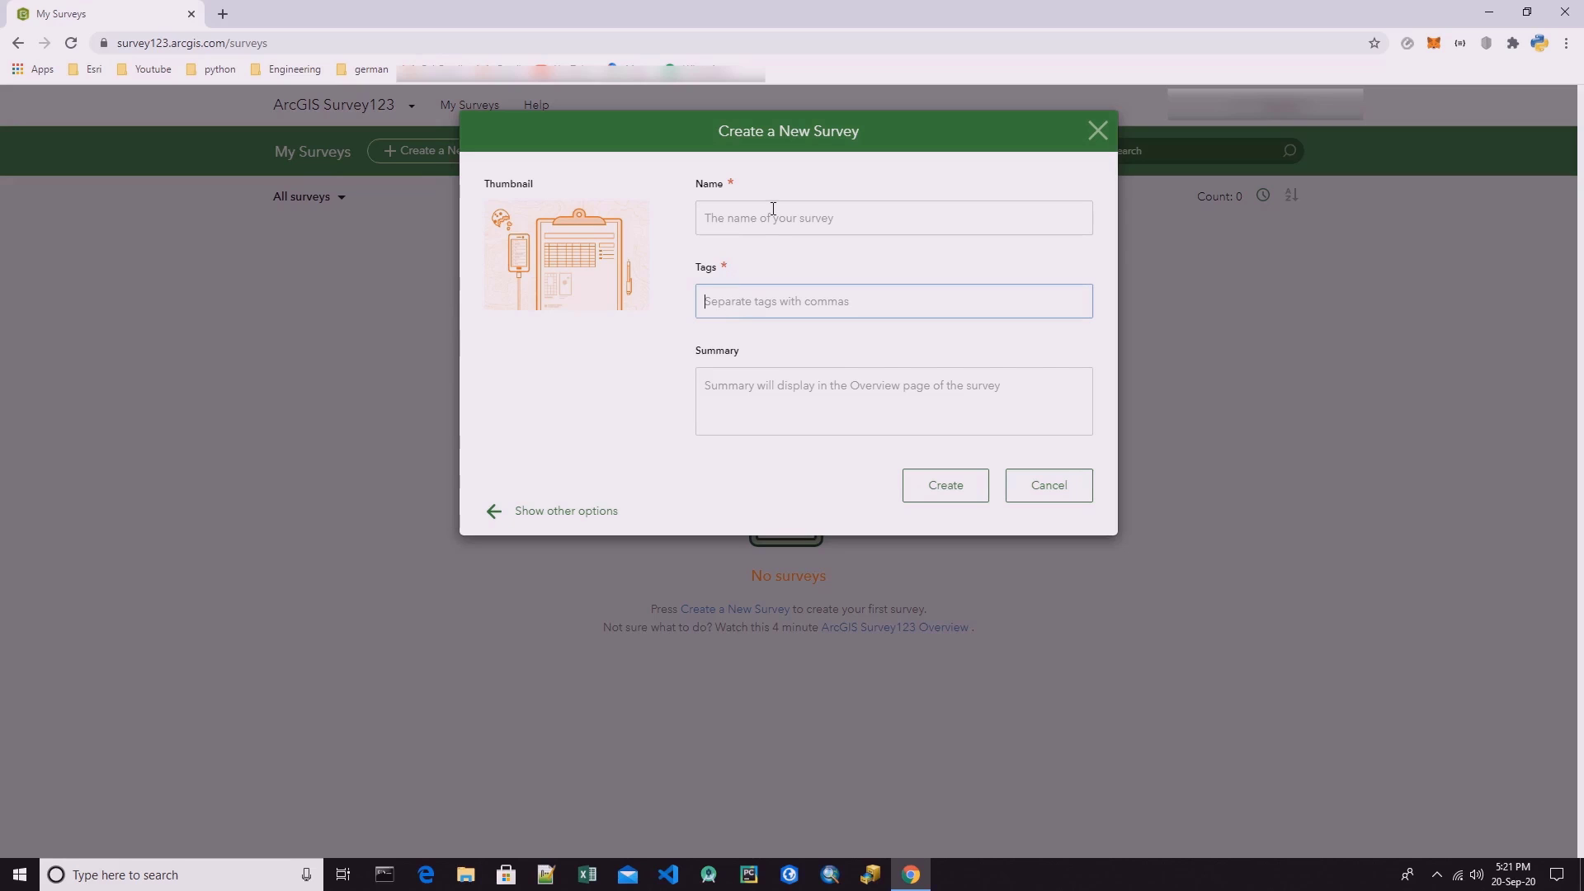
click(773, 216)
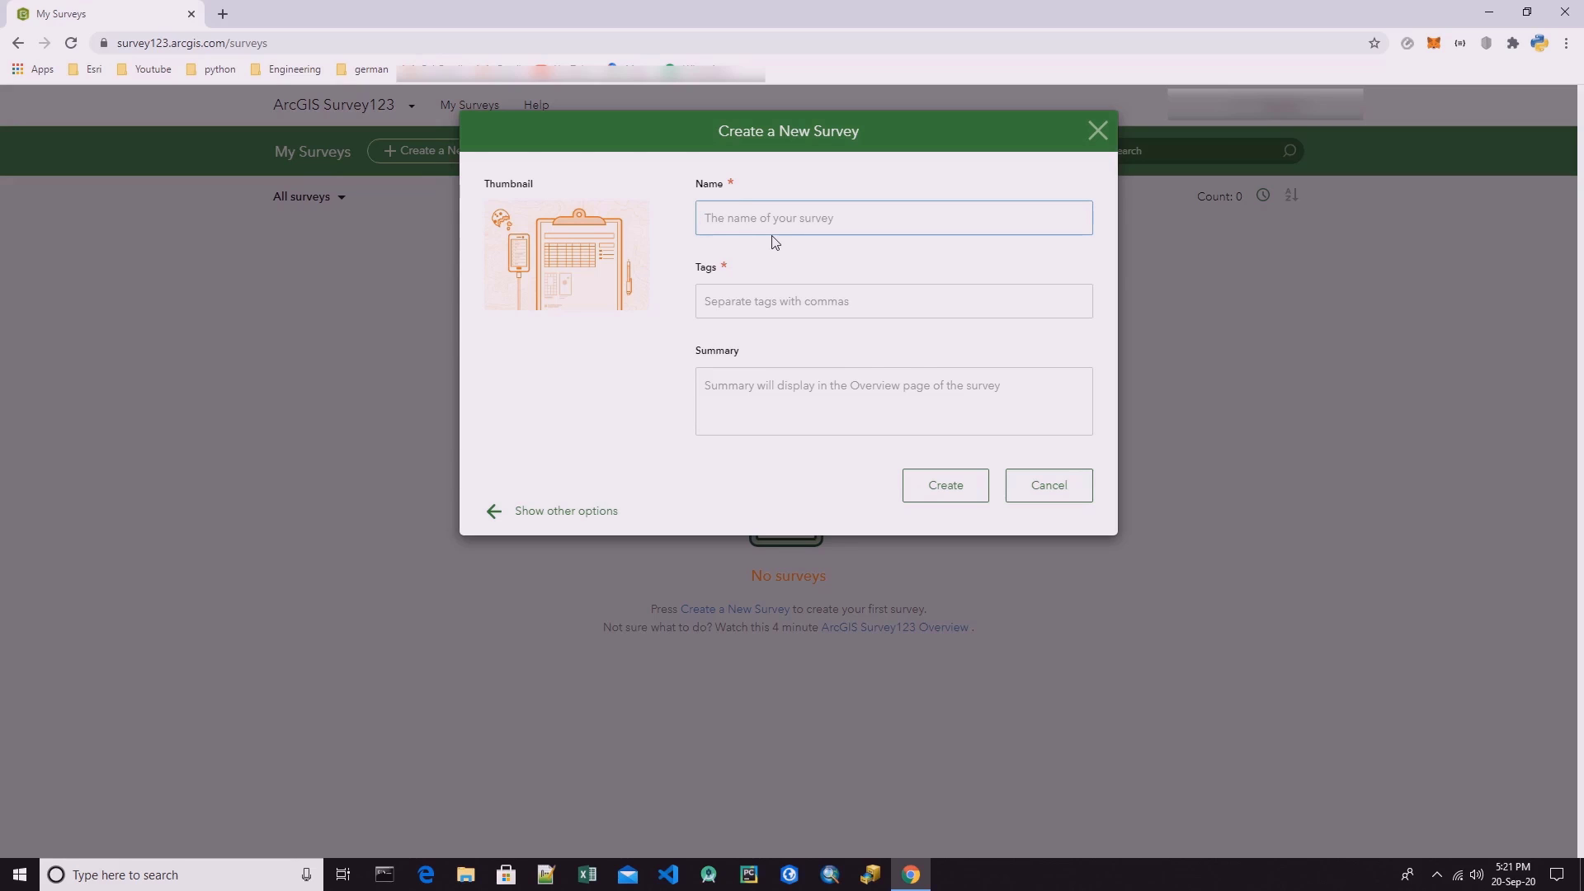
text(Test1)
Give the new survey the tags "Earthquake, 123survey".
click(795, 306)
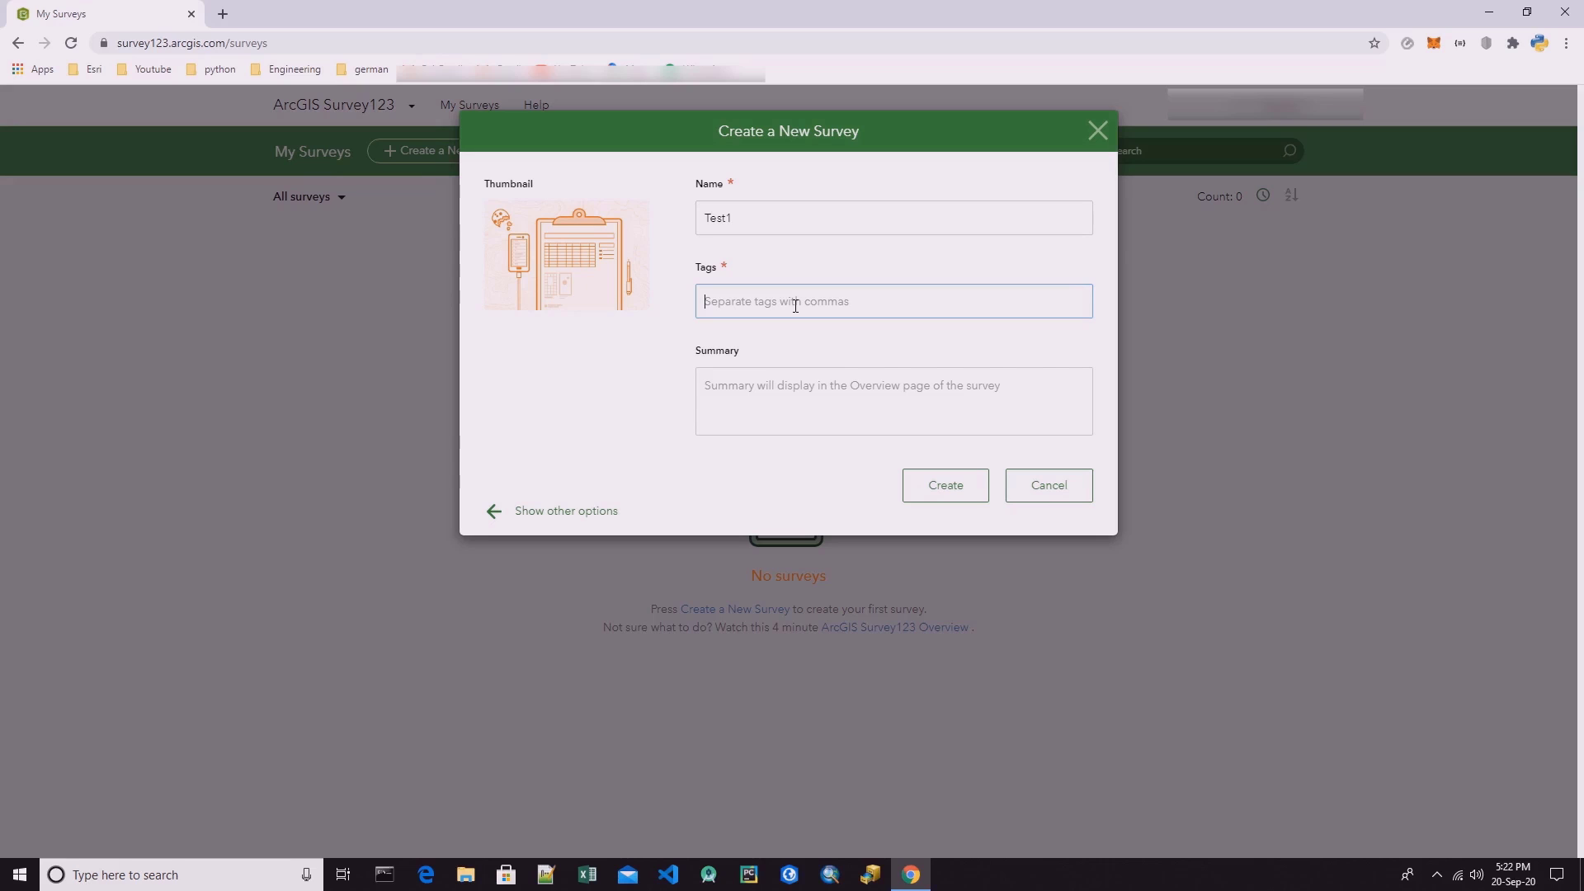
text(Earthquake, 123survey)
Enter the summary "this is for testing" and create the survey.
click(836, 404)
text(t)
key(BackSpace)
text(this is)
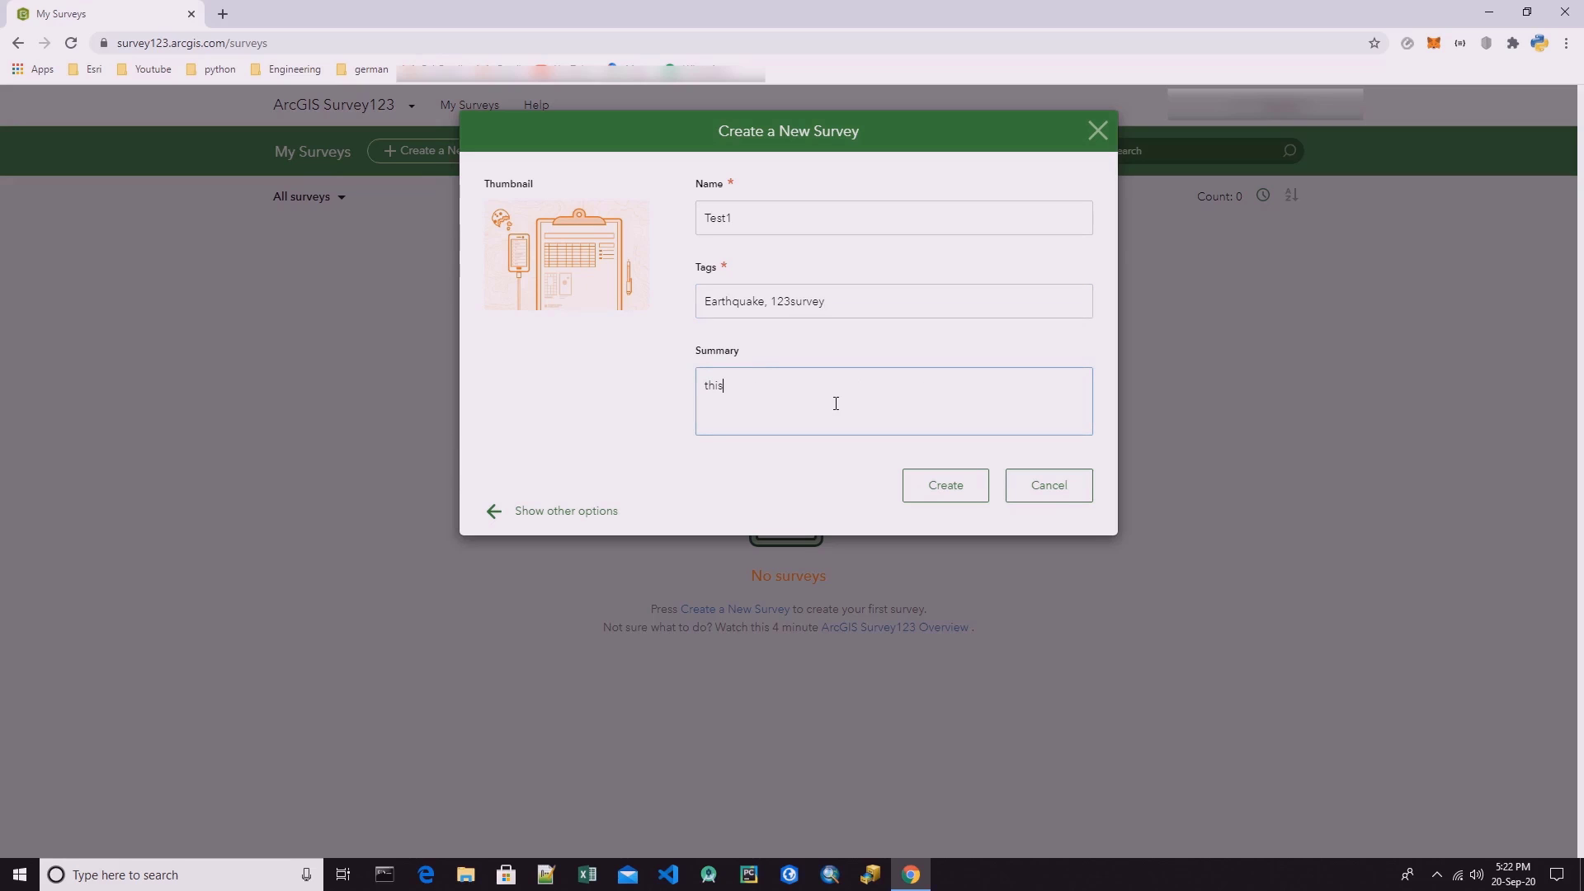
text( for testing)
click(966, 492)
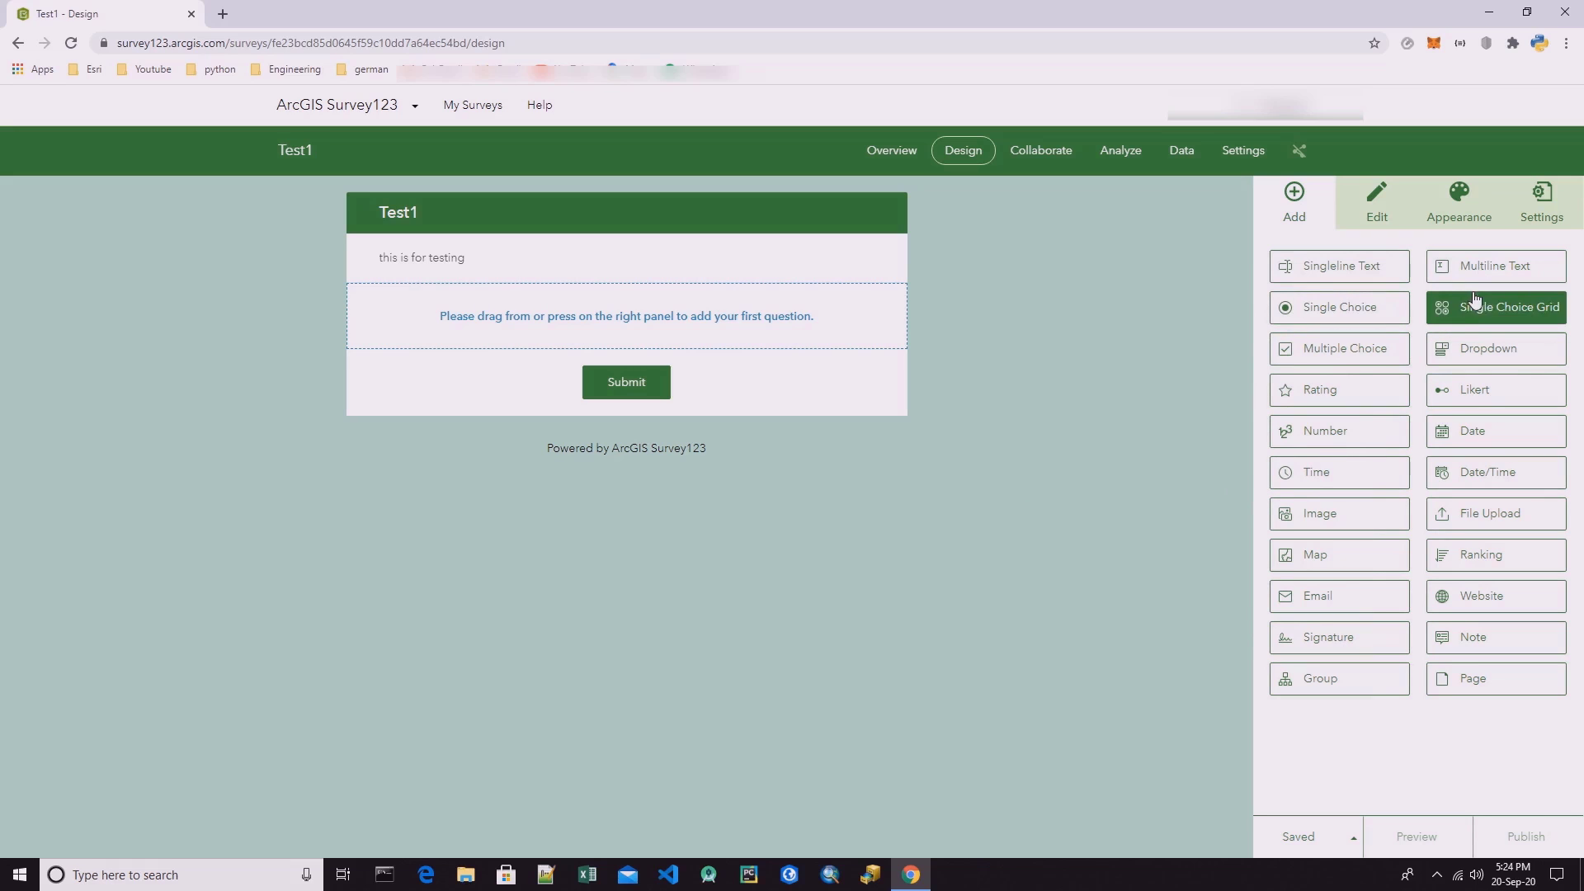
Add a singleline text question as the survey's first question and label it "Street Name".
drag(1341, 266, 611, 331)
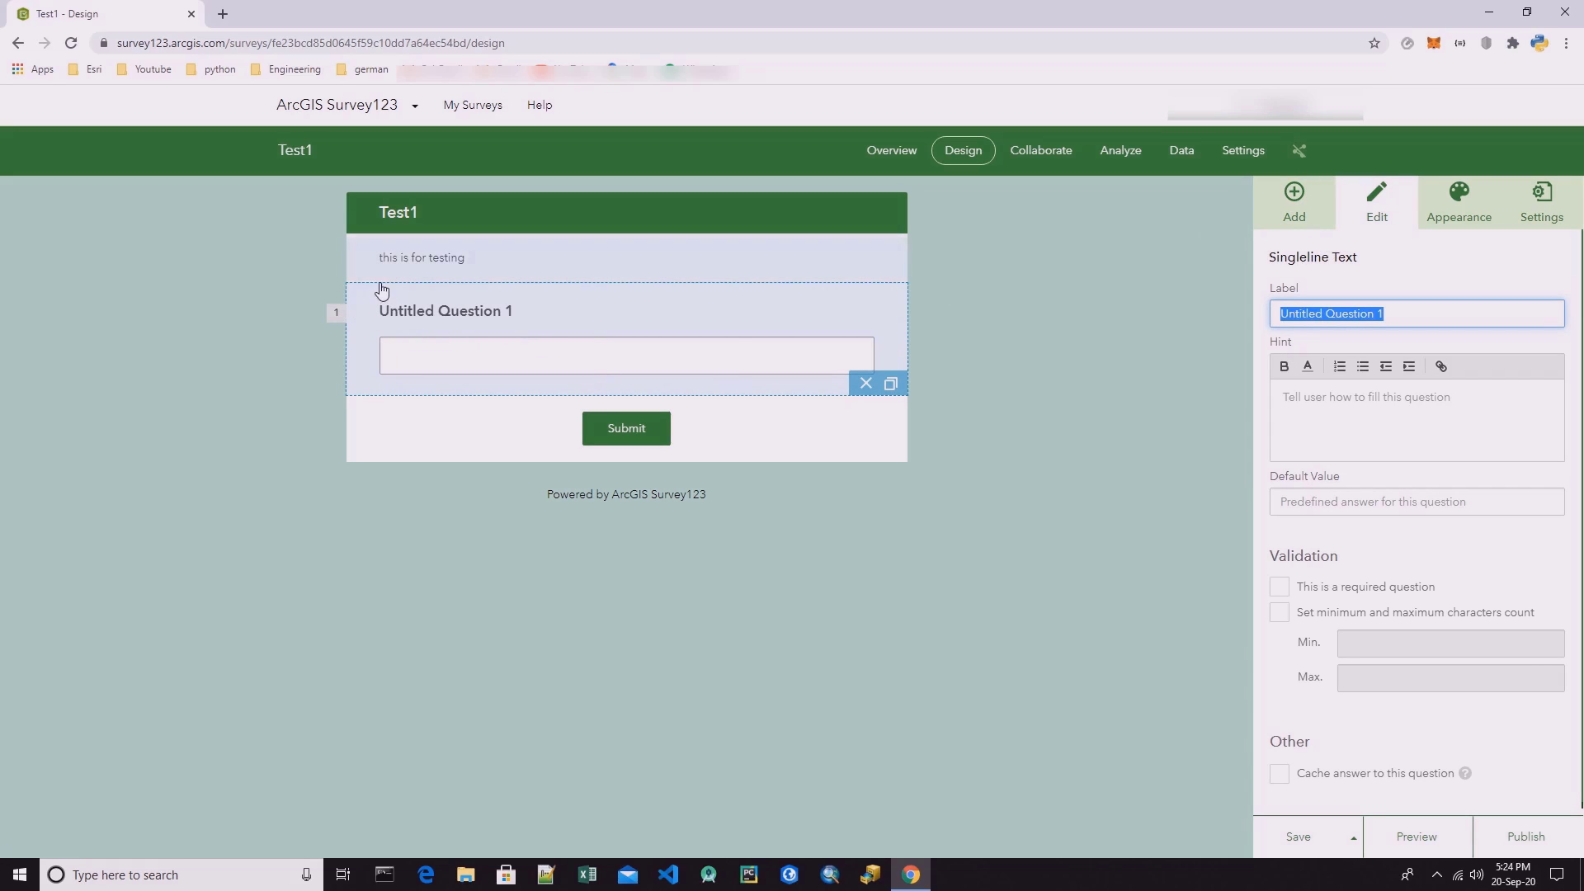
click(1409, 317)
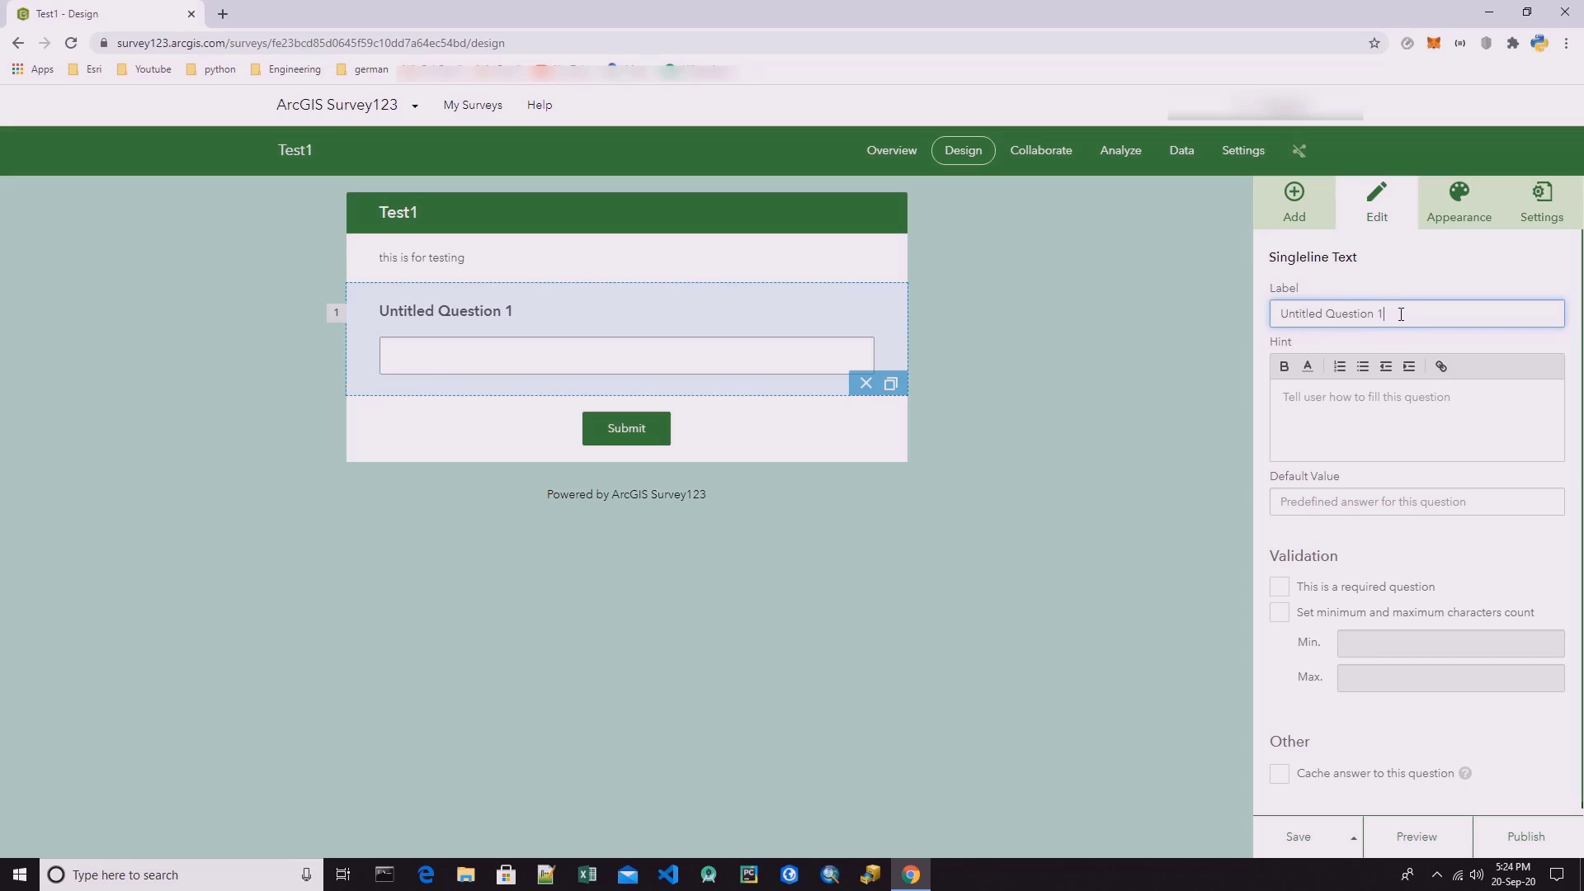
drag(1396, 318, 1194, 316)
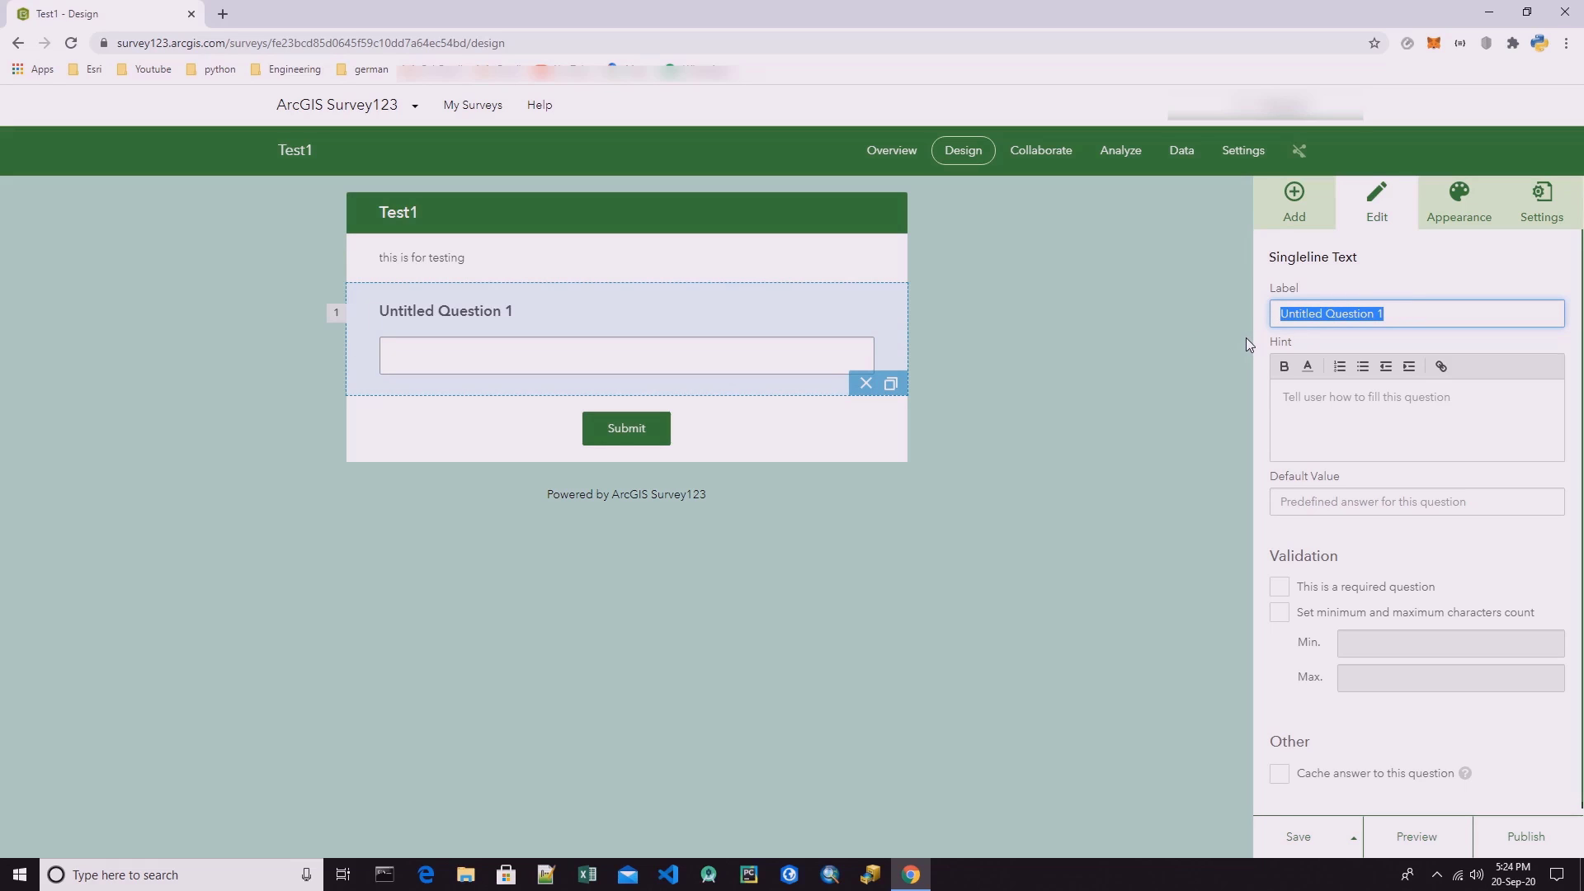
text(T)
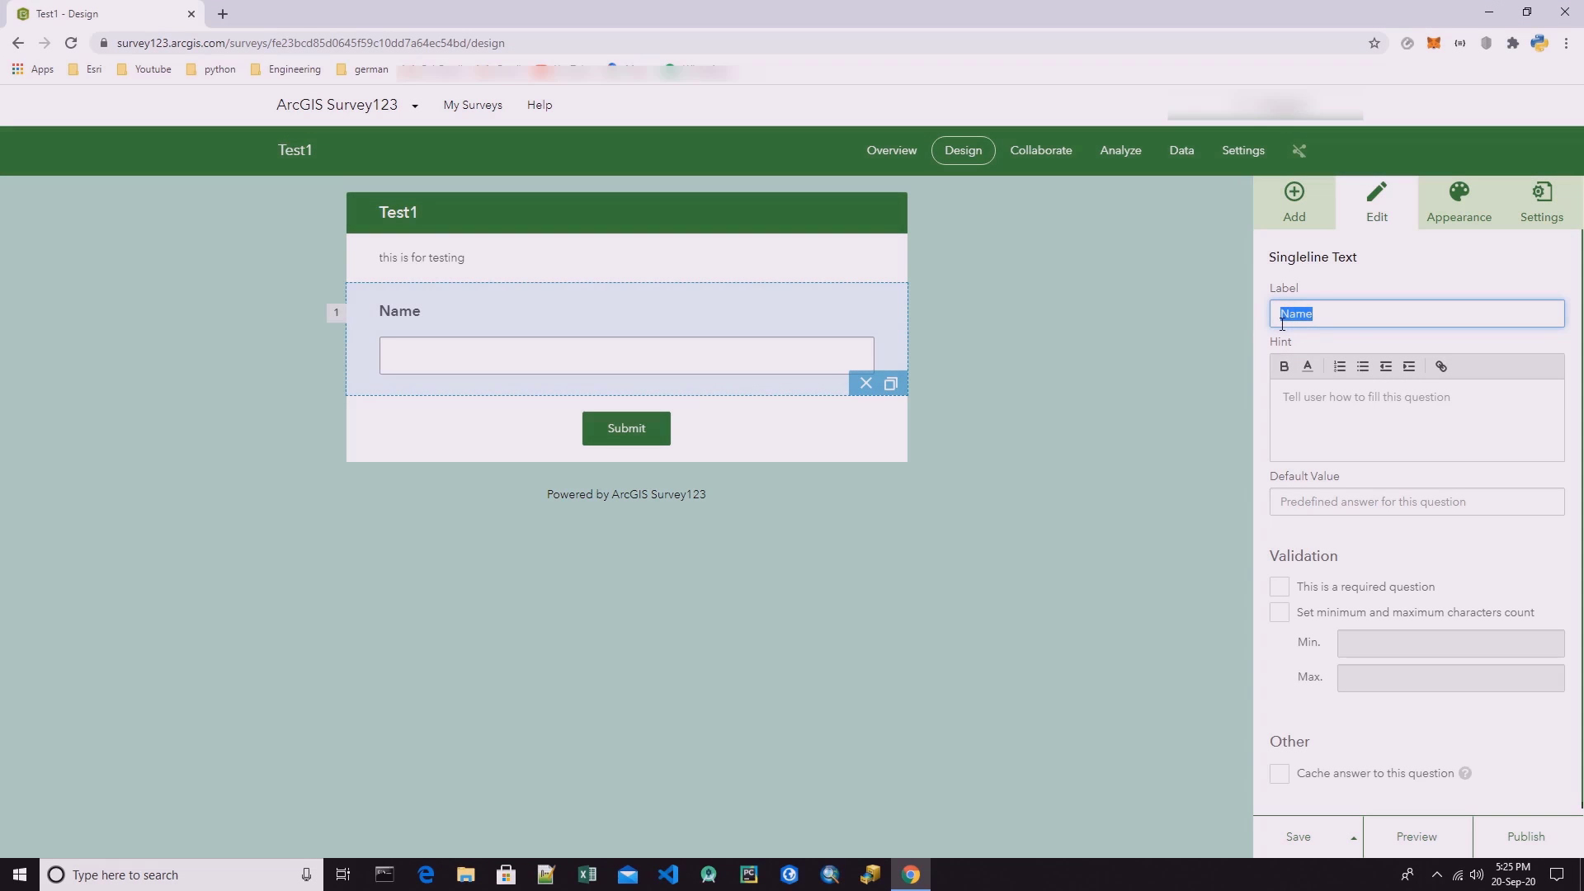
text(Steet Name)
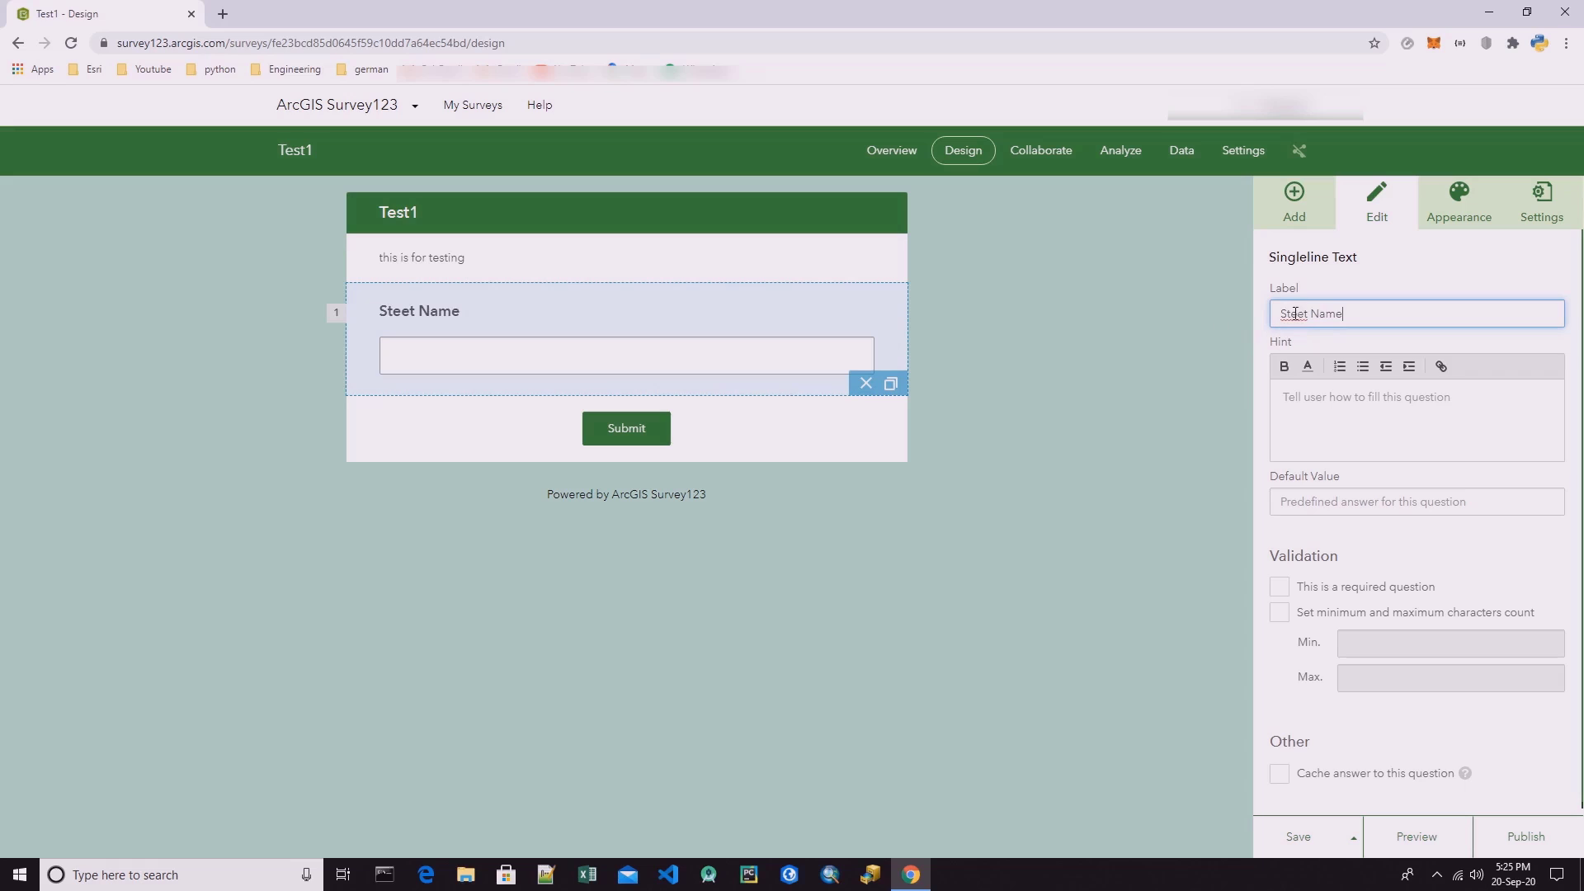
click(1292, 314)
text(r)
key(BackSpace)
text(r)
Give the Street Name question the hint "Here you should insert the name of the street.".
click(1315, 404)
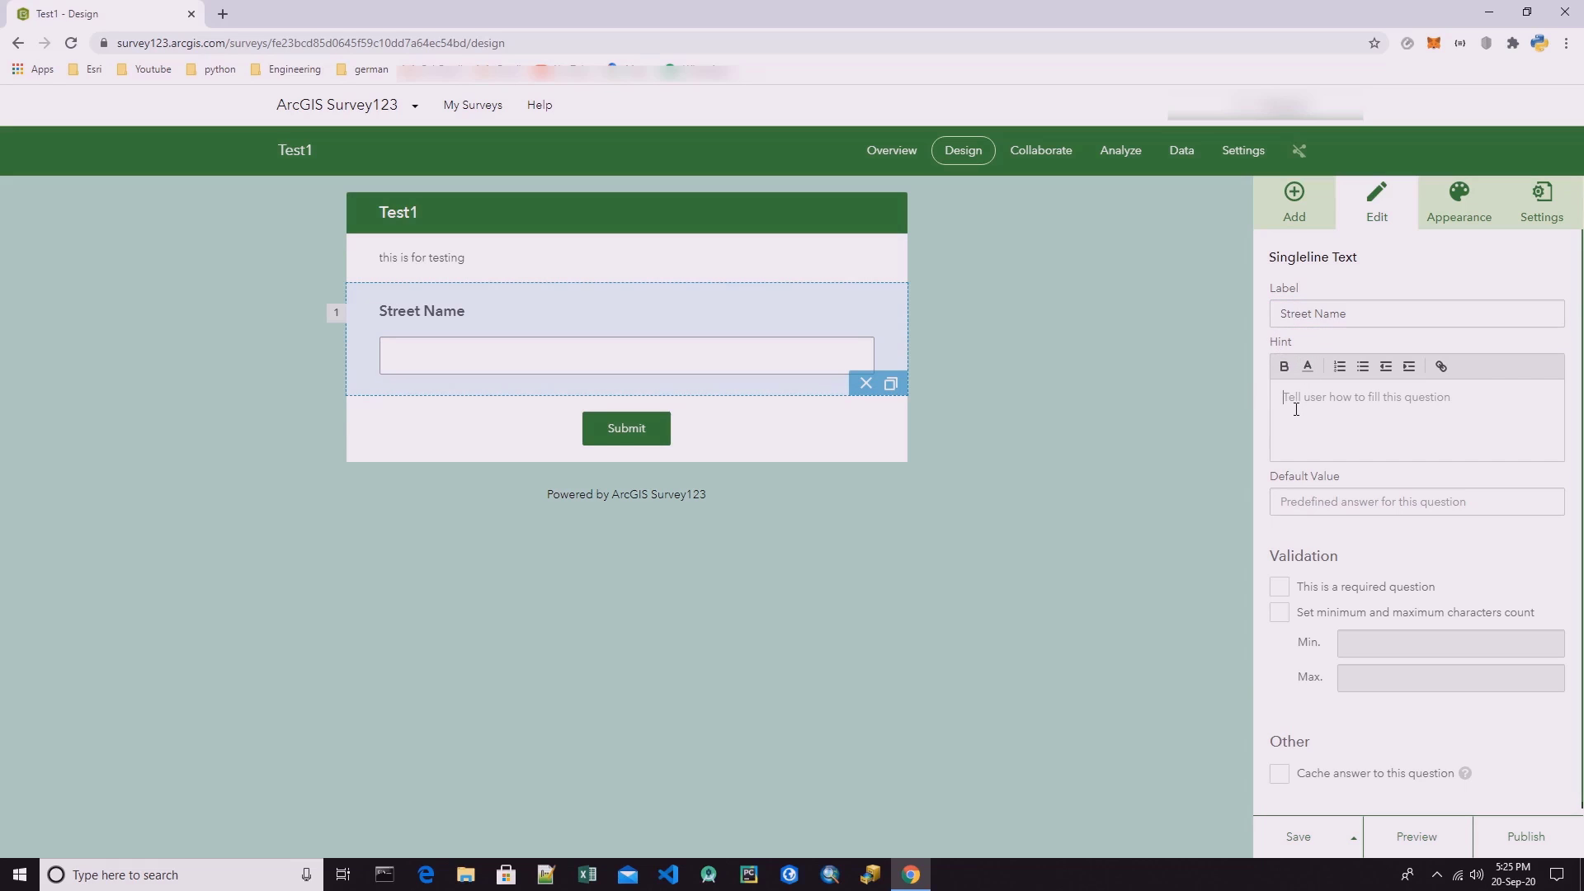
text(Here)
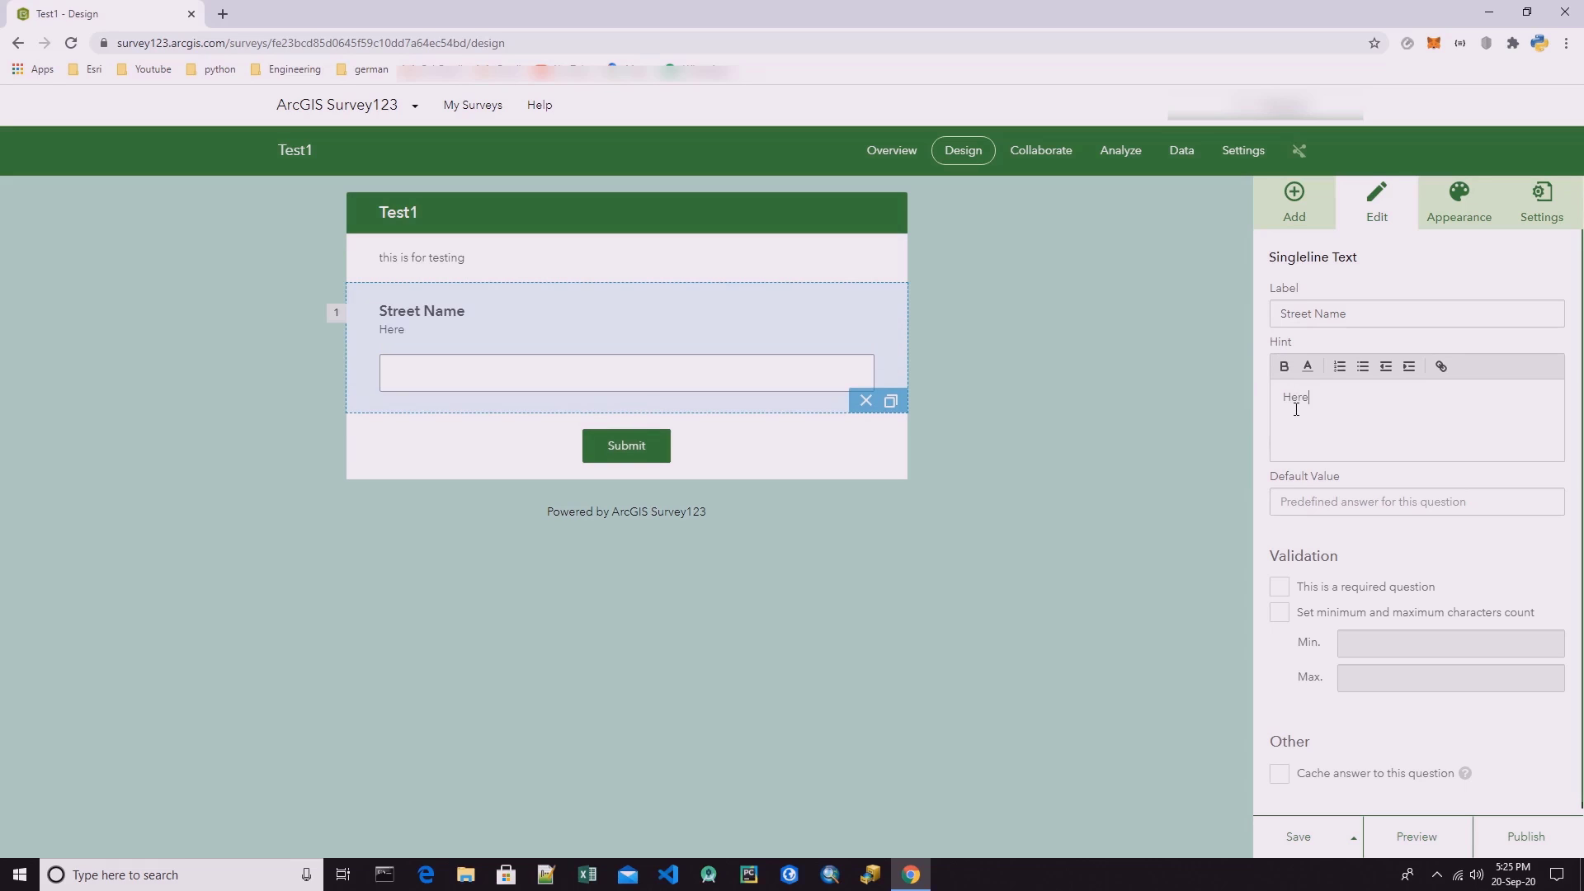
text( you should insert the na)
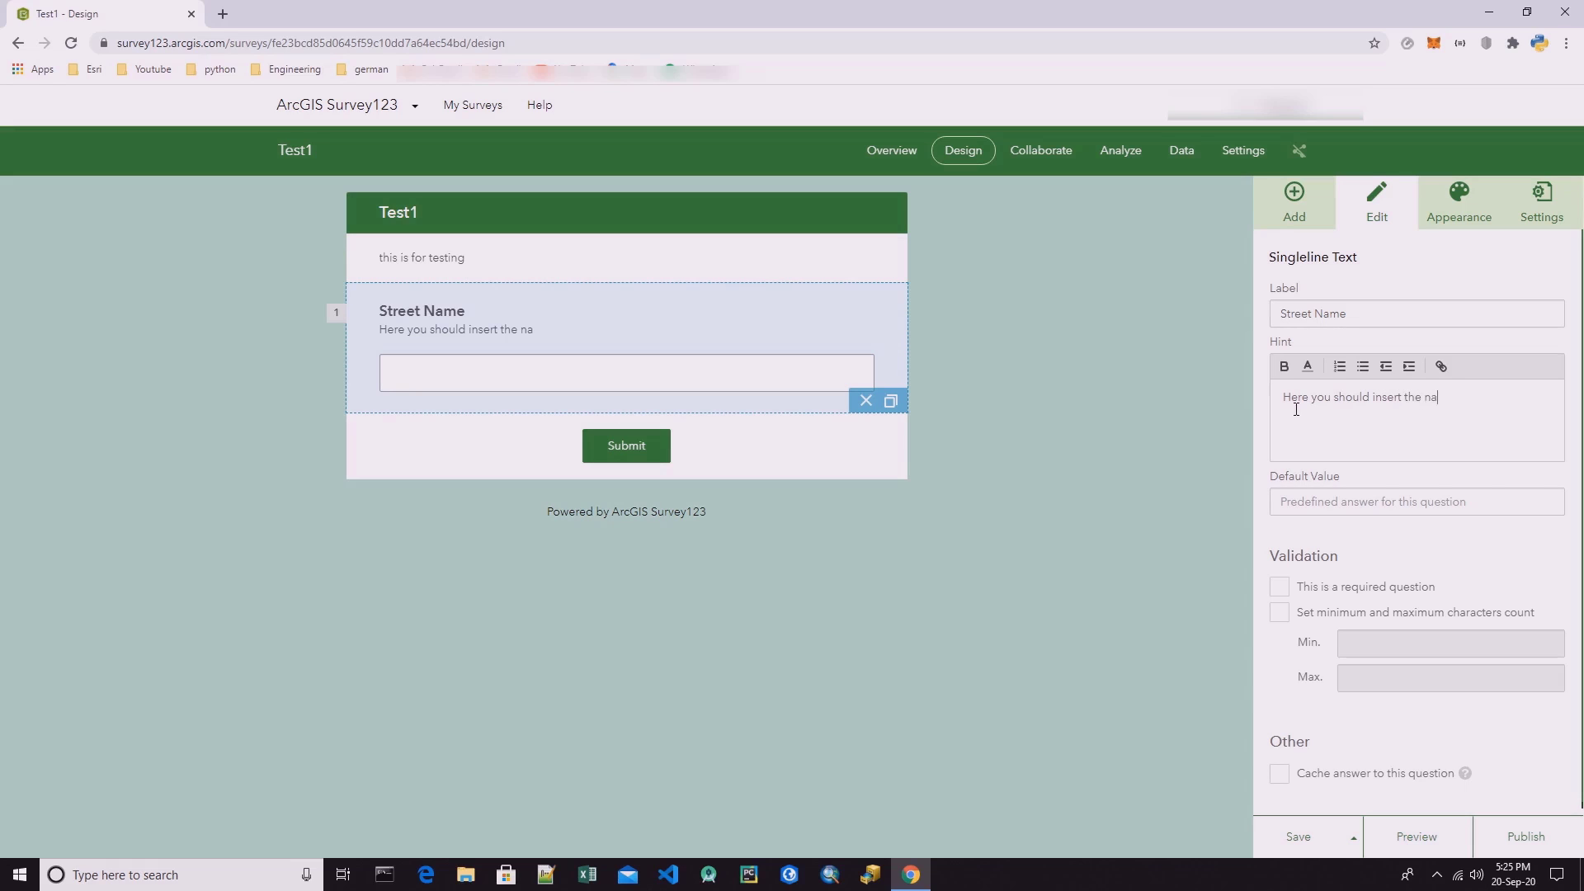
text(me of the street.)
Make the Street Name question required in its validation settings.
click(1329, 500)
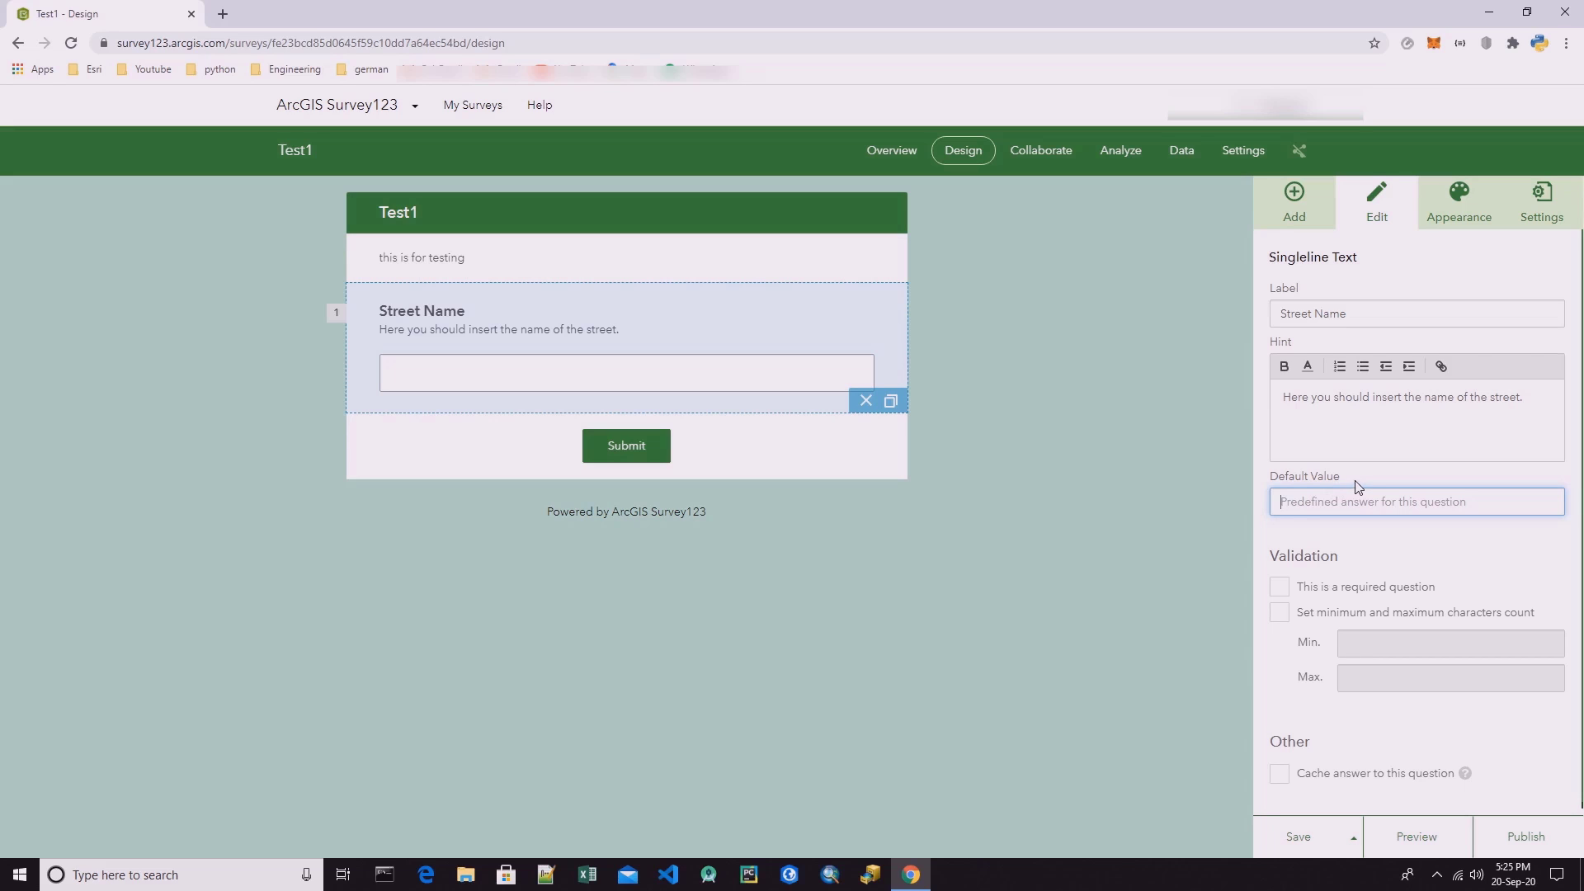
scroll(1344, 545, down, 1)
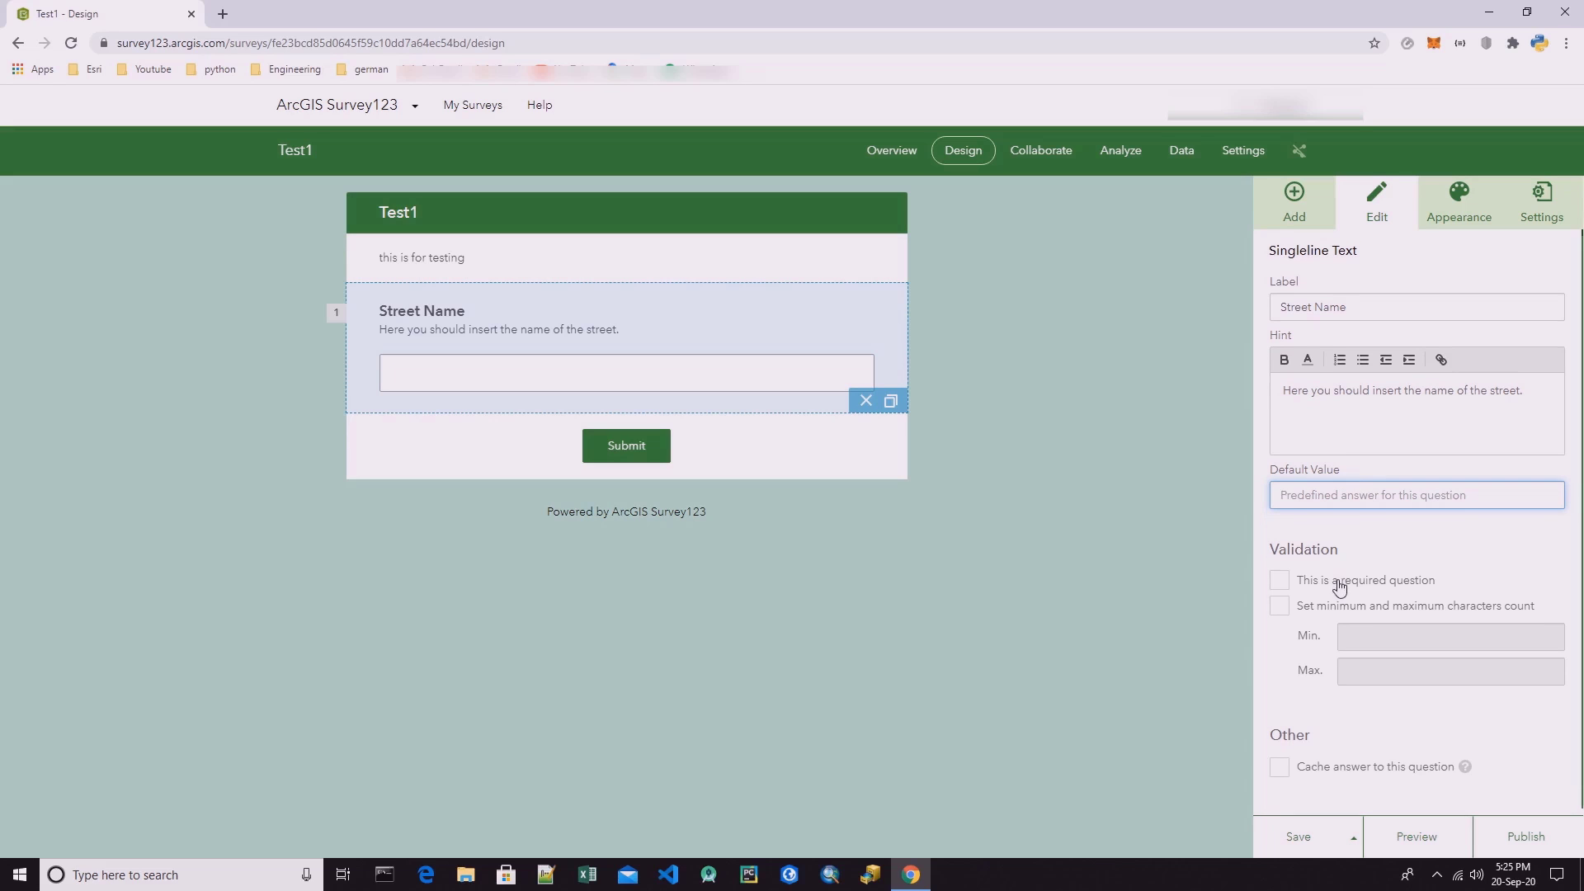
drag(1276, 550, 1338, 548)
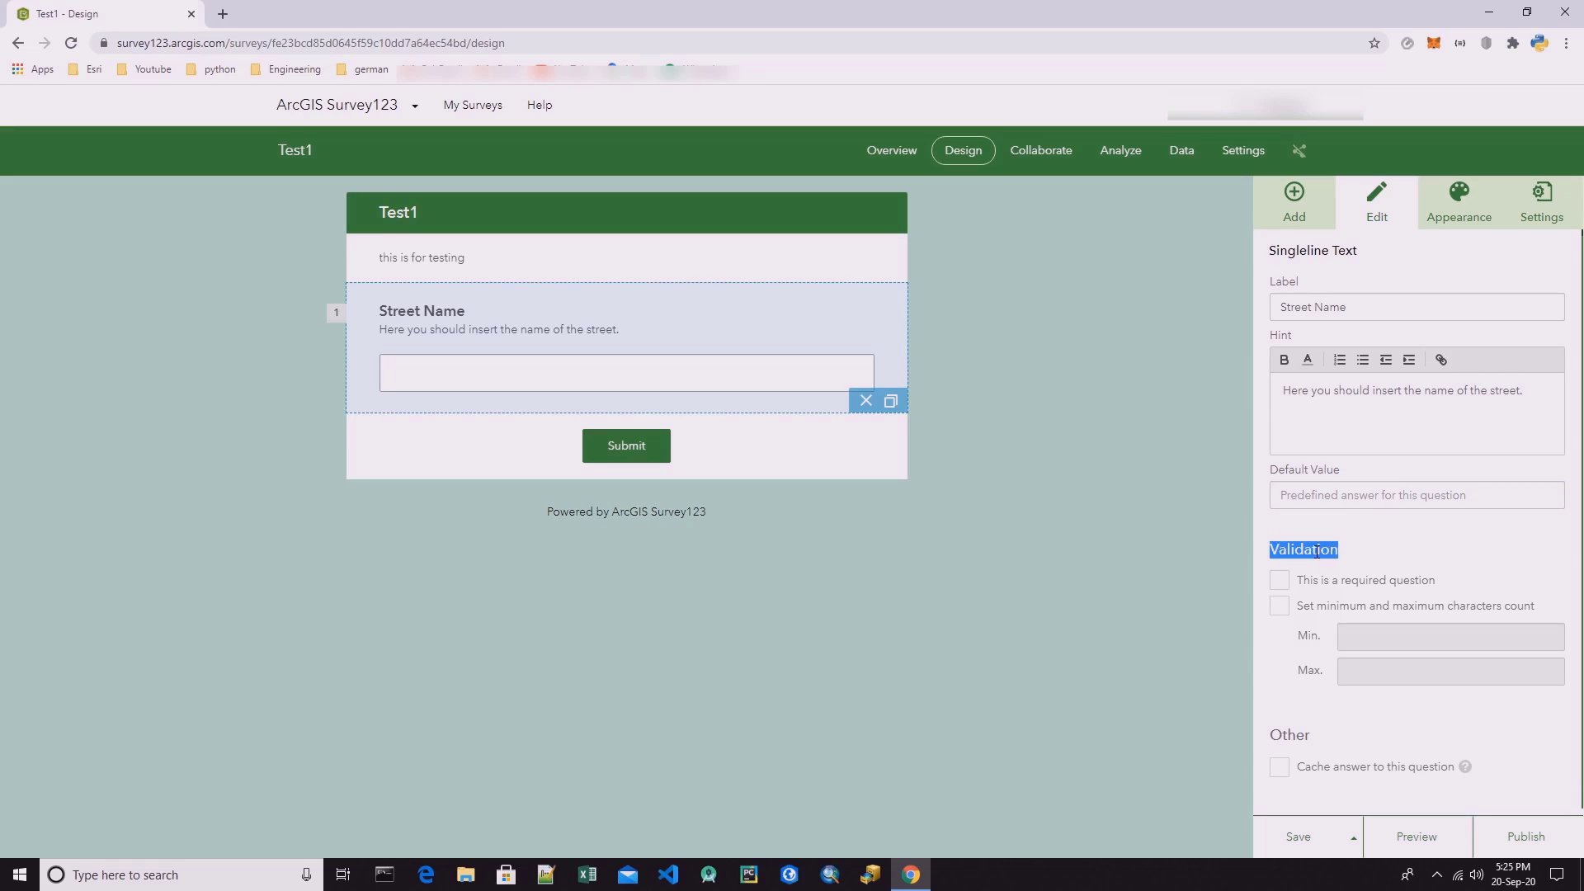
click(1286, 551)
drag(1271, 551, 1343, 552)
click(1342, 554)
click(1279, 582)
drag(478, 312, 470, 314)
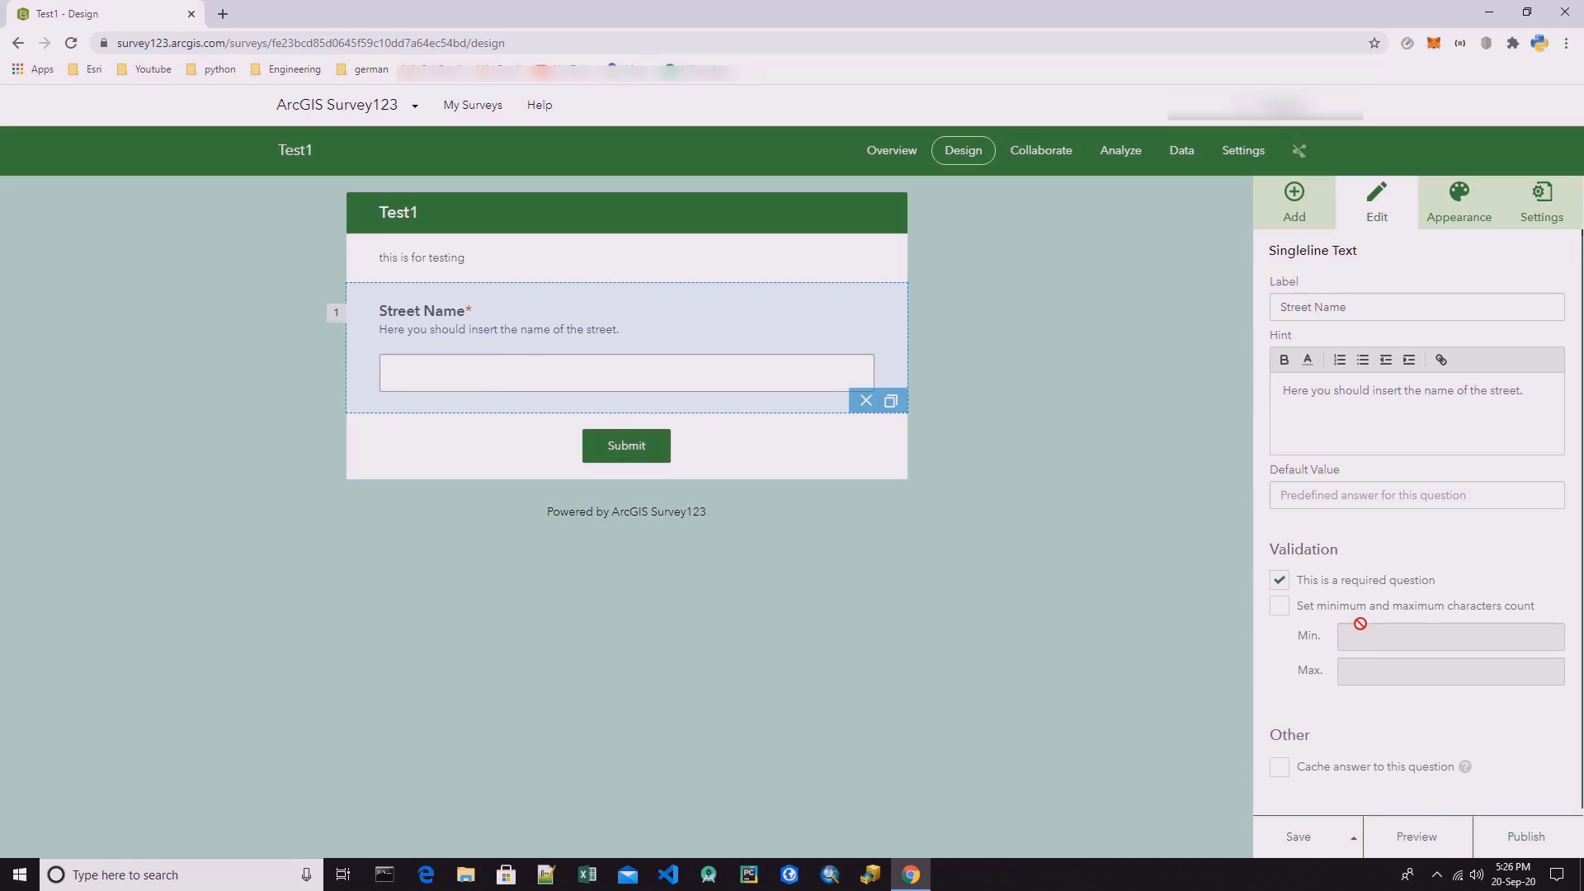
Limit the Street Name answer to a minimum of 5 and a maximum of 50 characters.
click(1326, 610)
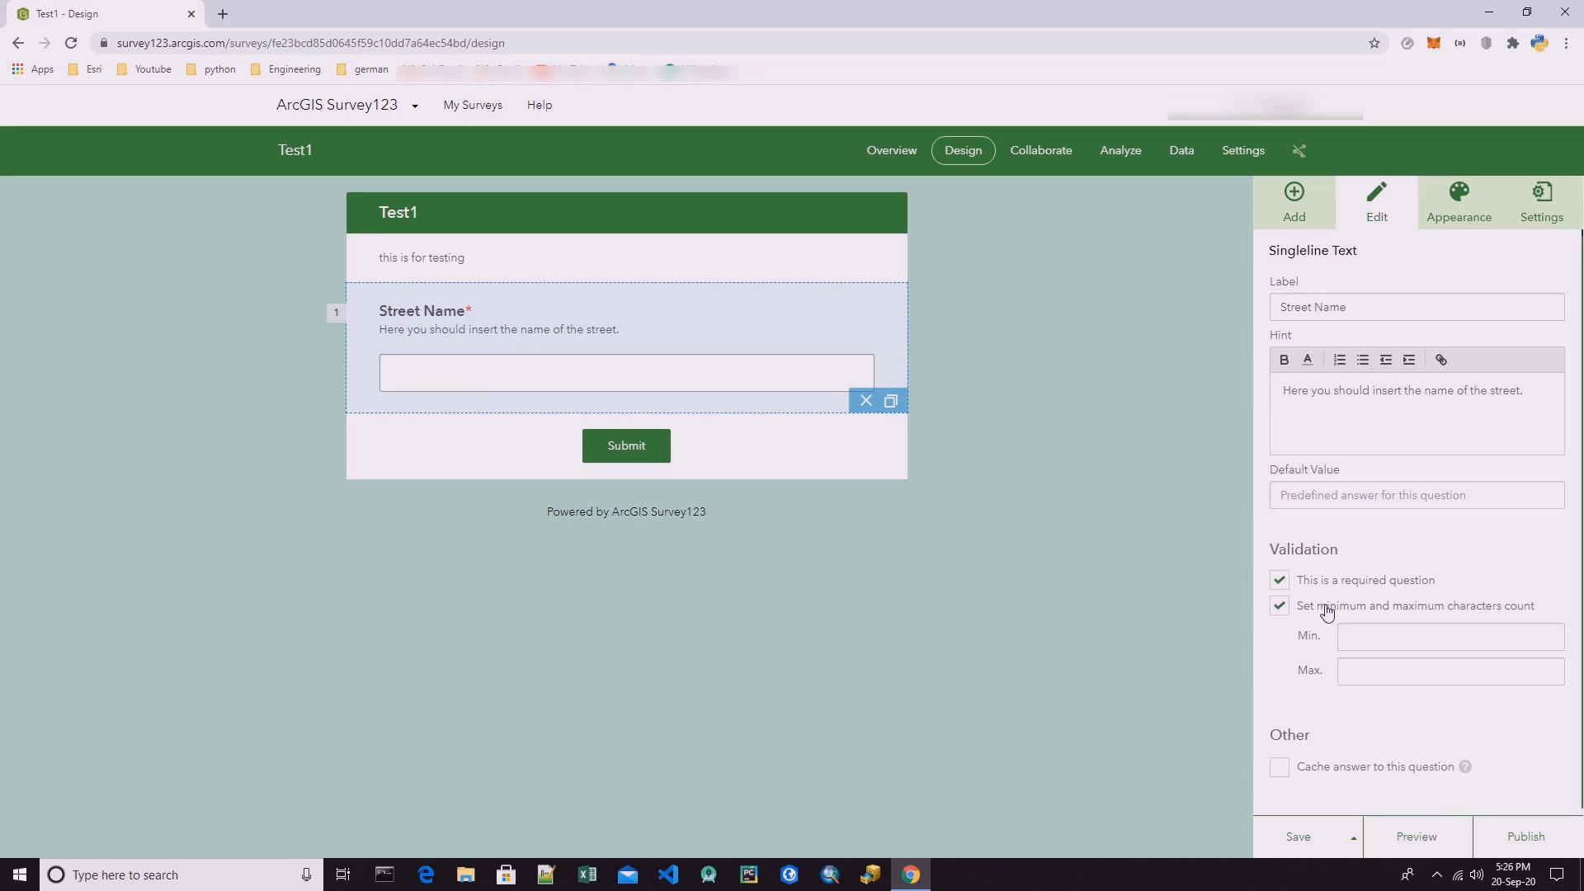
click(1383, 635)
text(50)
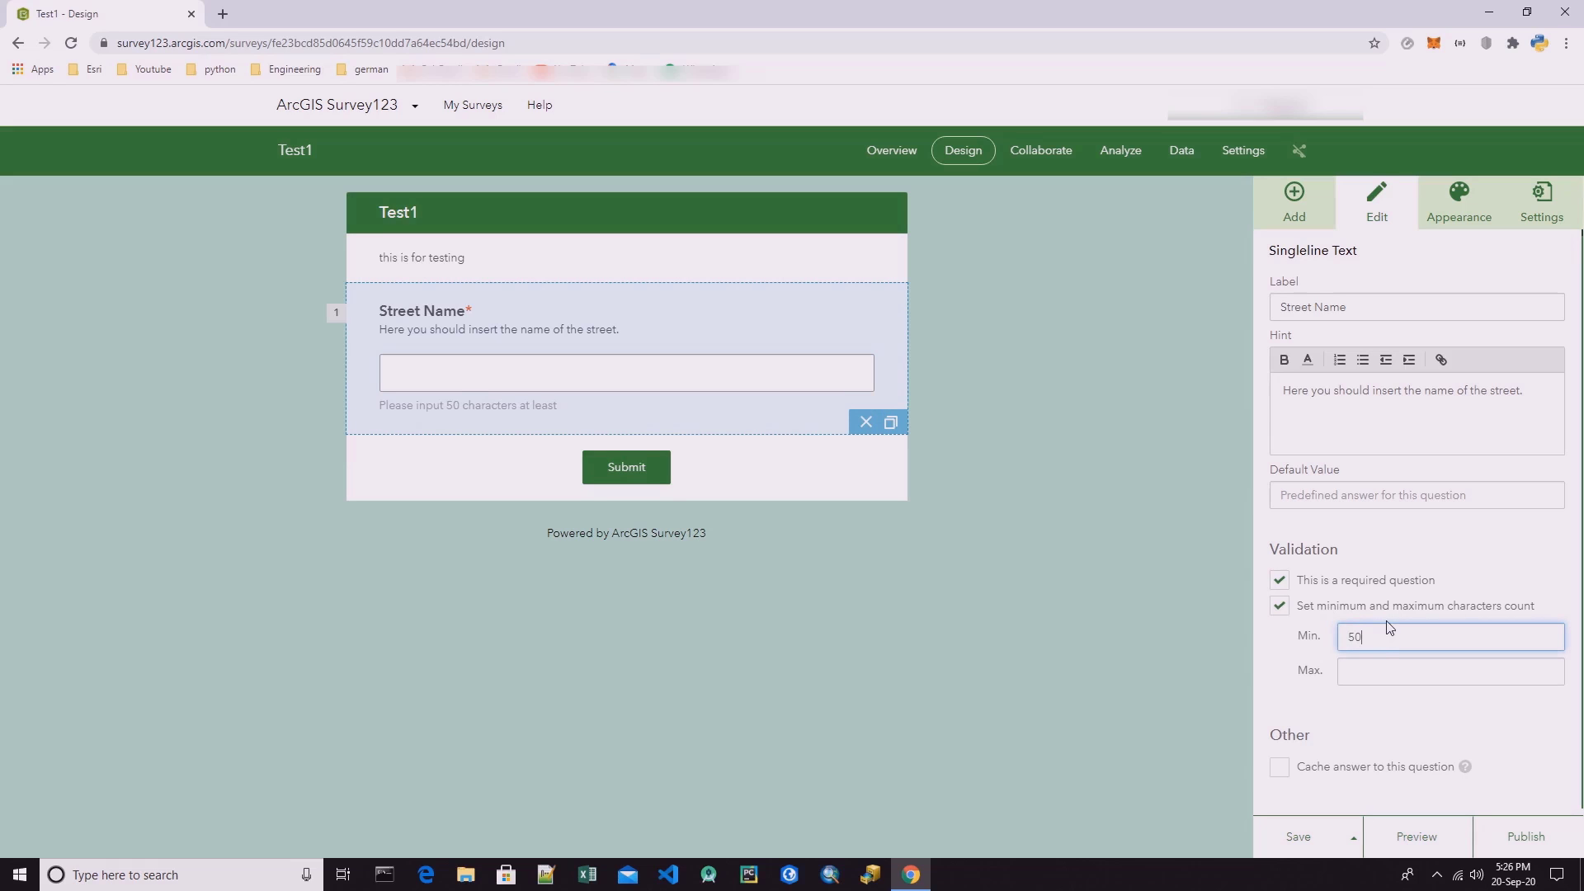
click(1379, 676)
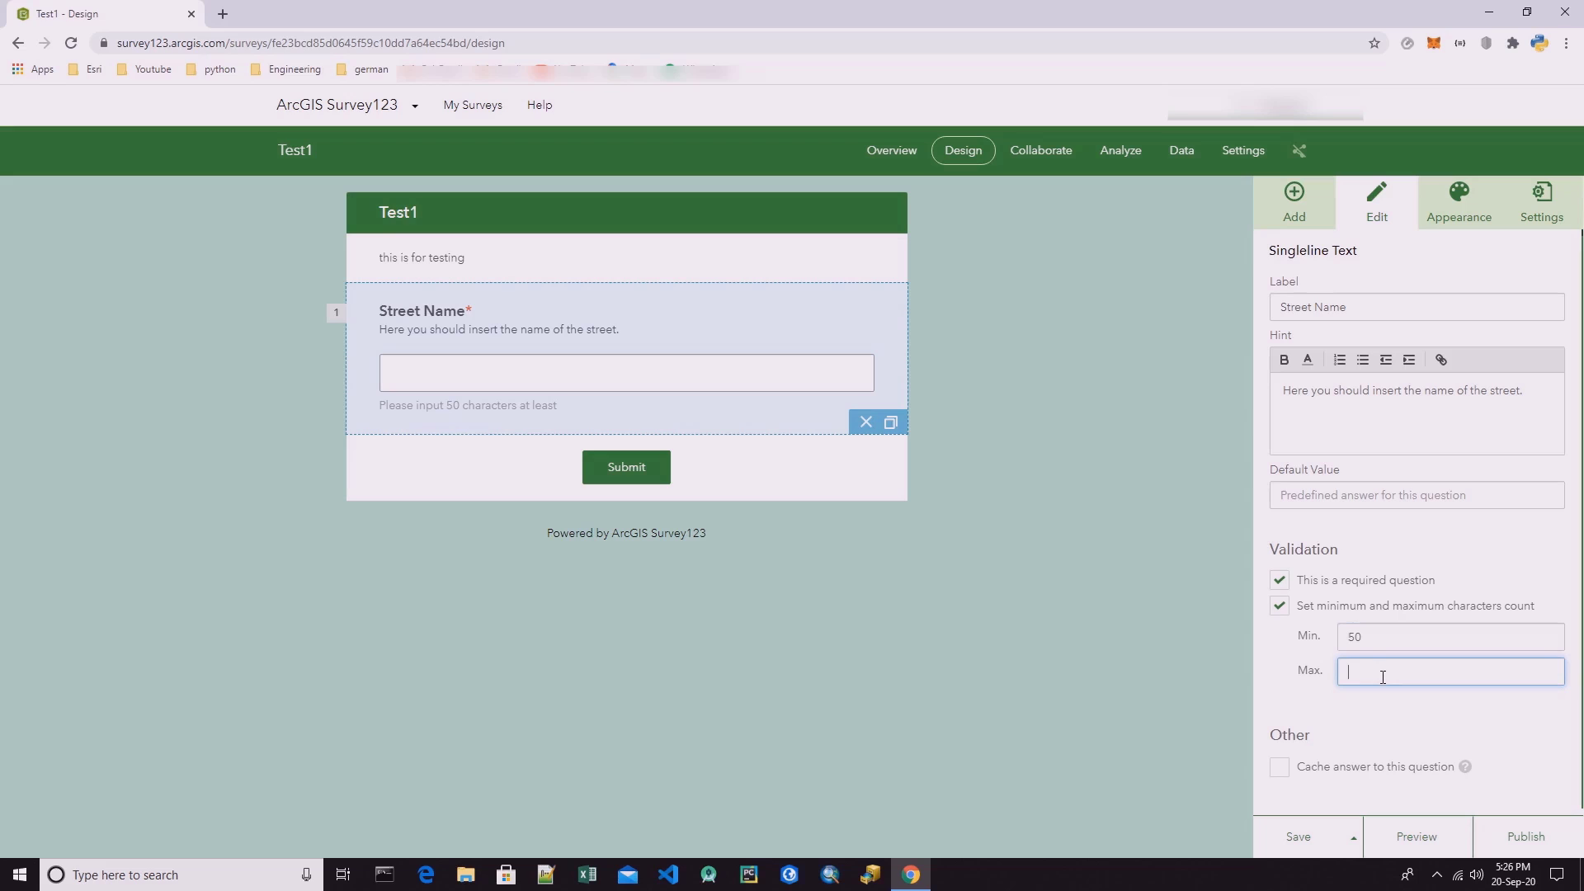
drag(1368, 643, 1340, 636)
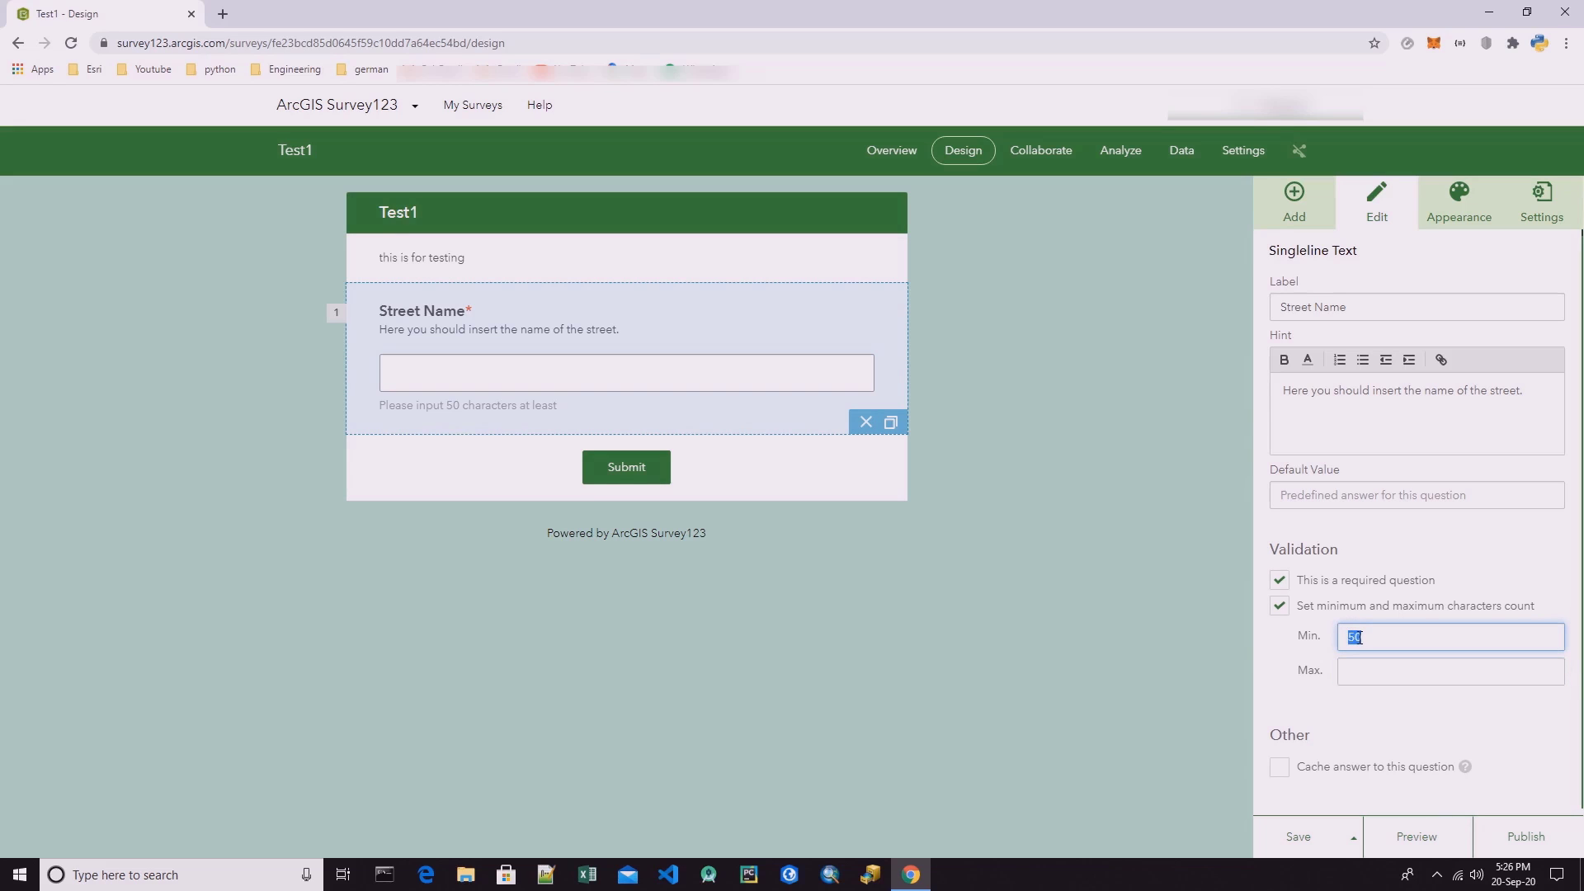
text(5)
click(1359, 673)
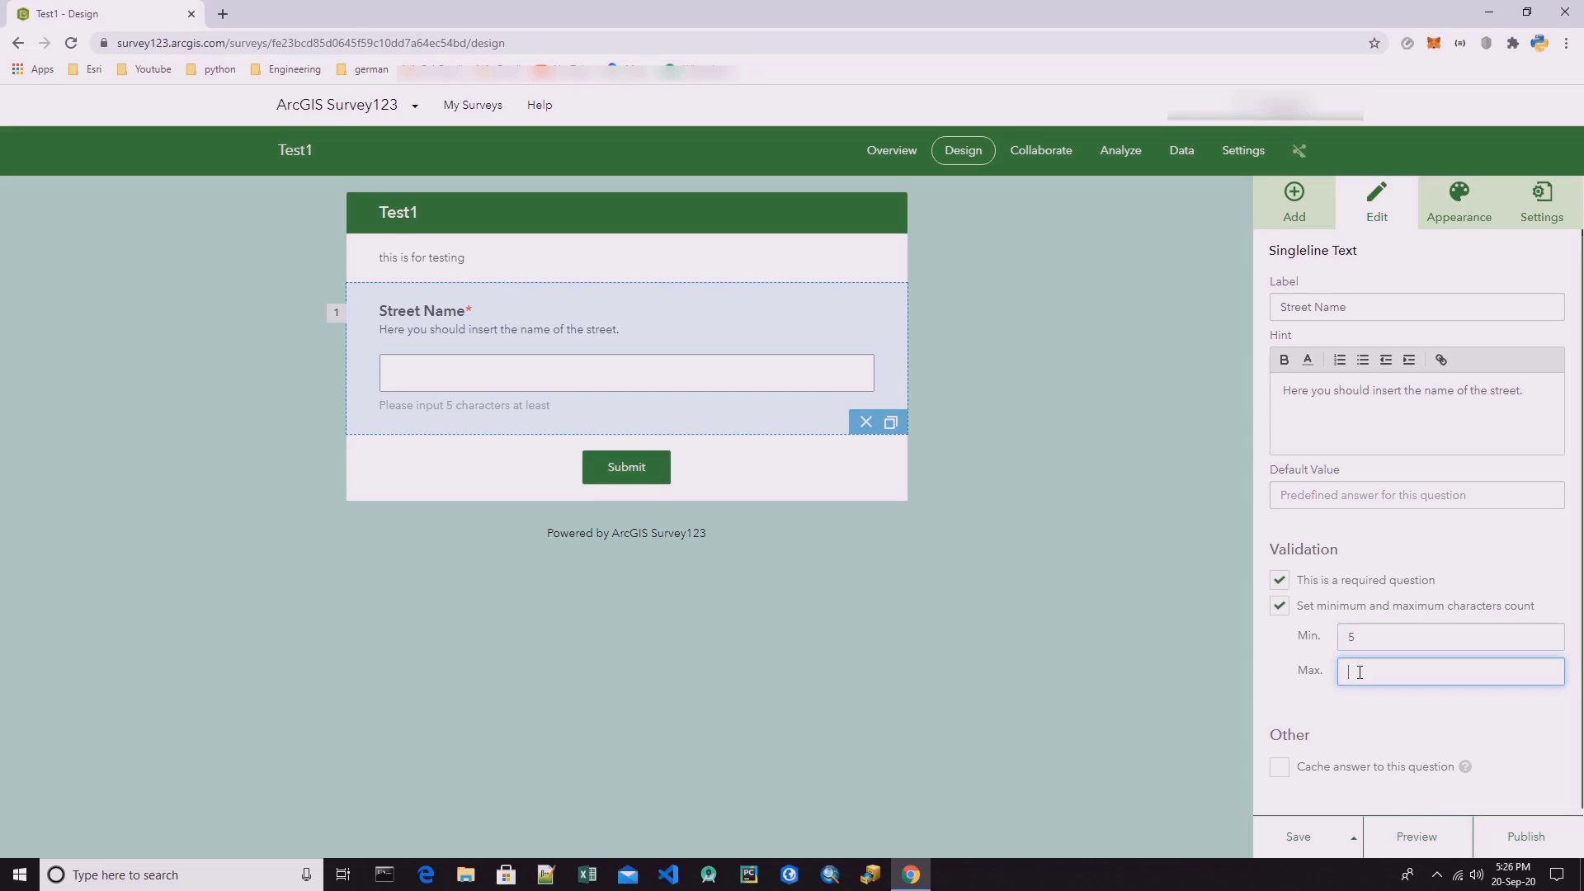
text(50)
Add a second singleline text question below Street Name and label it "Building type".
click(1314, 215)
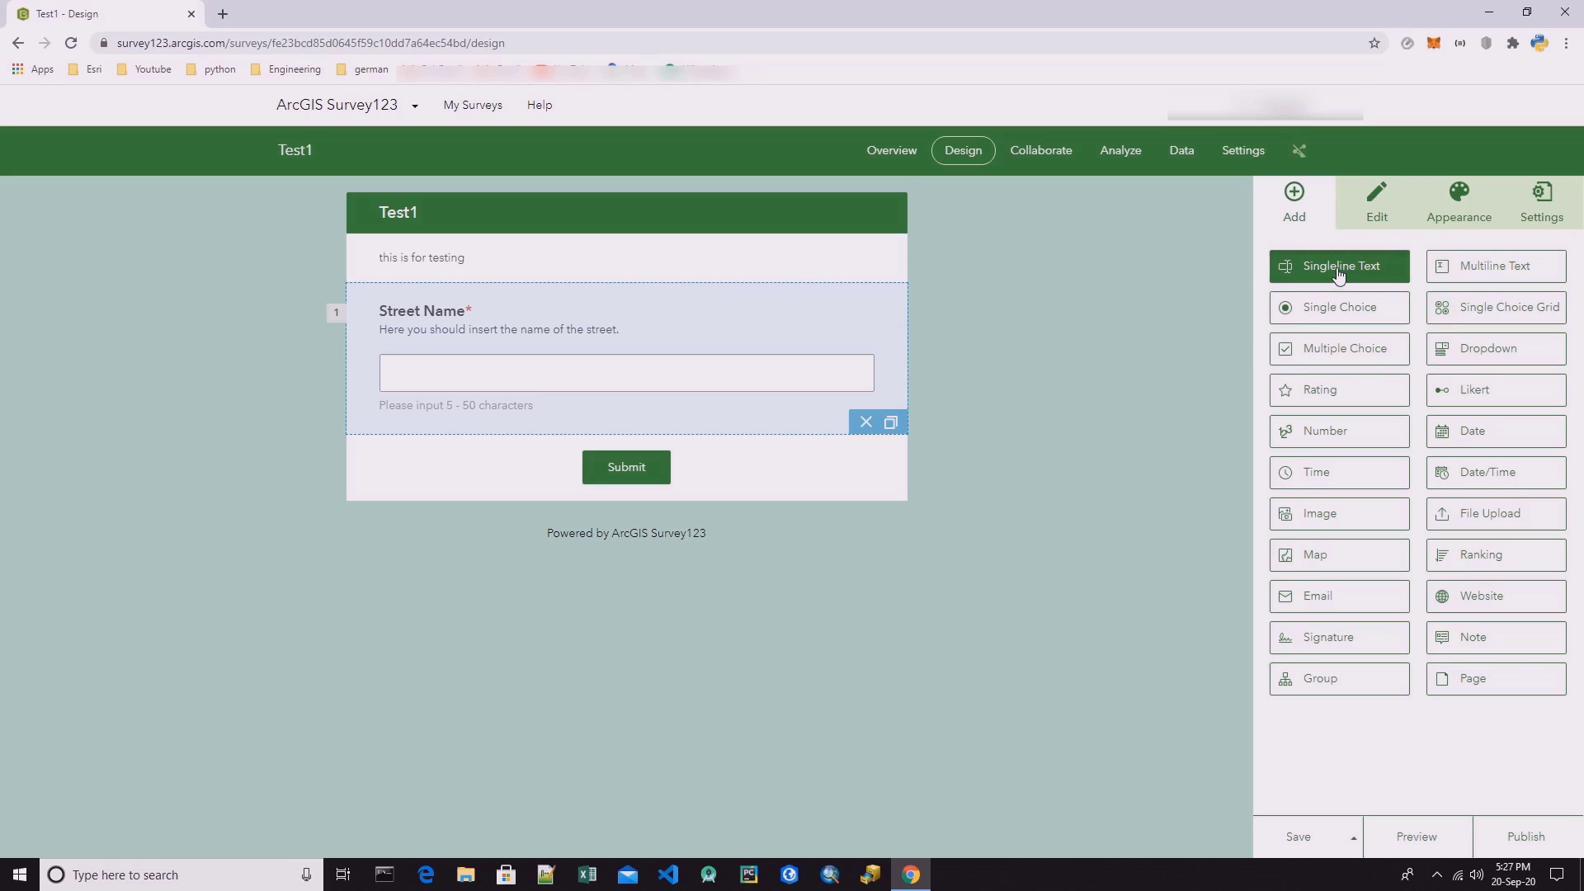
drag(1338, 270, 565, 437)
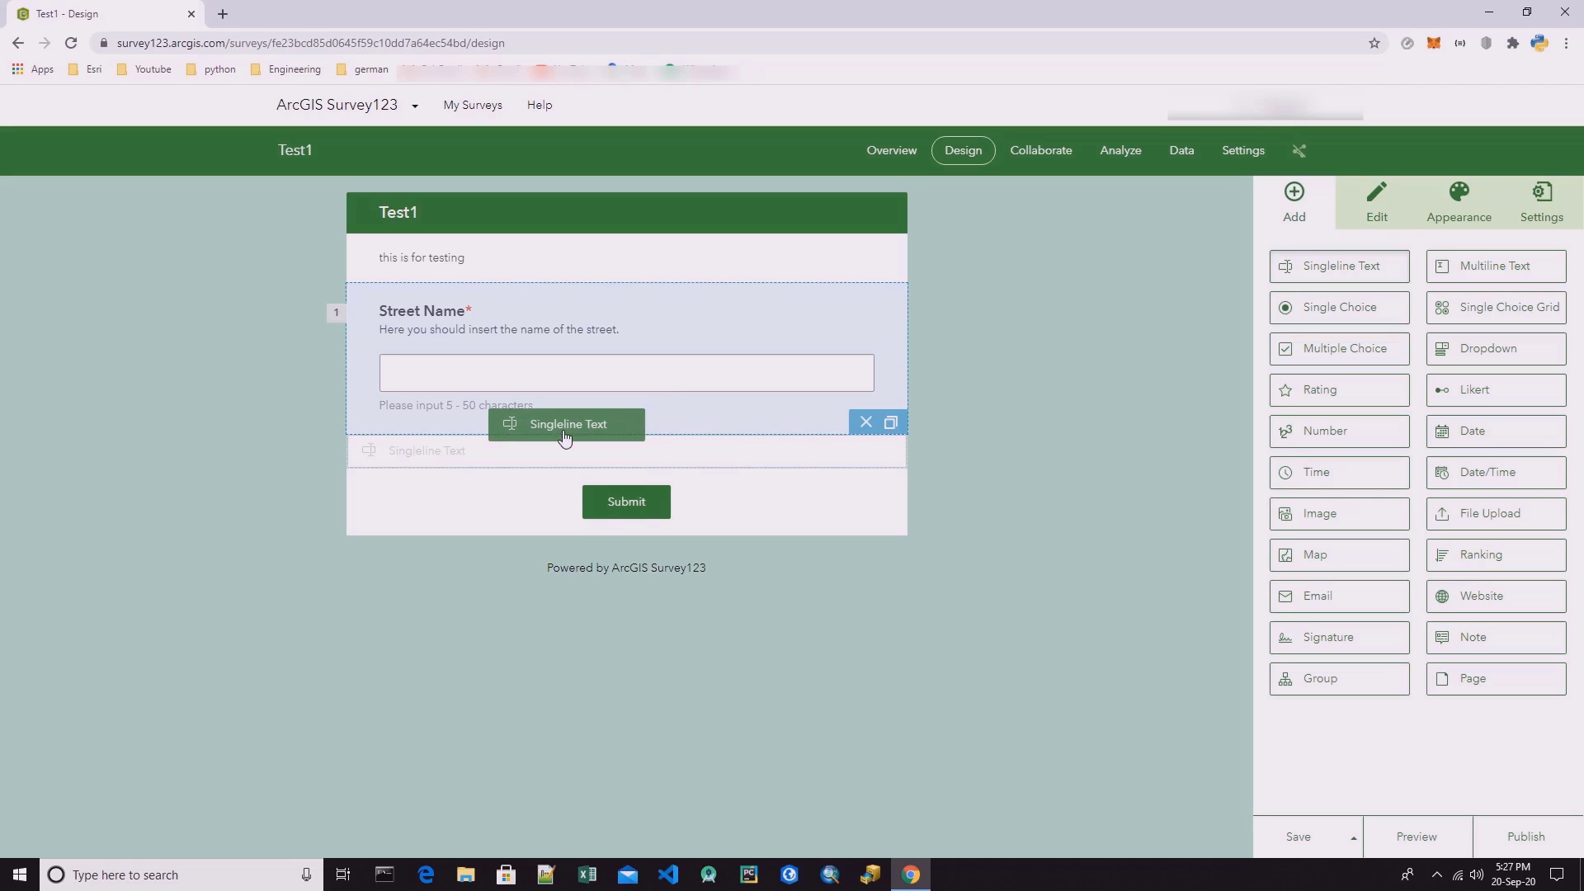
drag(565, 437, 565, 437)
drag(565, 437, 564, 435)
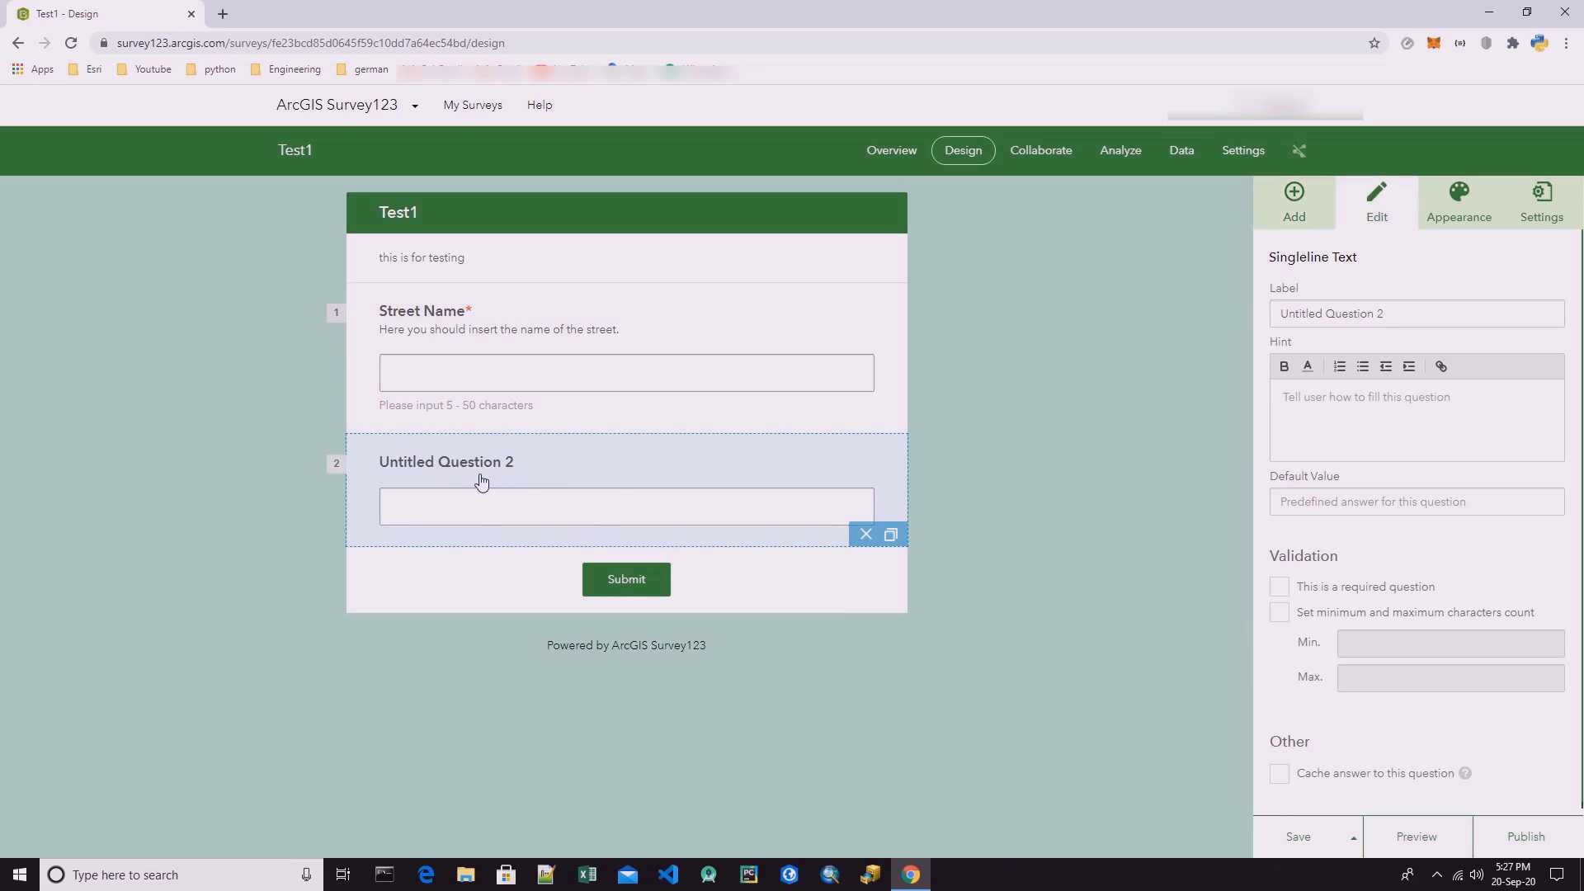
triple_click(1416, 313)
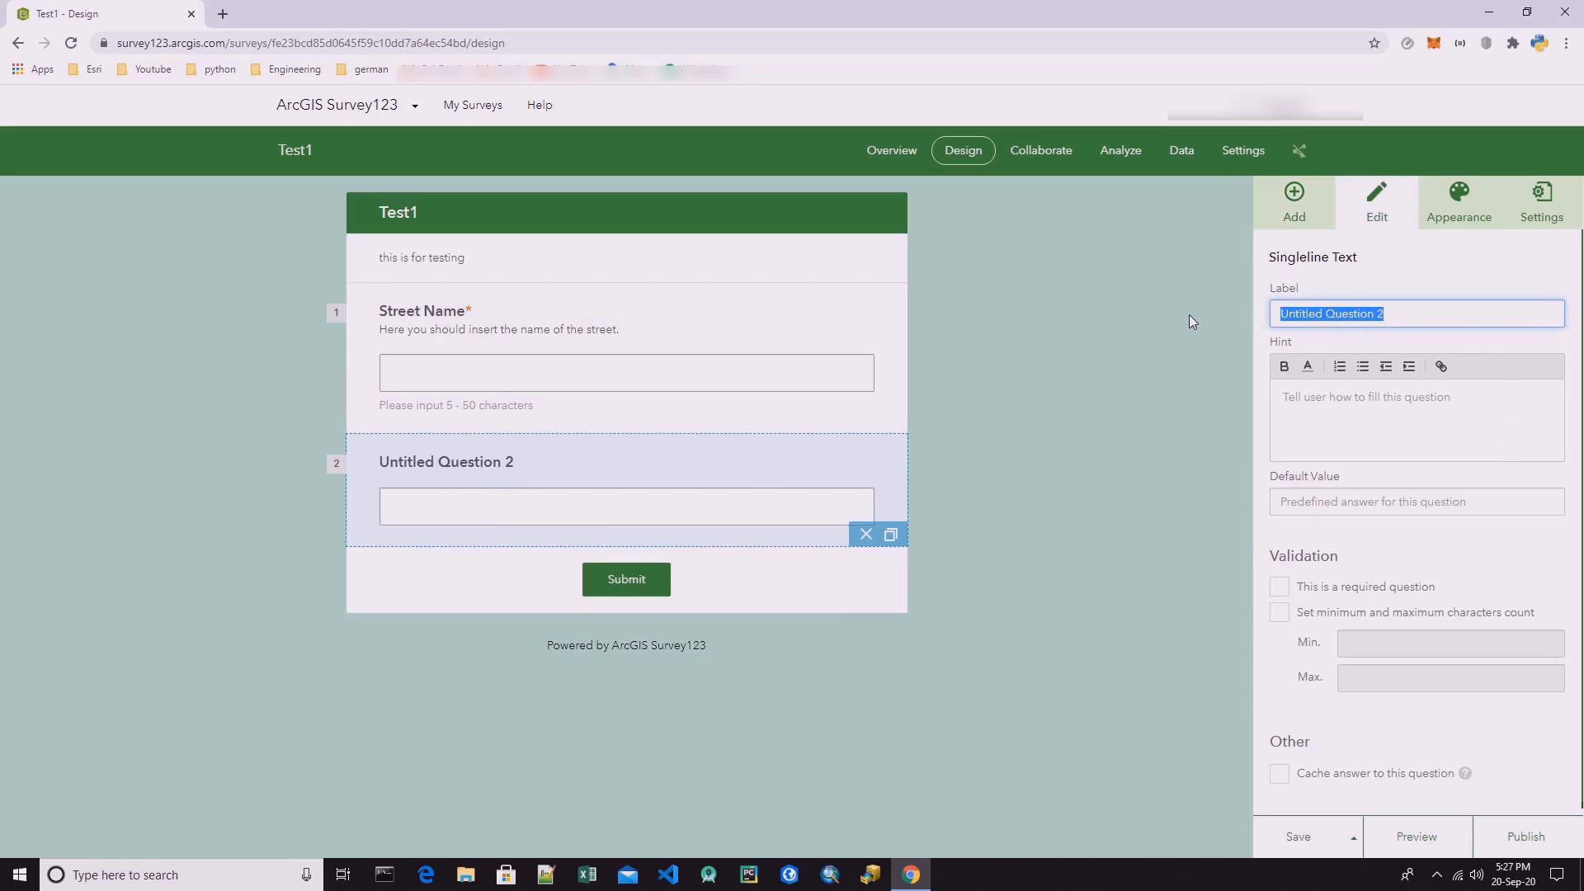
click(1400, 315)
drag(1400, 316, 1240, 319)
text(Building)
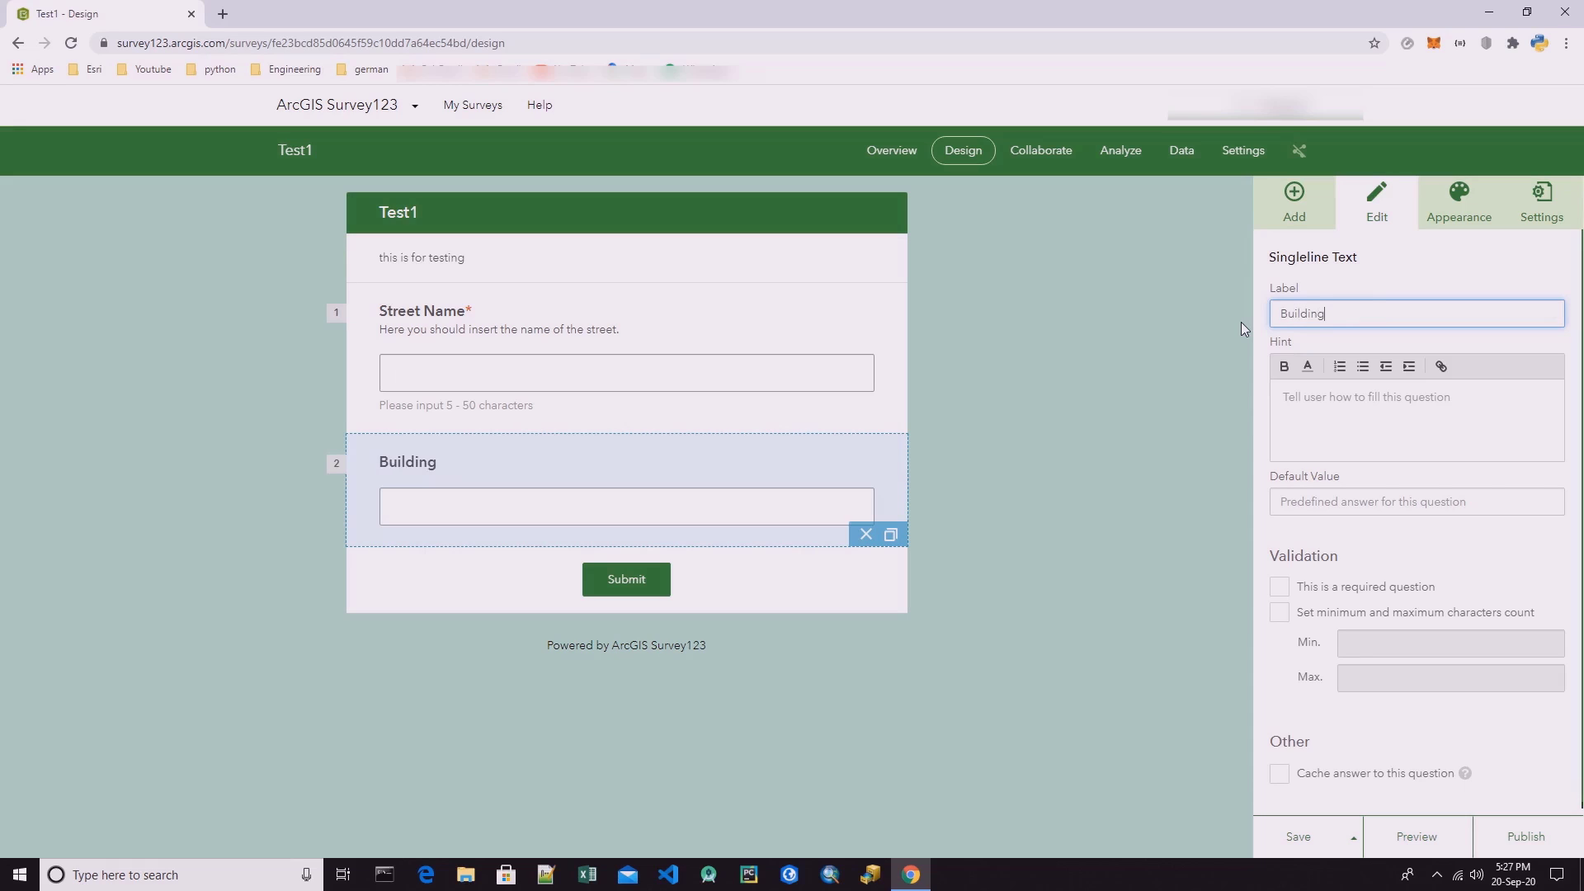
text( type)
Make the Building type question required, leaving its hint and default value empty.
click(1350, 404)
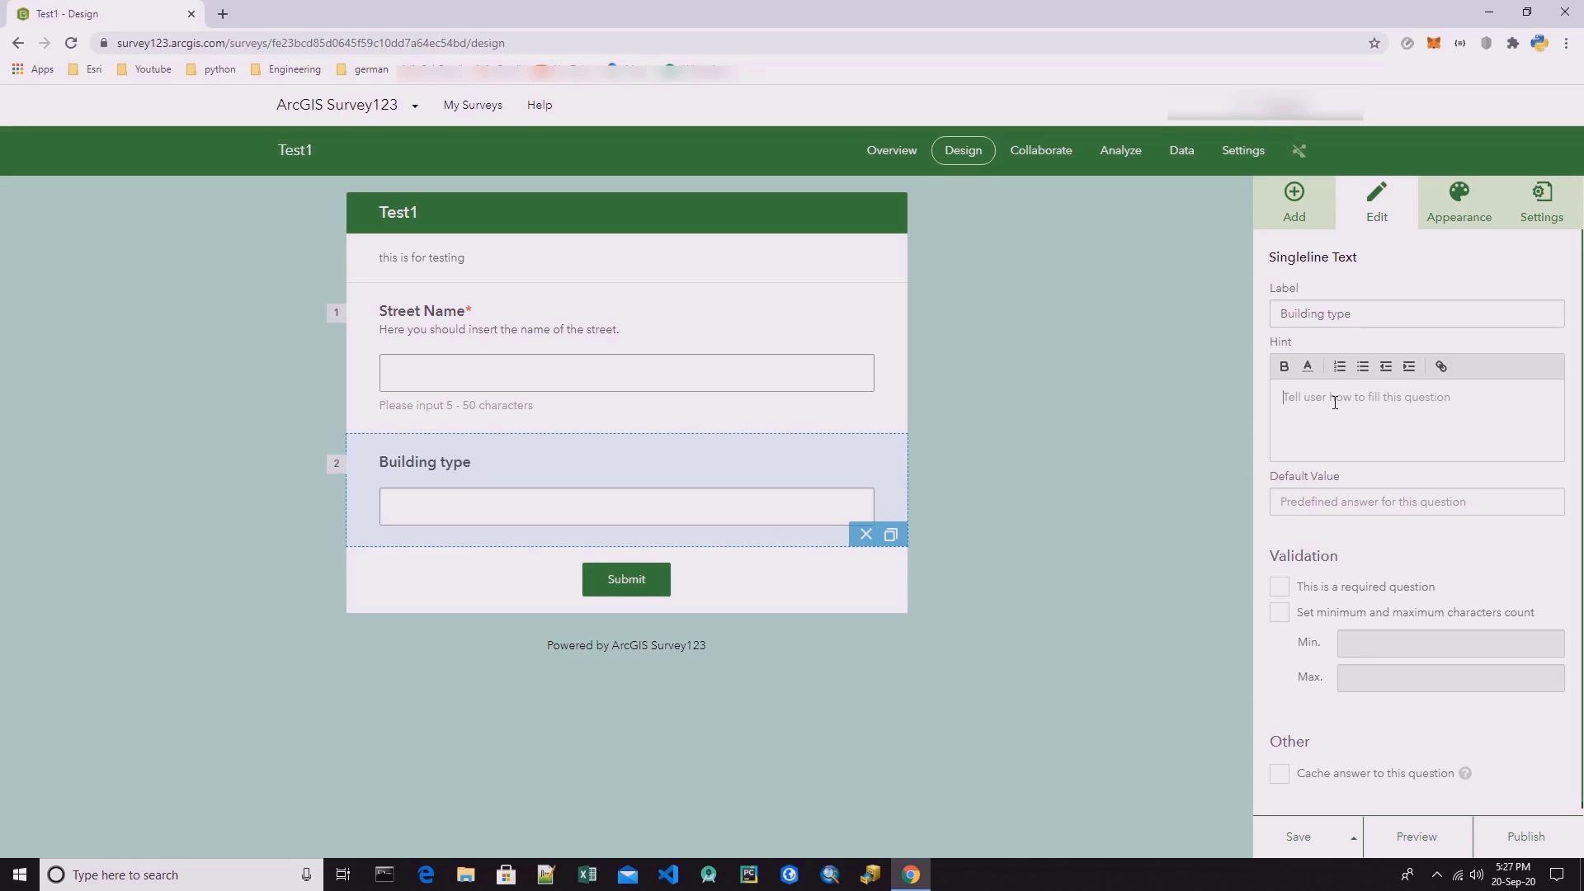
click(1322, 505)
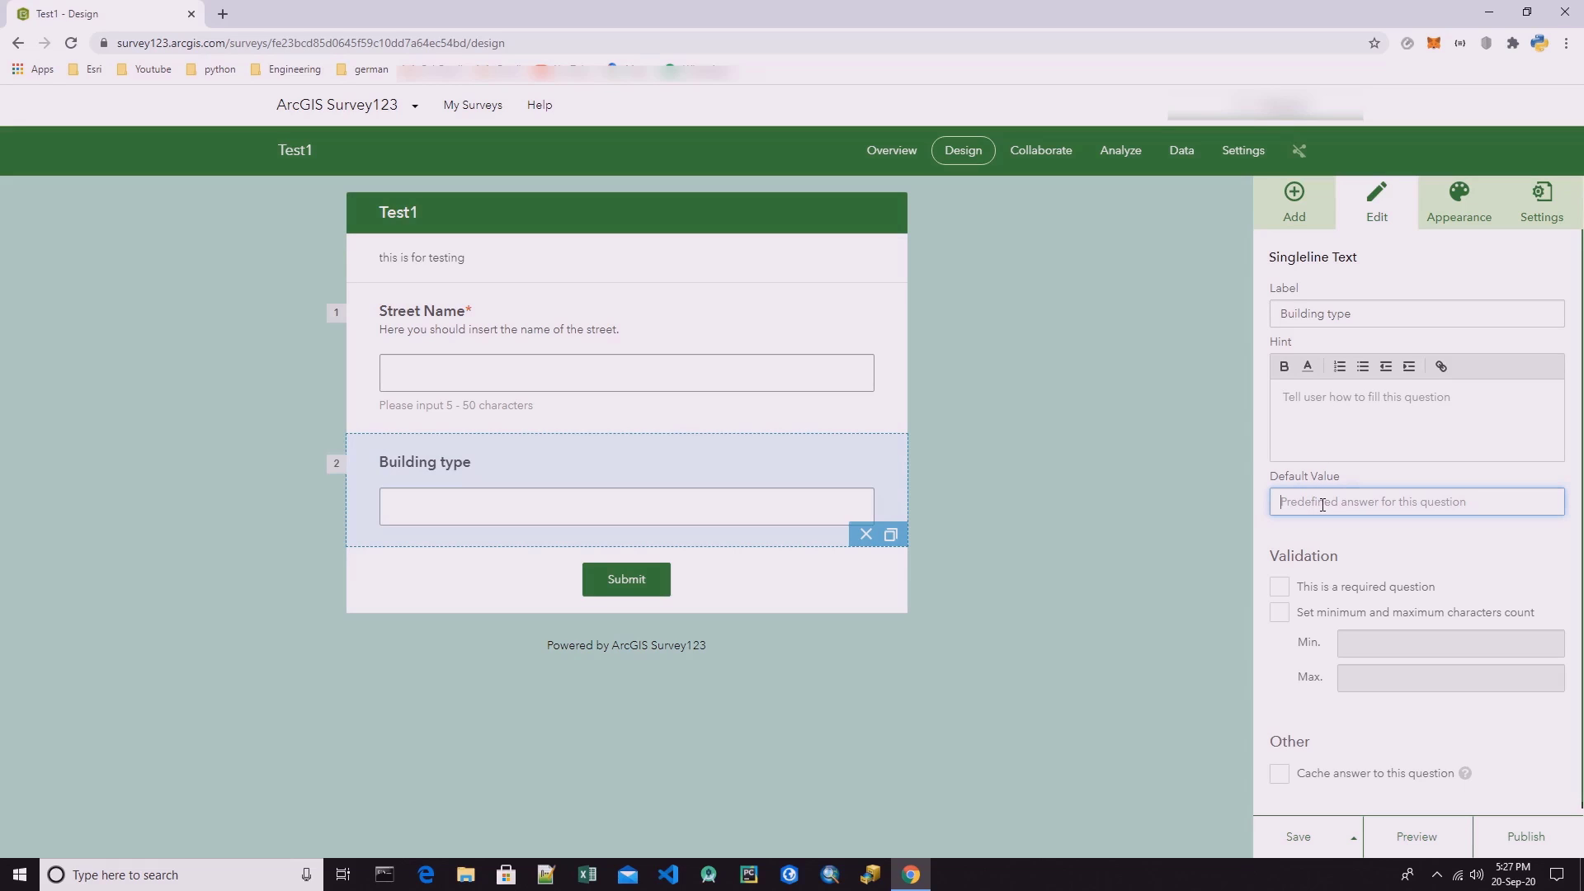
click(1306, 592)
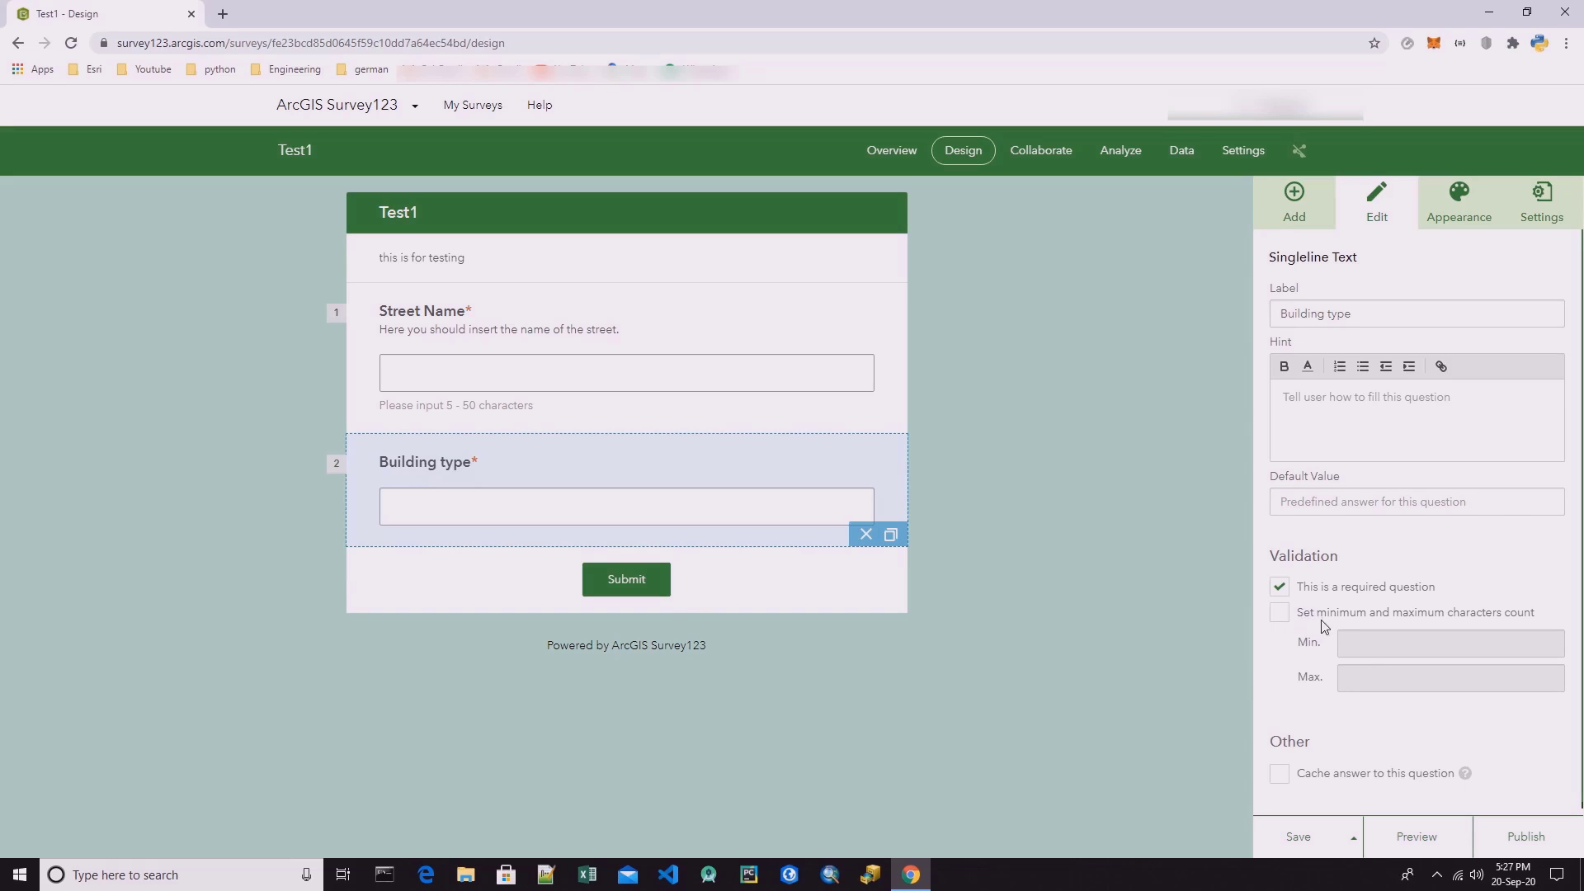
Add a number question below Building type and label it "Number of inhabitant".
click(1300, 216)
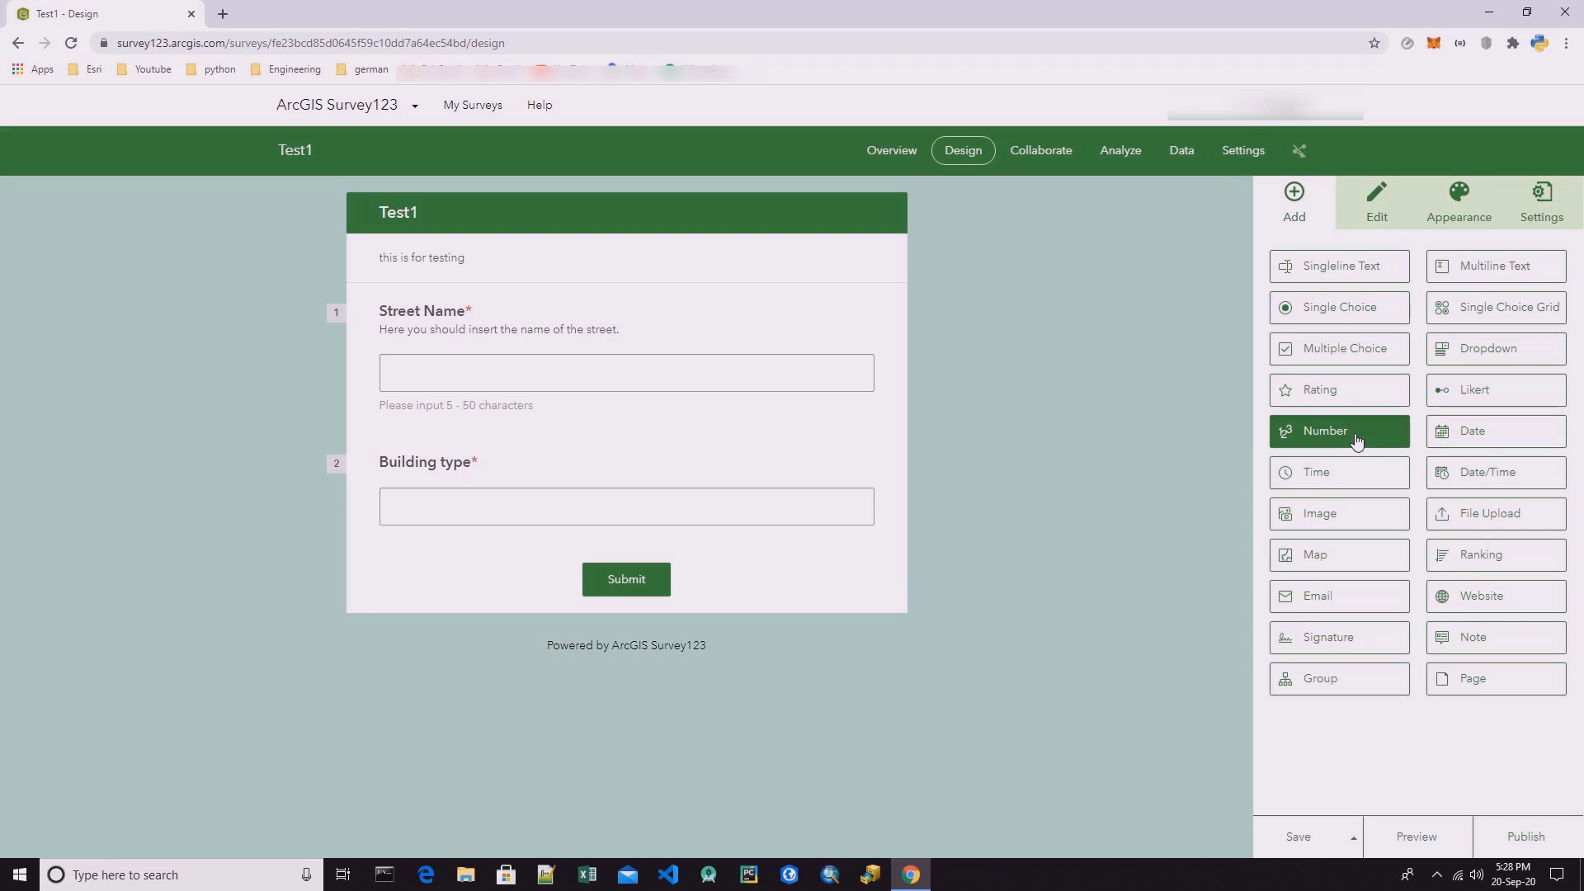
drag(1360, 441, 707, 553)
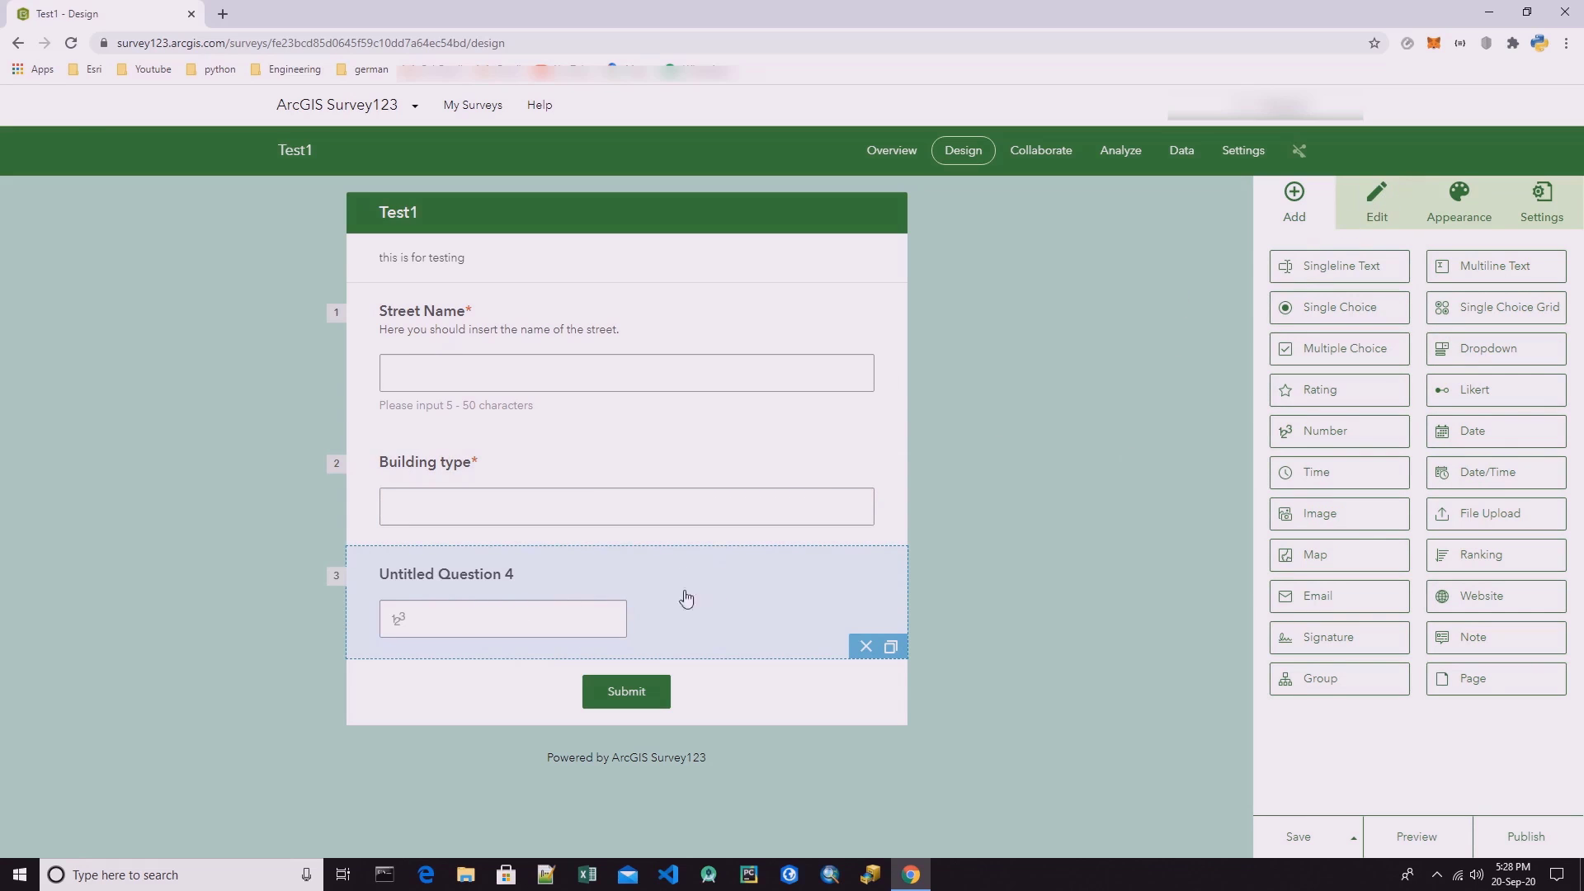
click(1379, 216)
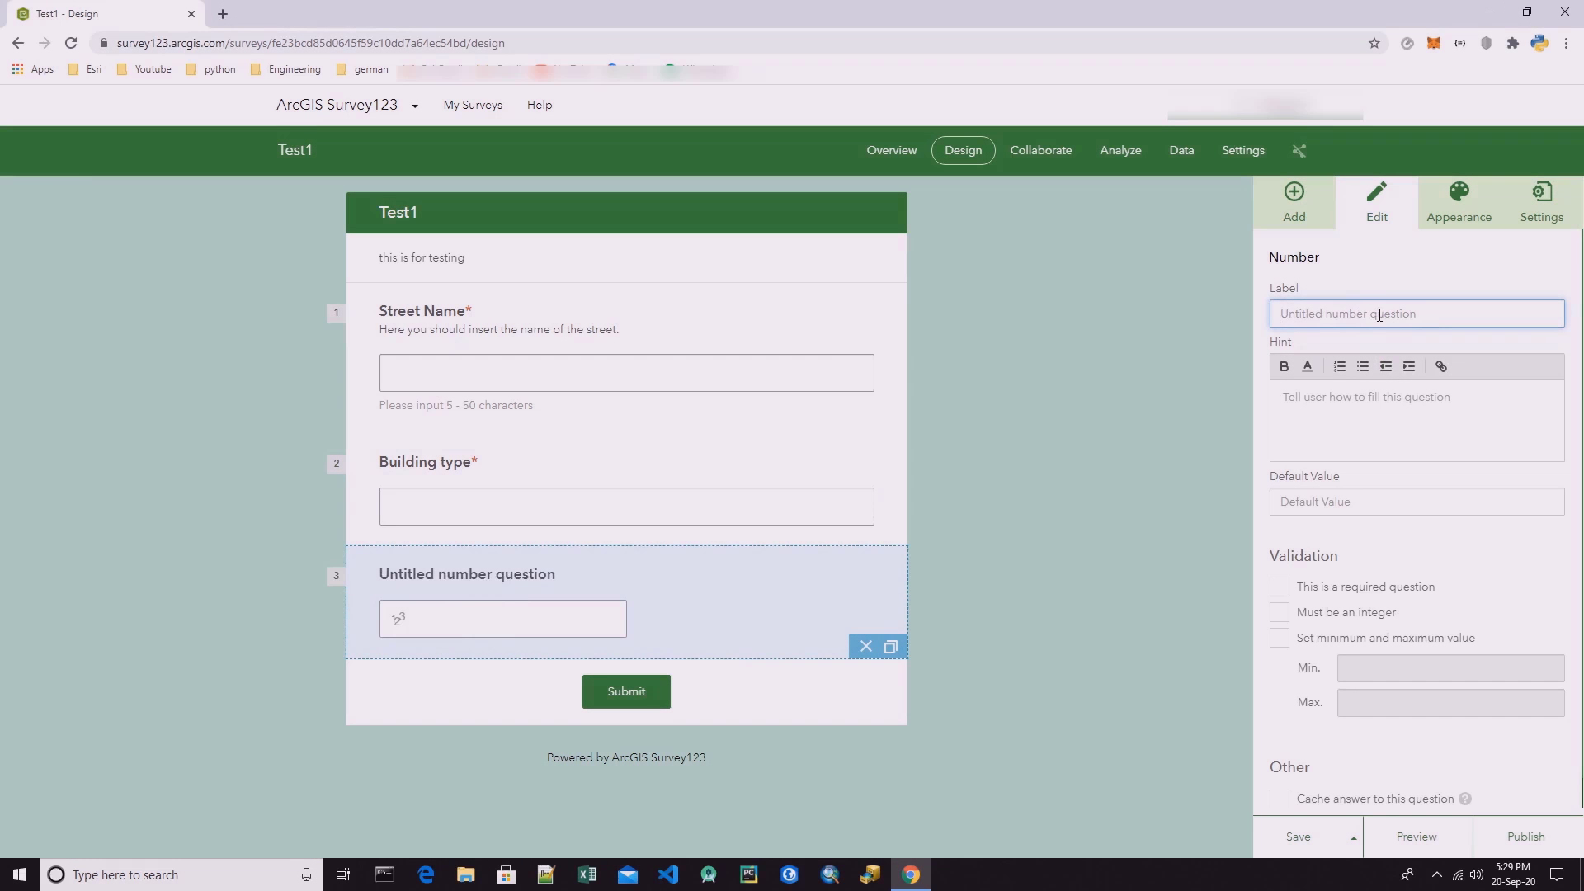
text(number of inhabitat)
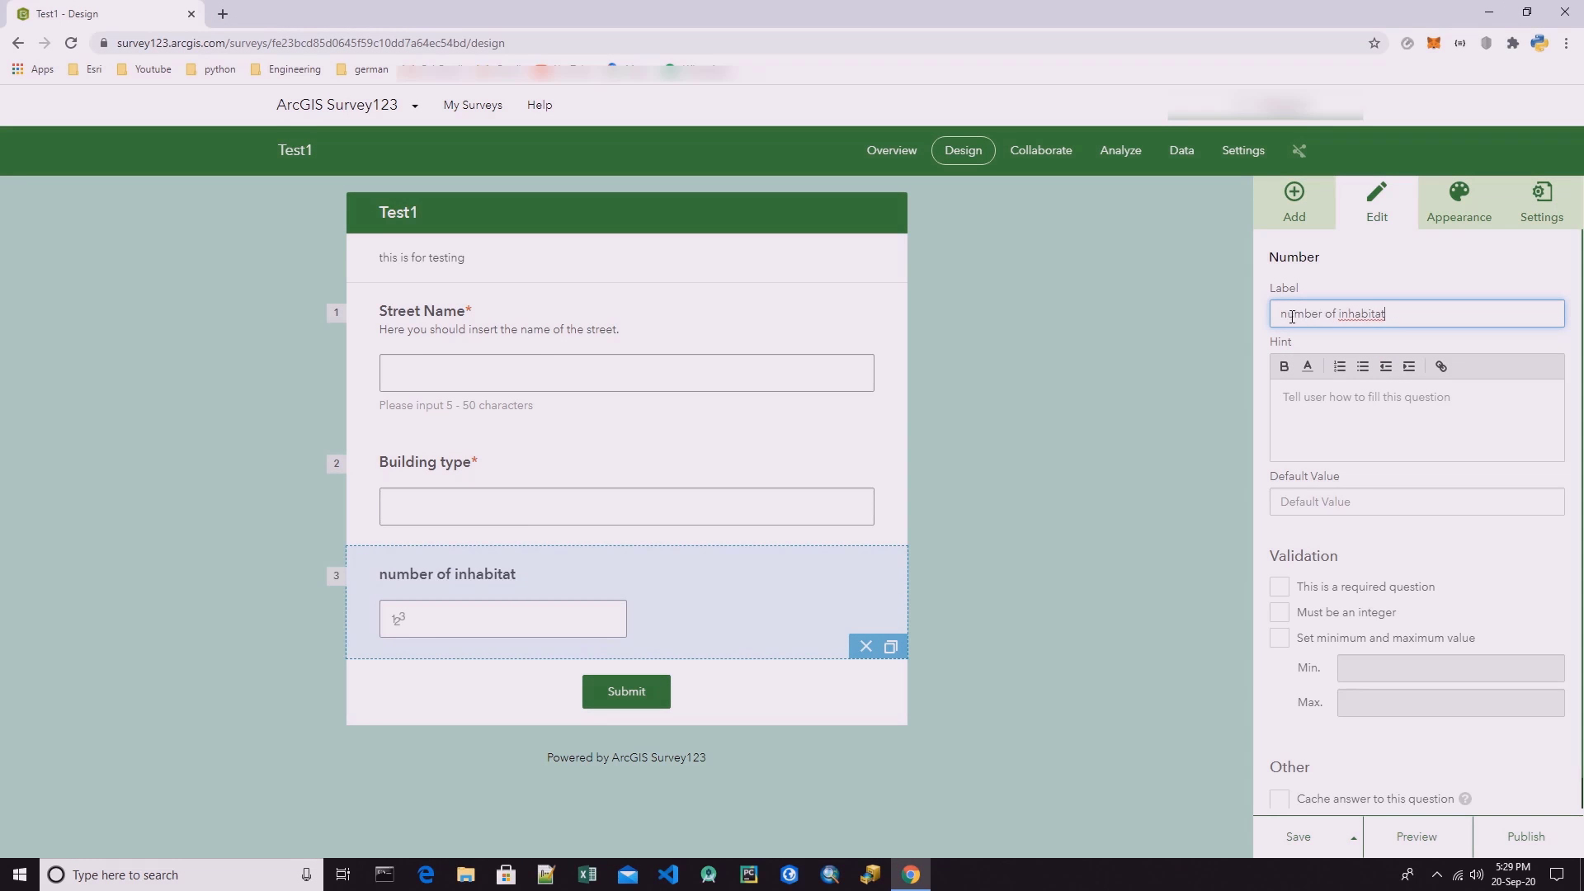
right_click(1353, 313)
click(1385, 328)
drag(1287, 317, 1274, 315)
text(N)
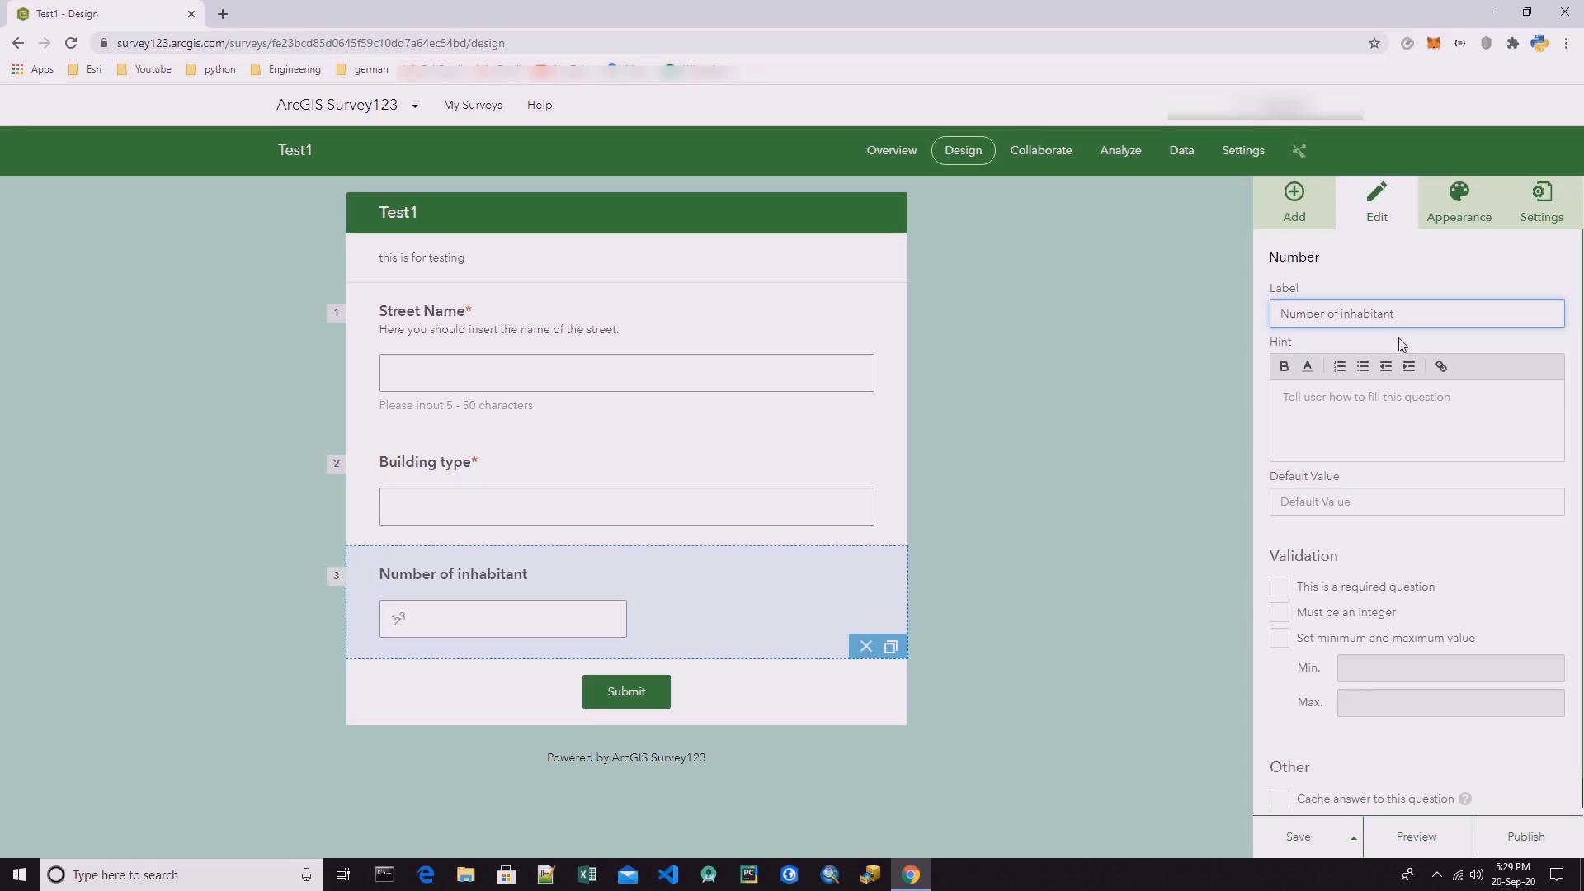
Give the Number of inhabitant question the hint "The total number of inhabitant inside of this building.".
click(1395, 412)
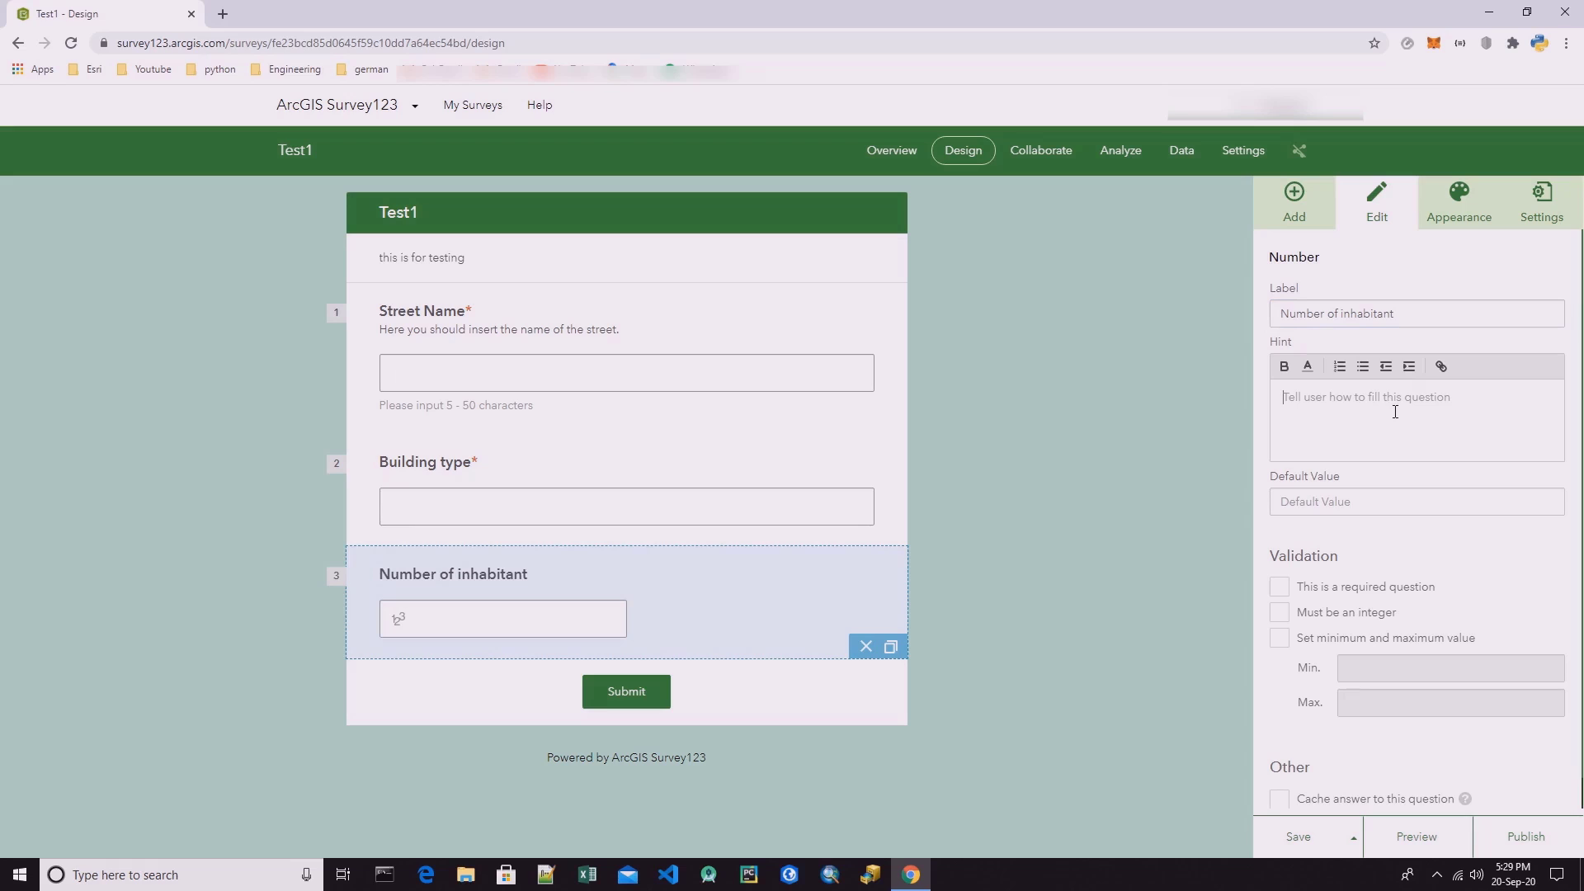
text(The to)
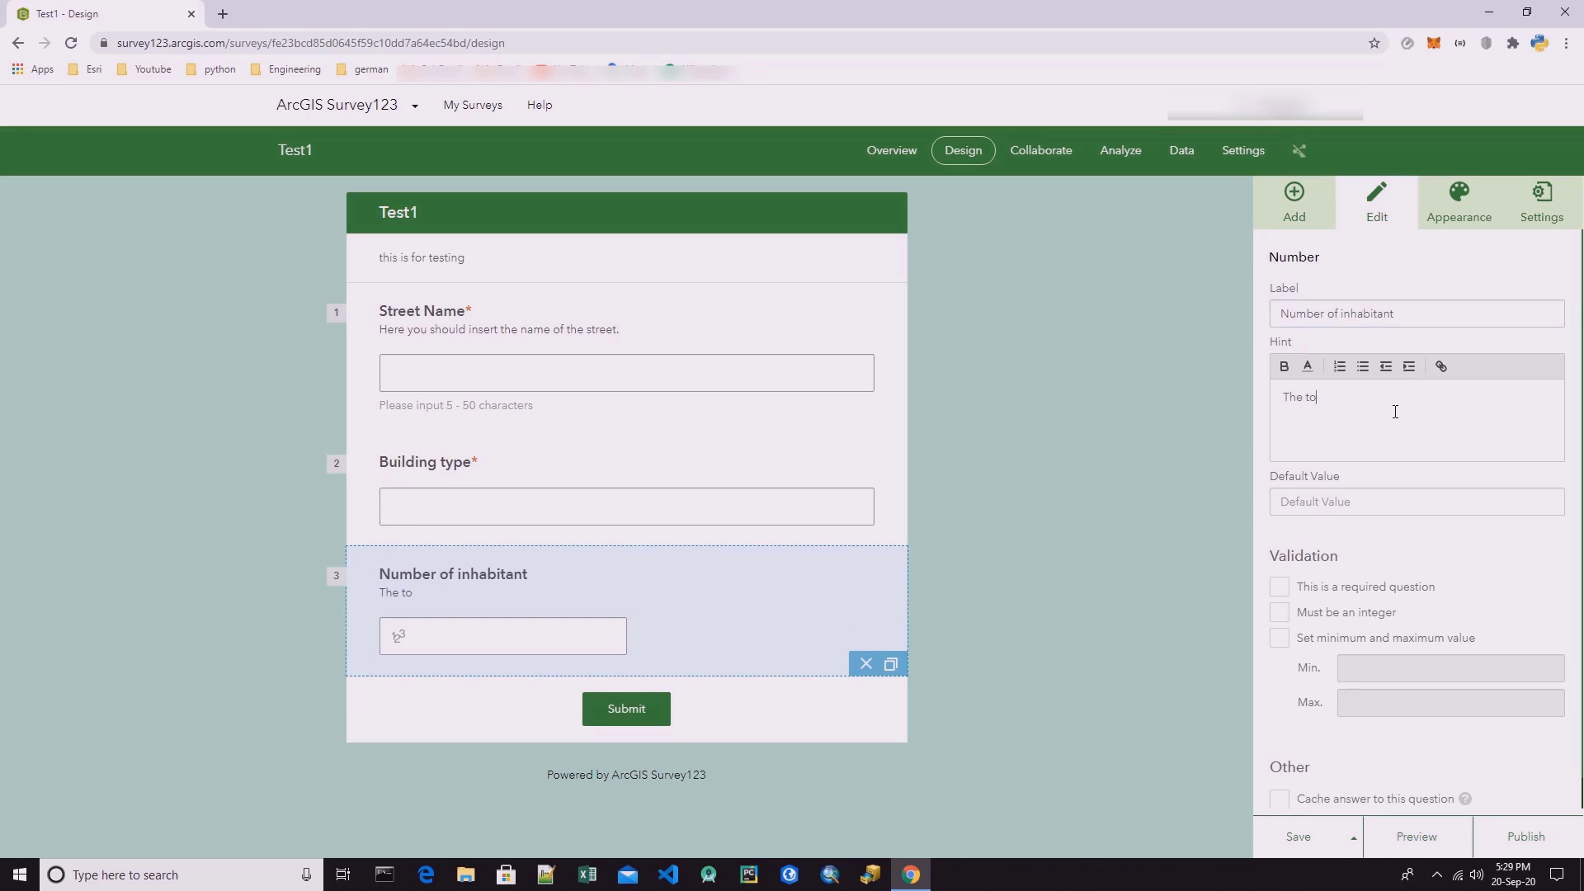
text(tal number of inhabitant ins)
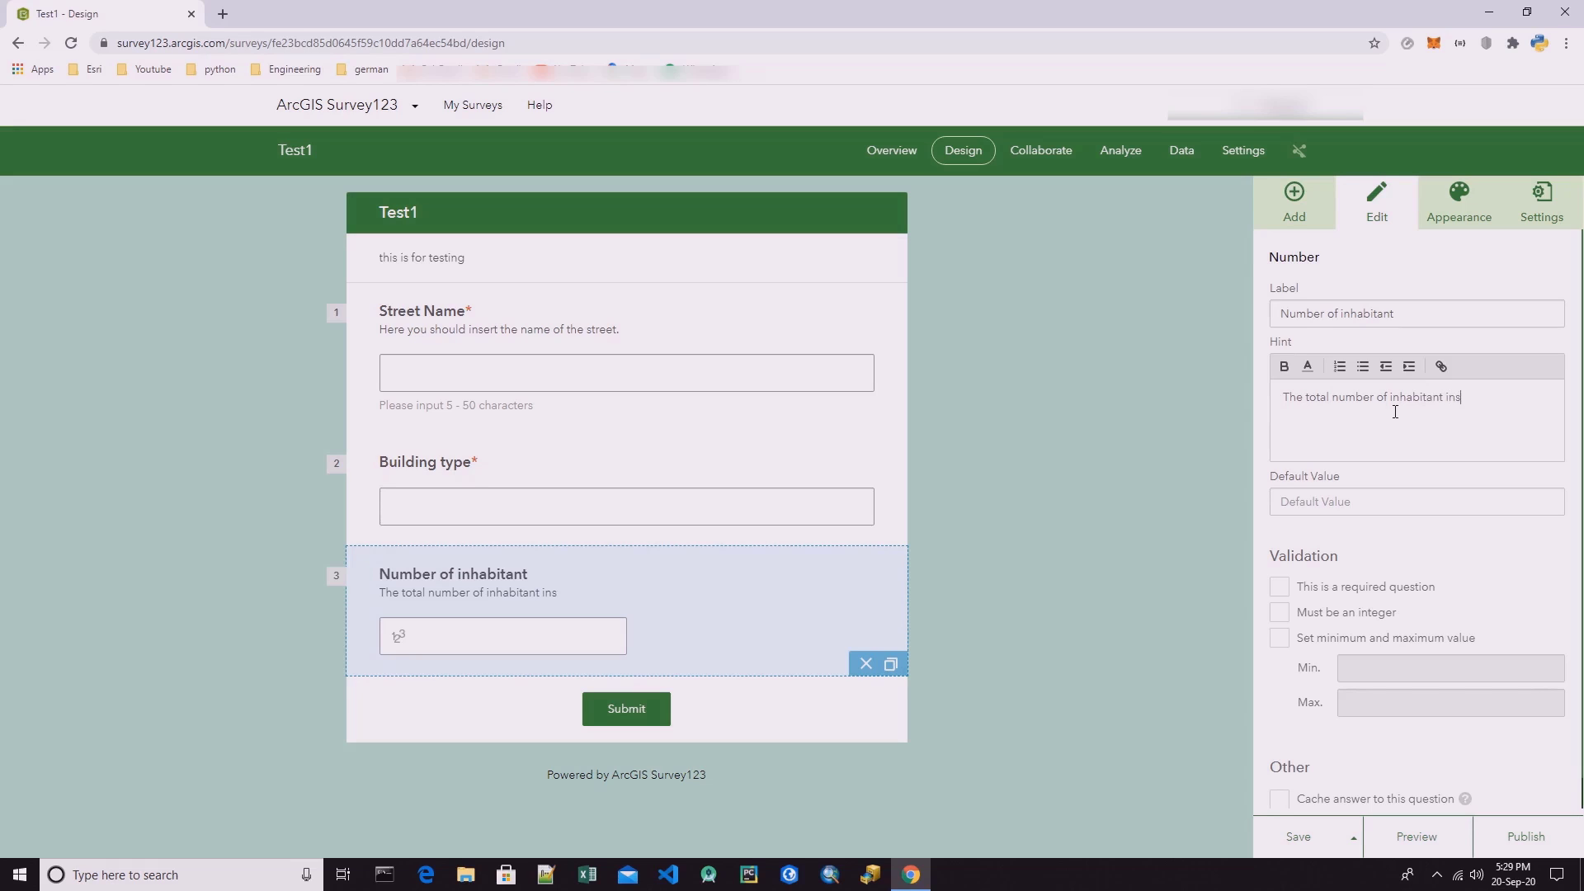
text(ide of this building.)
Require an integer answer for Number of inhabitant and make the question required.
click(1303, 505)
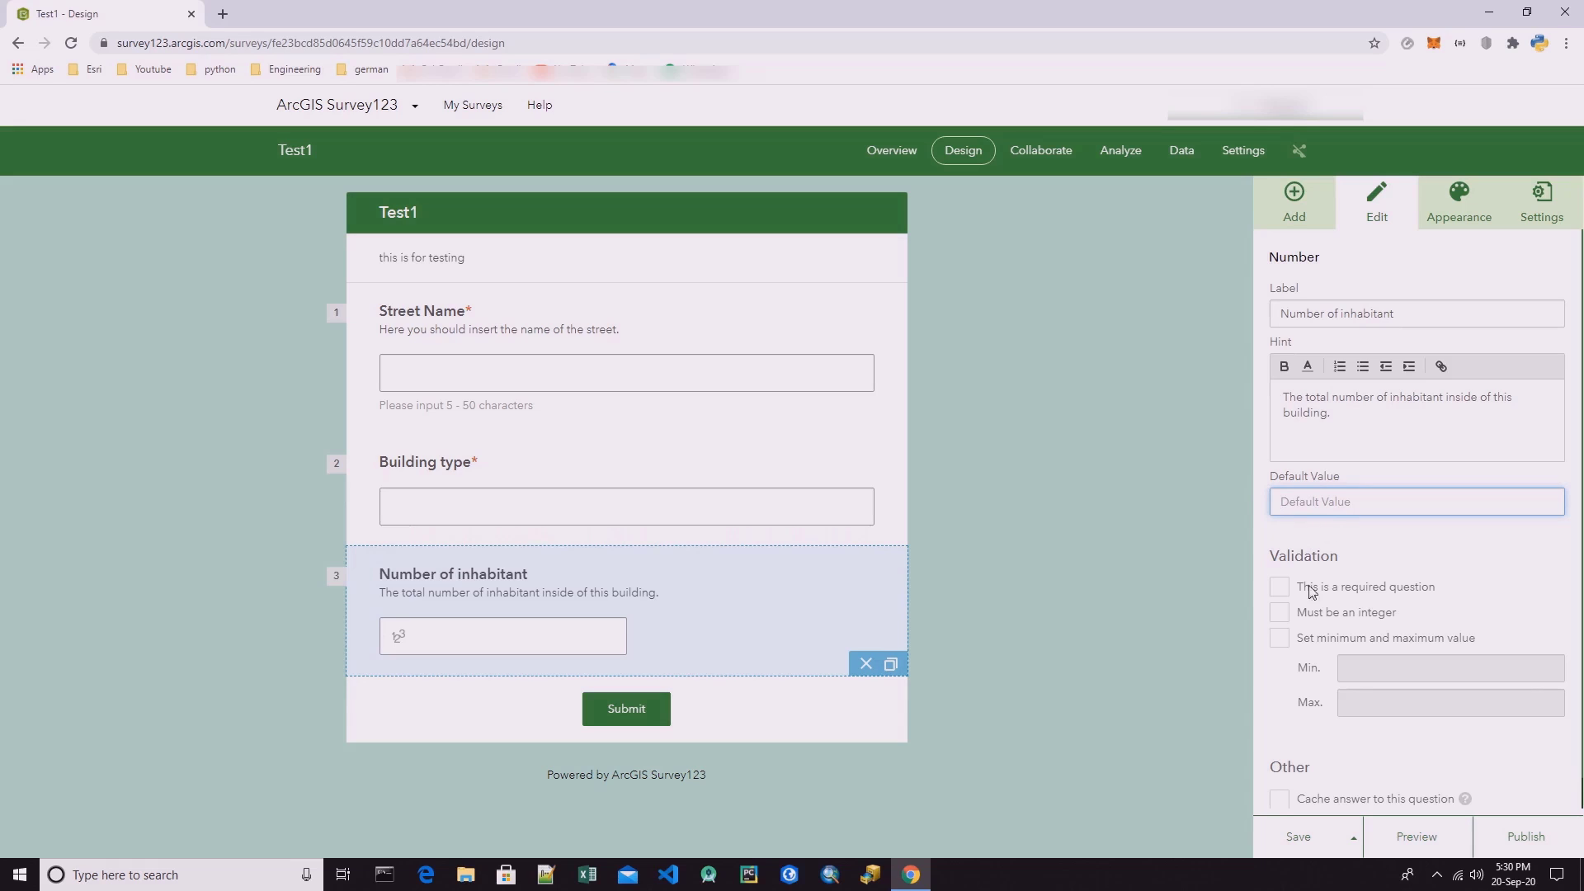
click(1280, 613)
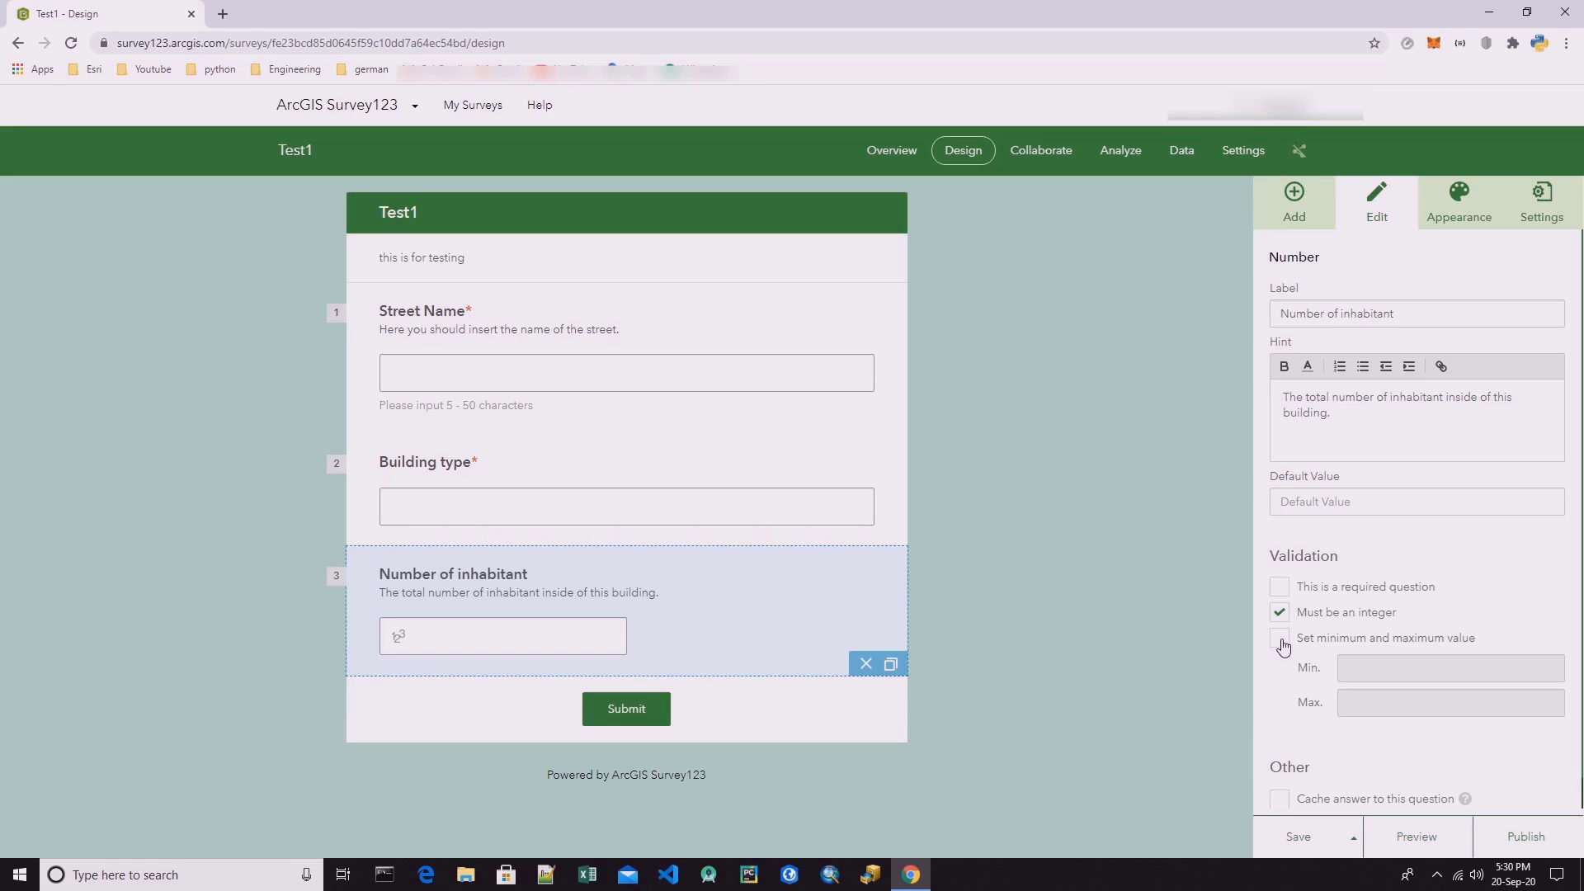
click(1278, 588)
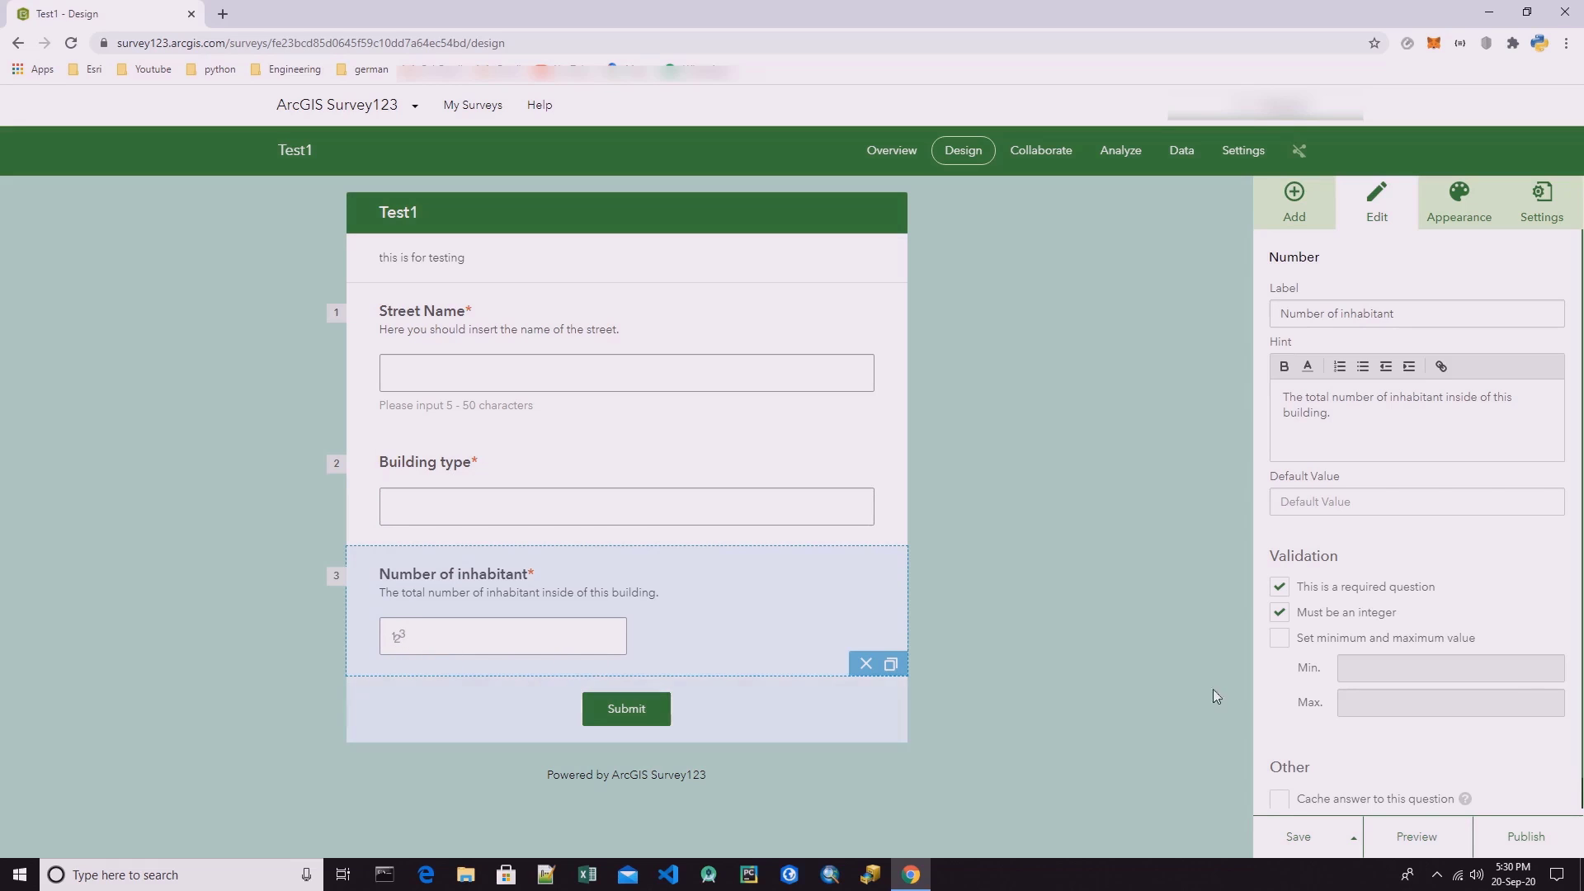
scroll(1401, 600, down, 1)
scroll(1394, 495, up, 1)
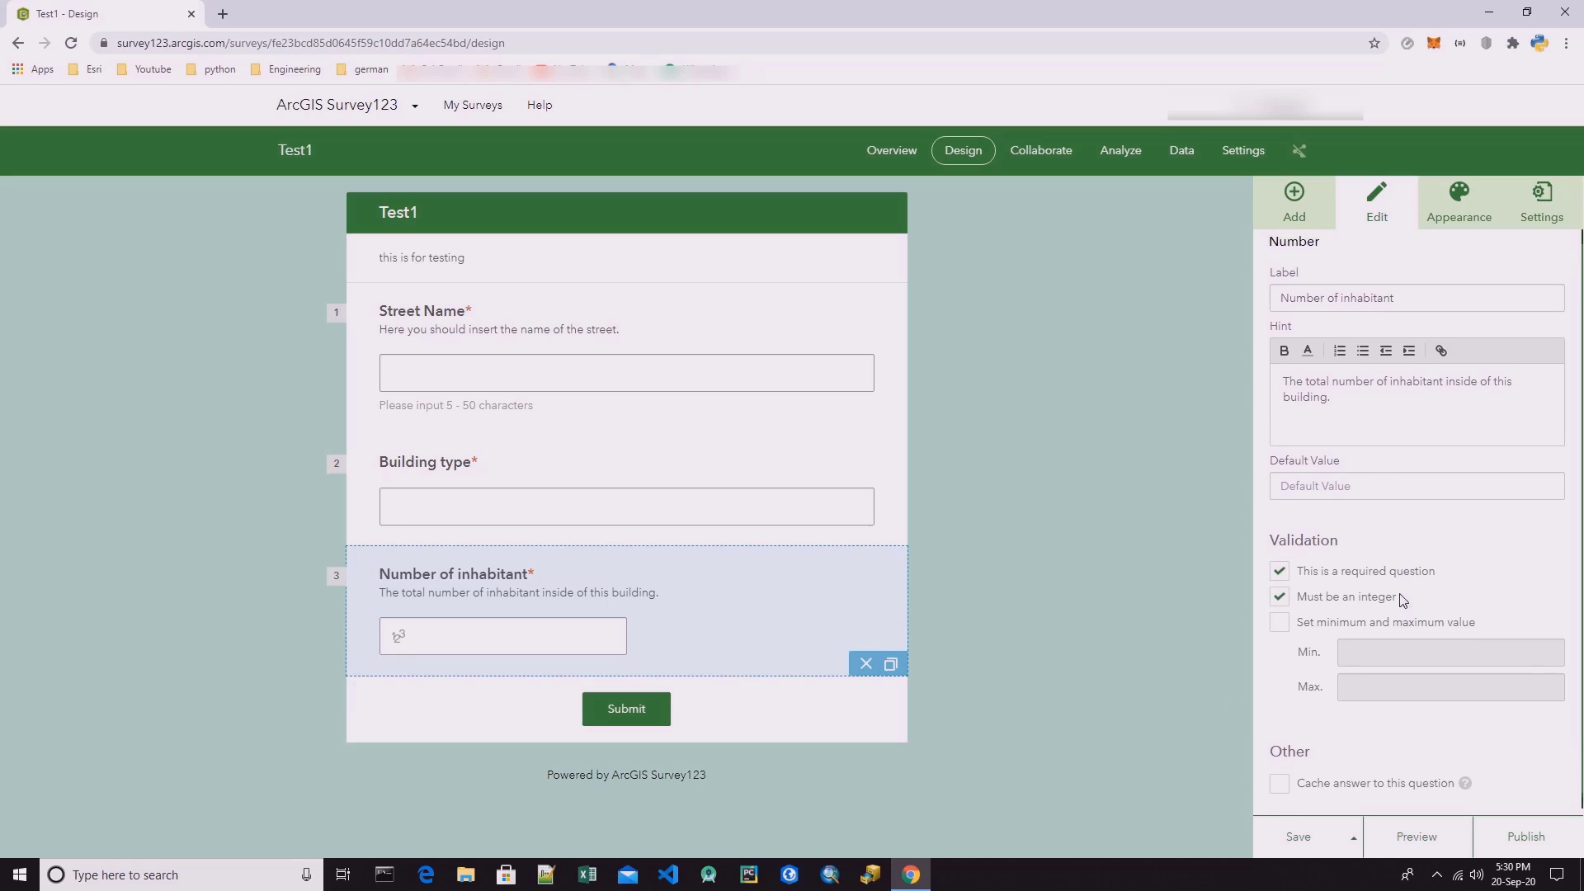
Add a single choice question with three choices below Number of inhabitant.
click(1300, 206)
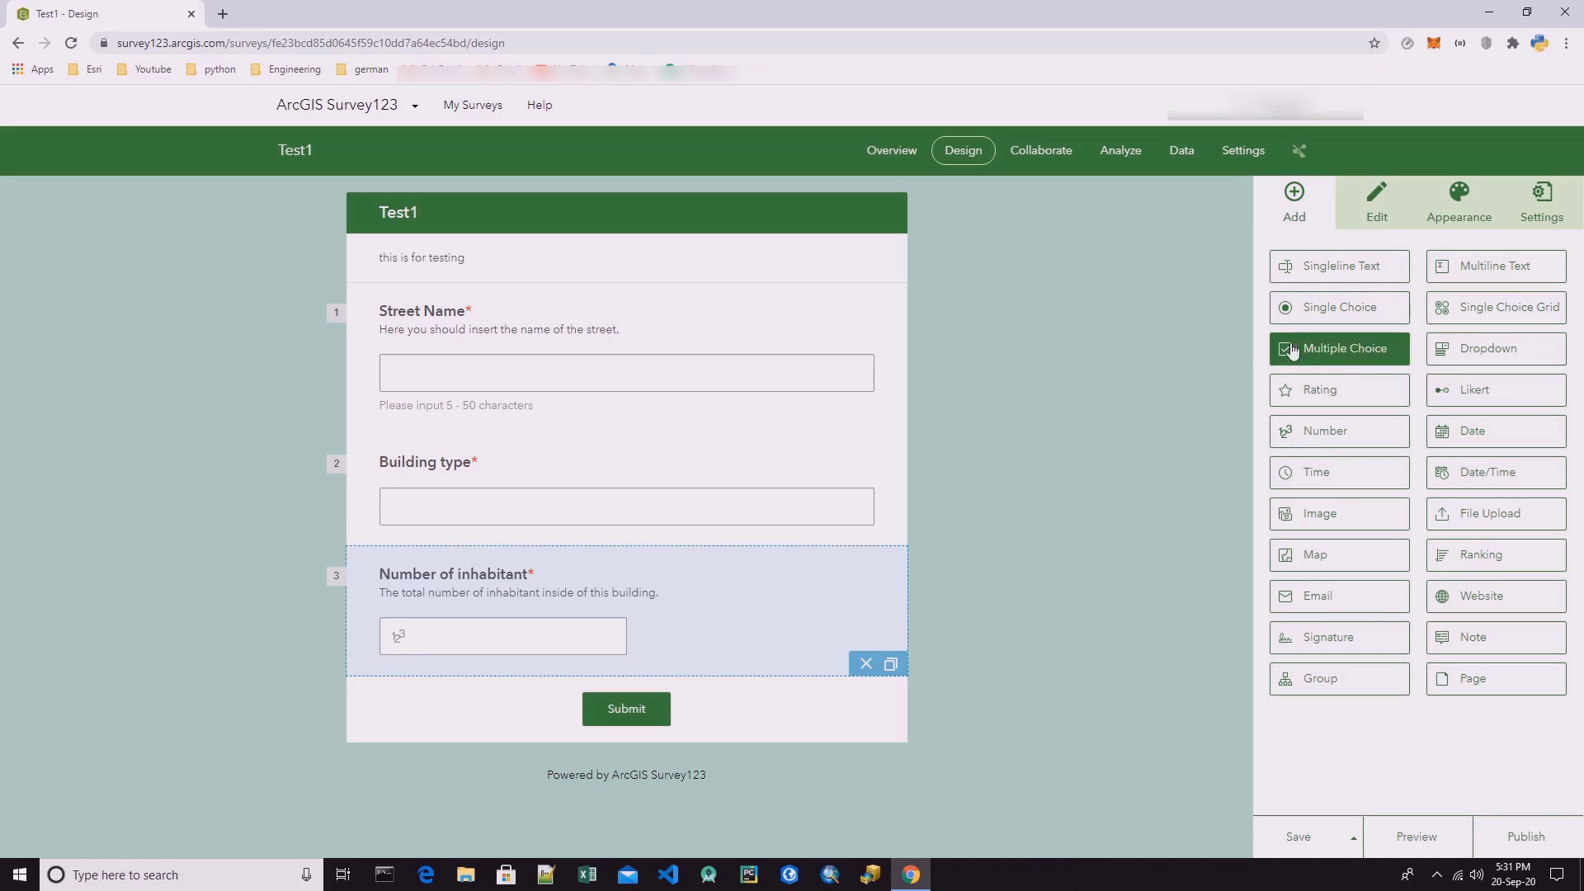
drag(1345, 314, 577, 679)
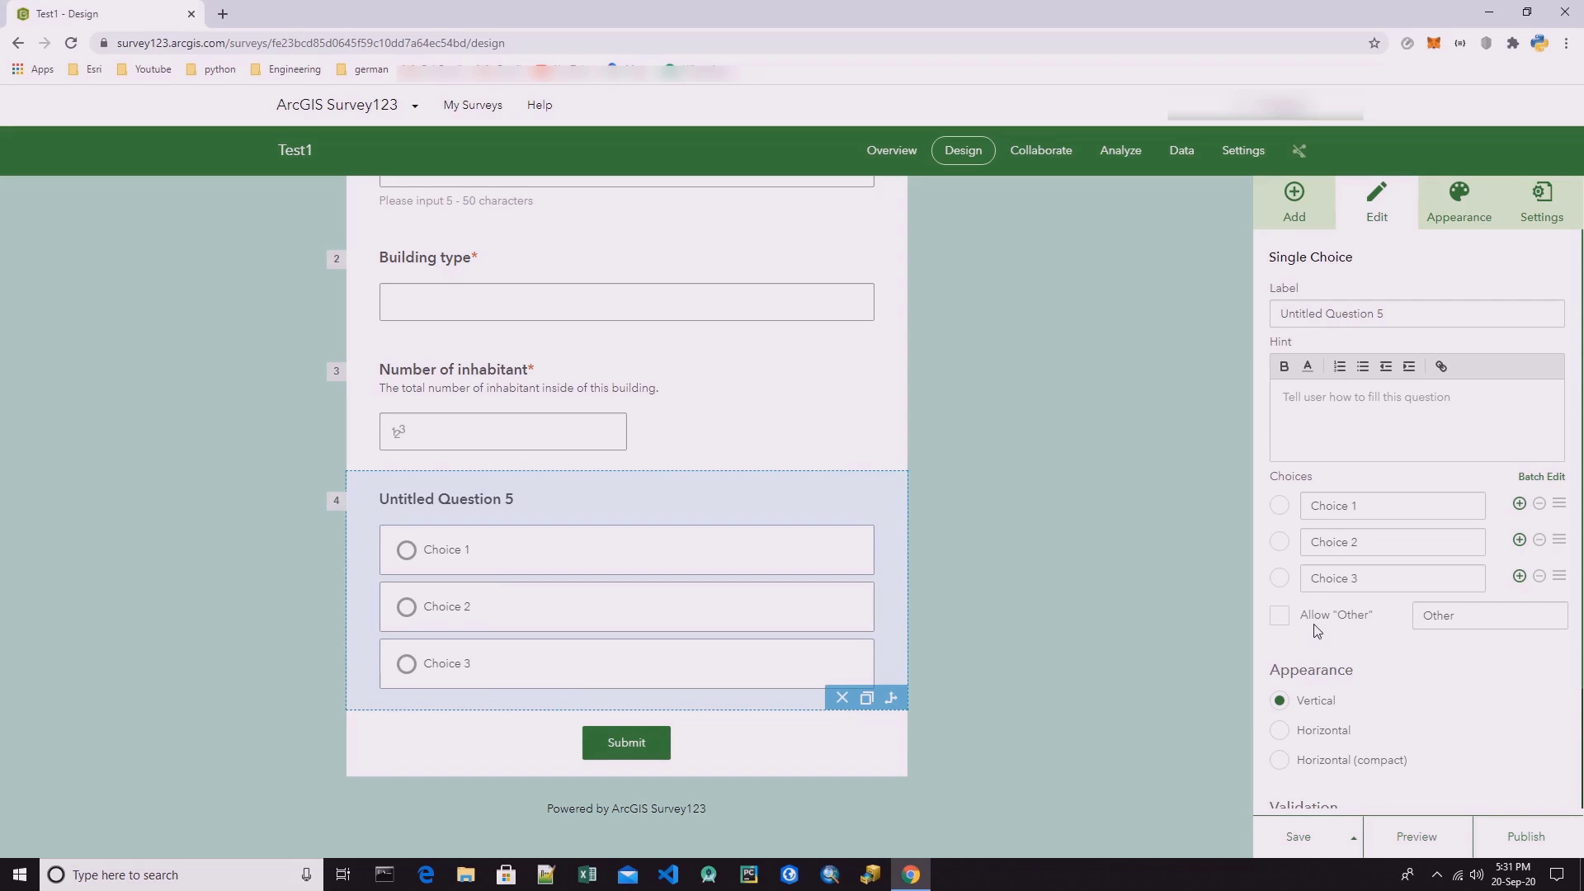
click(1520, 578)
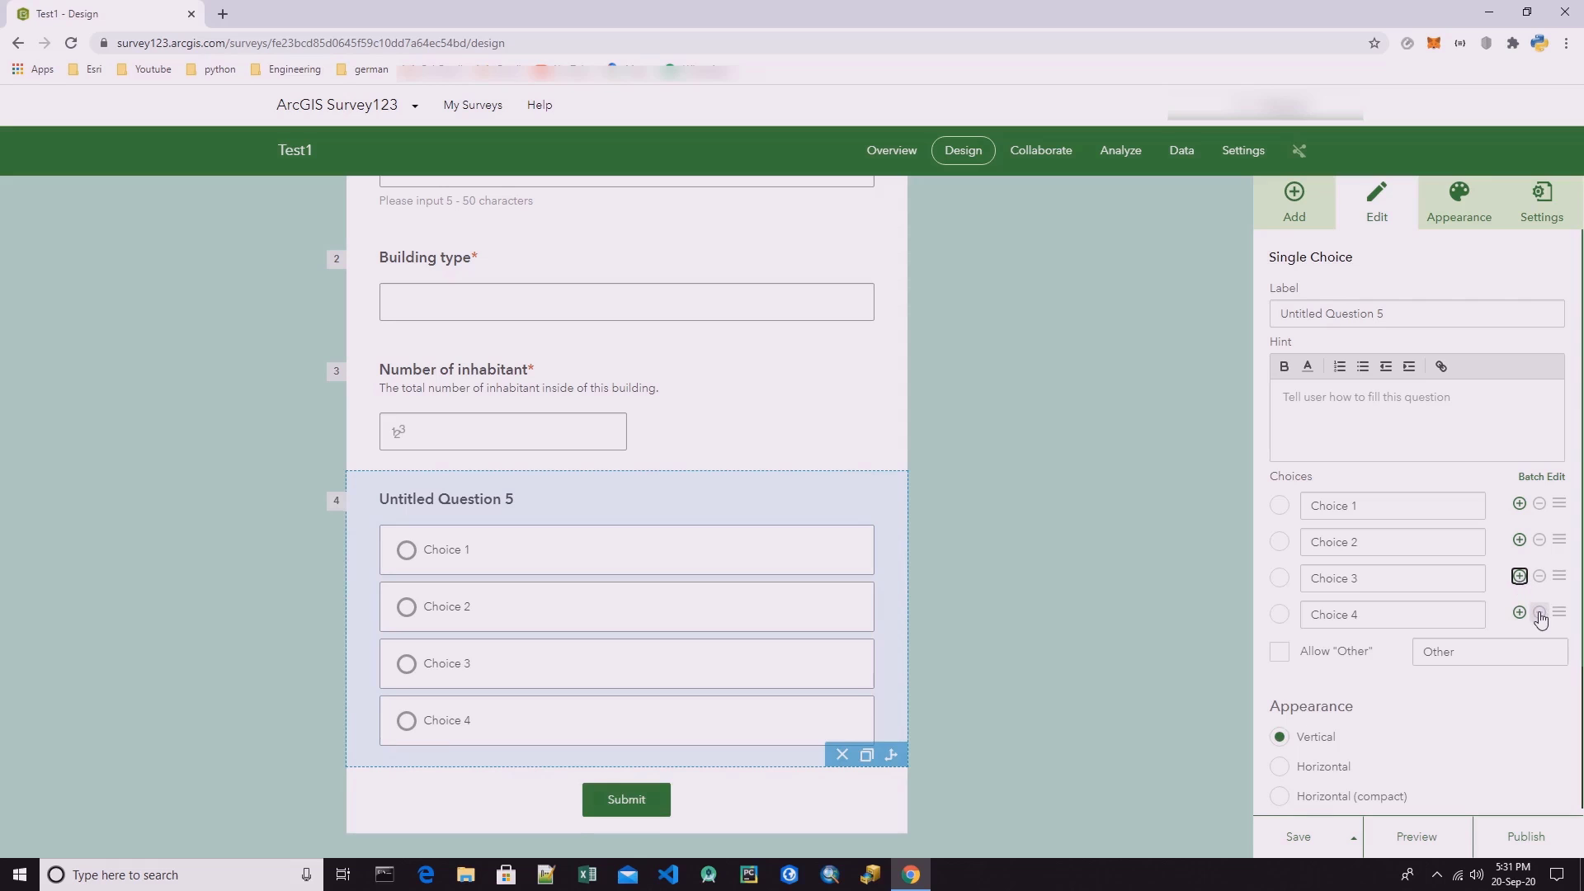
click(1539, 614)
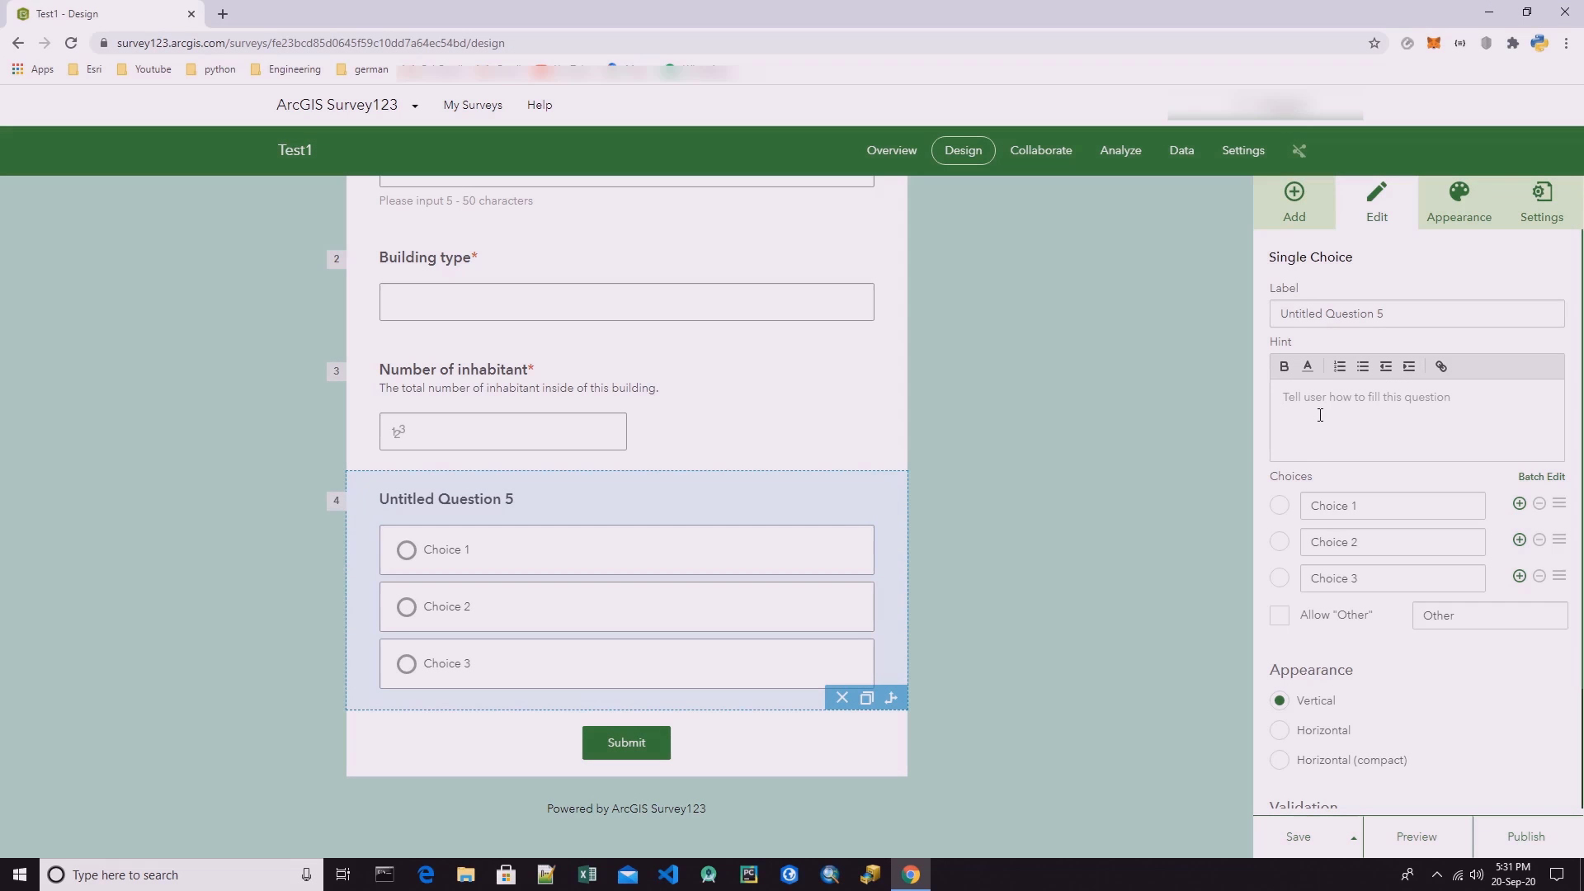
Set the single choice question's appearance to Horizontal (compact) and make the question required.
scroll(1320, 415, down, 2)
scroll(1353, 528, up, 1)
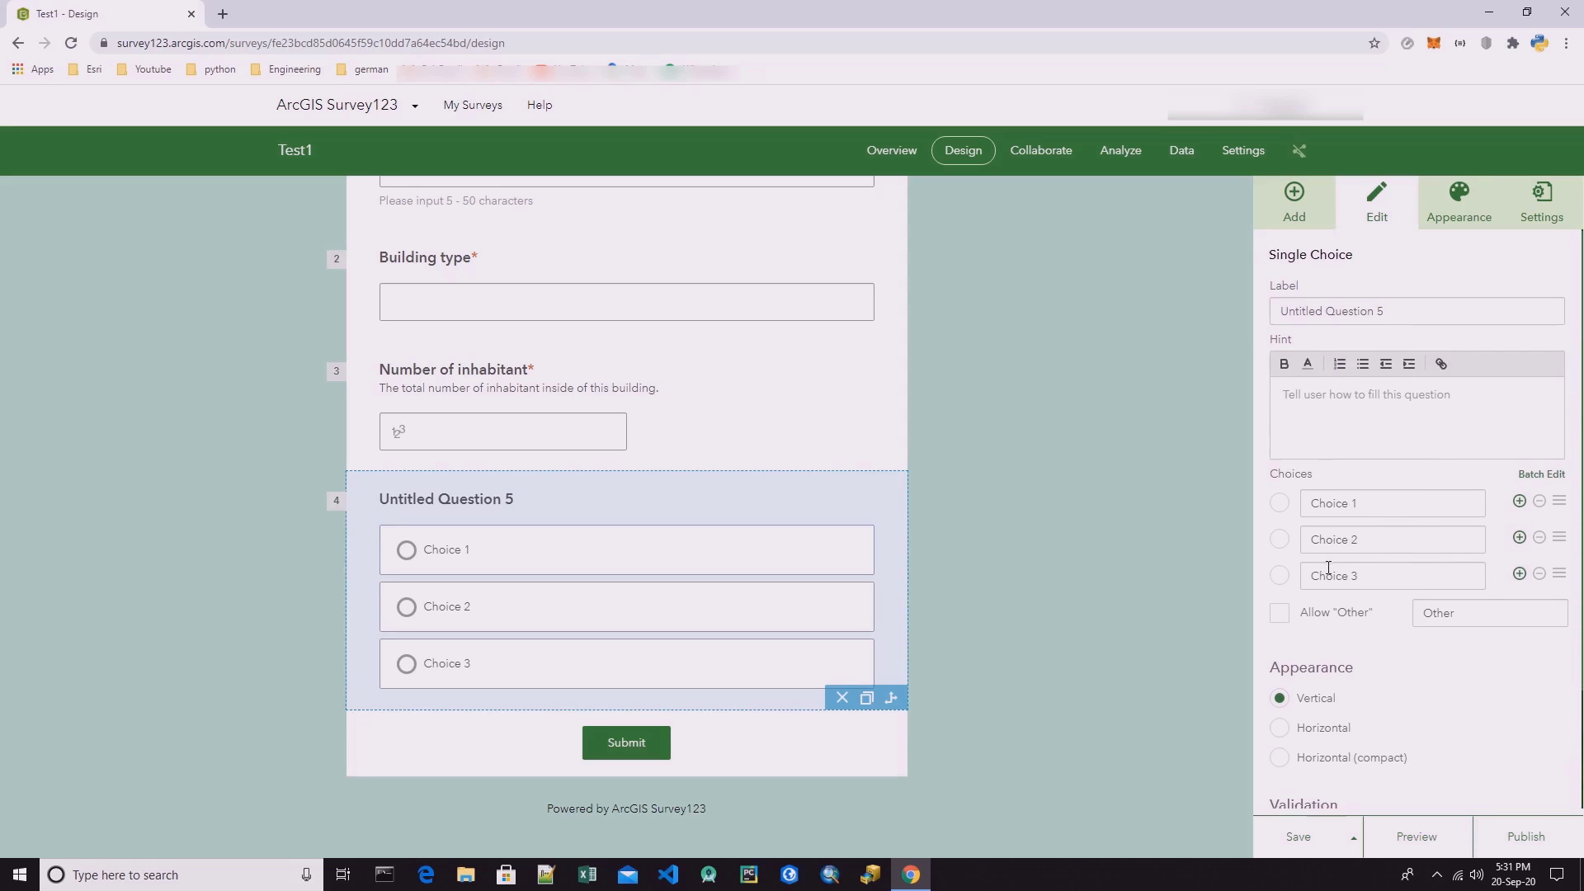
scroll(1329, 574, down, 2)
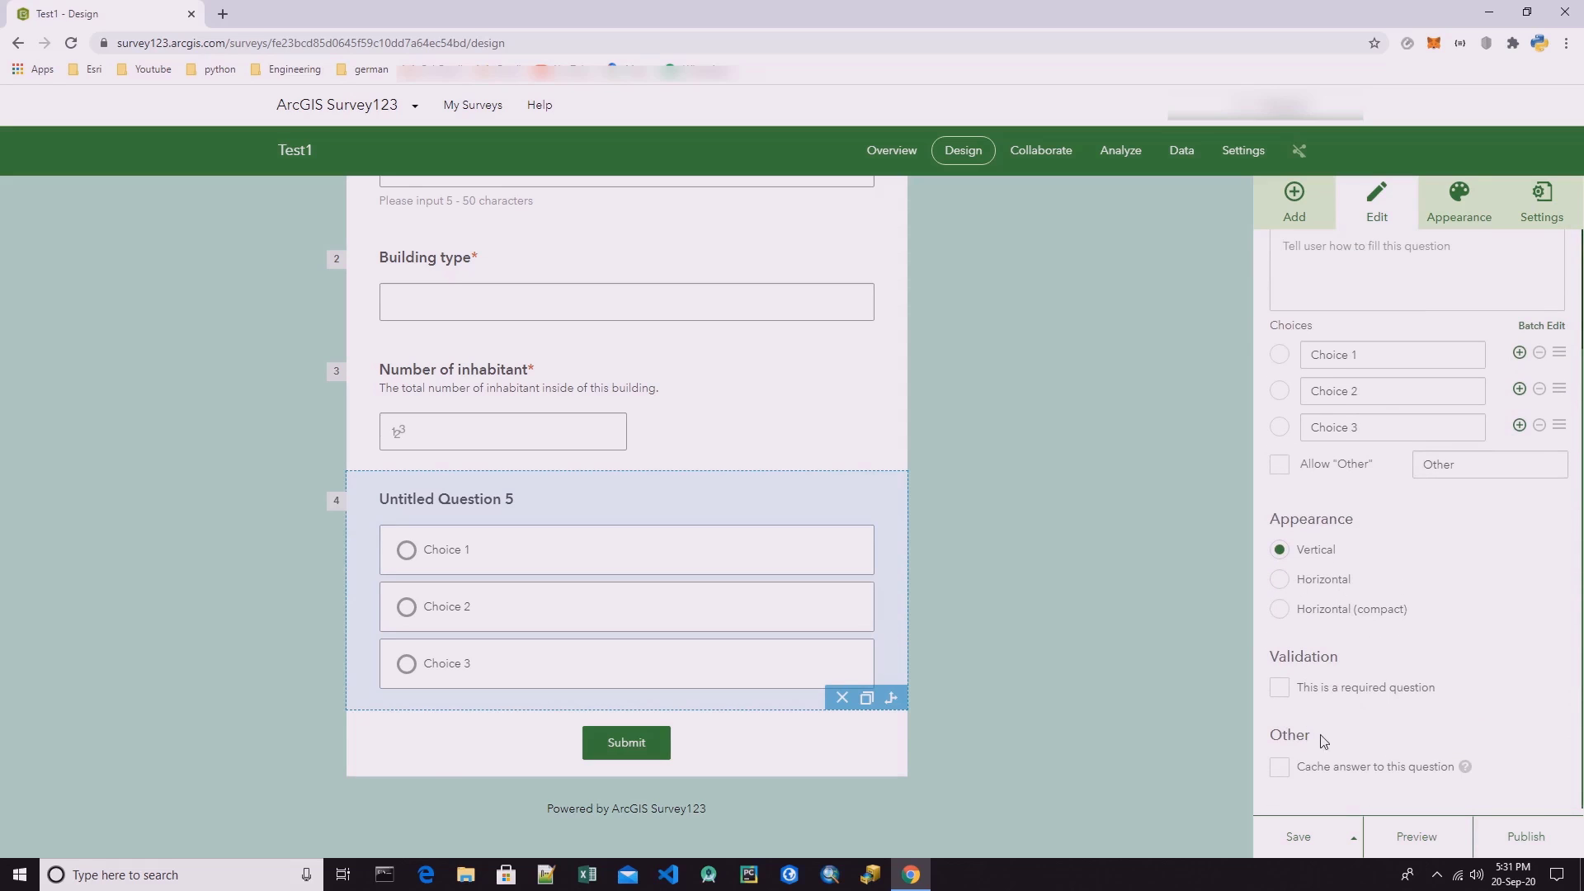
scroll(1332, 532, up, 3)
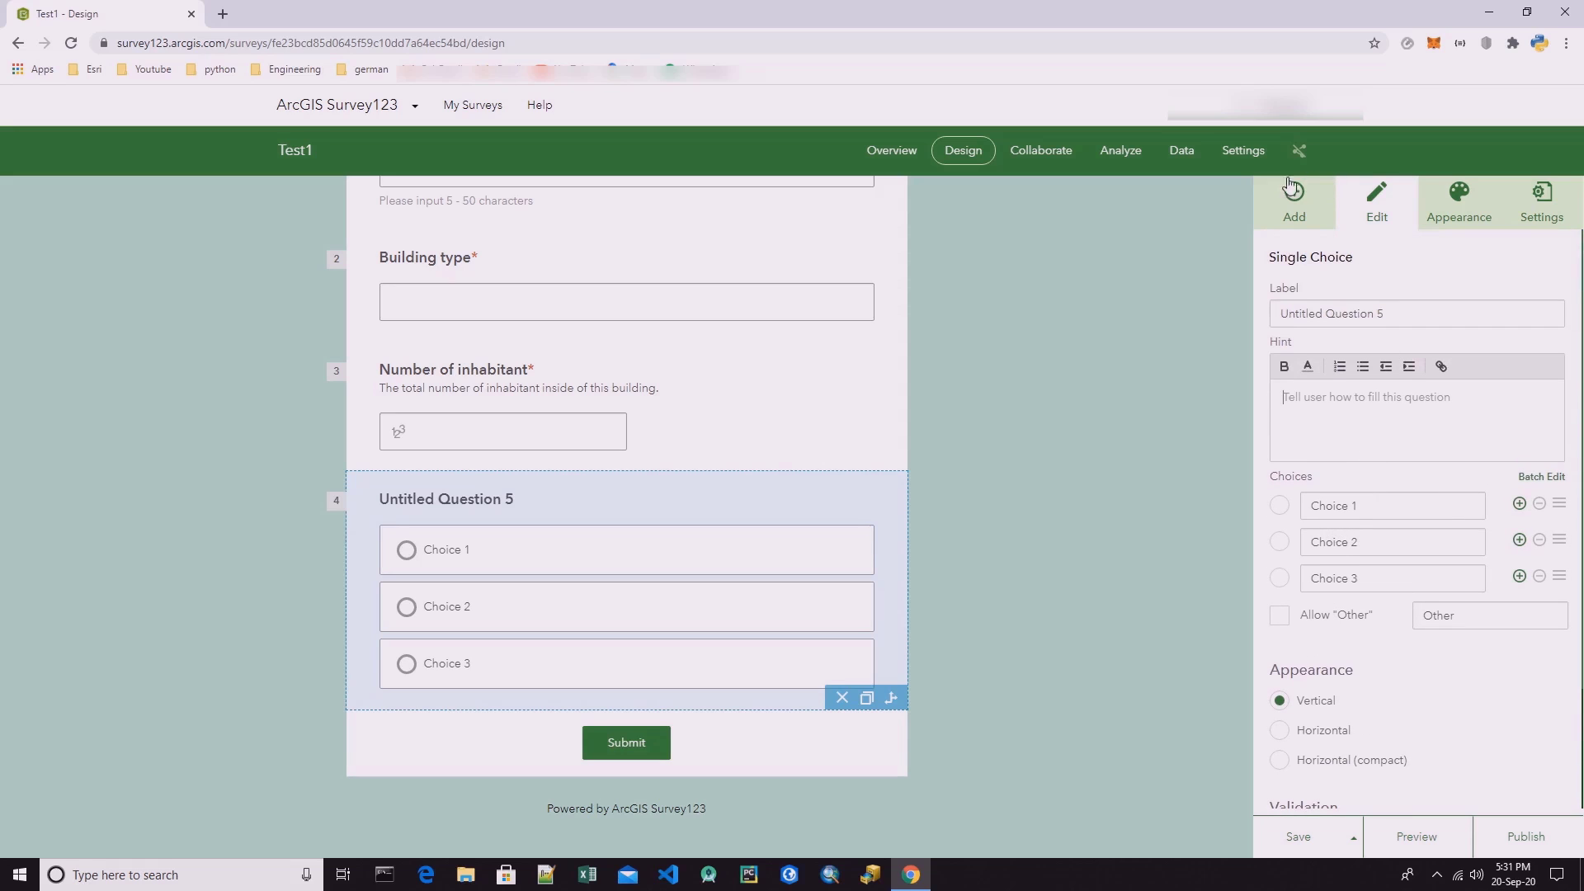
click(1293, 204)
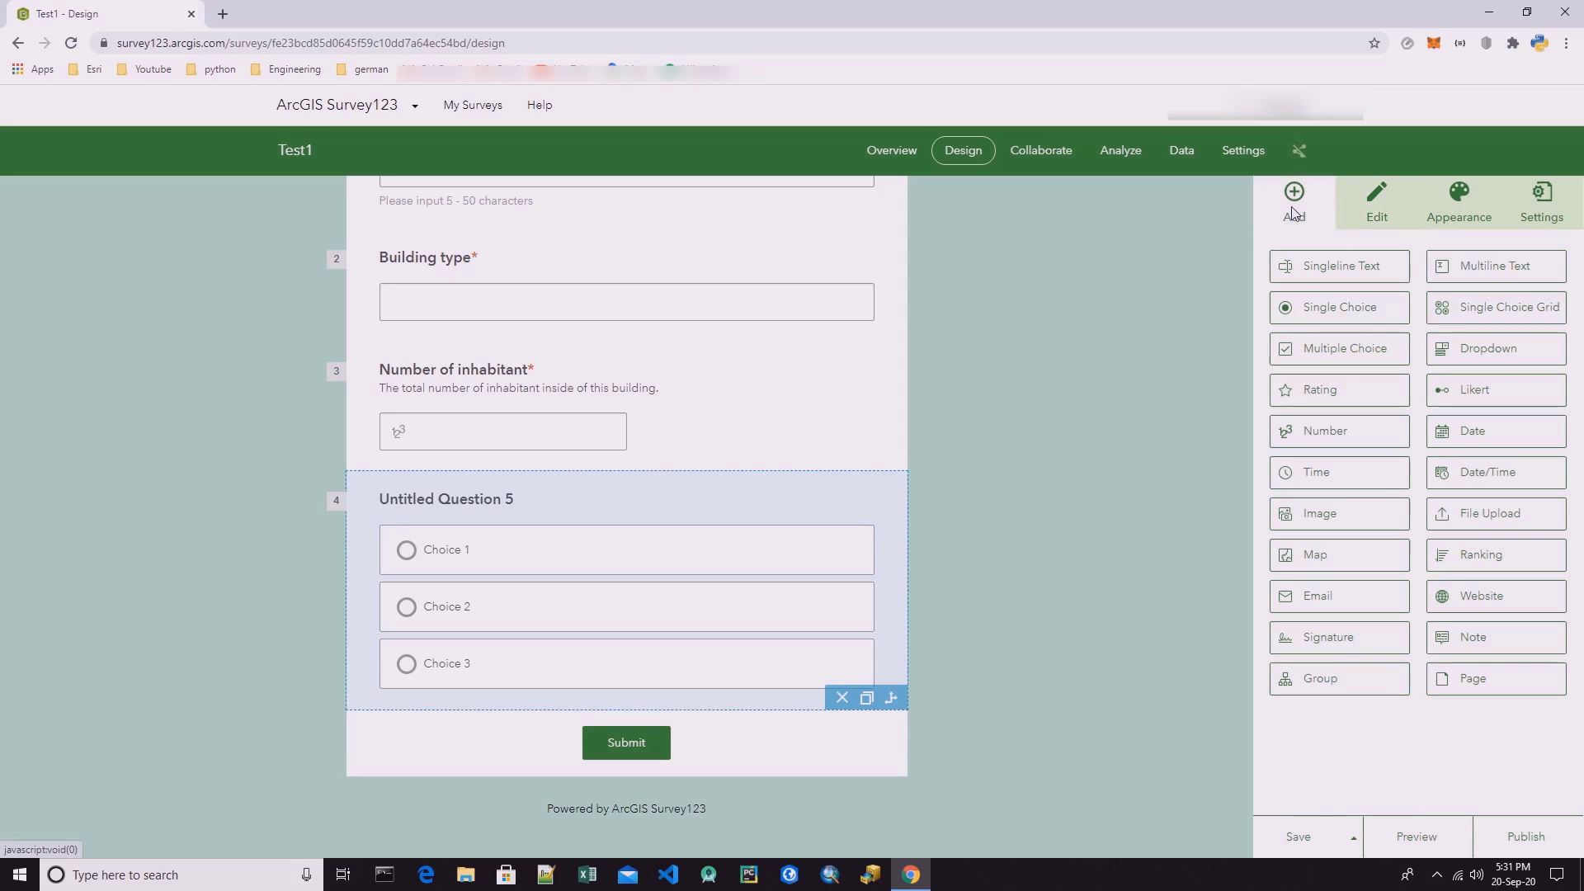
click(1369, 207)
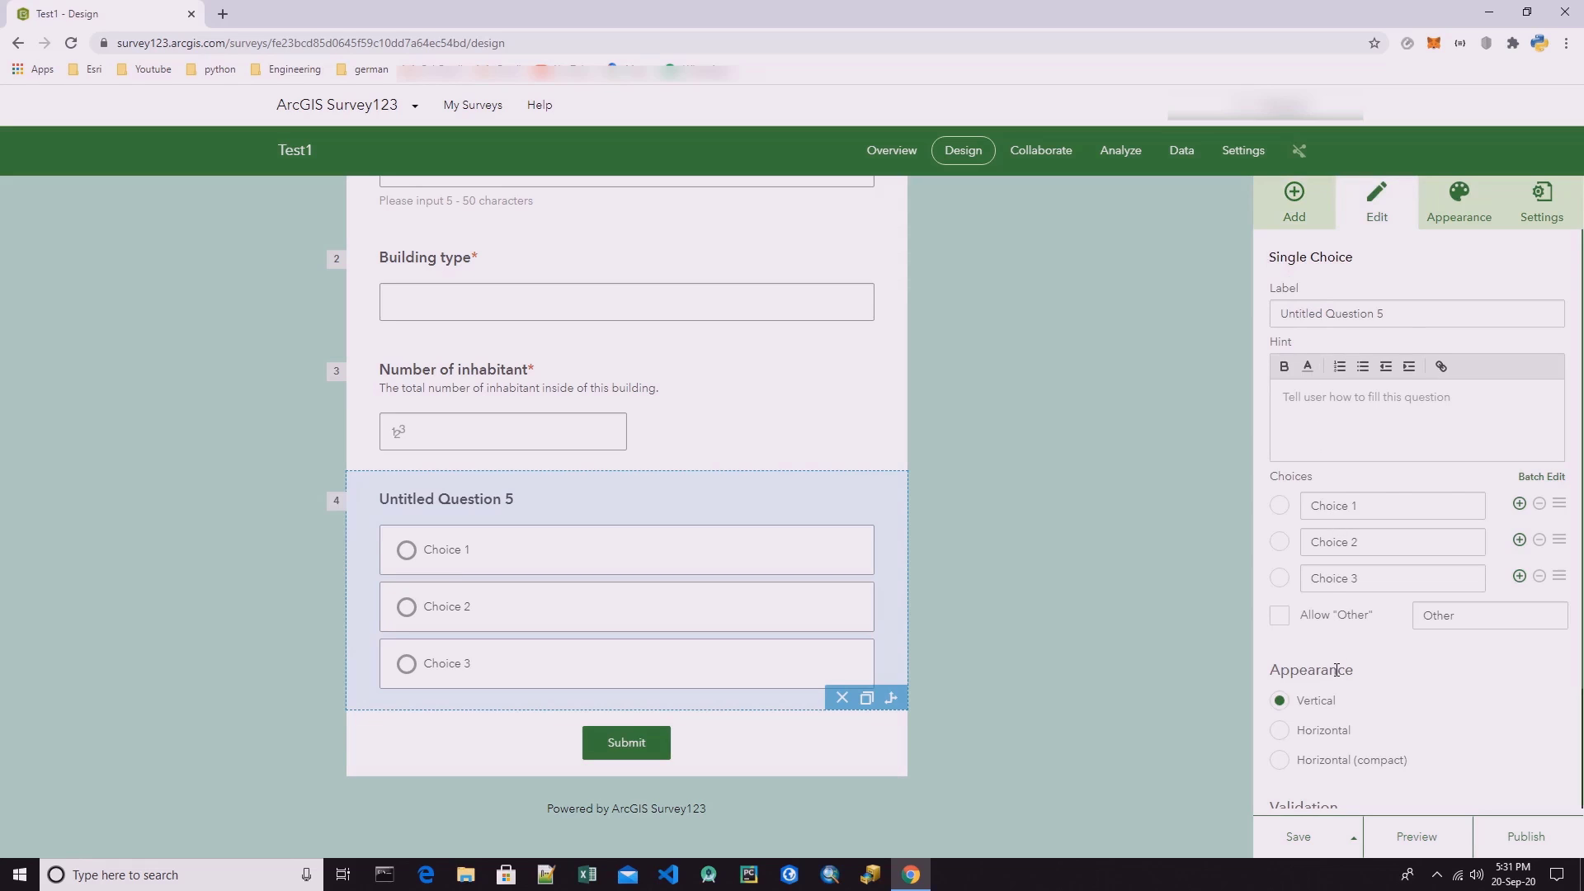
scroll(1336, 670, down, 2)
click(1292, 612)
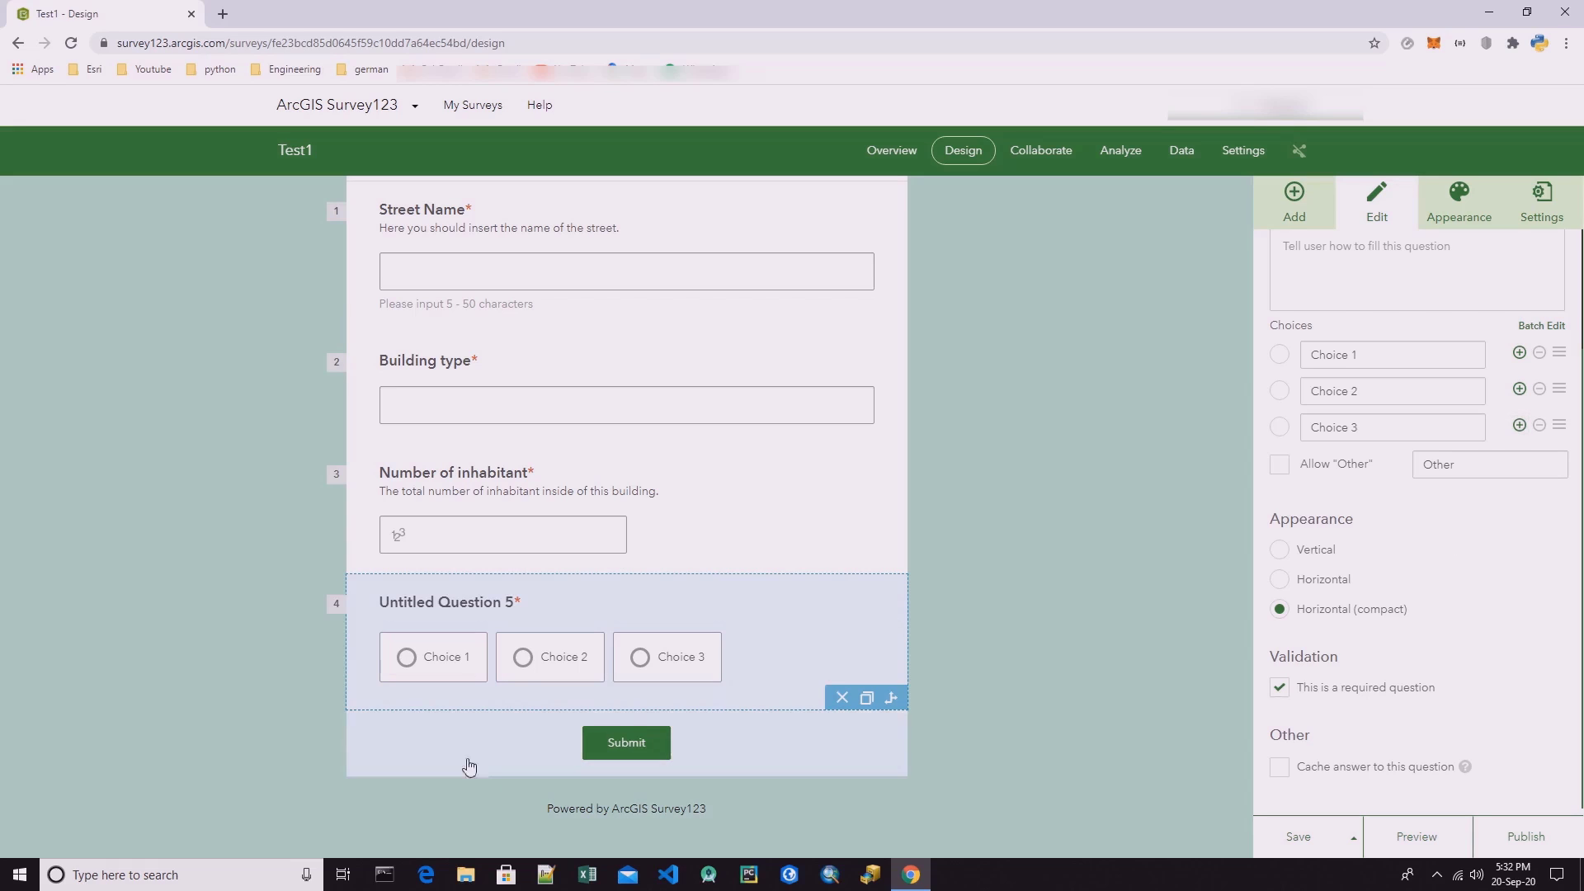
Add a fourth choice after Choice 3 in the single choice question and label the question "Intensity of Damage".
click(1518, 424)
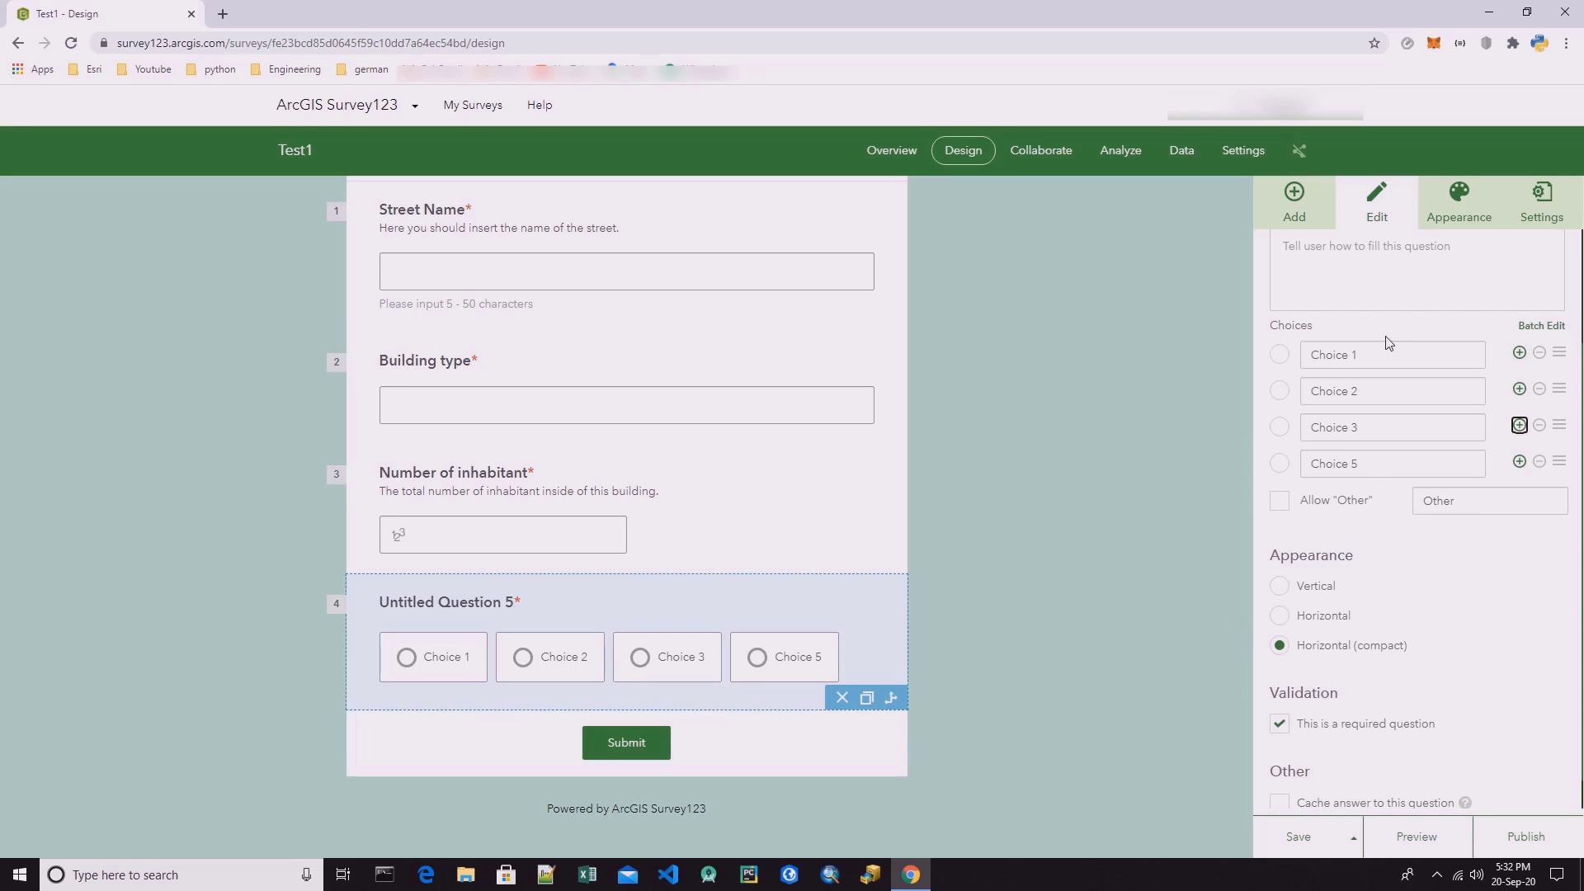
scroll(1382, 450, up, 3)
triple_click(1424, 310)
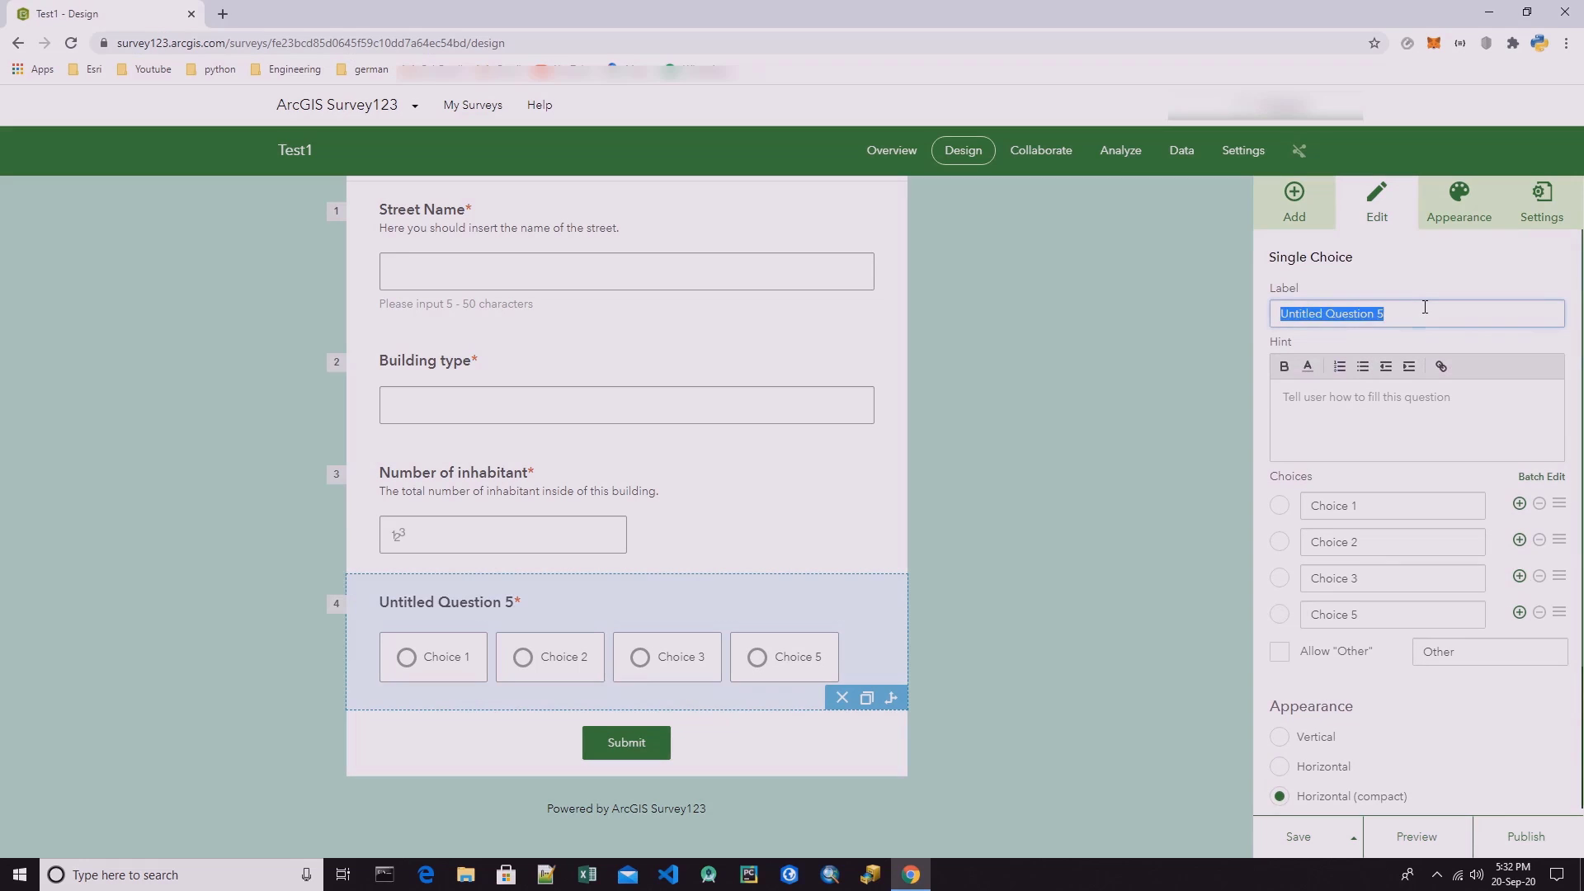
key(BackSpace)
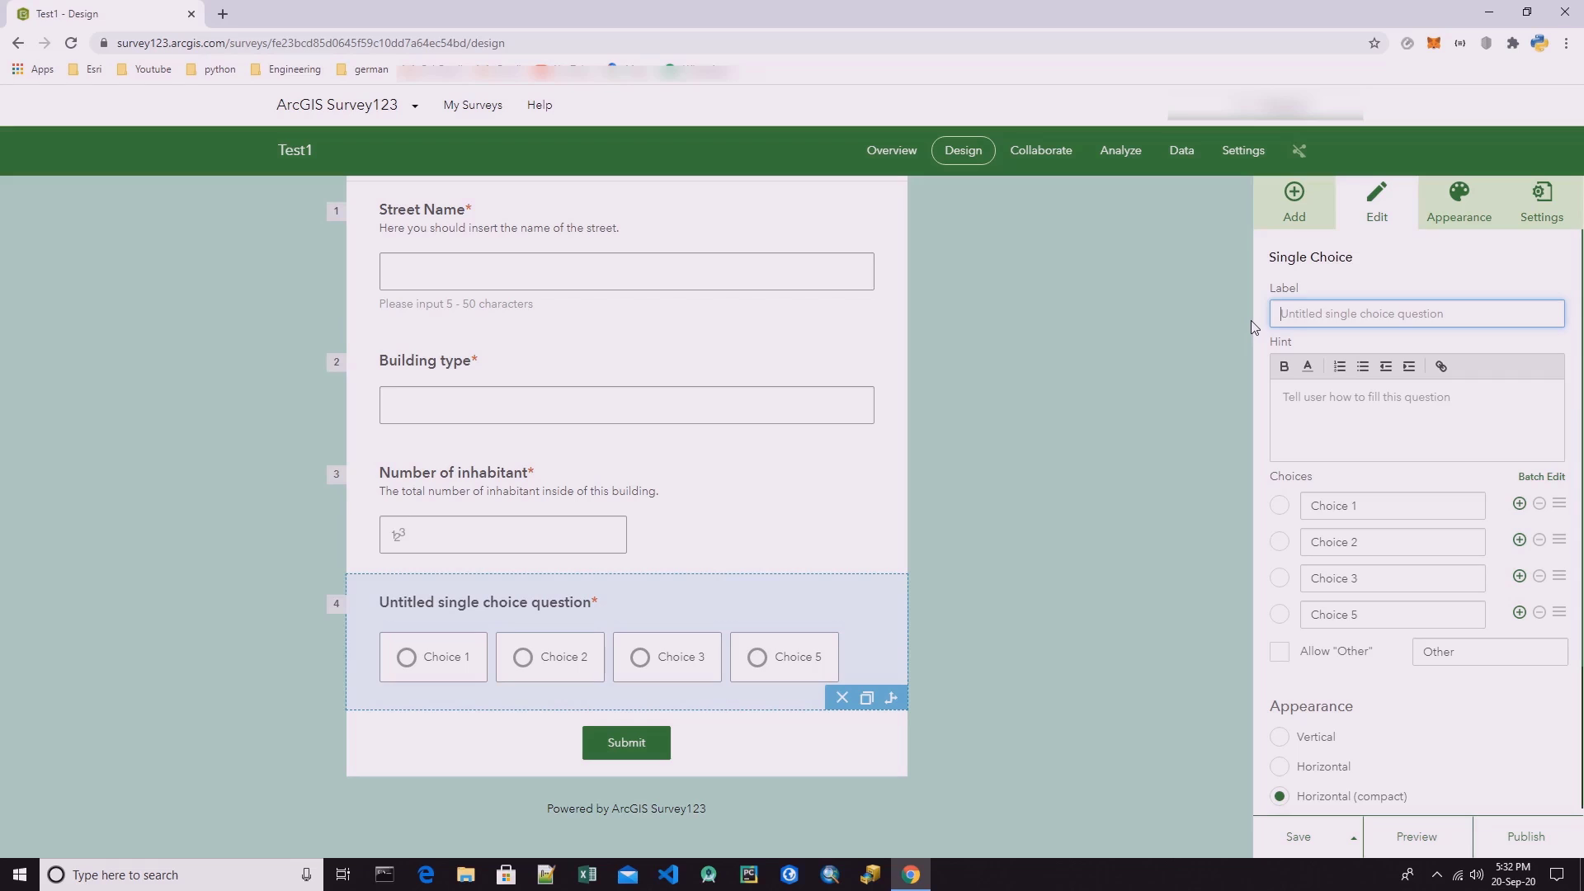
text(In)
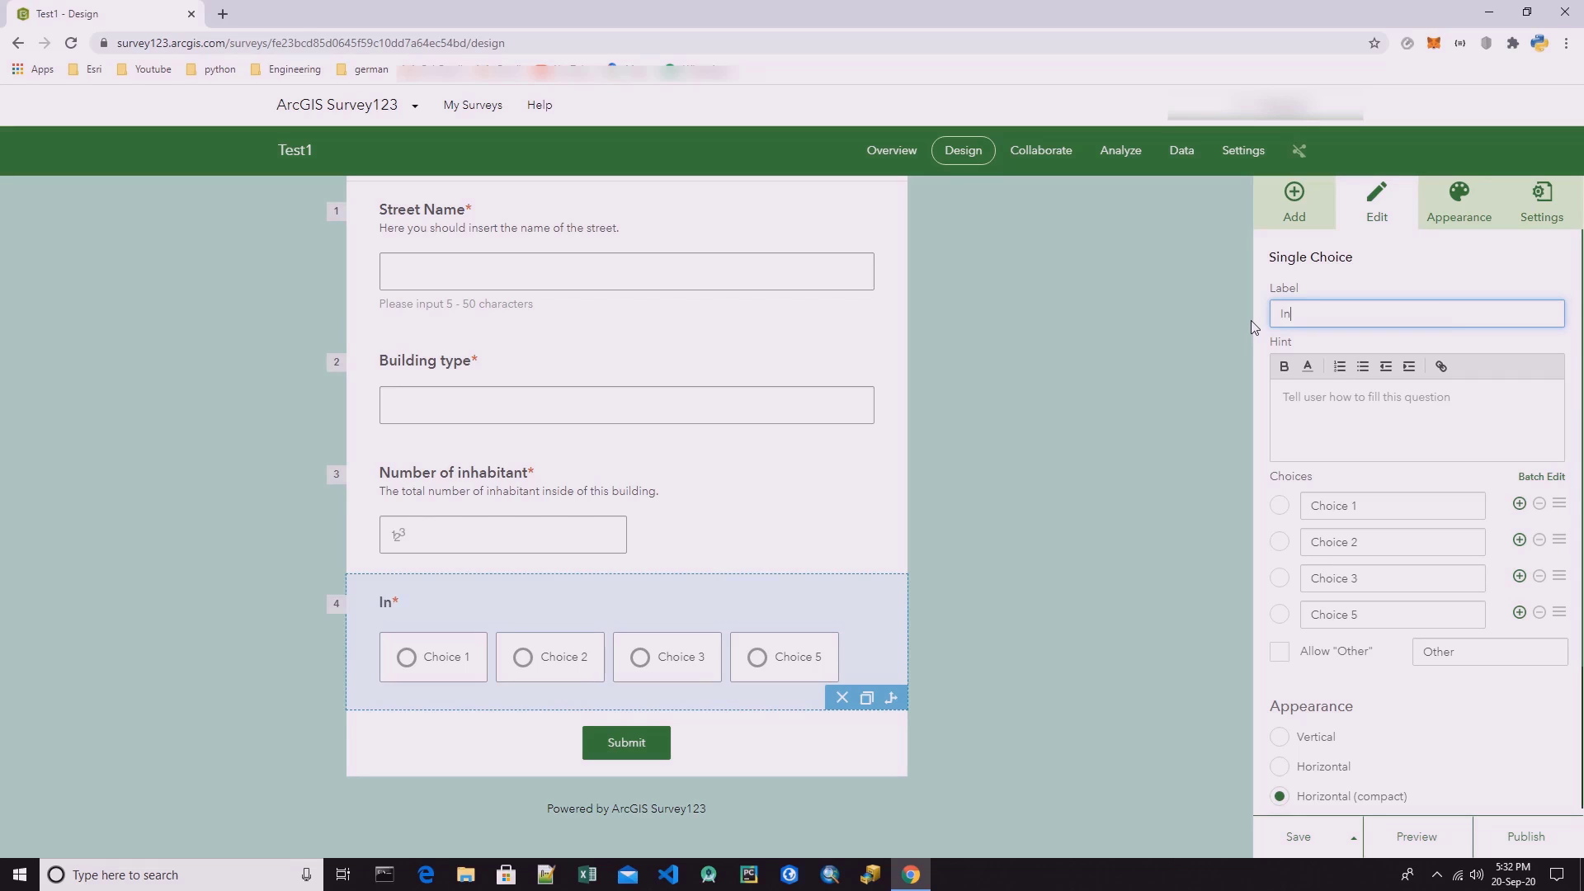
text(tensity of Damage)
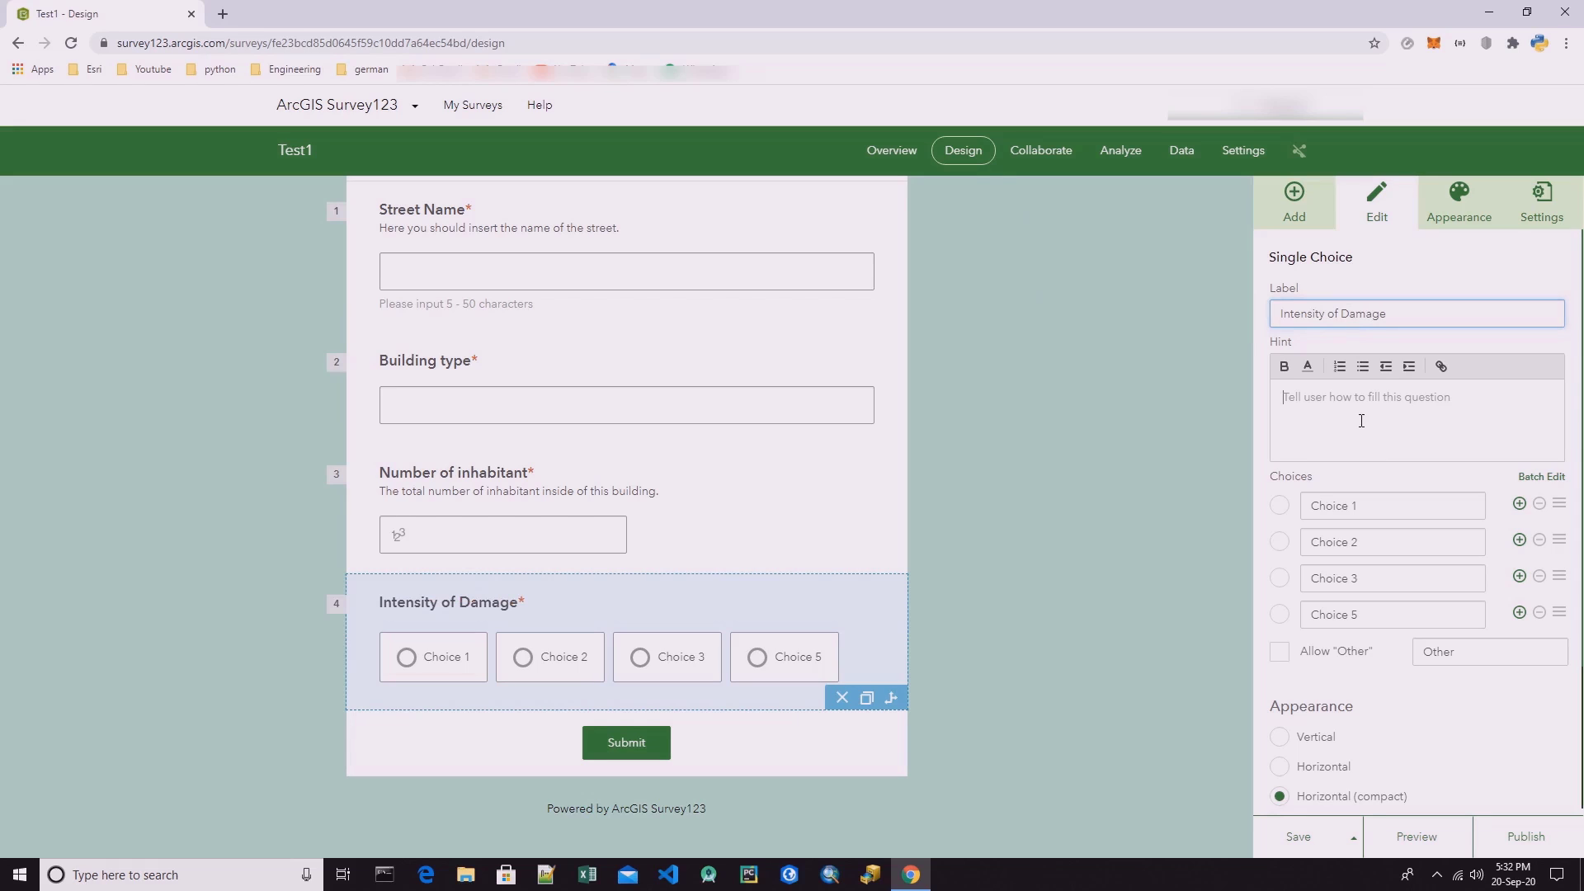
Rename the first choice of the Intensity of Damage question to "Low damage".
drag(1375, 506, 1295, 506)
click(1369, 509)
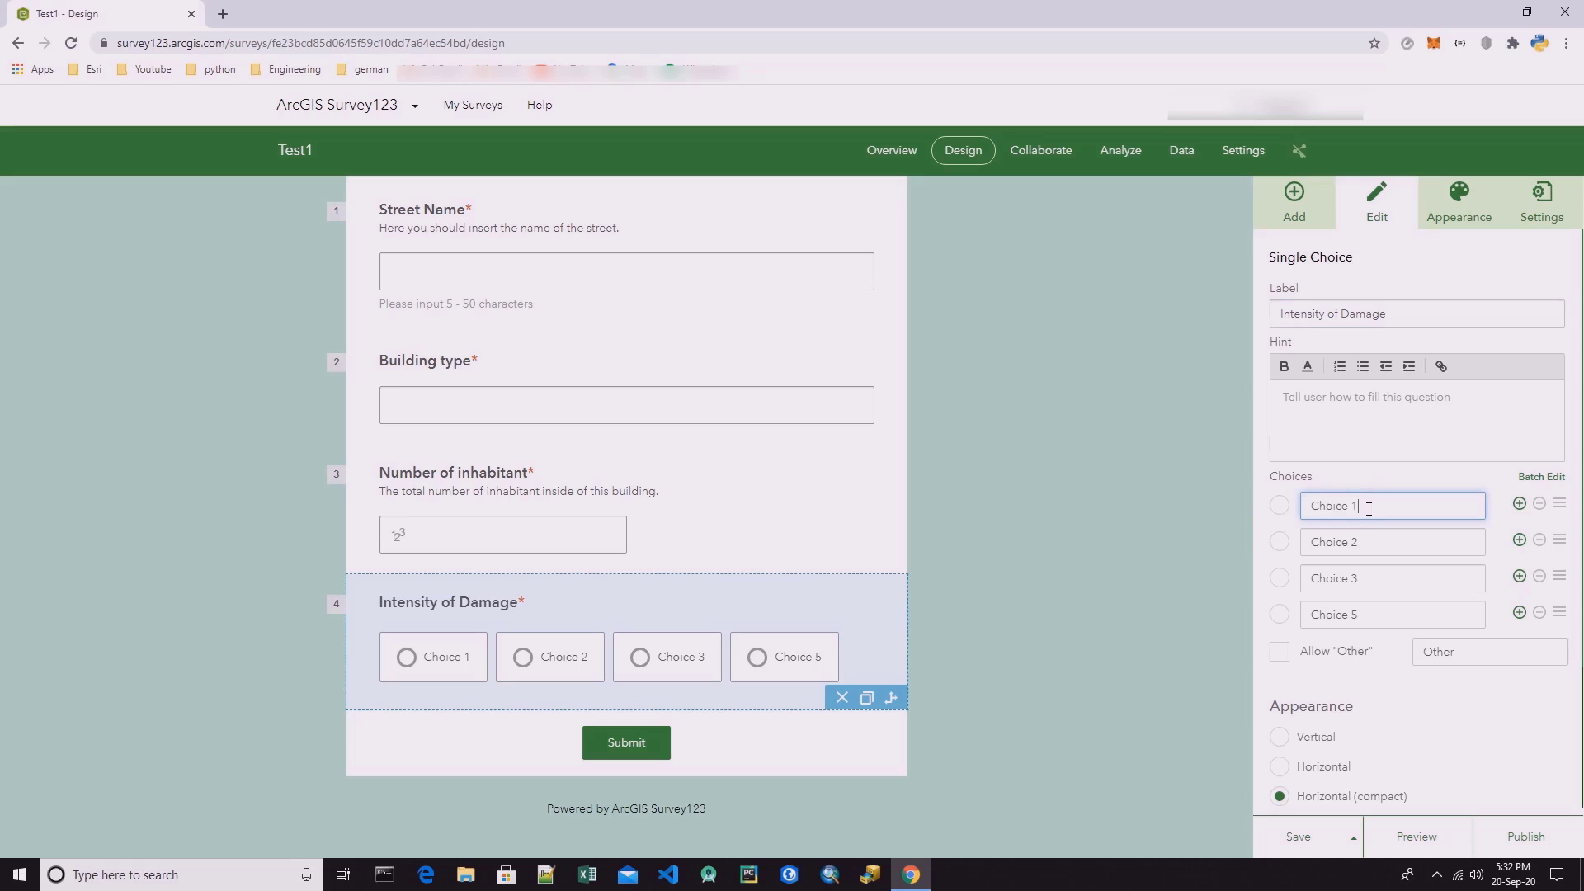
double_click(1377, 509)
triple_click(1379, 508)
text(Low dama)
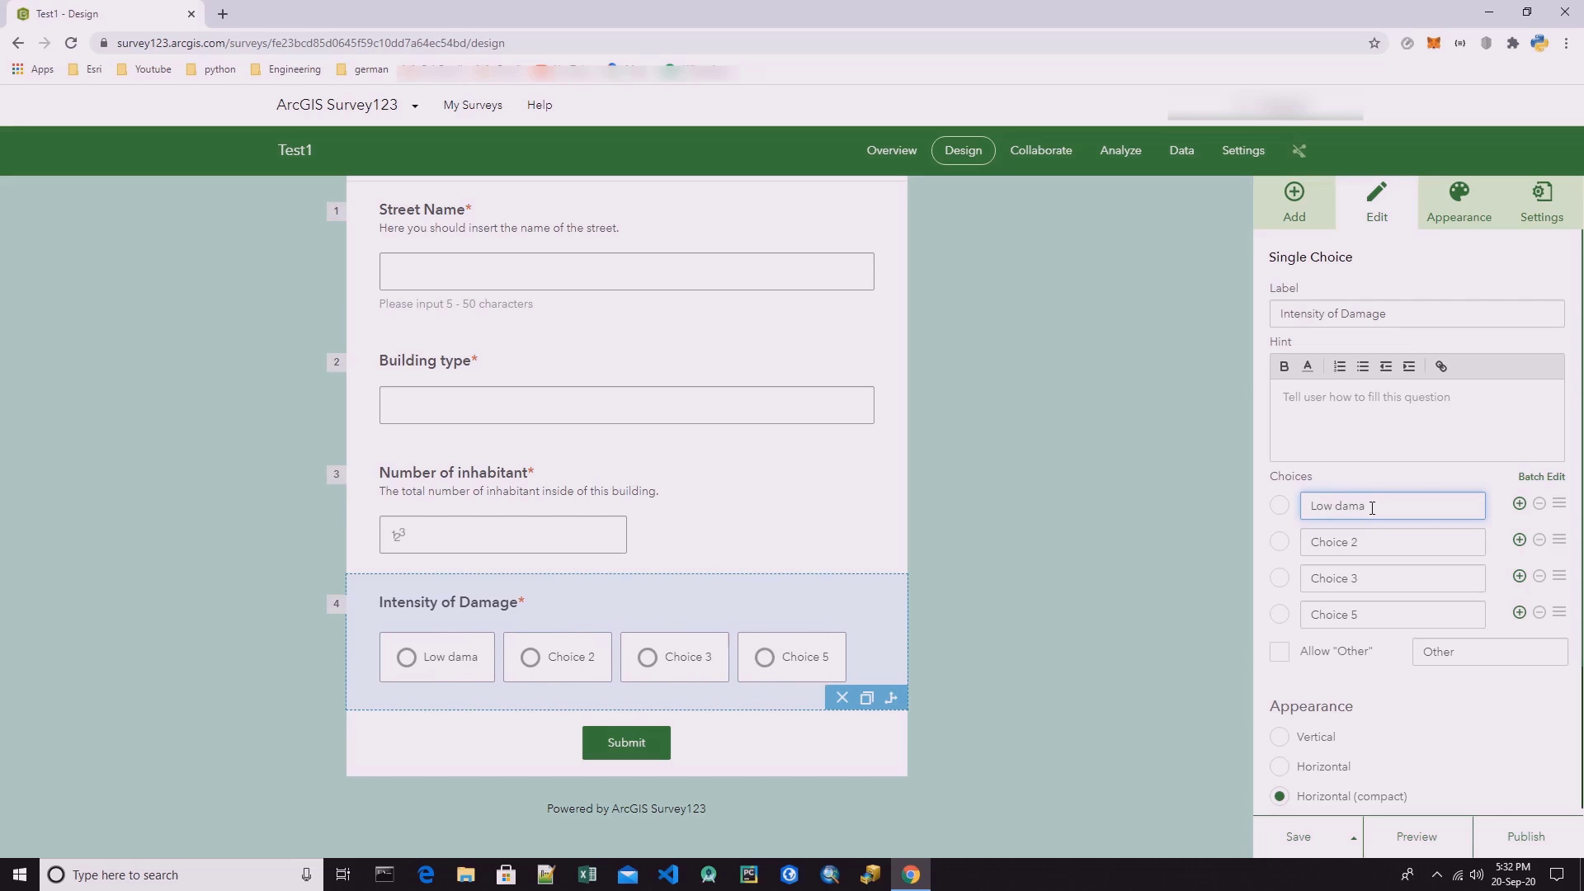
text(ge)
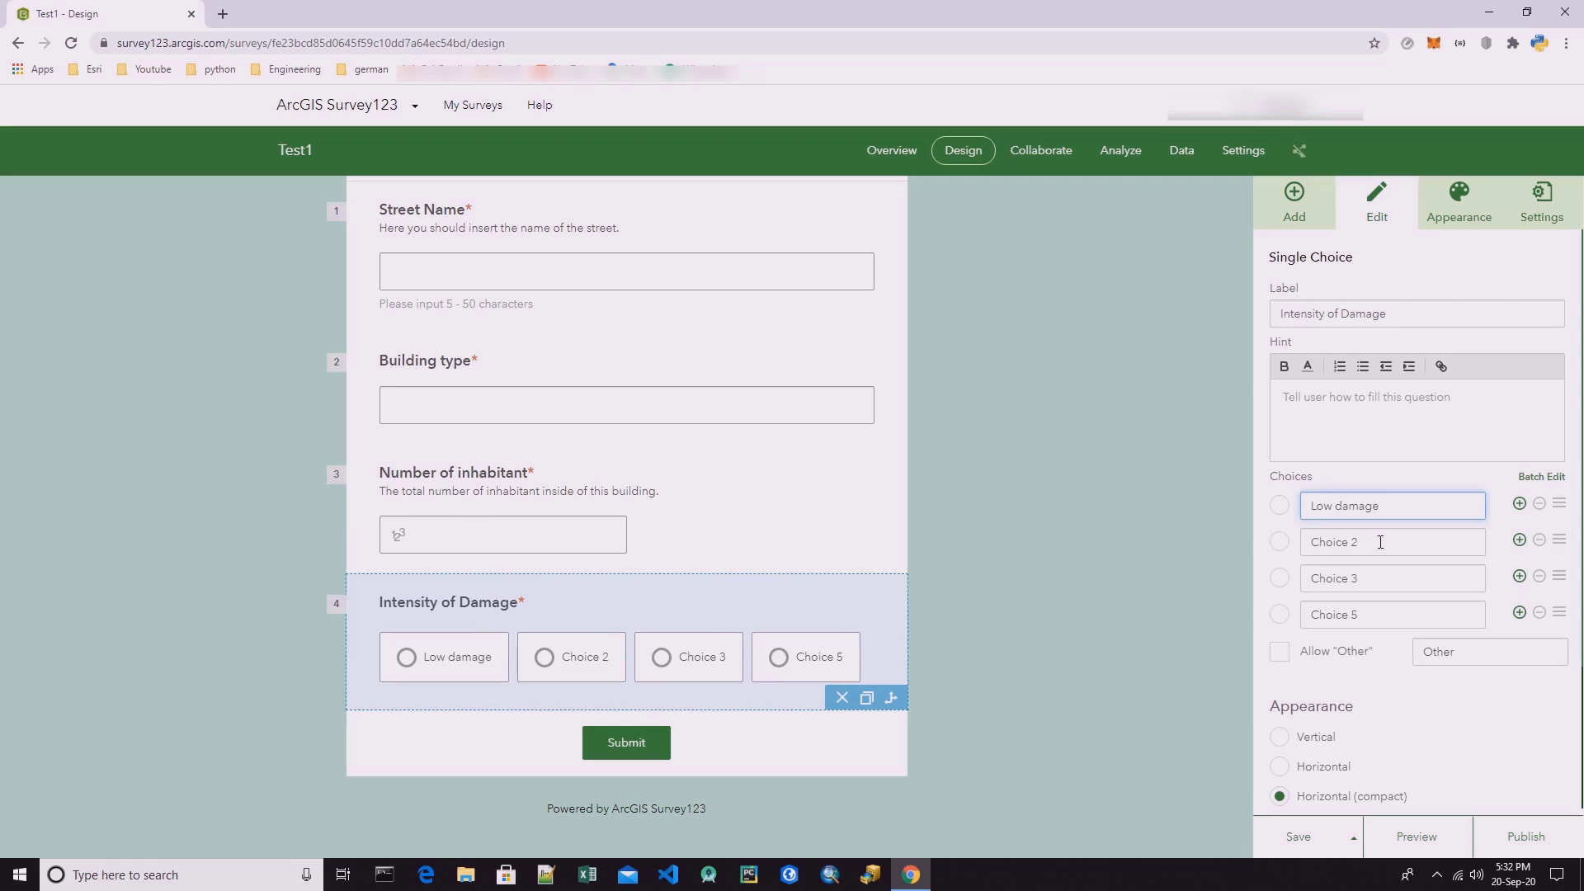
Rename Choice 2 of the Intensity of Damage question to "Moderate Damage".
click(1380, 543)
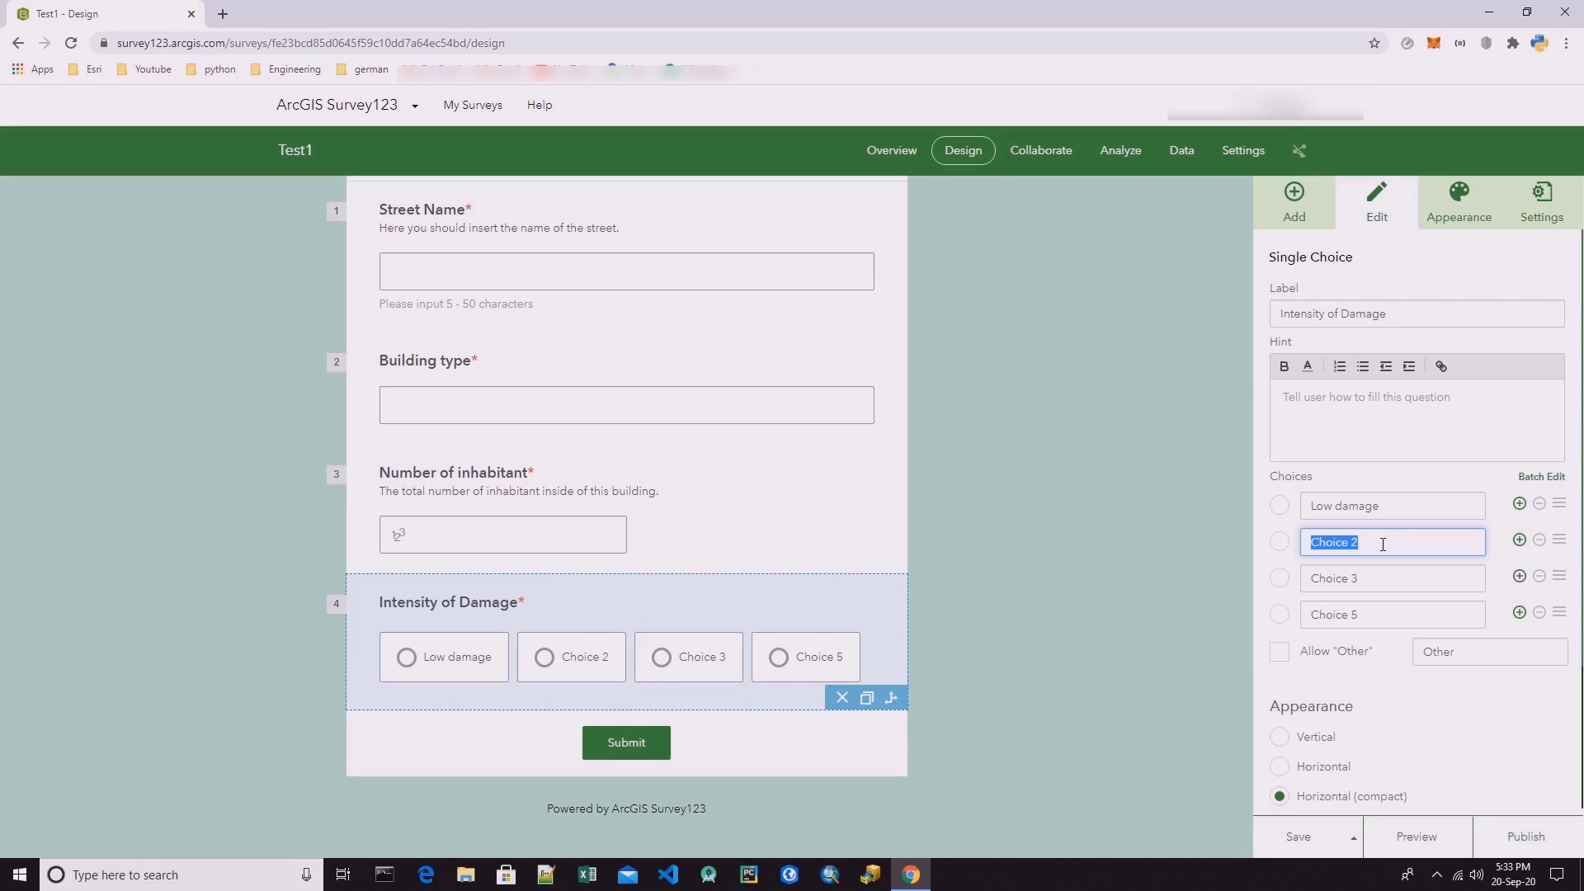
text(Moderate )
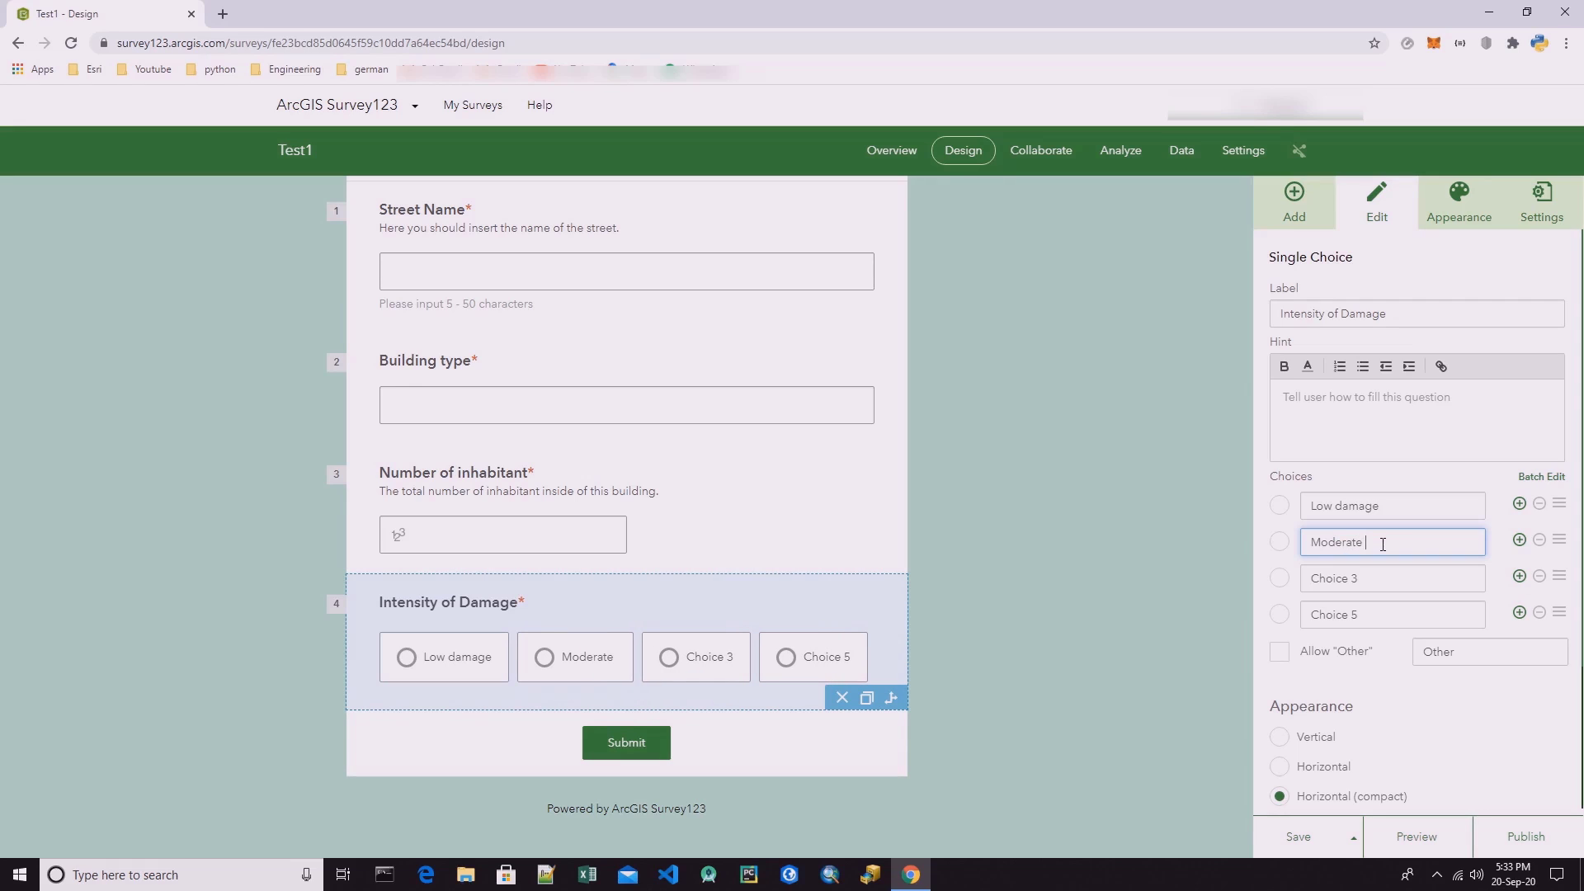
text(Dame)
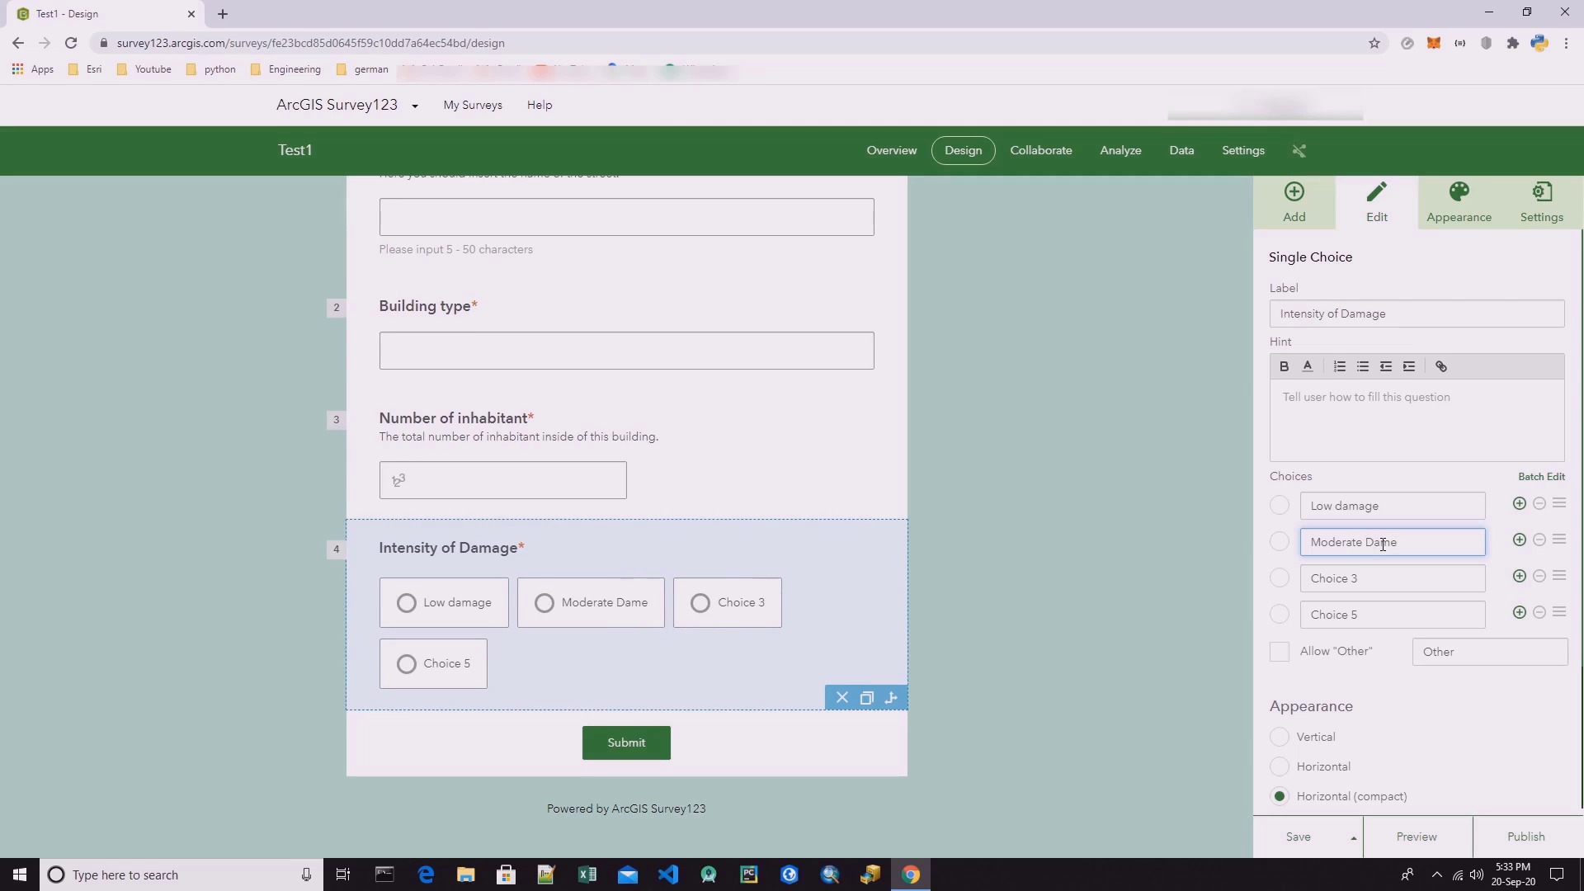
text(ge)
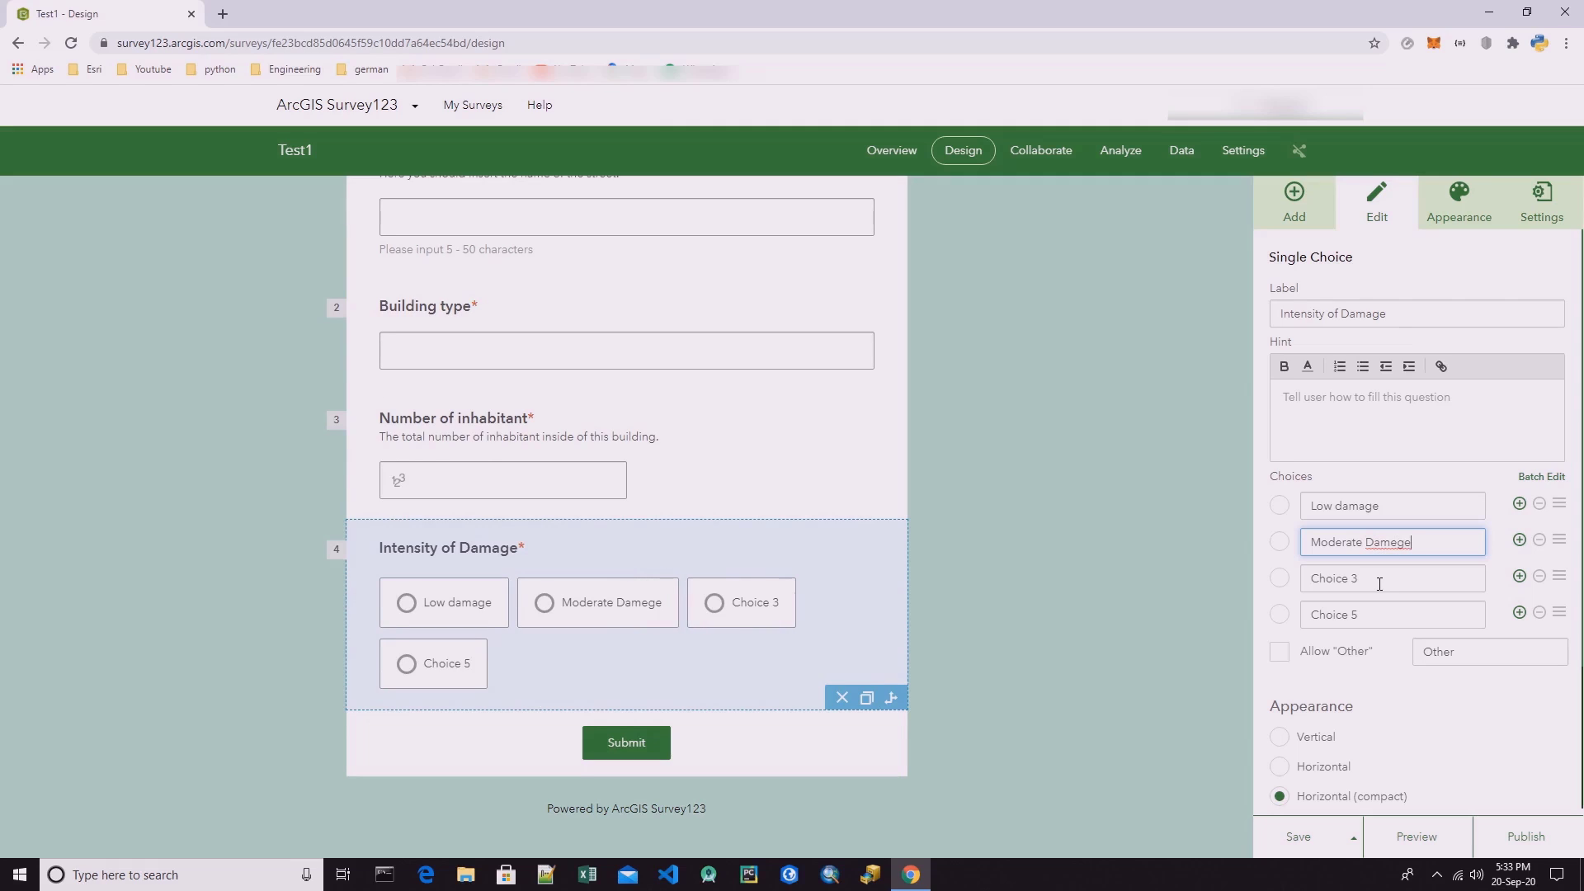
click(1375, 581)
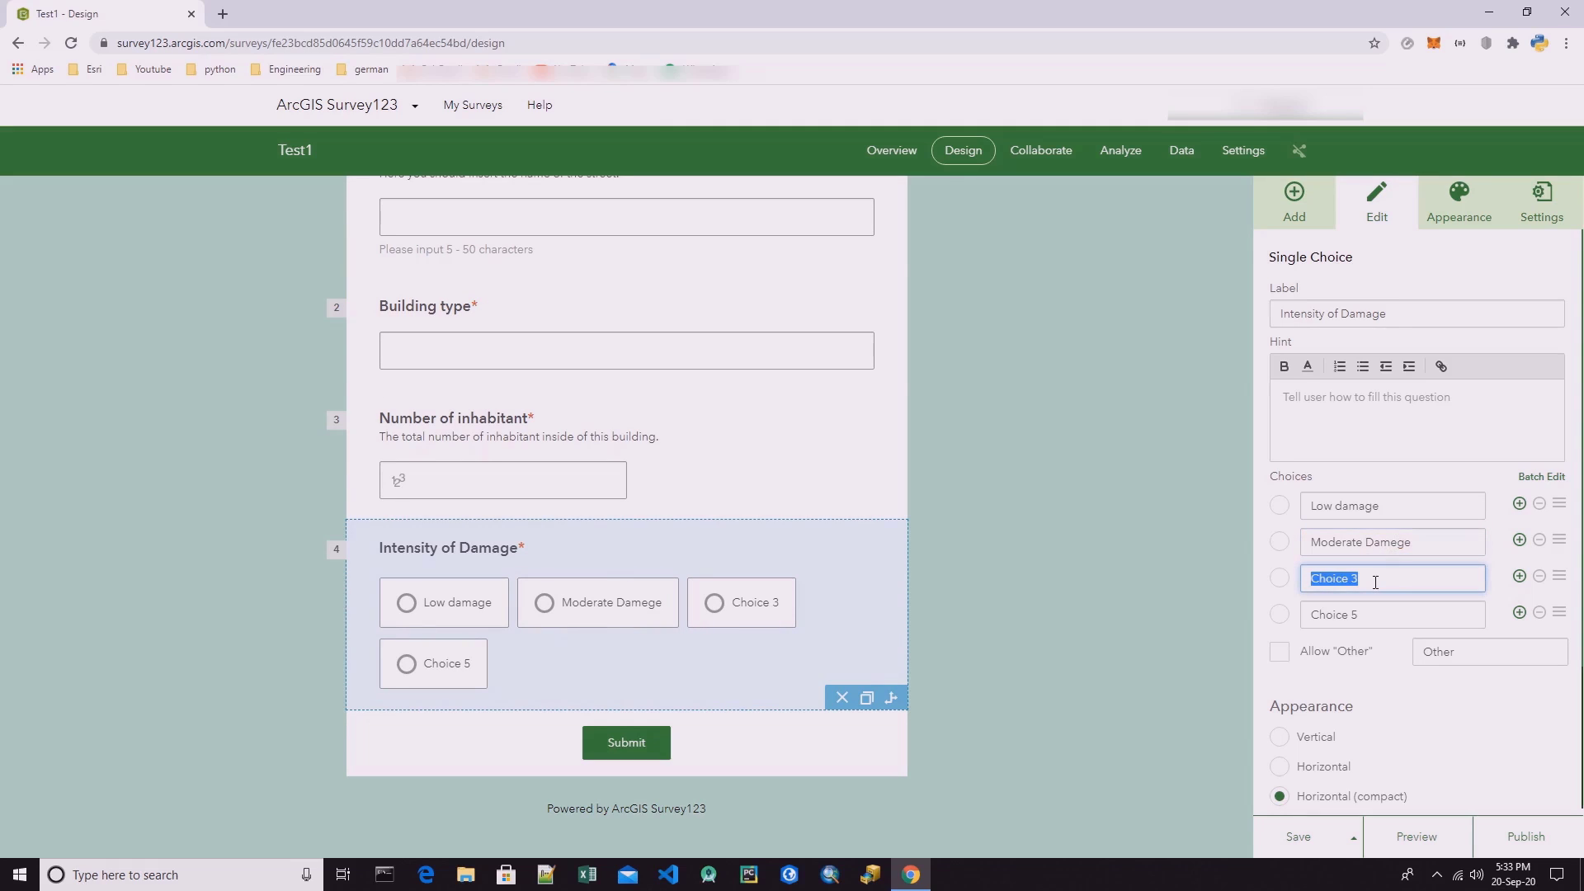
click(1396, 545)
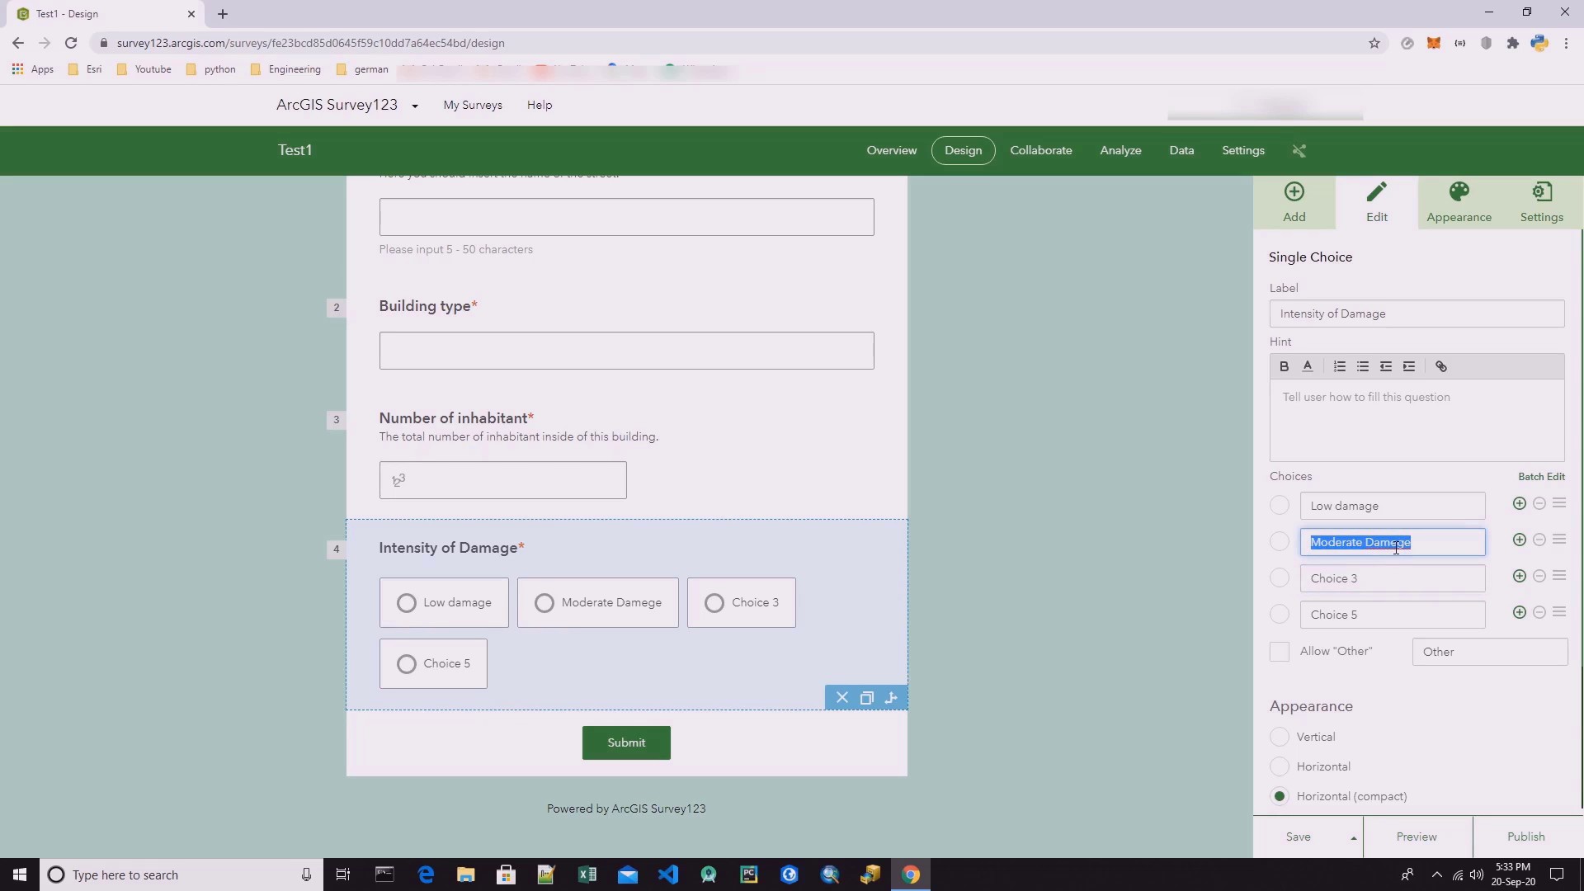
click(1393, 544)
key(BackSpace)
text(a)
Rename Choice 3 of the Intensity of Damage question to "High Damaged".
click(1369, 579)
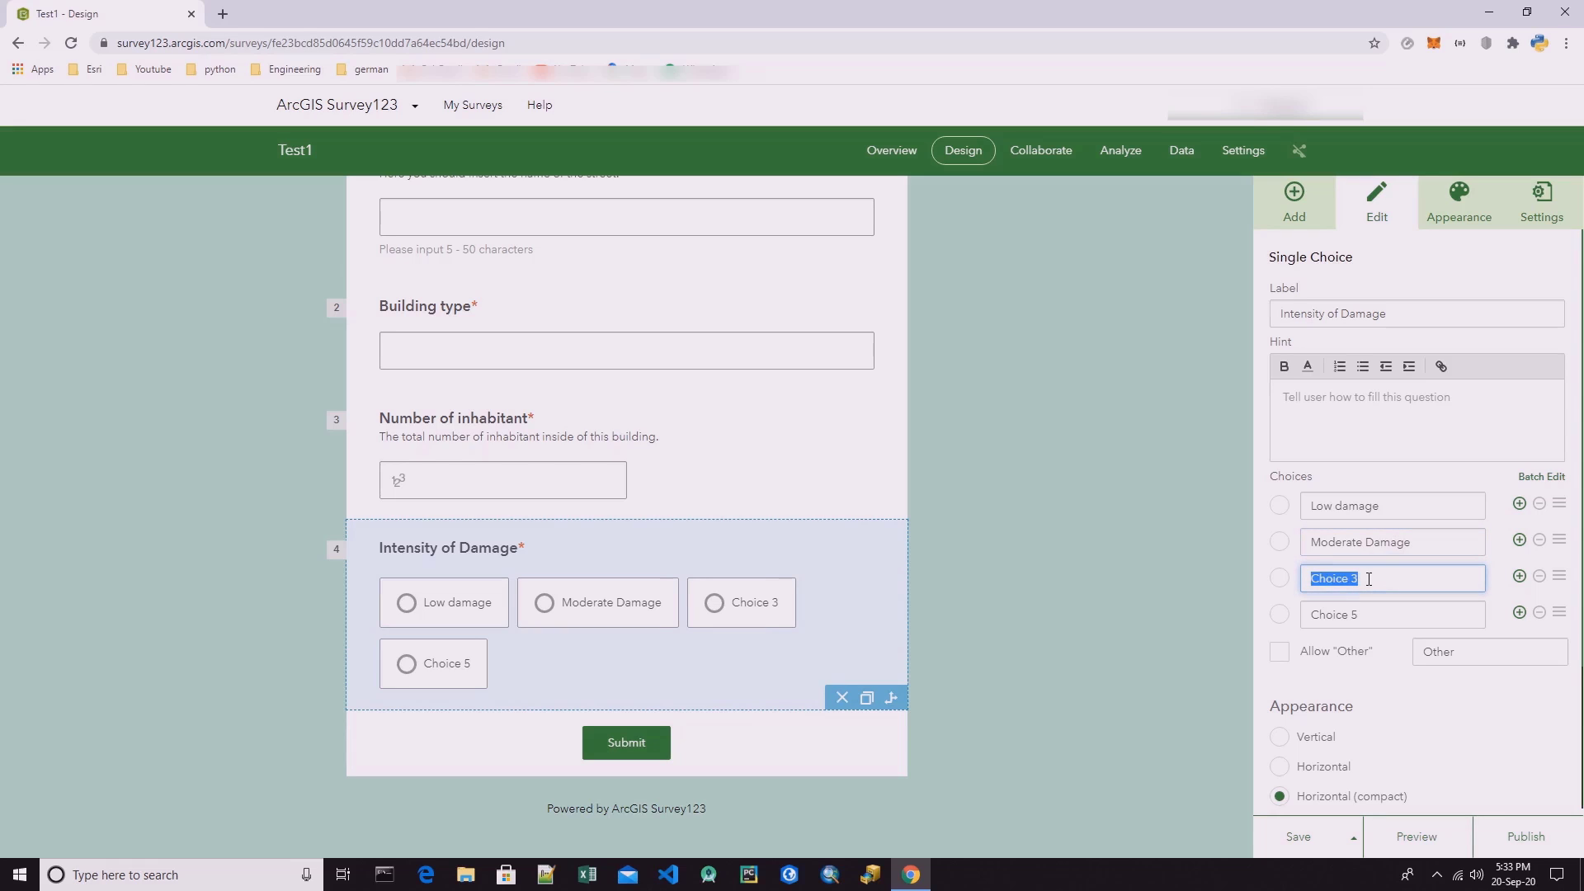
text(Hi)
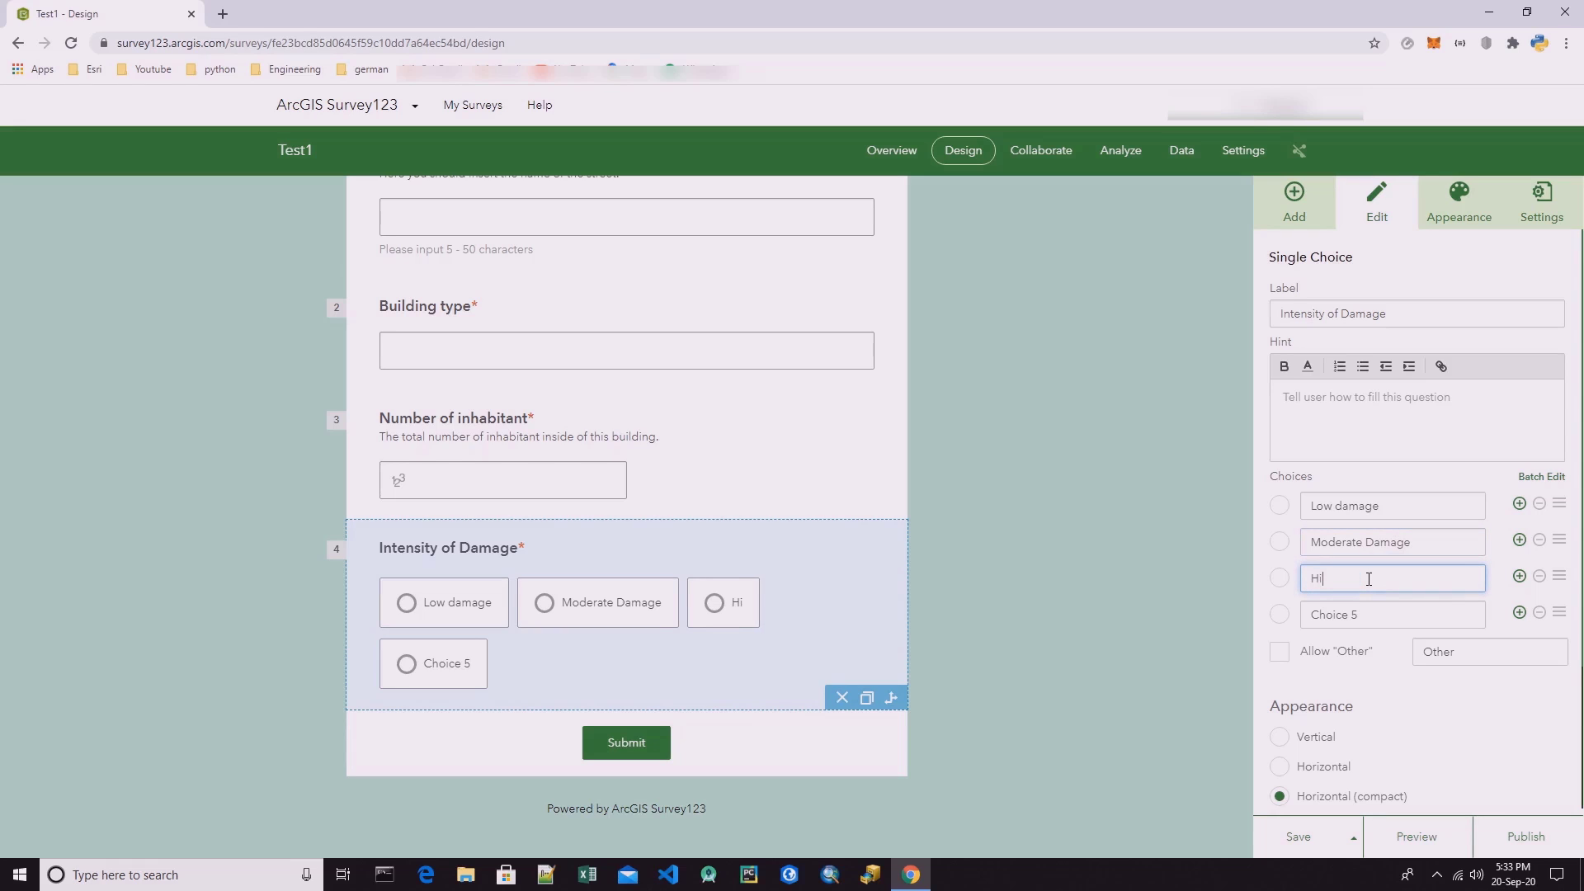
text(gh Damaged)
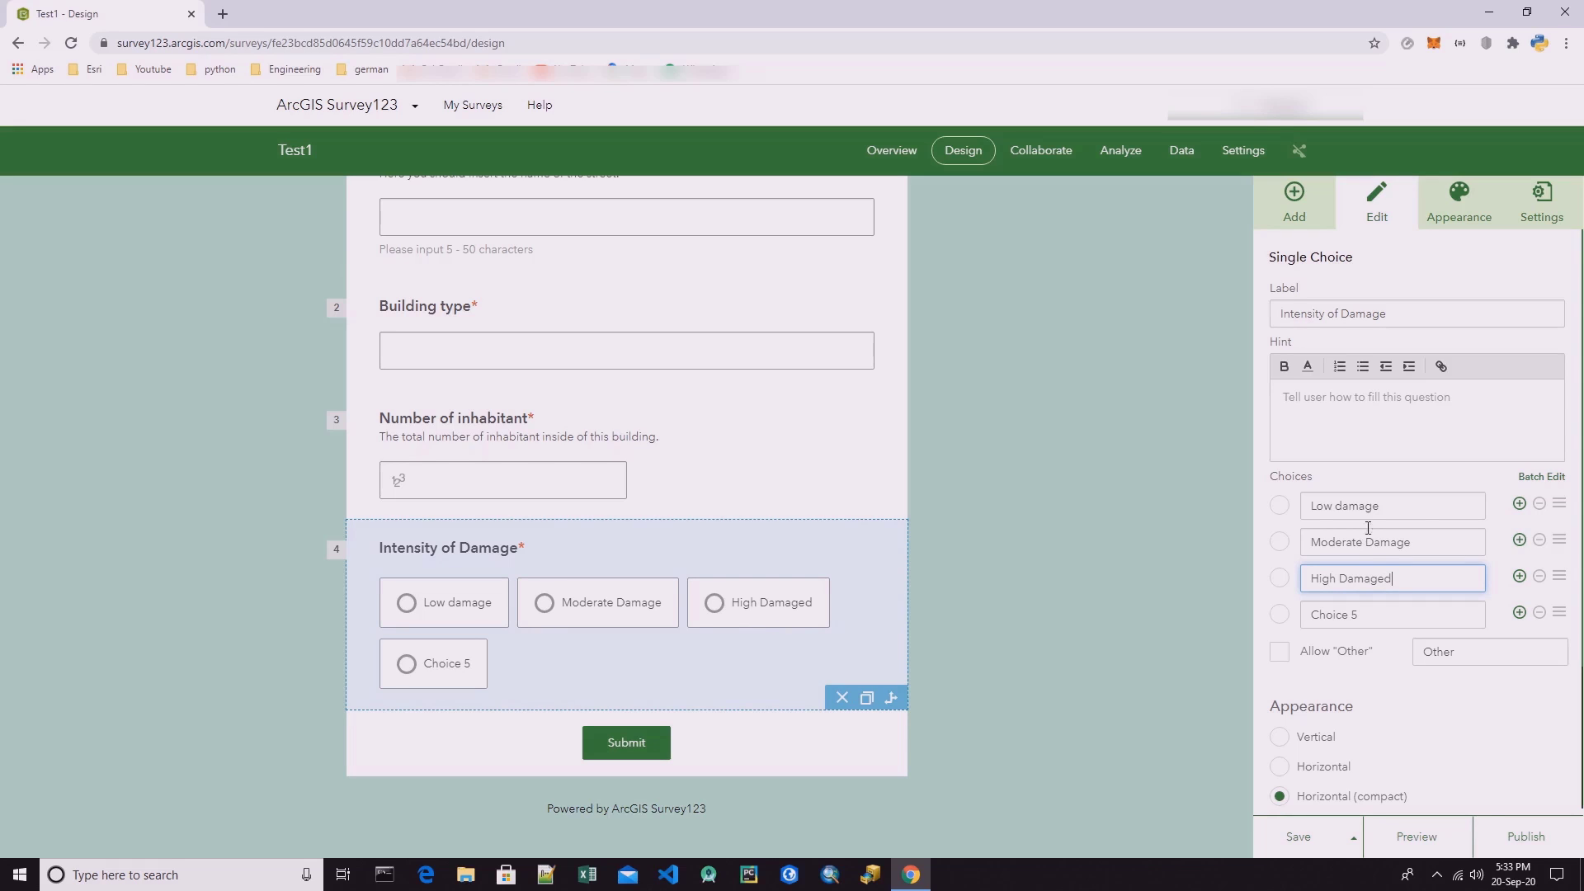
Rename the fourth choice of the Intensity of Damage question to "Extremely Damaged".
triple_click(1341, 504)
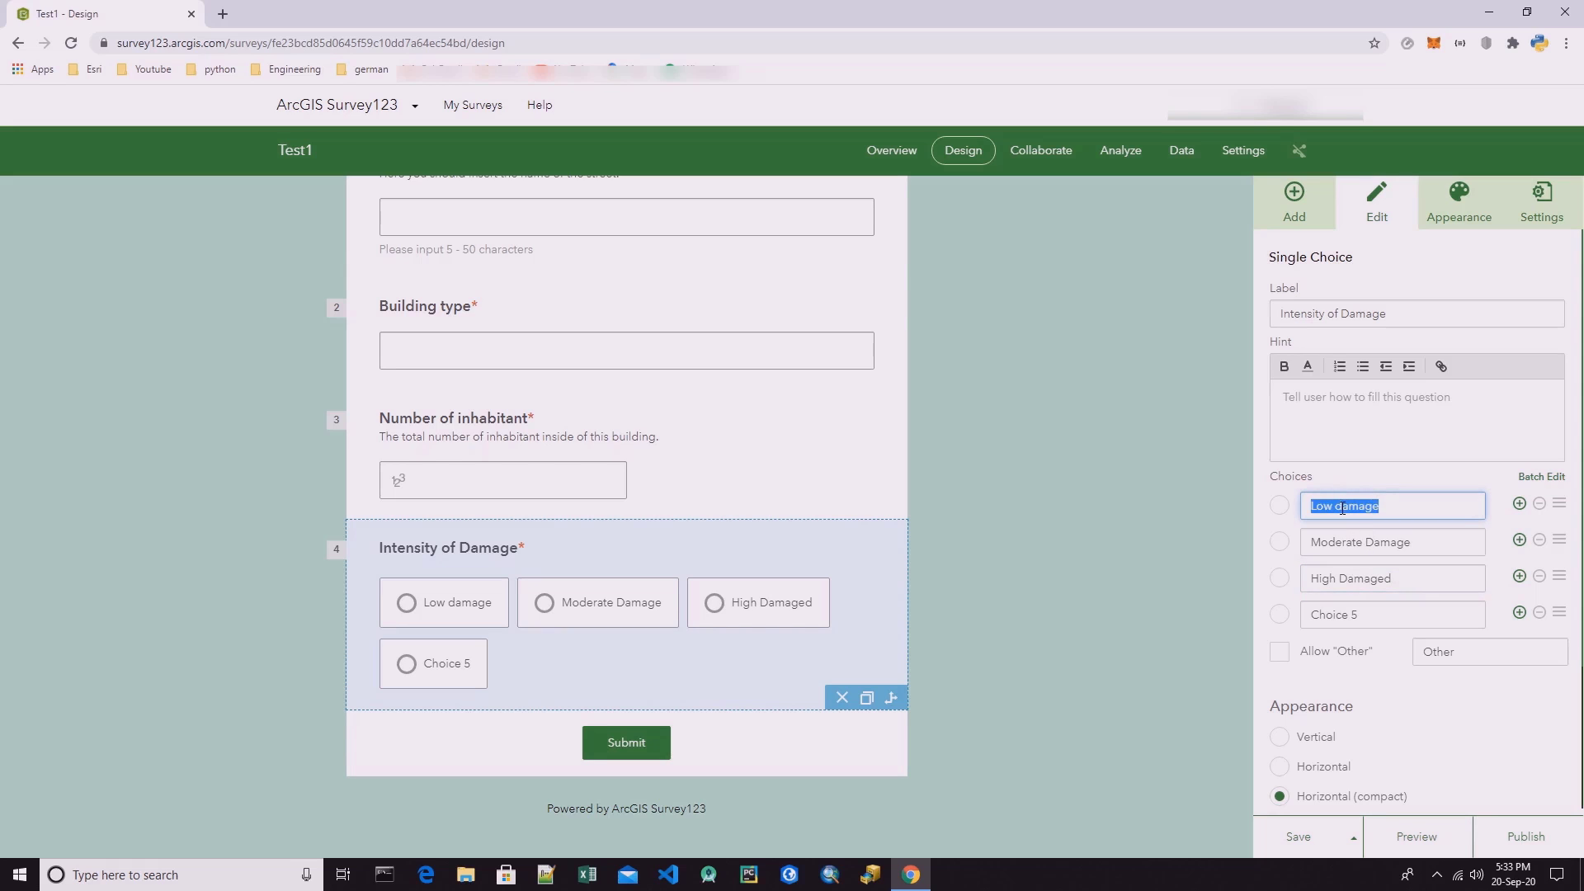
double_click(1343, 615)
click(1379, 617)
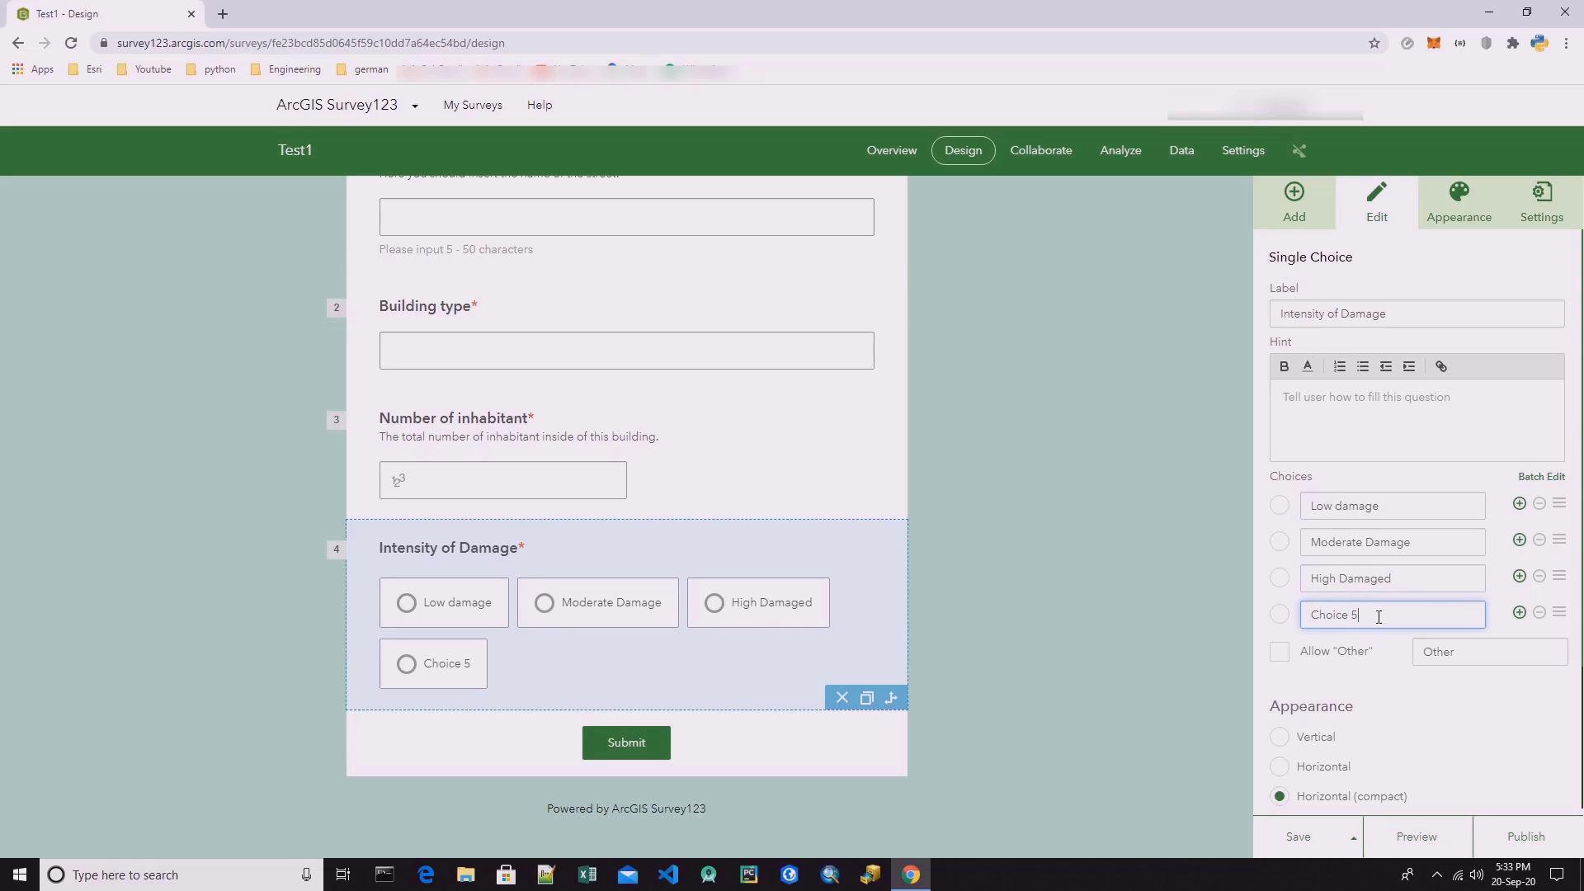
triple_click(1378, 617)
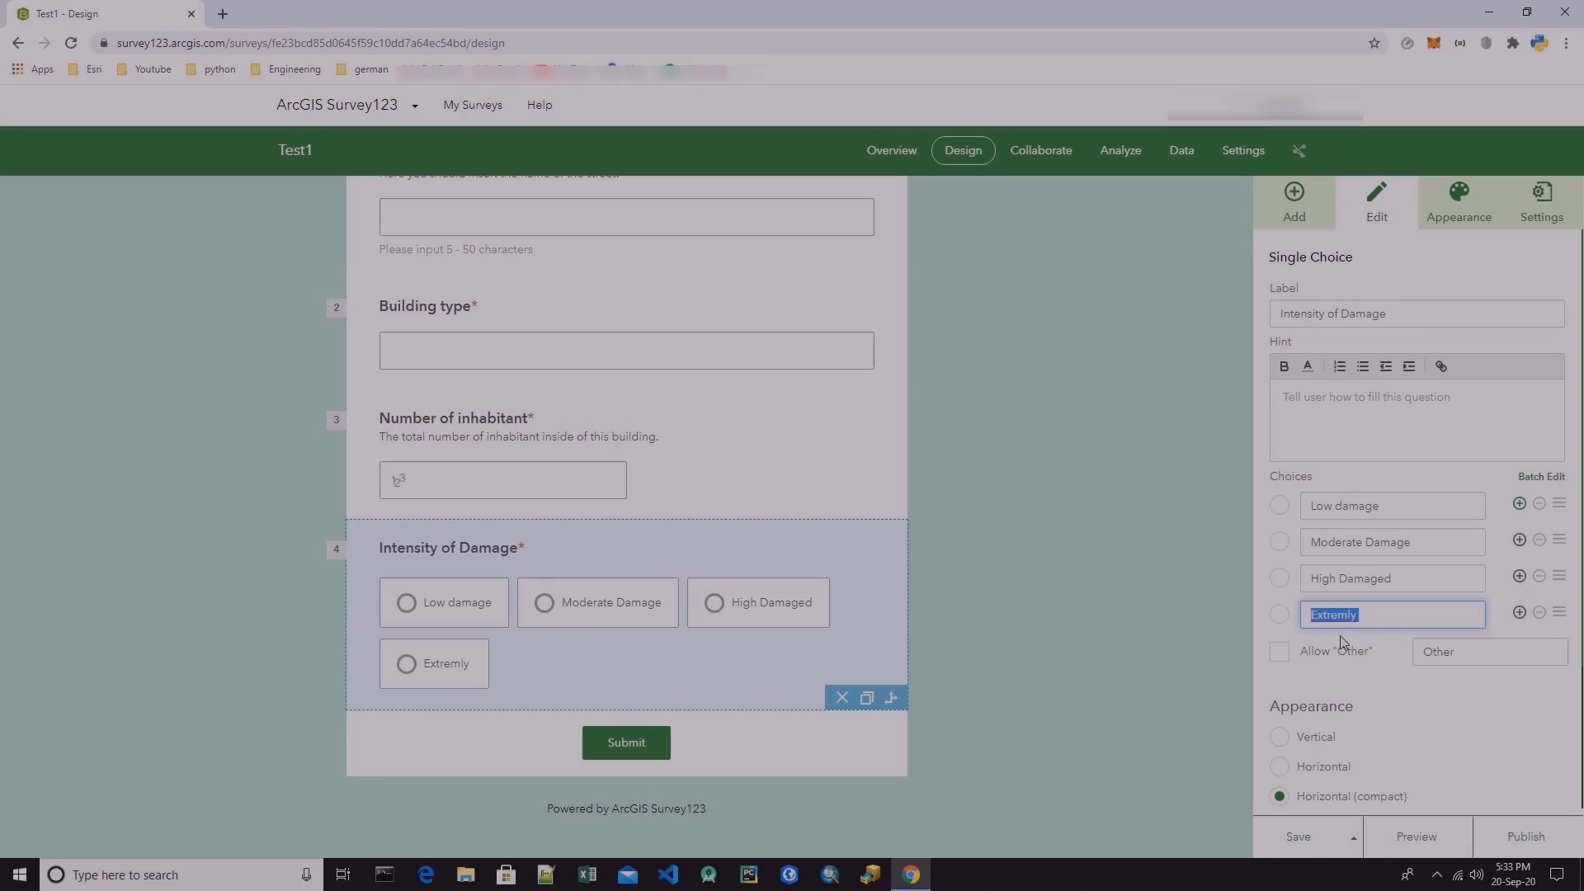
key(BackSpace)
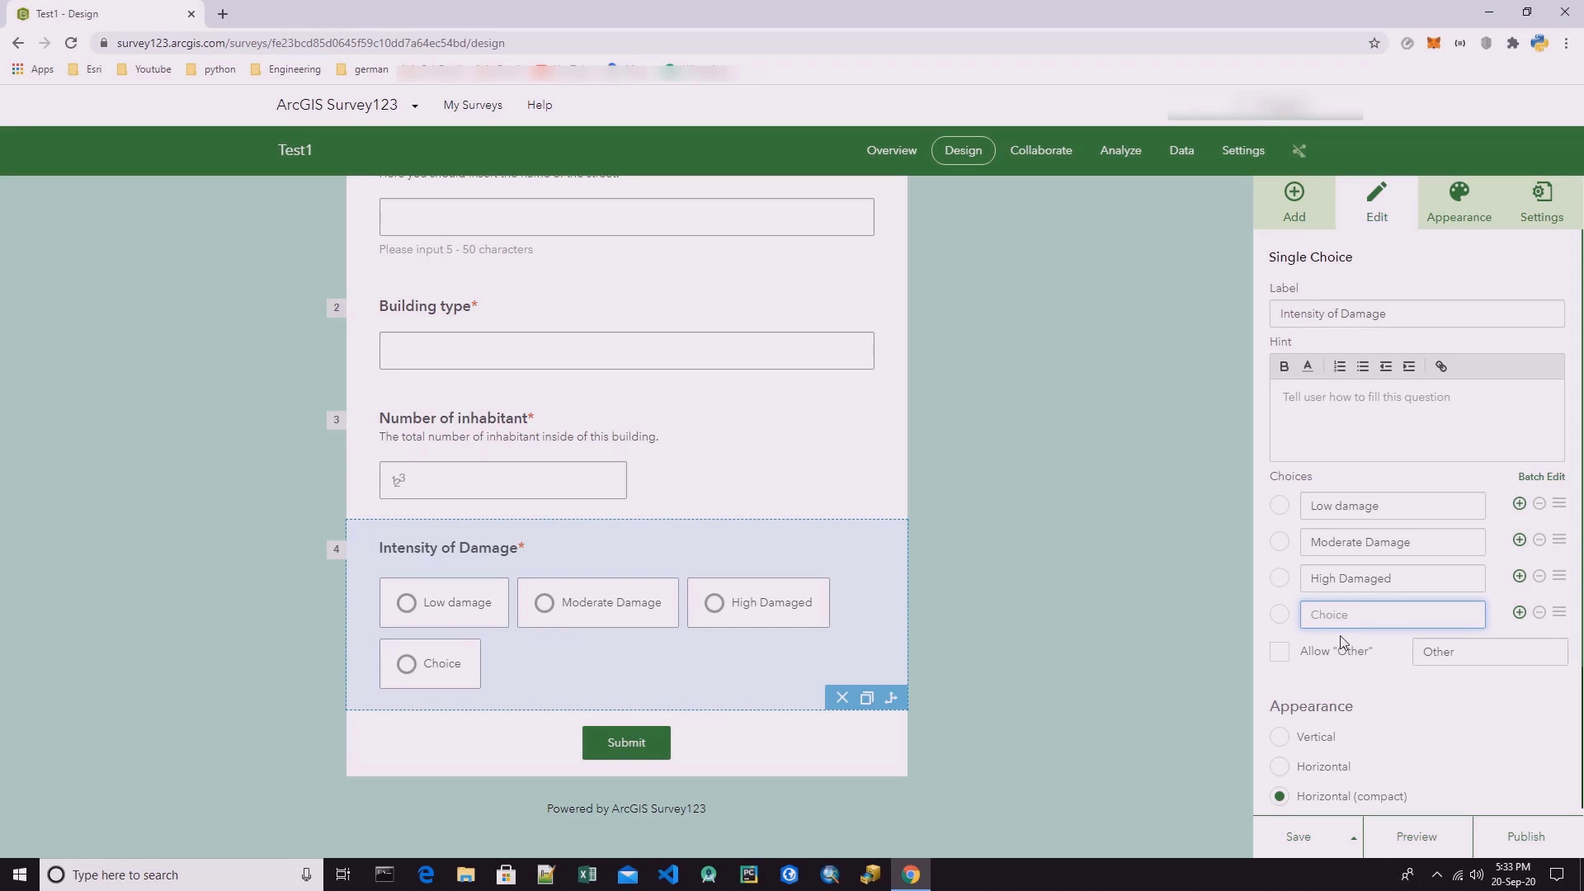
text(Extremely )
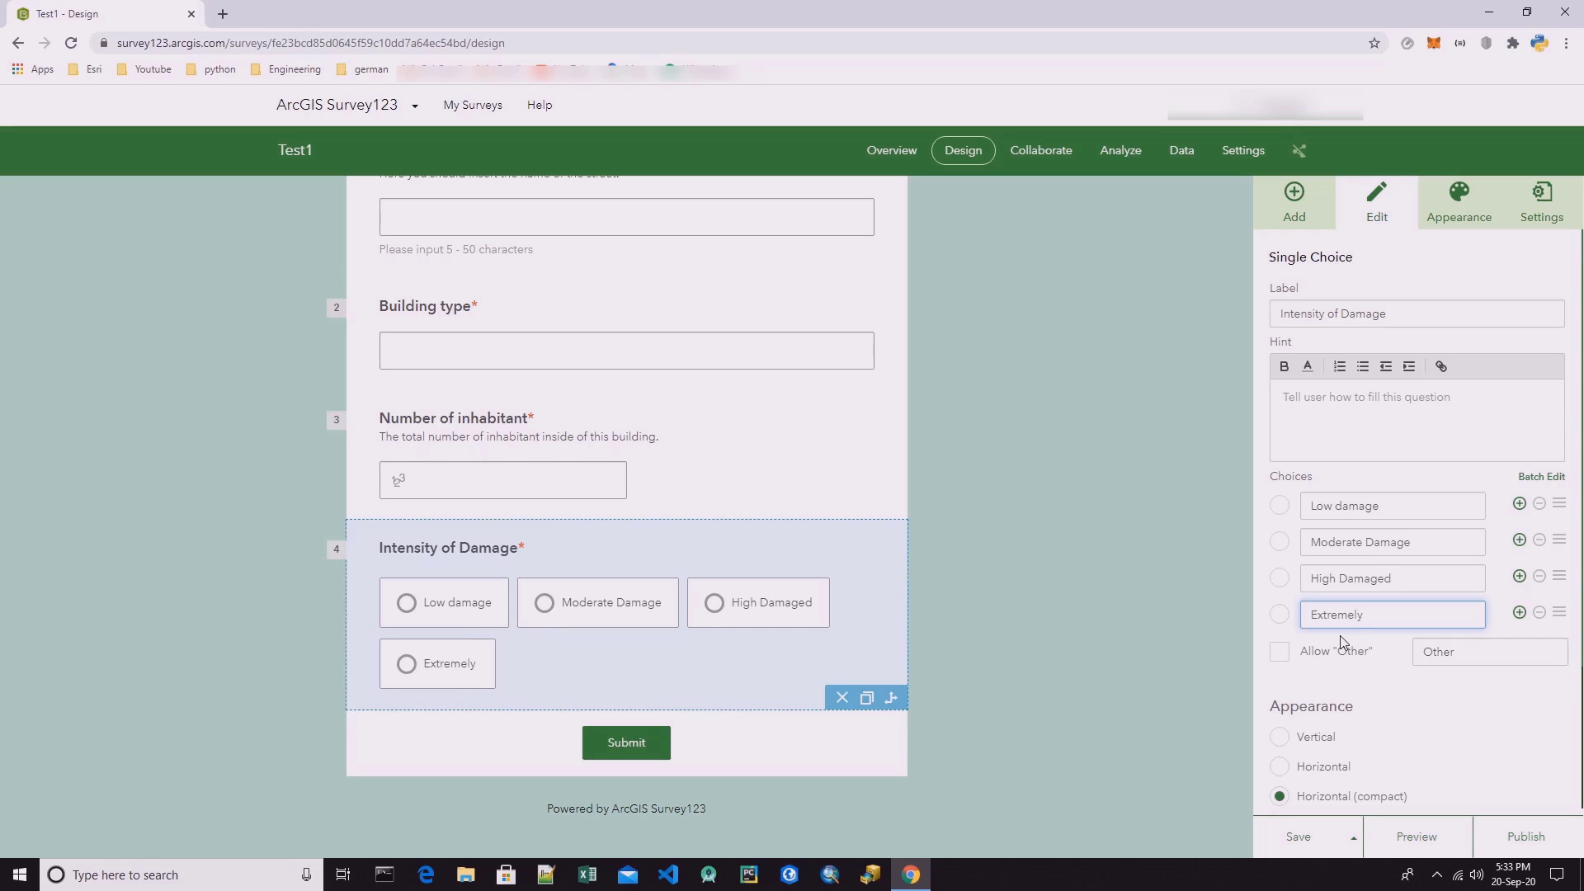
text(Damaged)
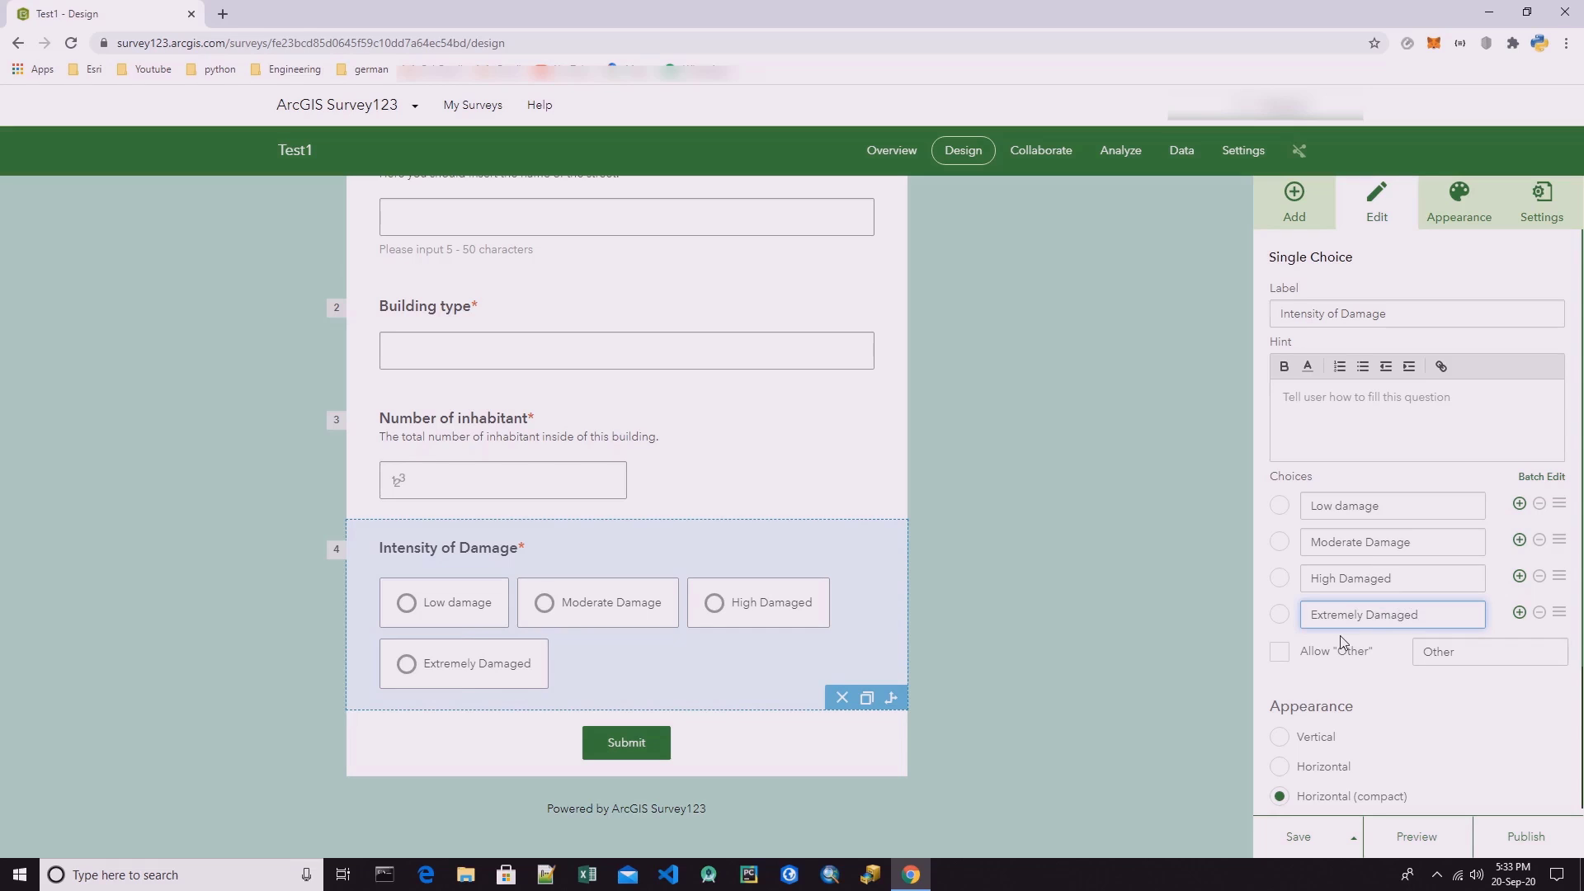
Reword the second choice as "Moderate Damaged" and the first choice as "Low Damaged" to match the other choices.
triple_click(1413, 542)
click(1413, 542)
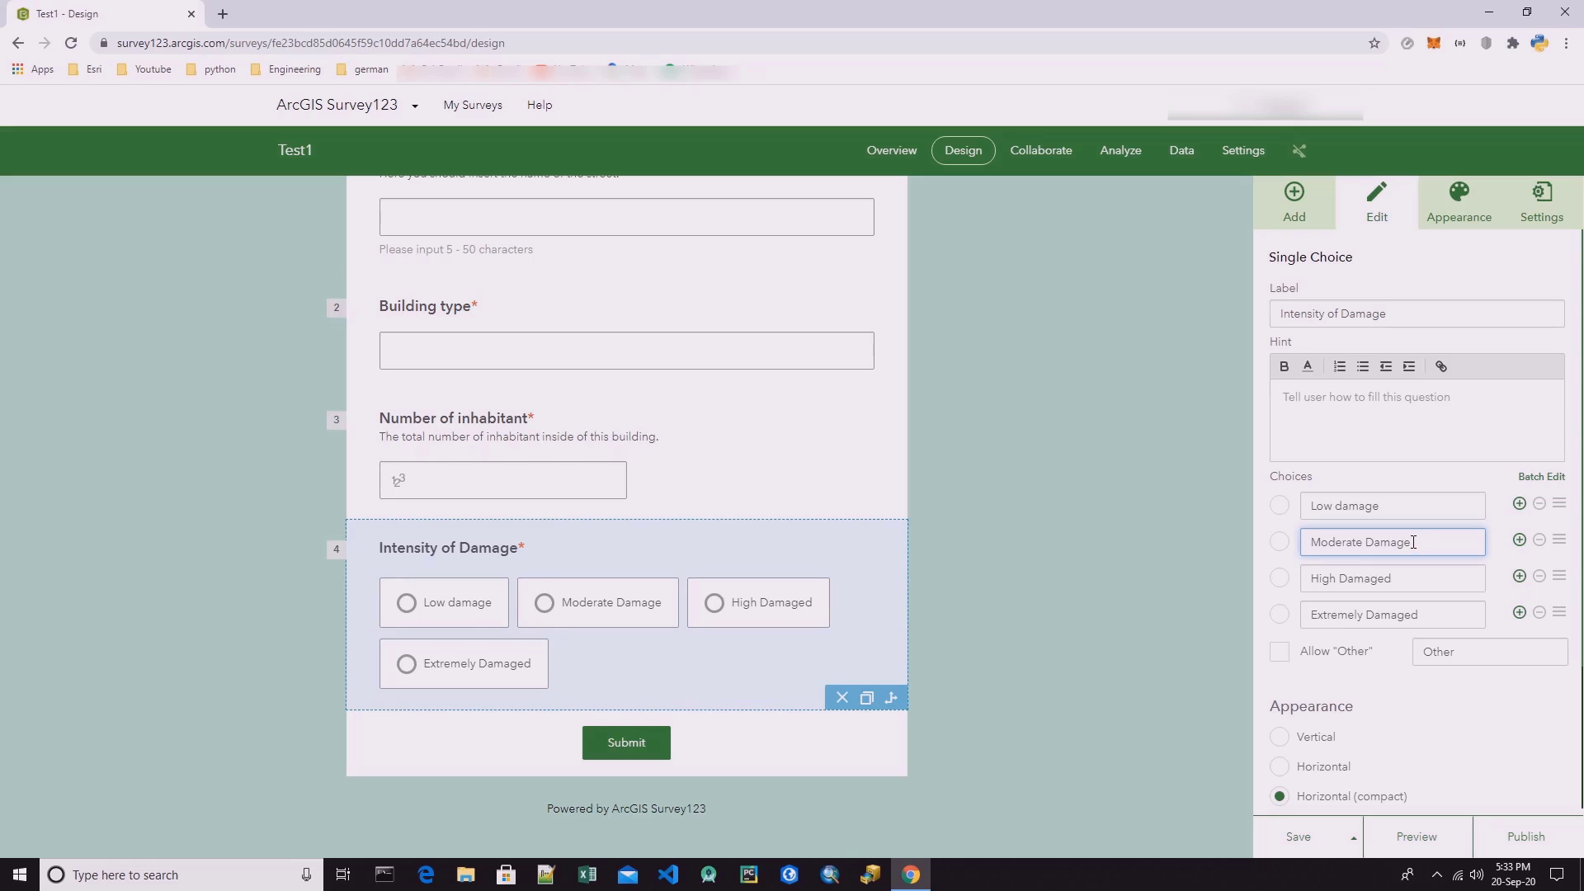
text(d)
triple_click(1340, 506)
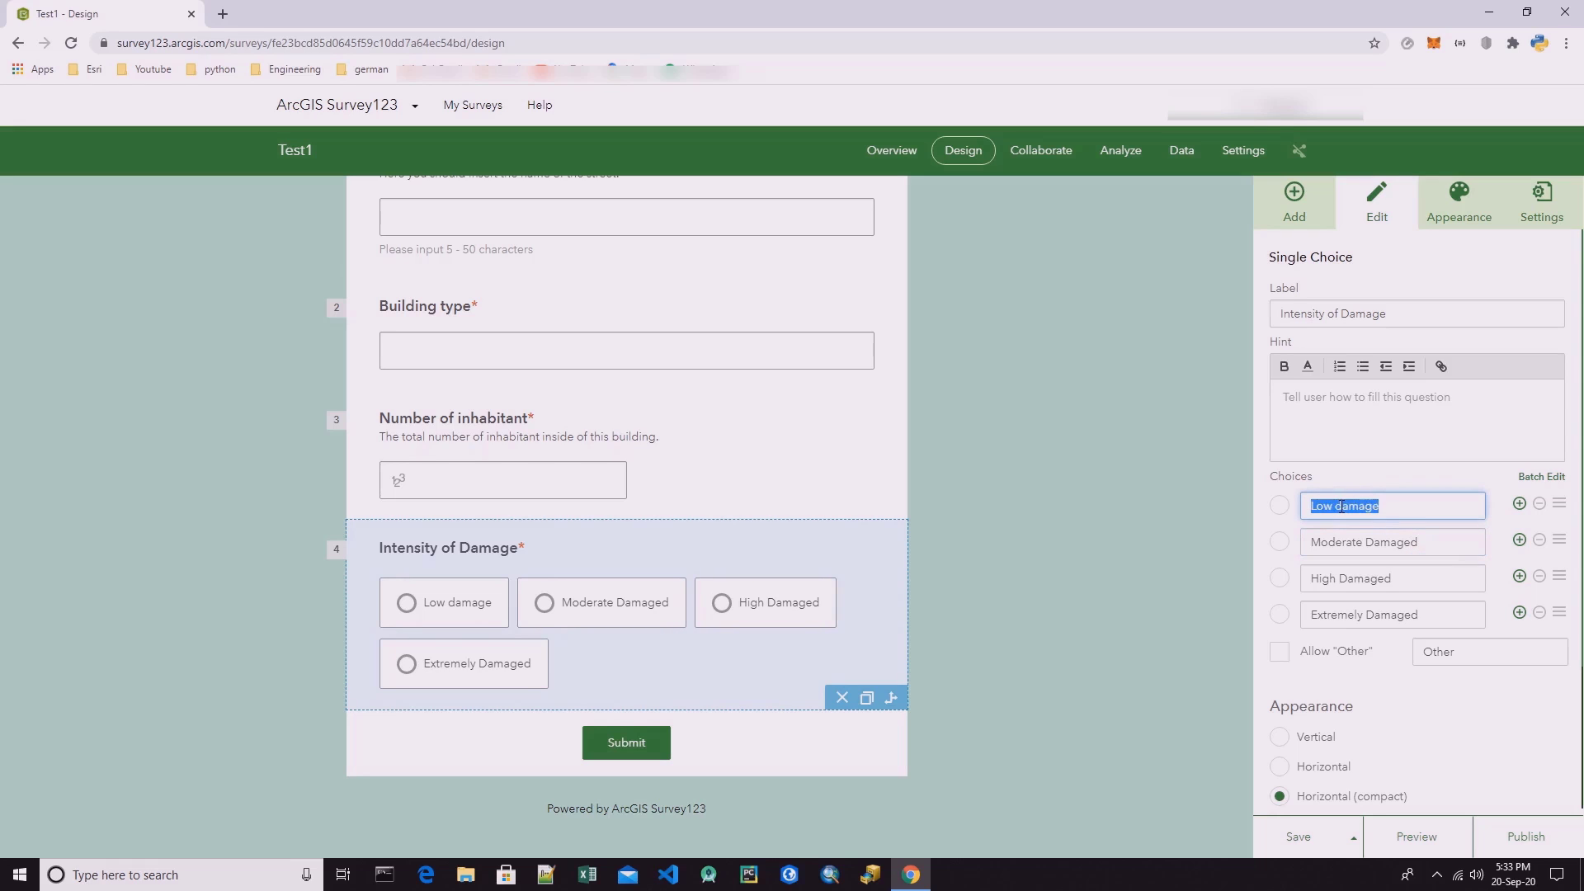
click(1341, 506)
drag(1341, 505, 1335, 506)
text(D)
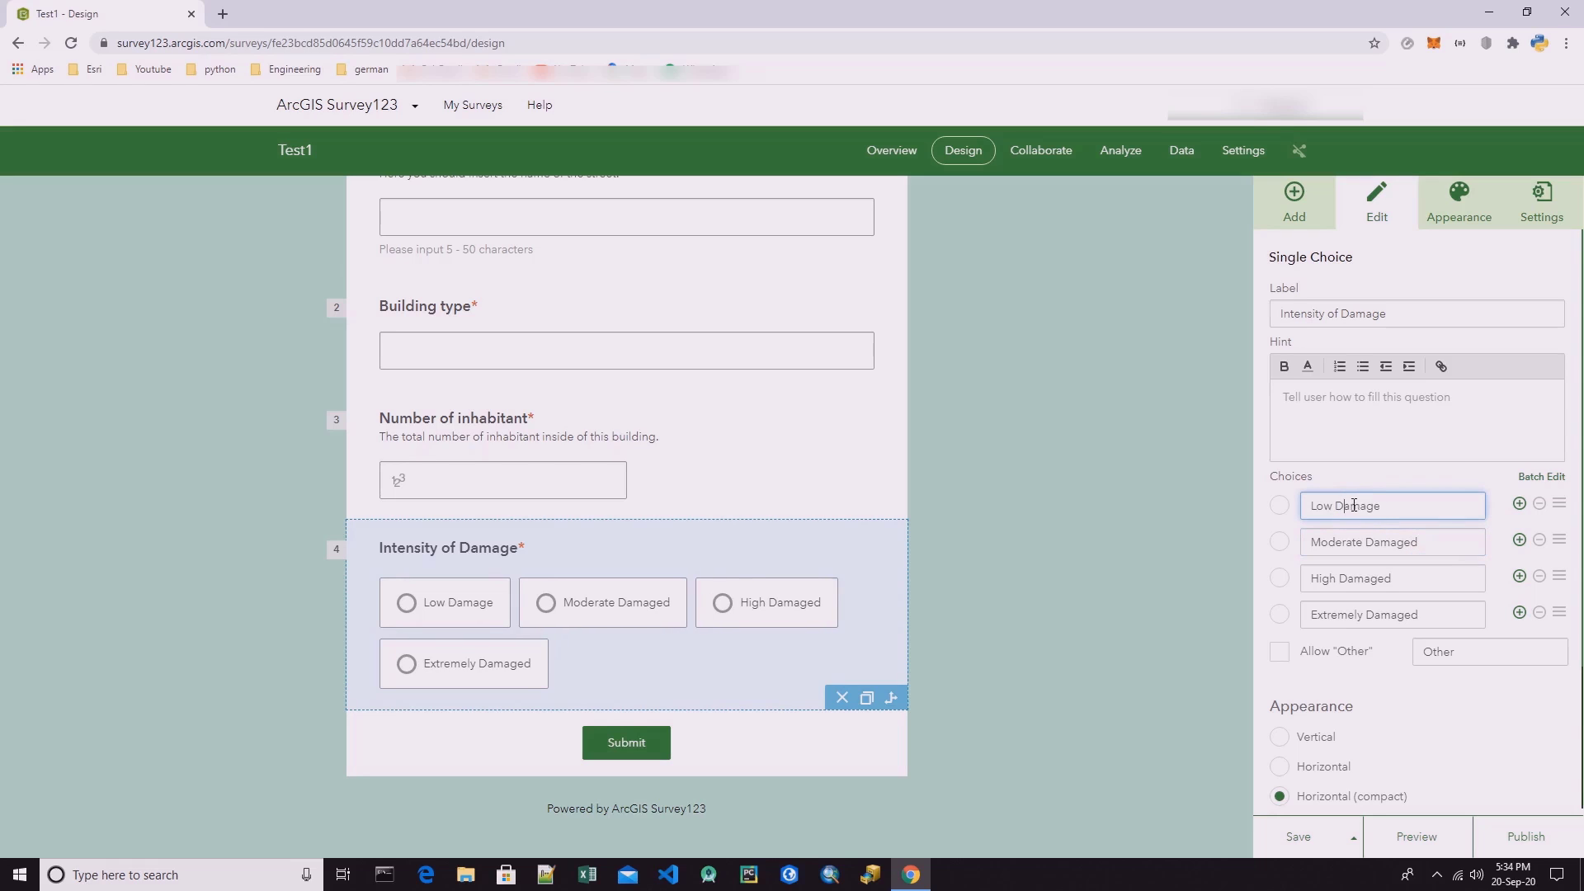
click(1389, 505)
text(d)
click(1448, 545)
click(1431, 571)
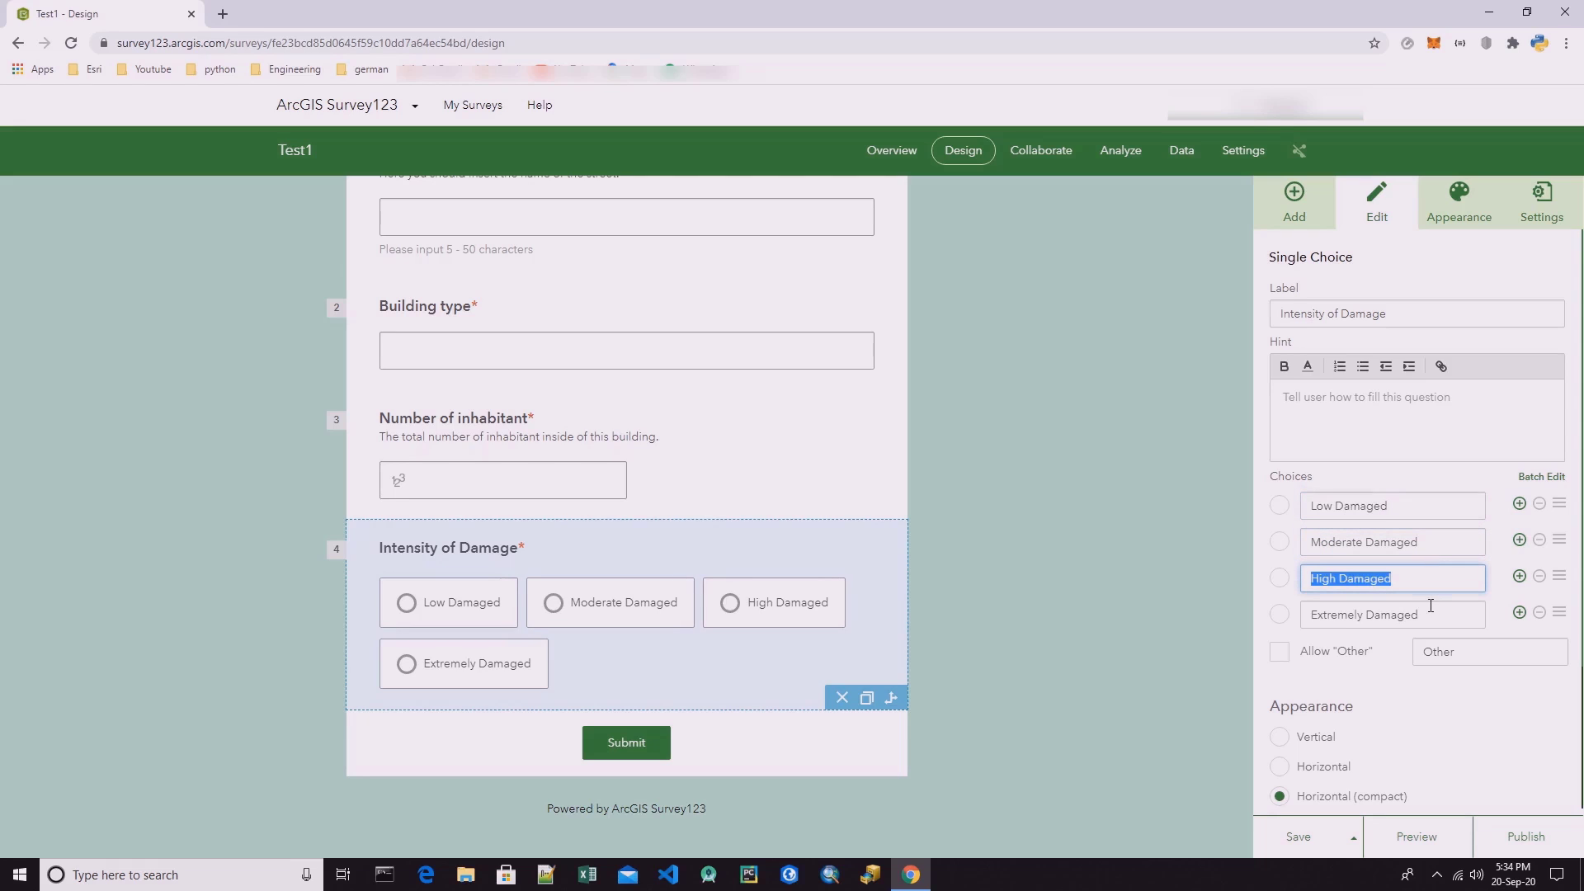
click(1430, 612)
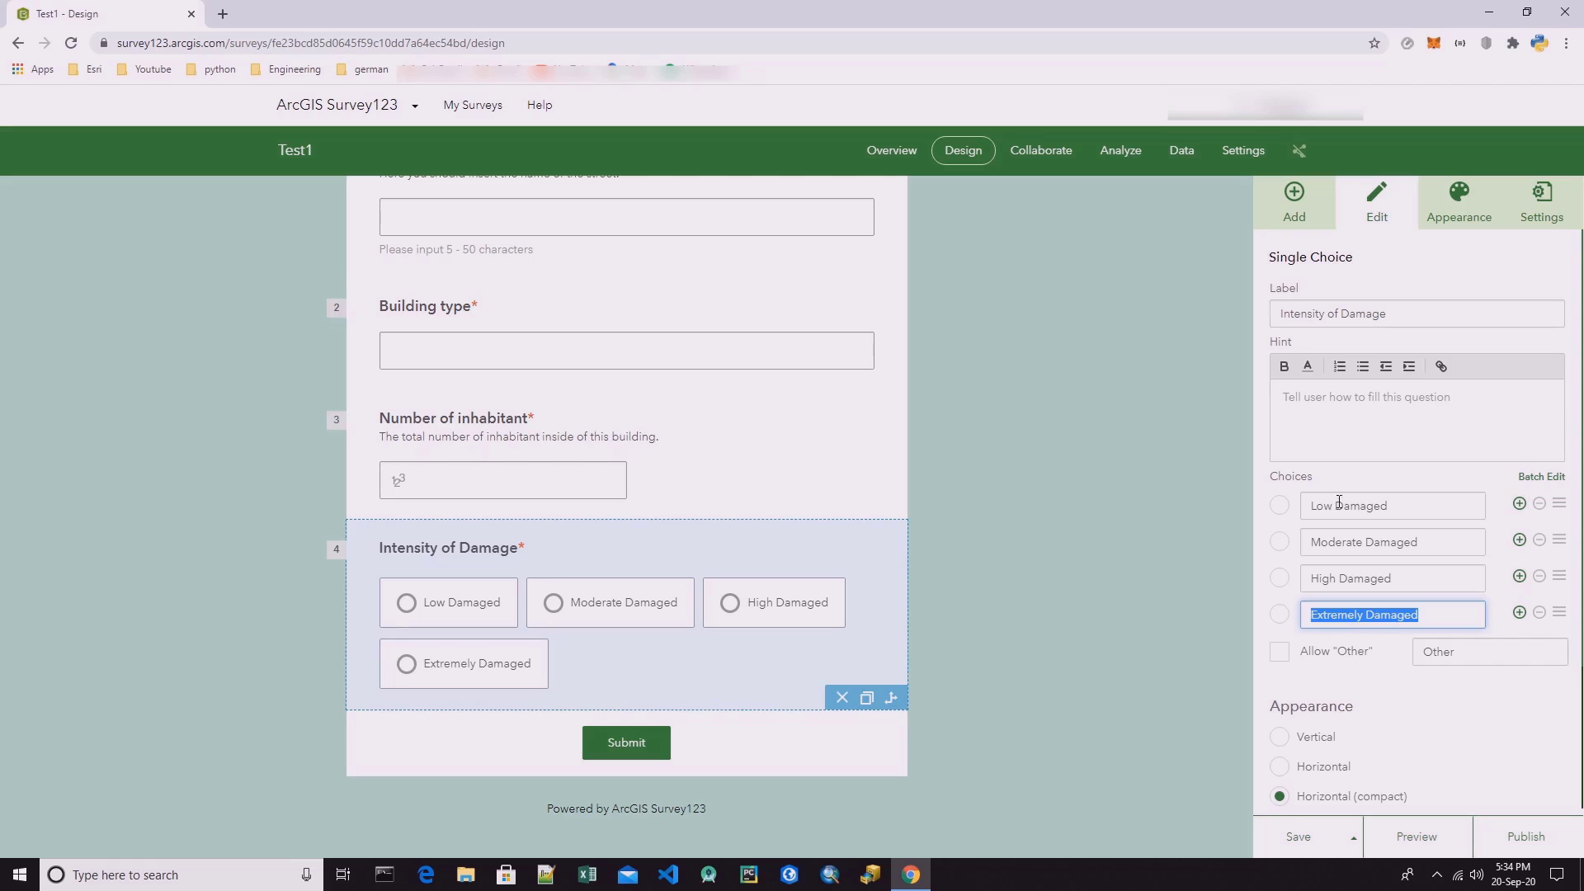
scroll(1337, 511, down, 2)
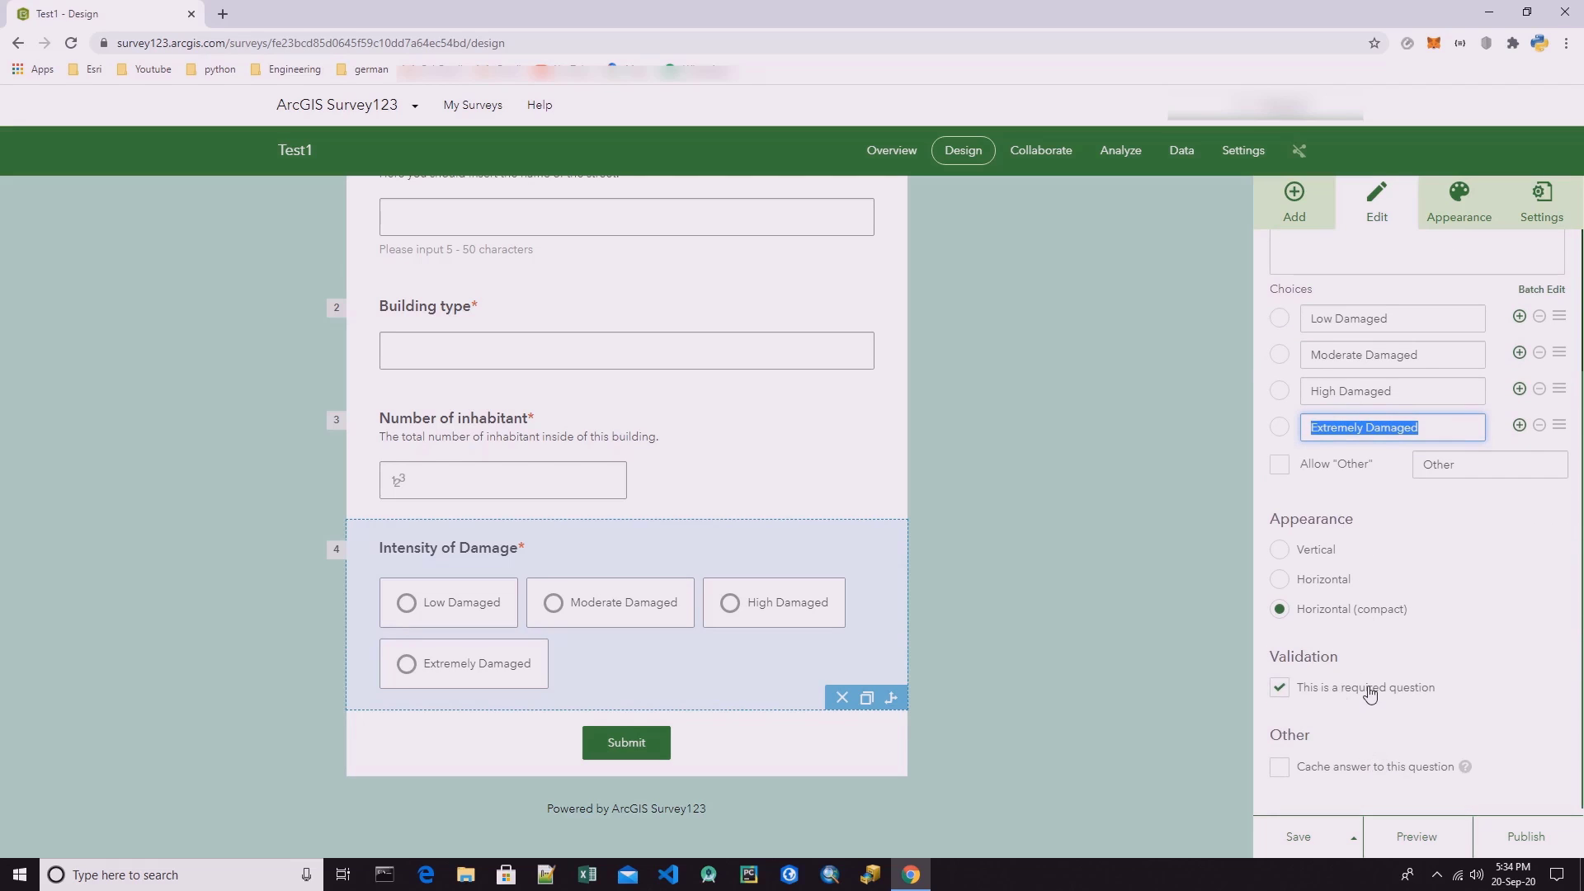
scroll(1416, 588, up, 2)
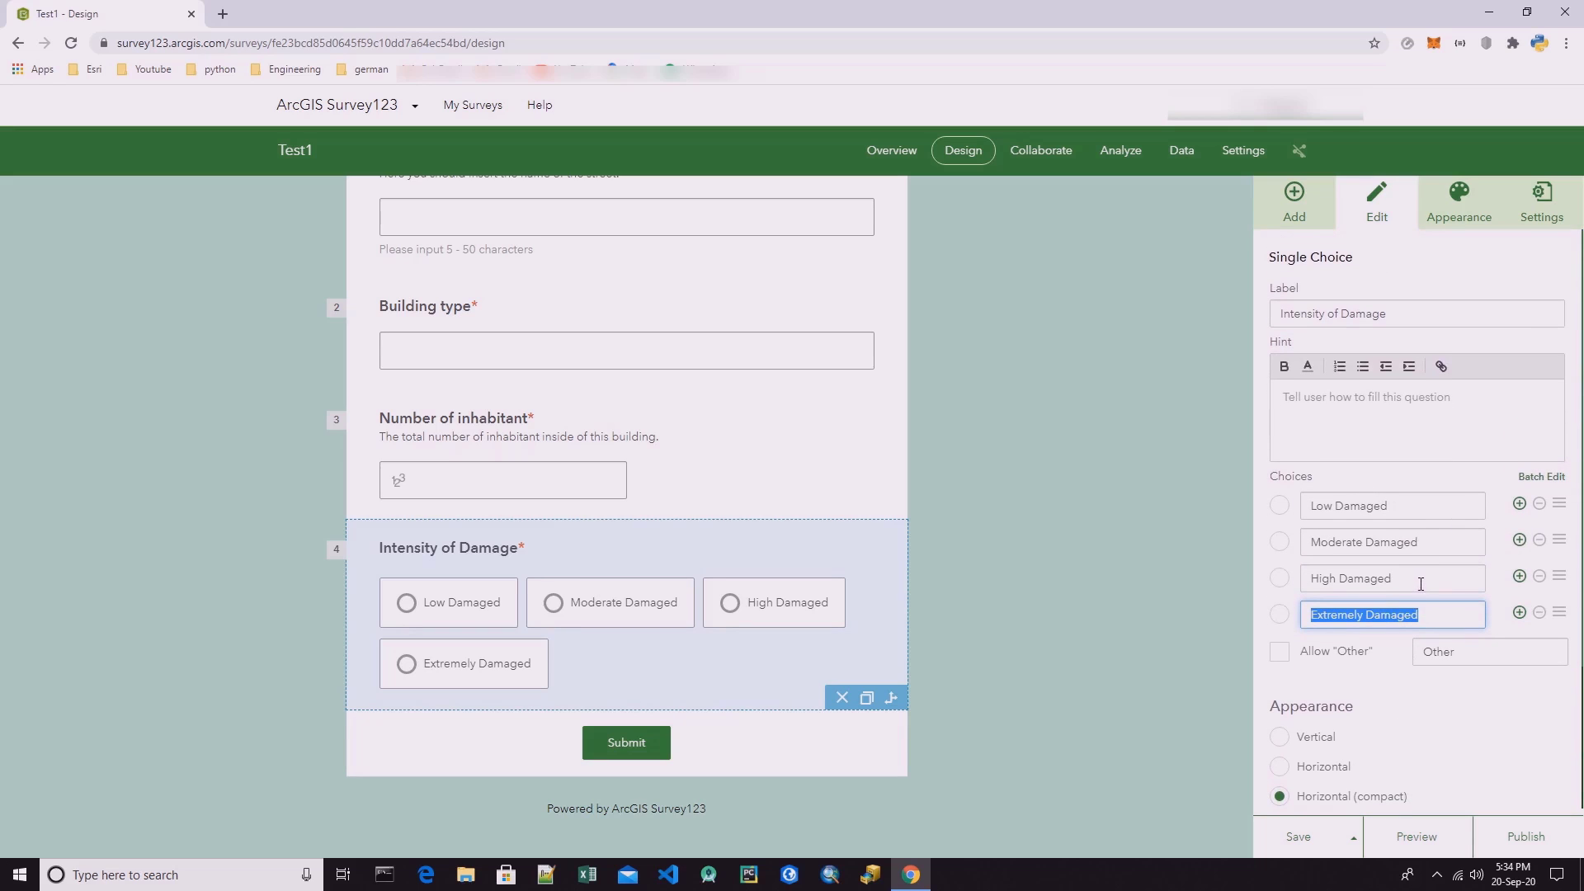
Add an image question below Intensity of Damage and set its image count to a minimum of 1 and a maximum of 5.
click(1294, 203)
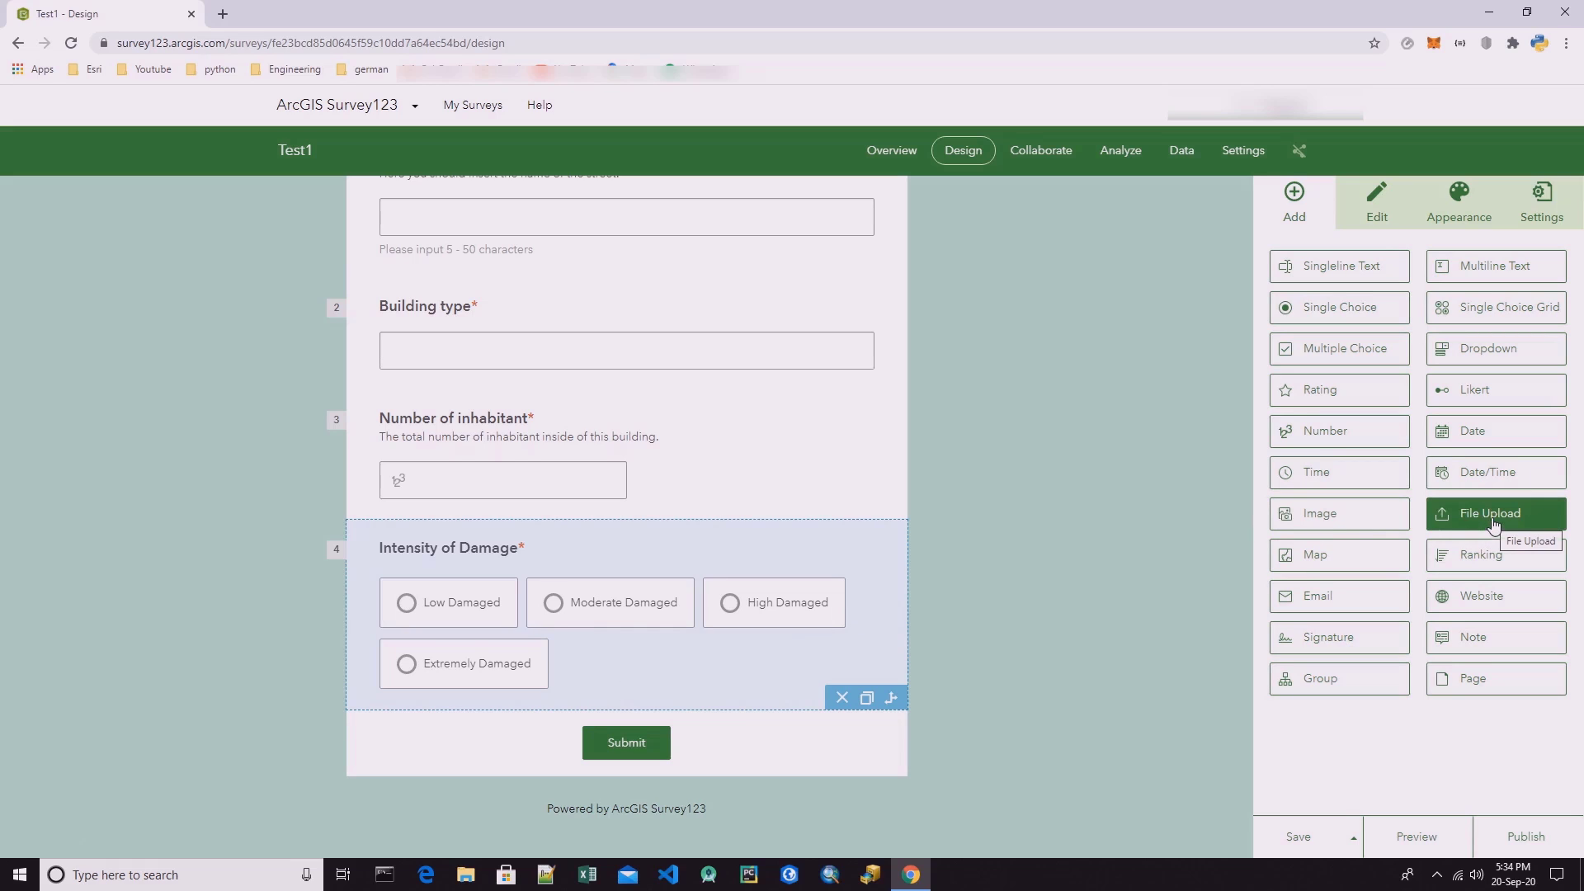
drag(1364, 524, 585, 701)
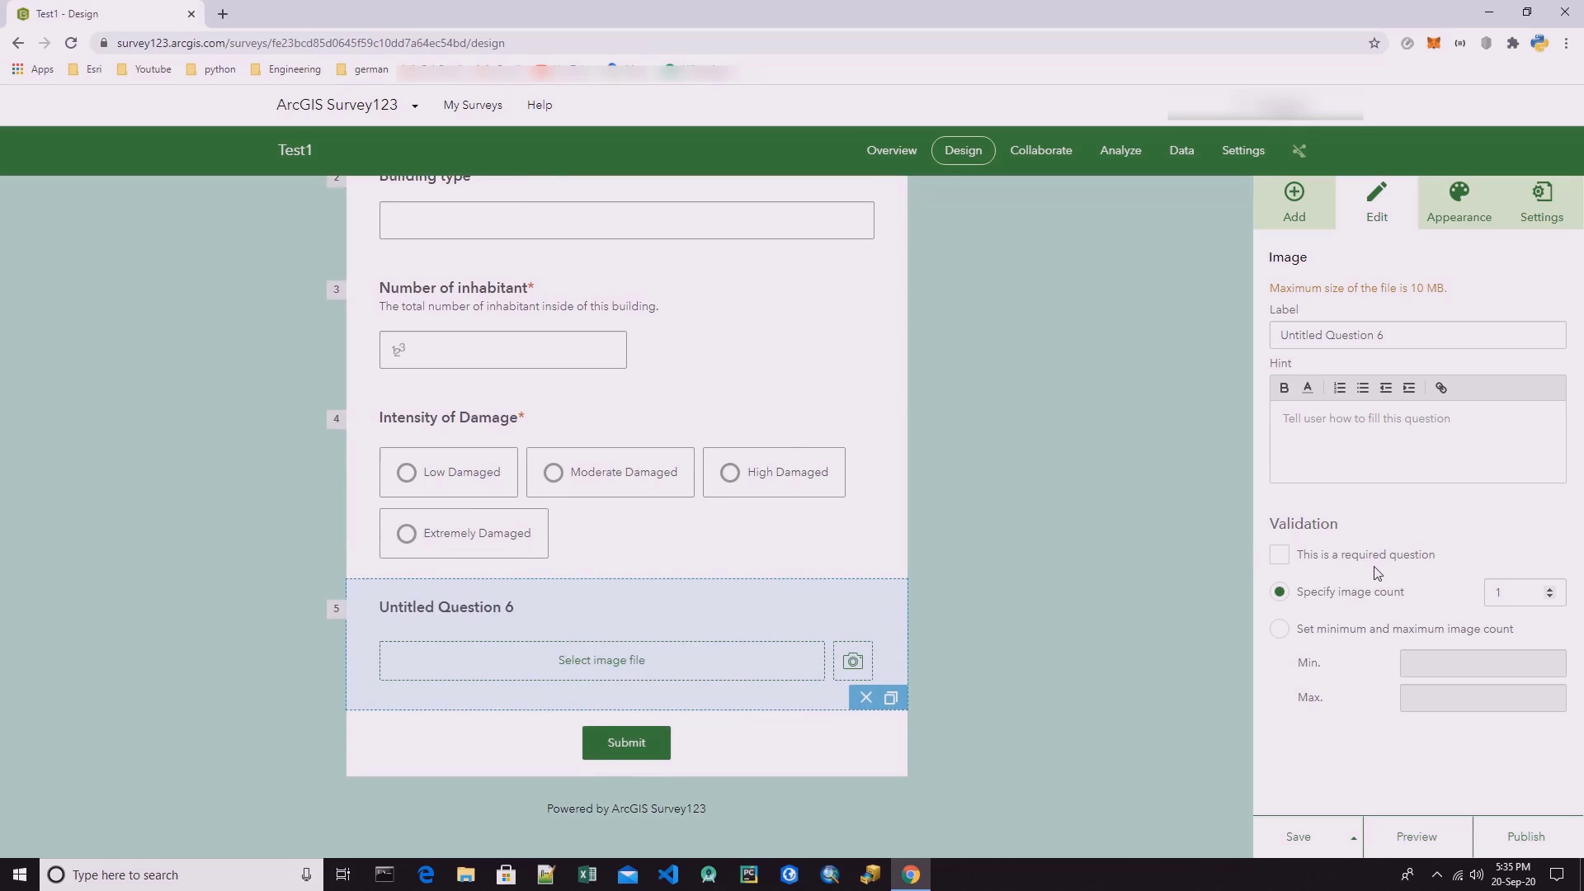
click(1305, 629)
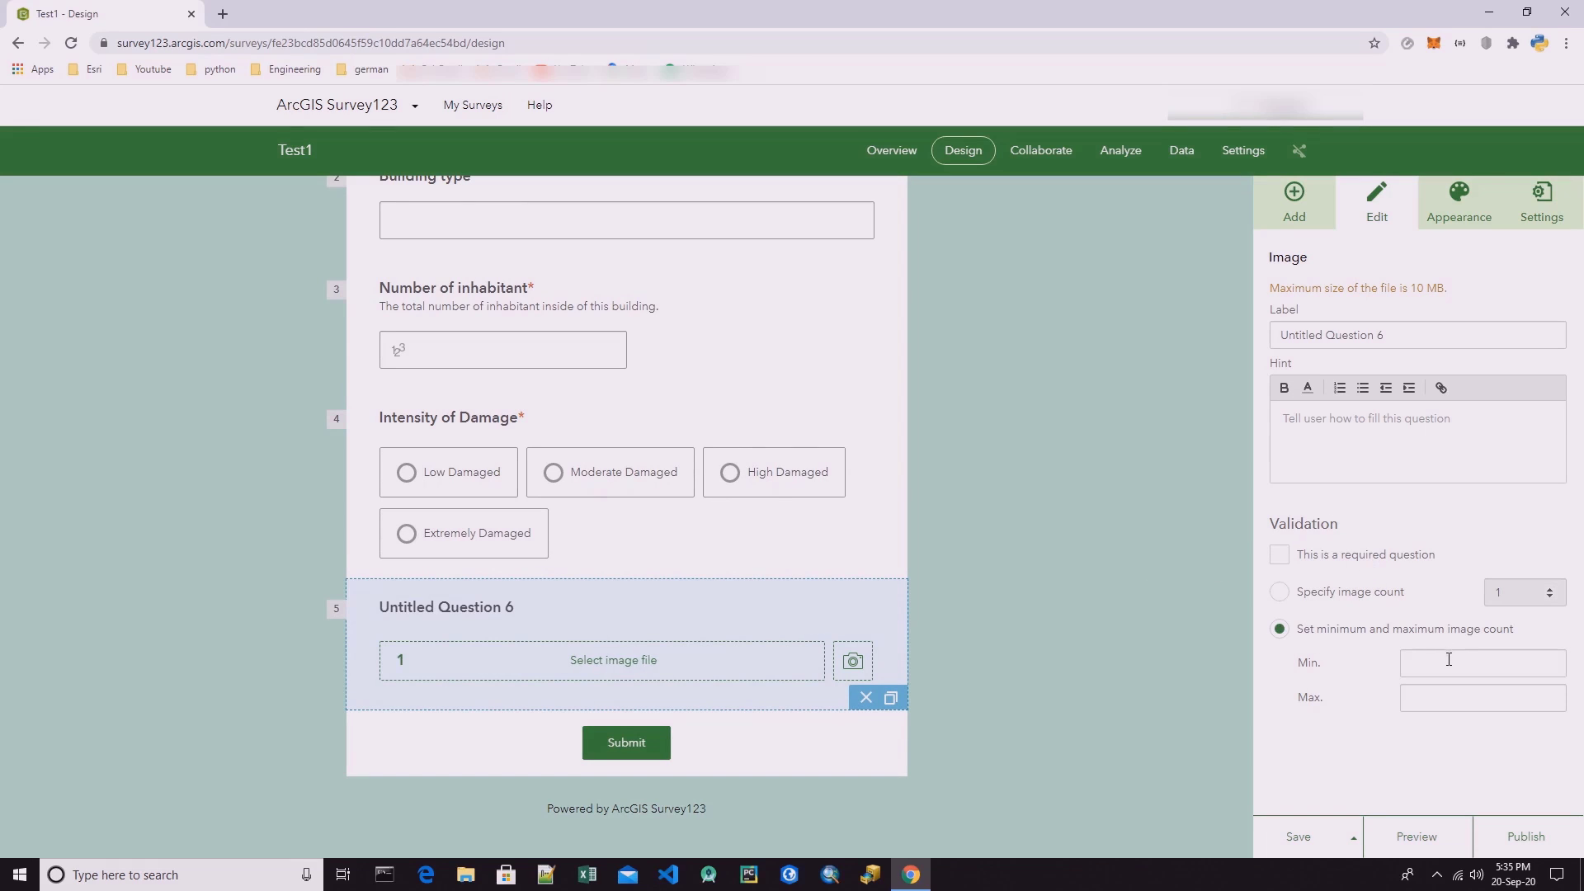
click(1441, 662)
text(1)
click(1439, 696)
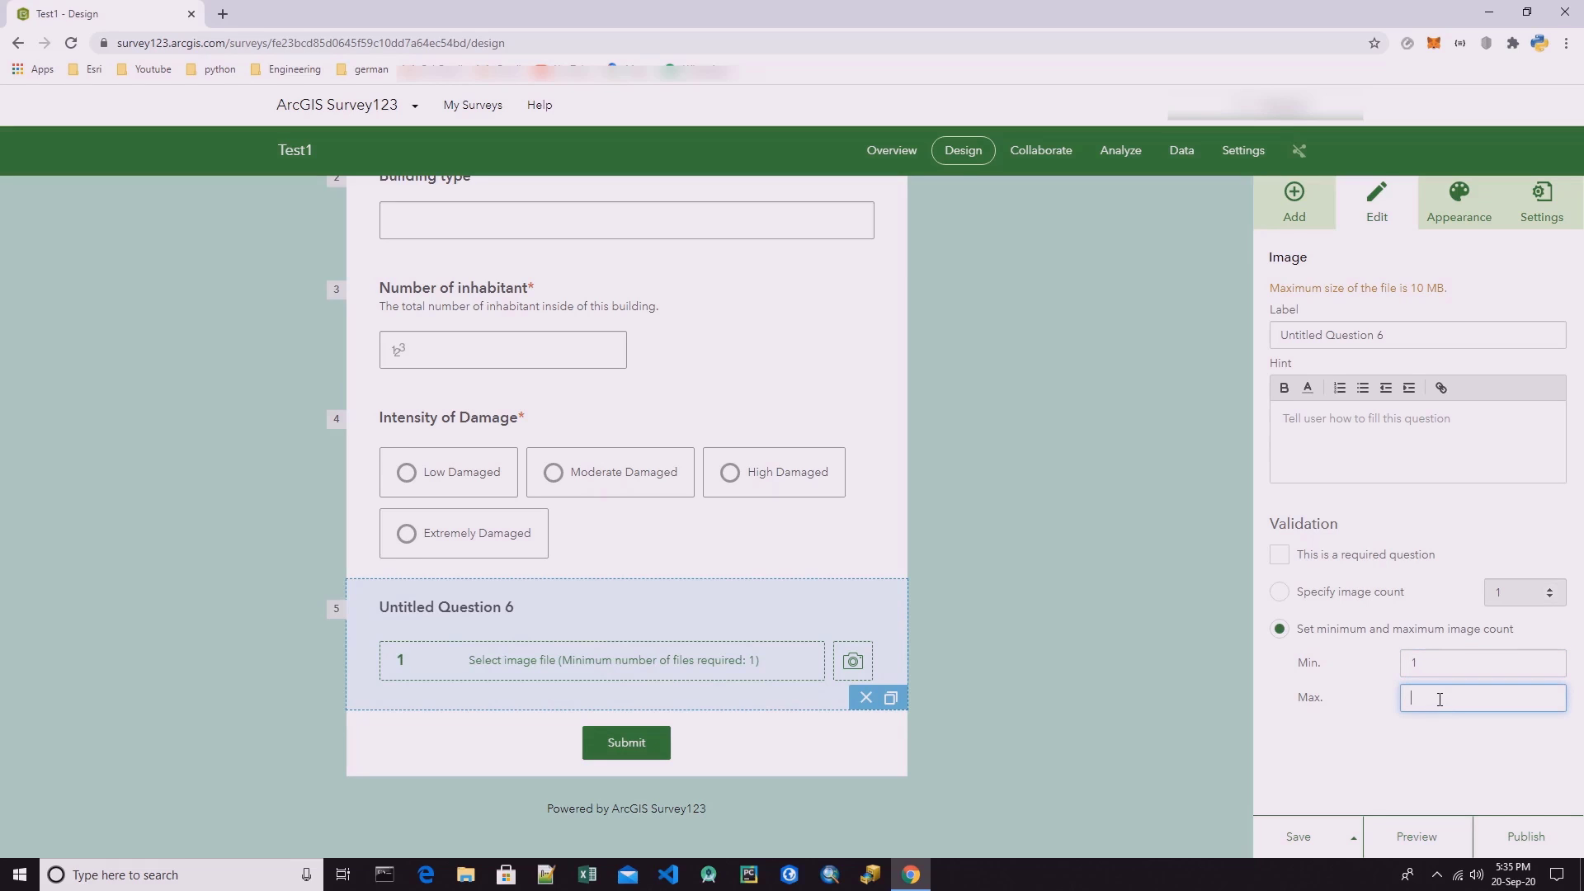
text(3)
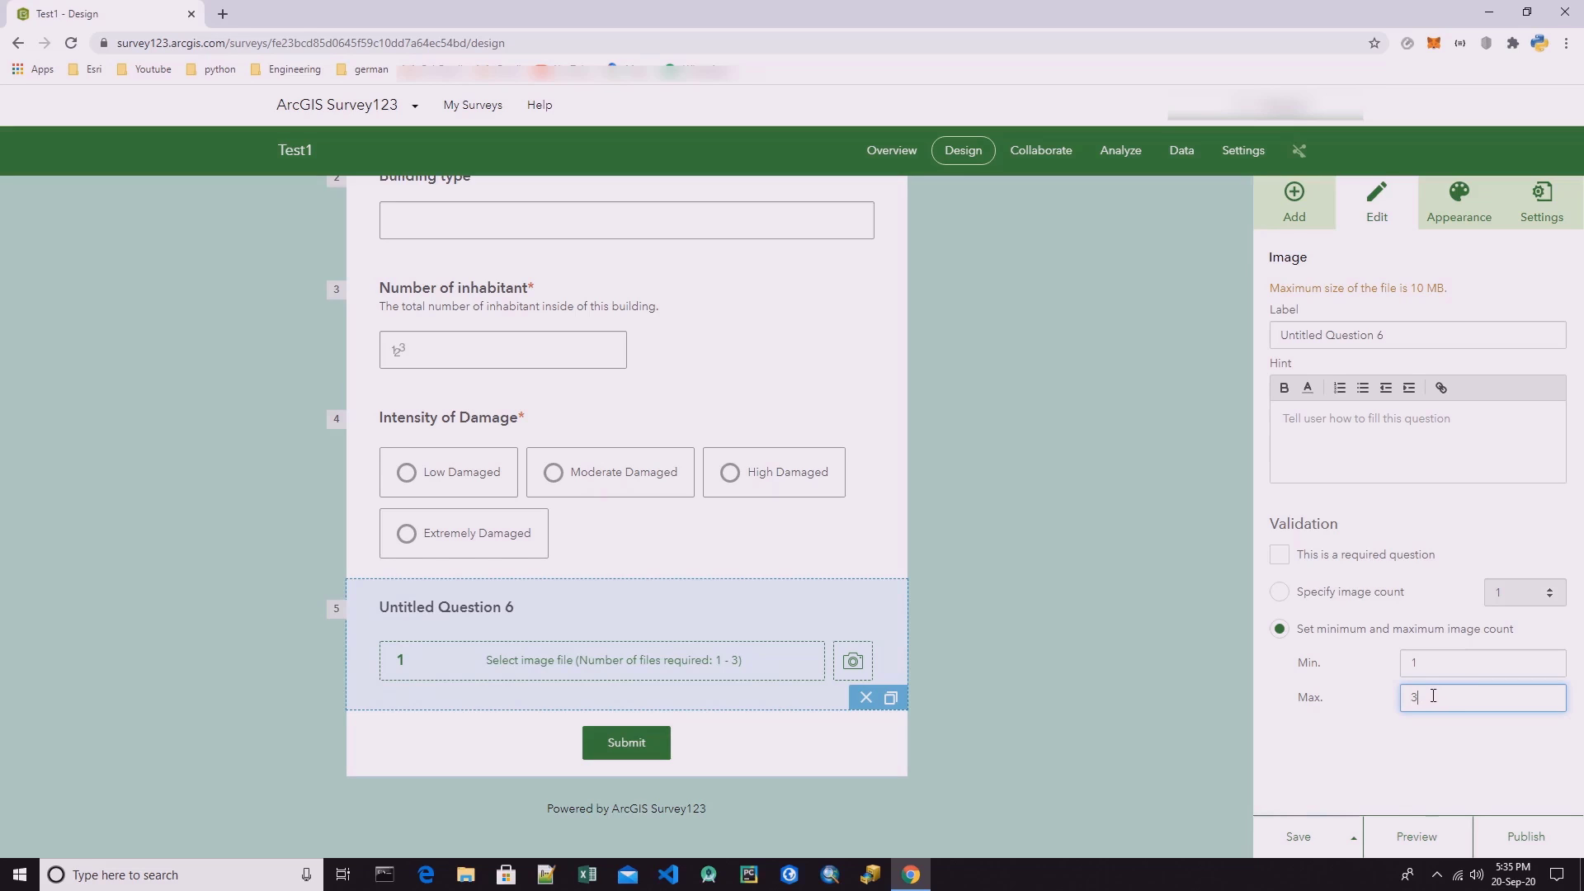
drag(1428, 697, 1396, 700)
text(5)
Label the image question "Image of the Building".
triple_click(1394, 334)
text(Images)
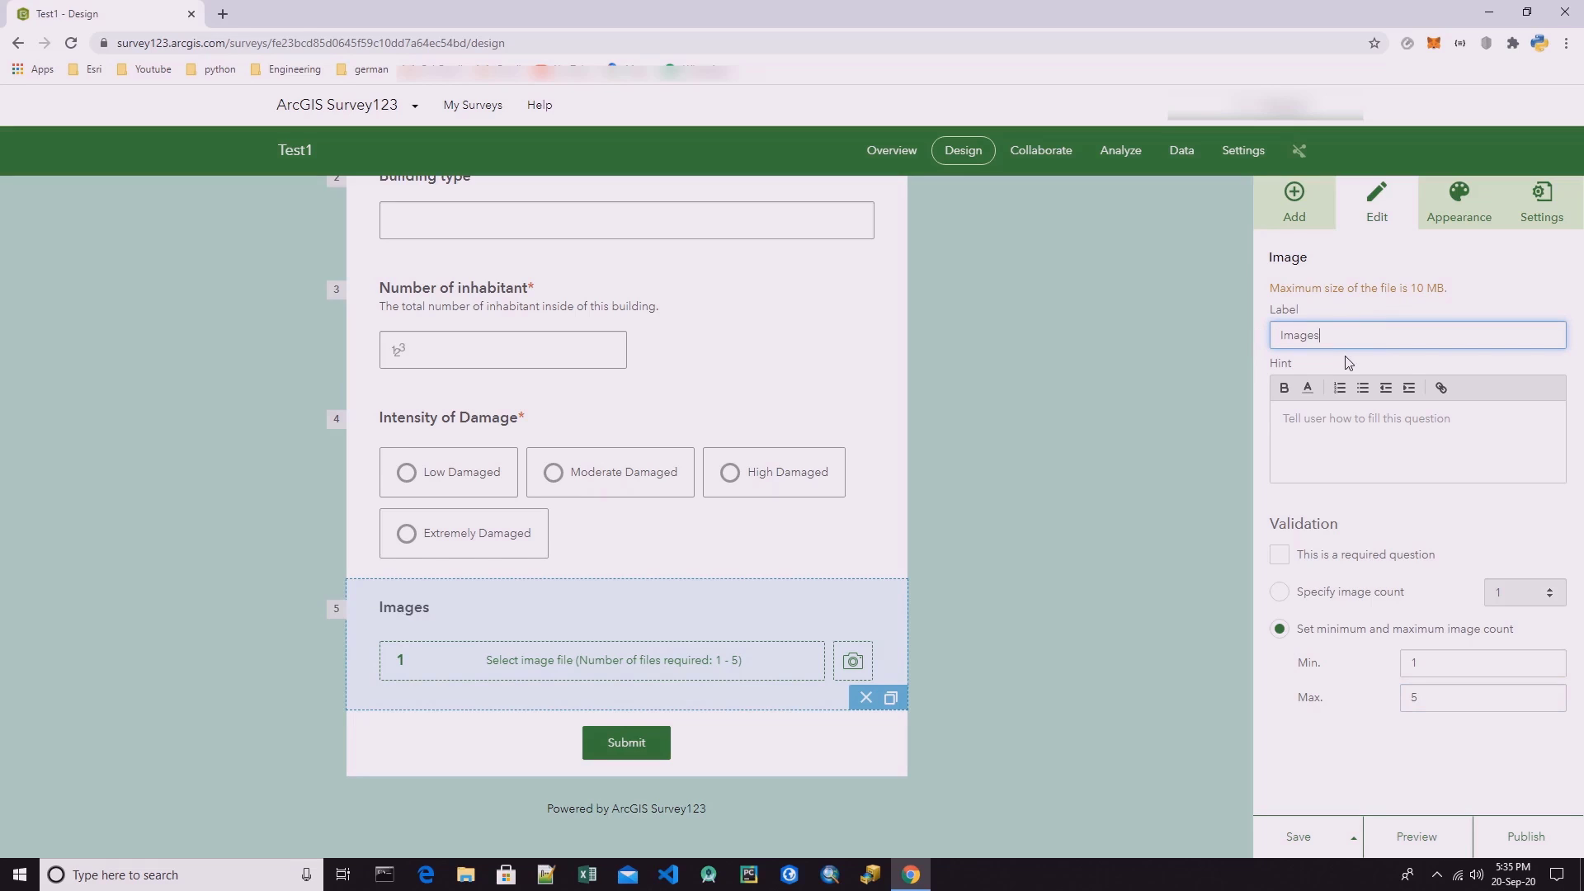
key(BackSpace)
text(of the Buildin)
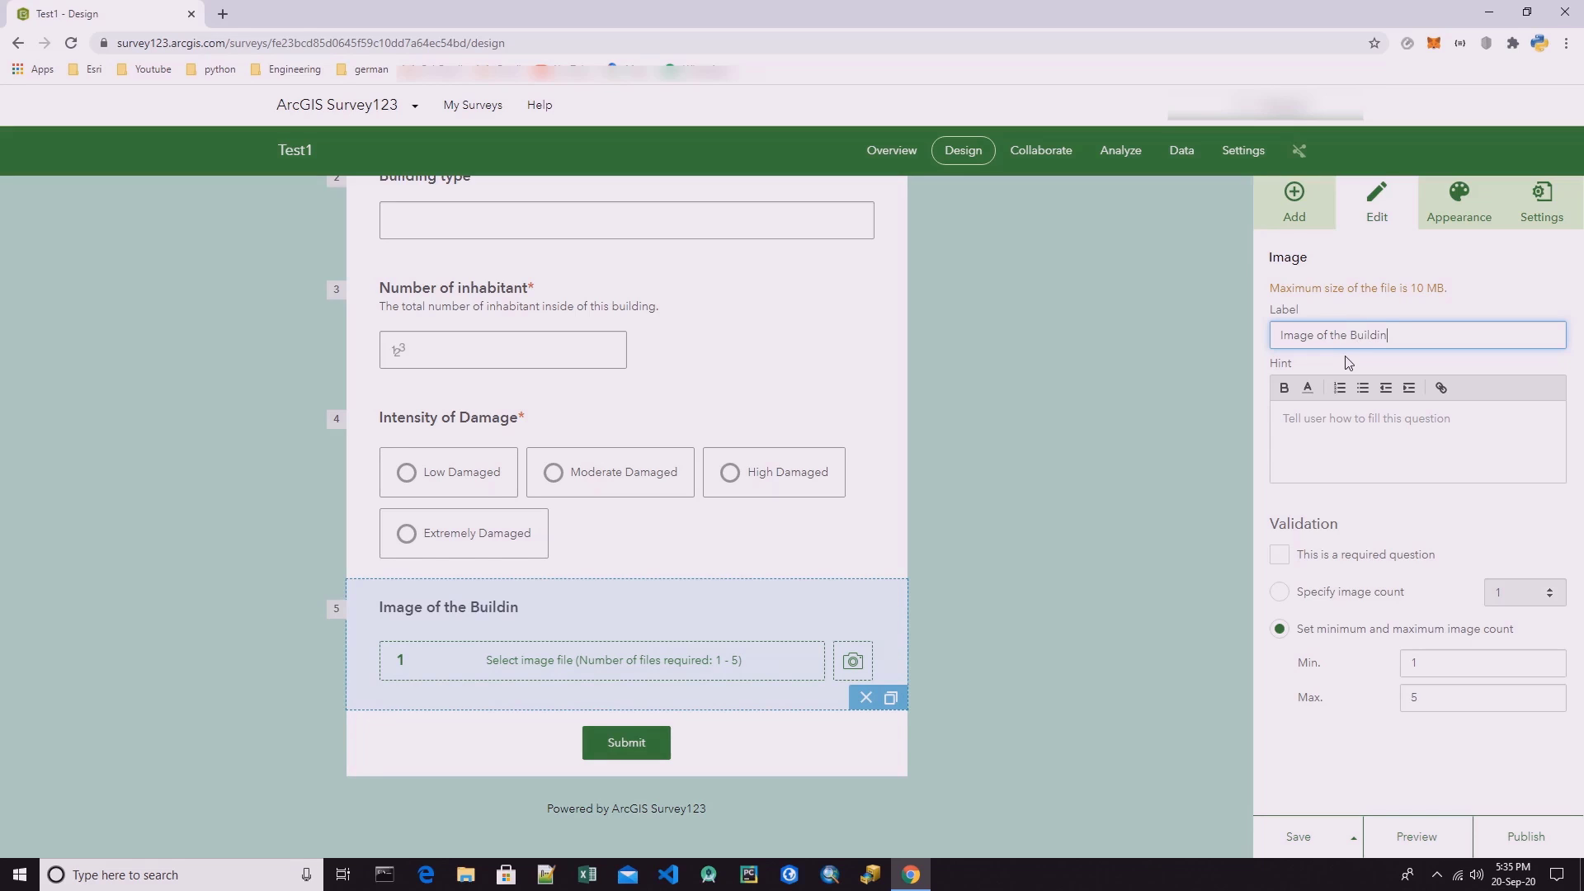
text(g)
scroll(1091, 488, up, 3)
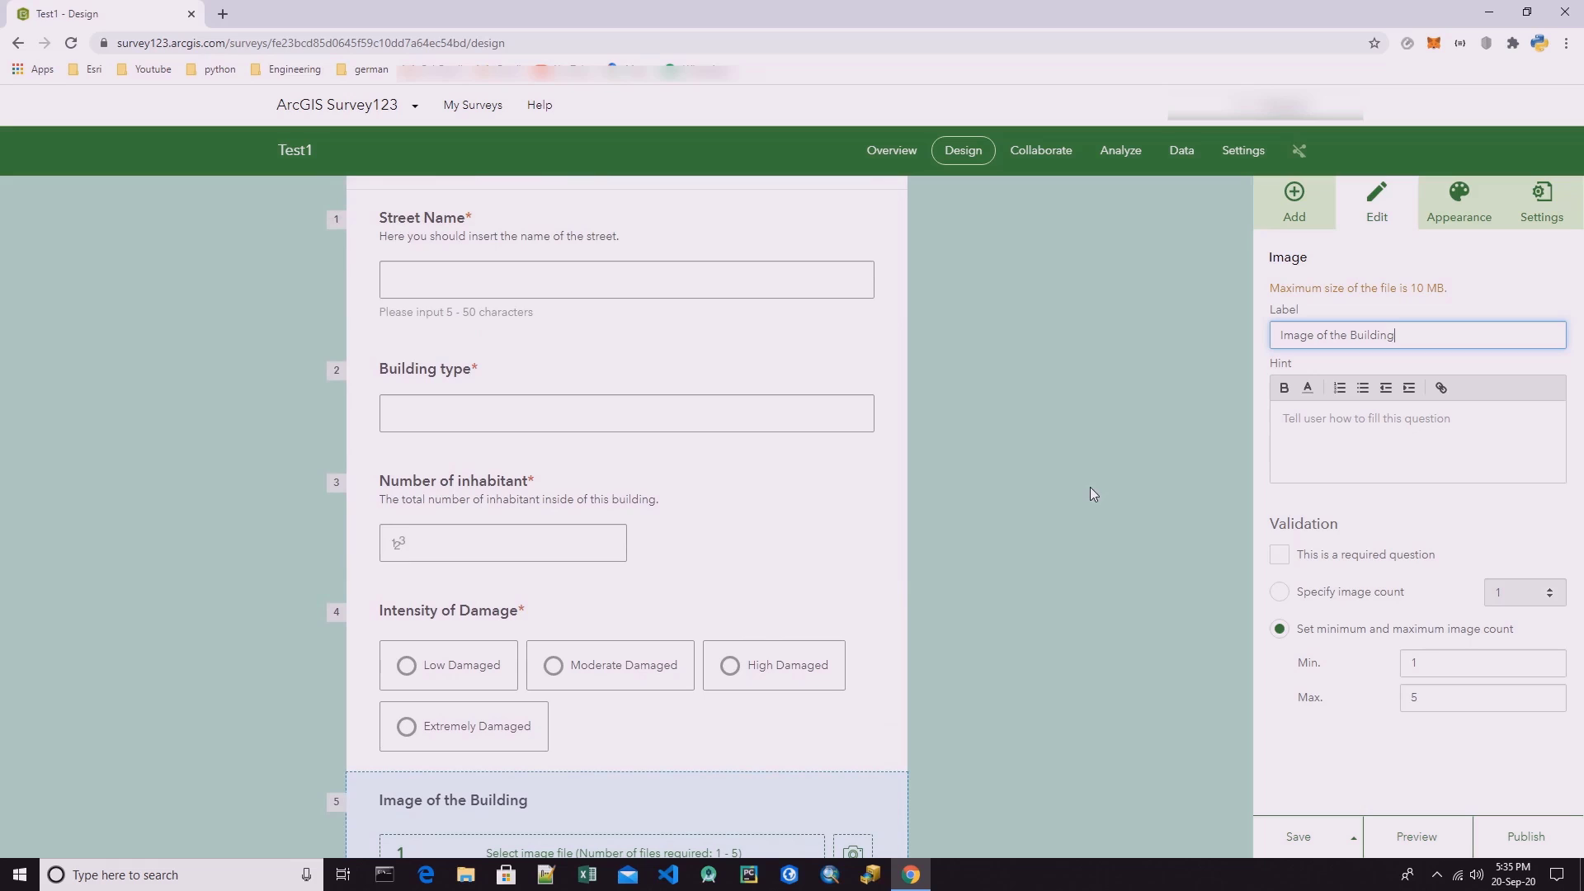
scroll(1089, 487, down, 3)
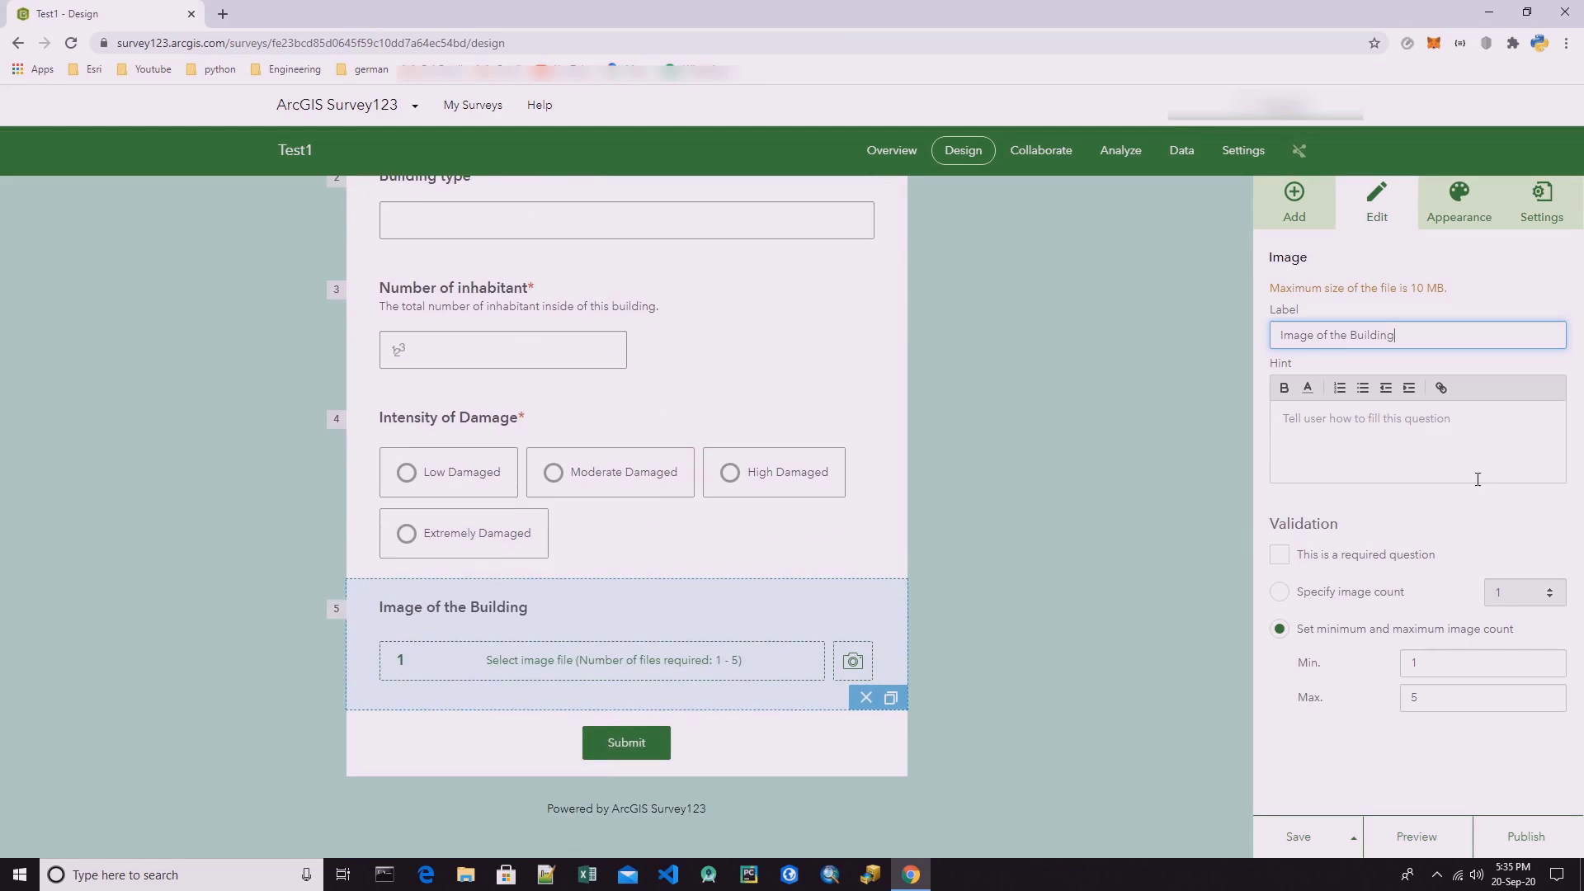
scroll(700, 530, up, 5)
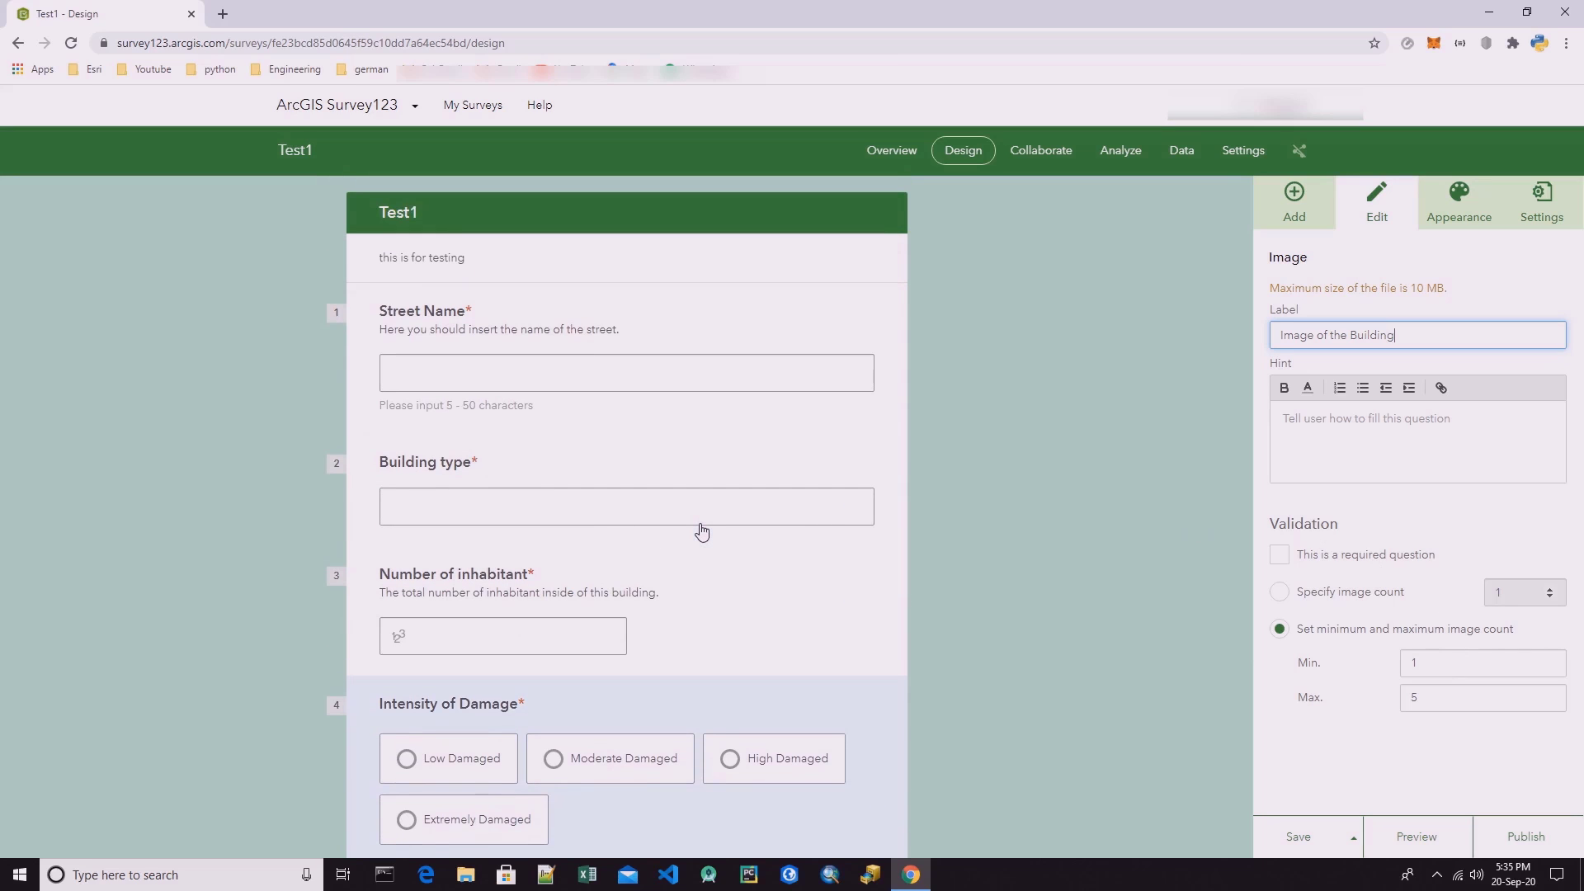
Add a map question below Image of the Building and label it "Location".
scroll(702, 530, down, 5)
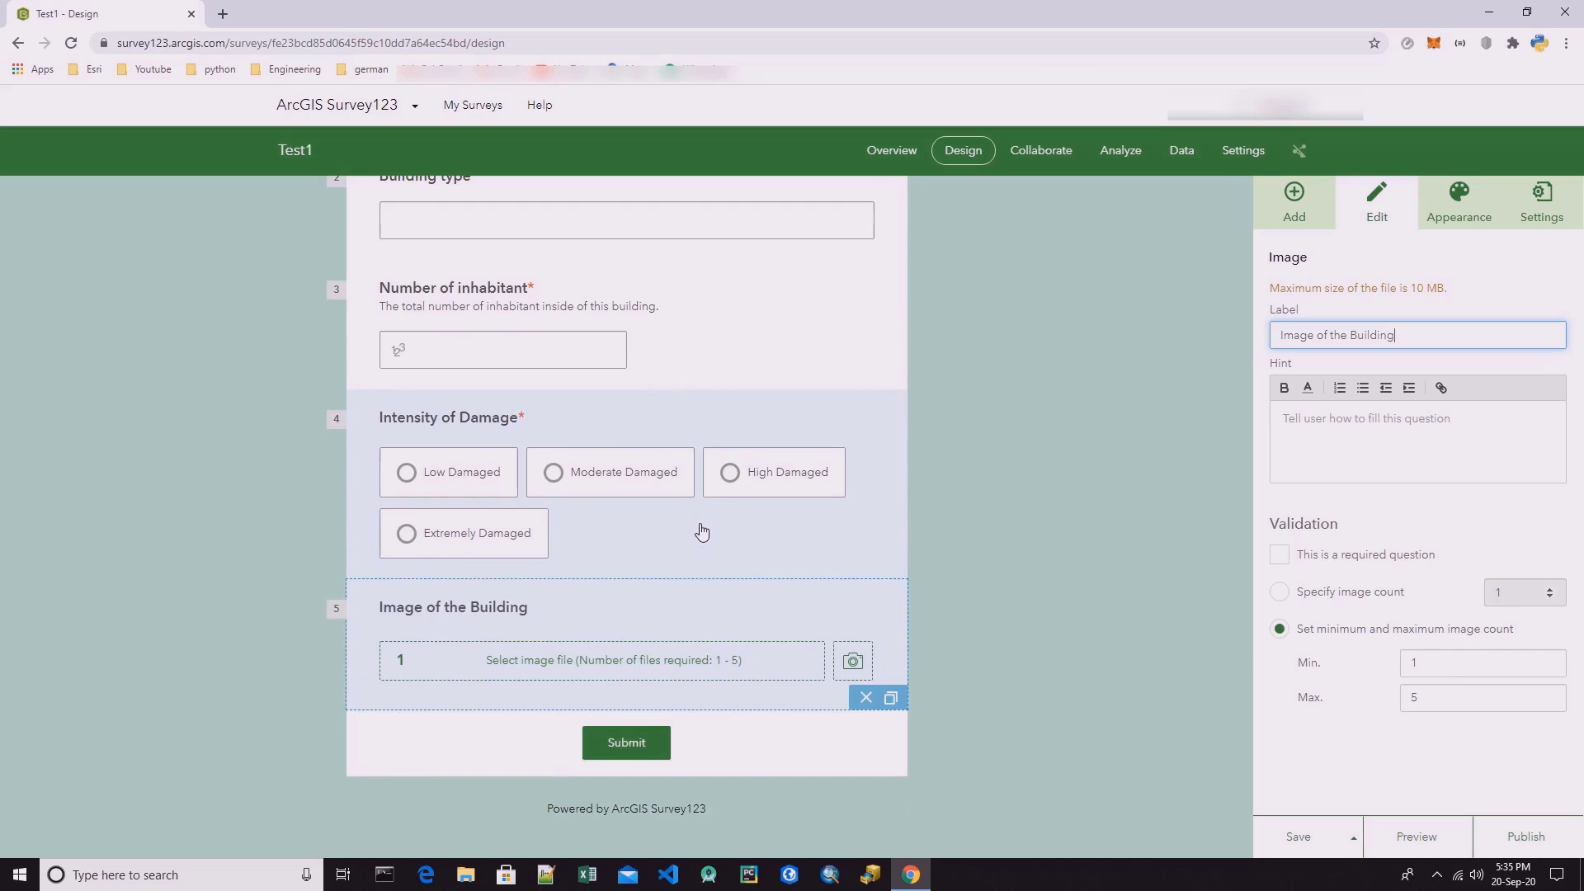
click(1295, 202)
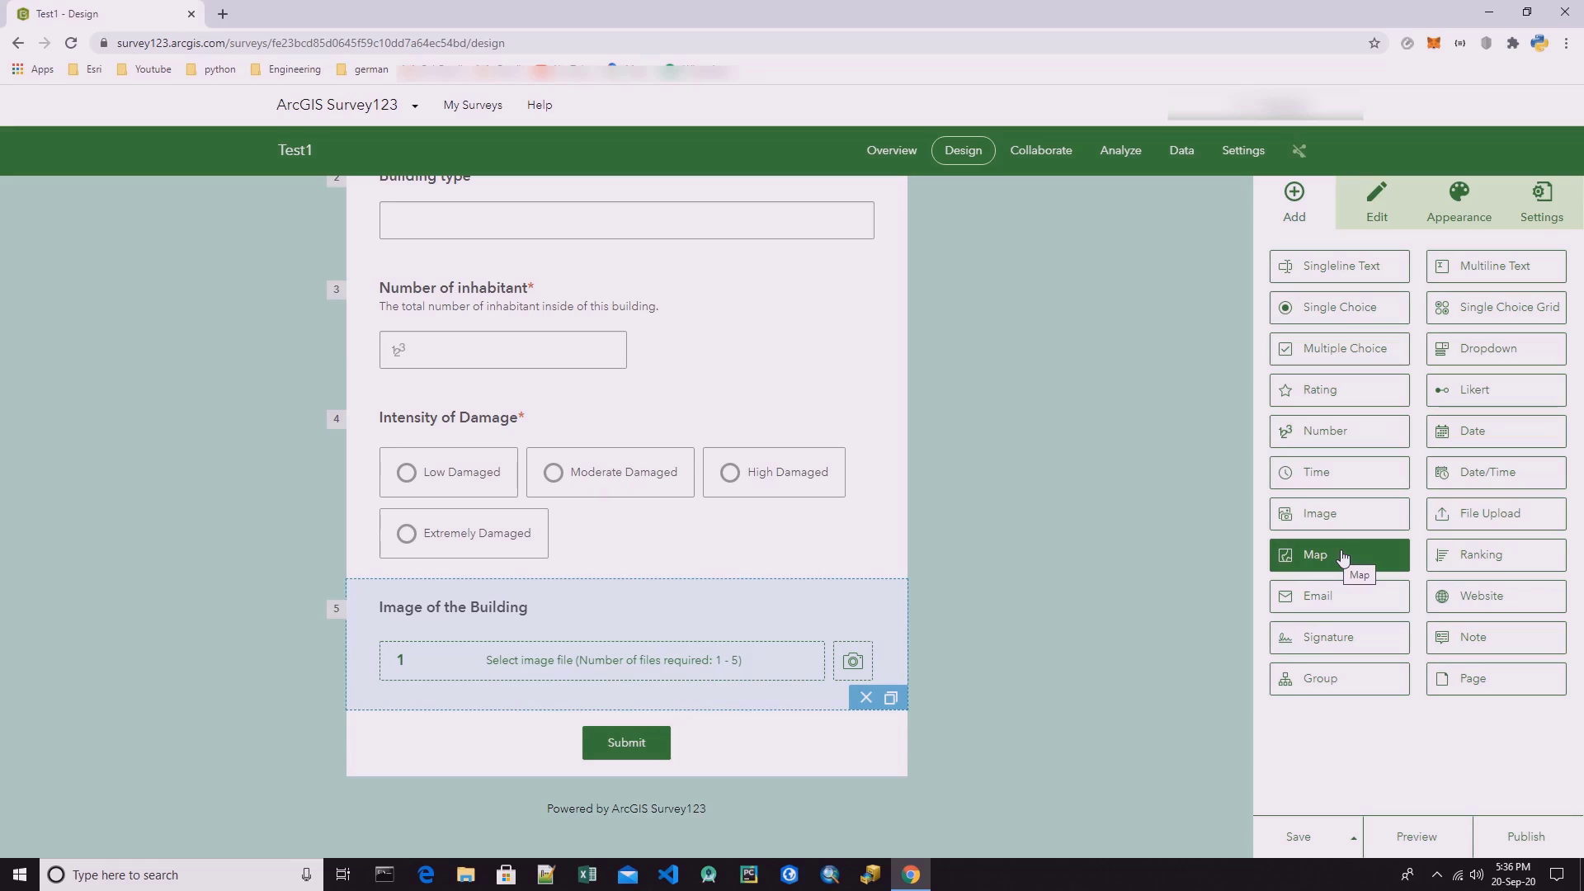
drag(1334, 564, 592, 717)
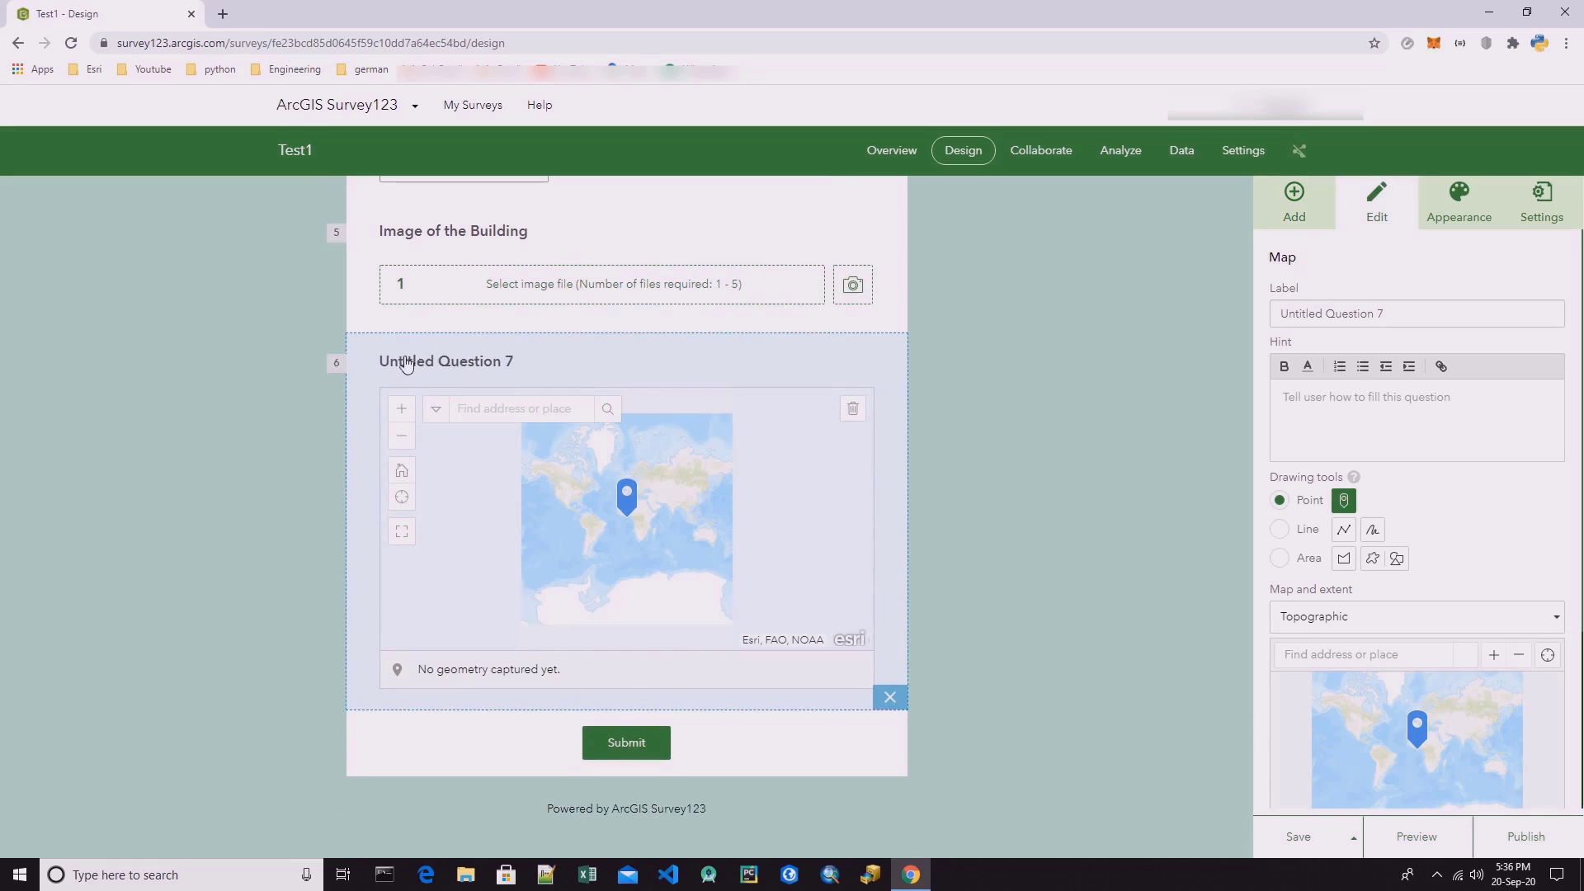
triple_click(1382, 315)
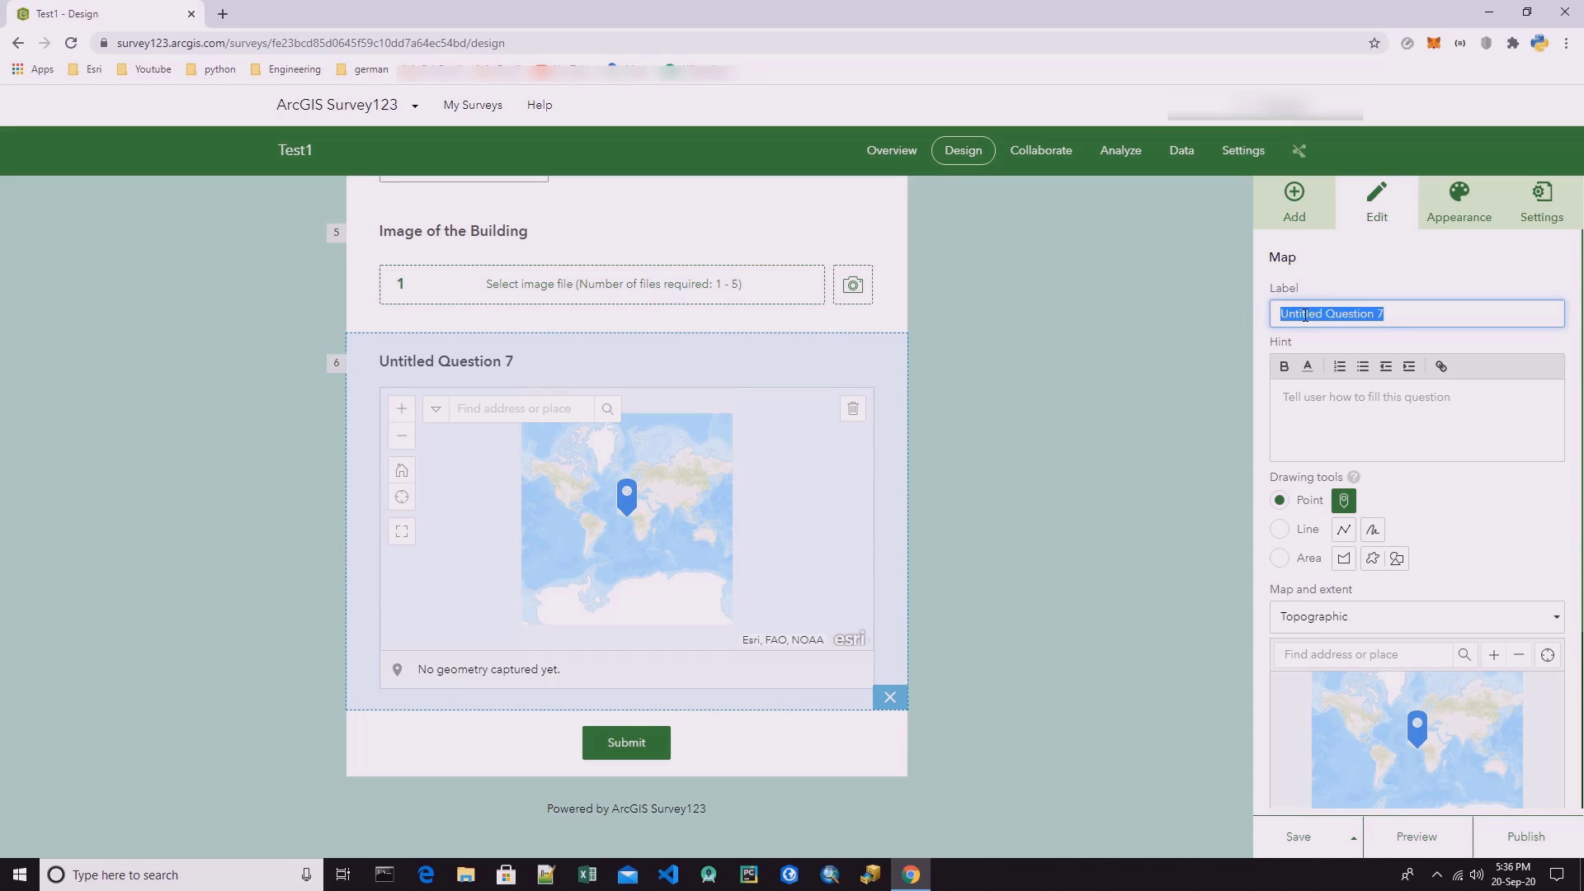
double_click(1336, 312)
drag(1395, 312, 1283, 313)
text(Location)
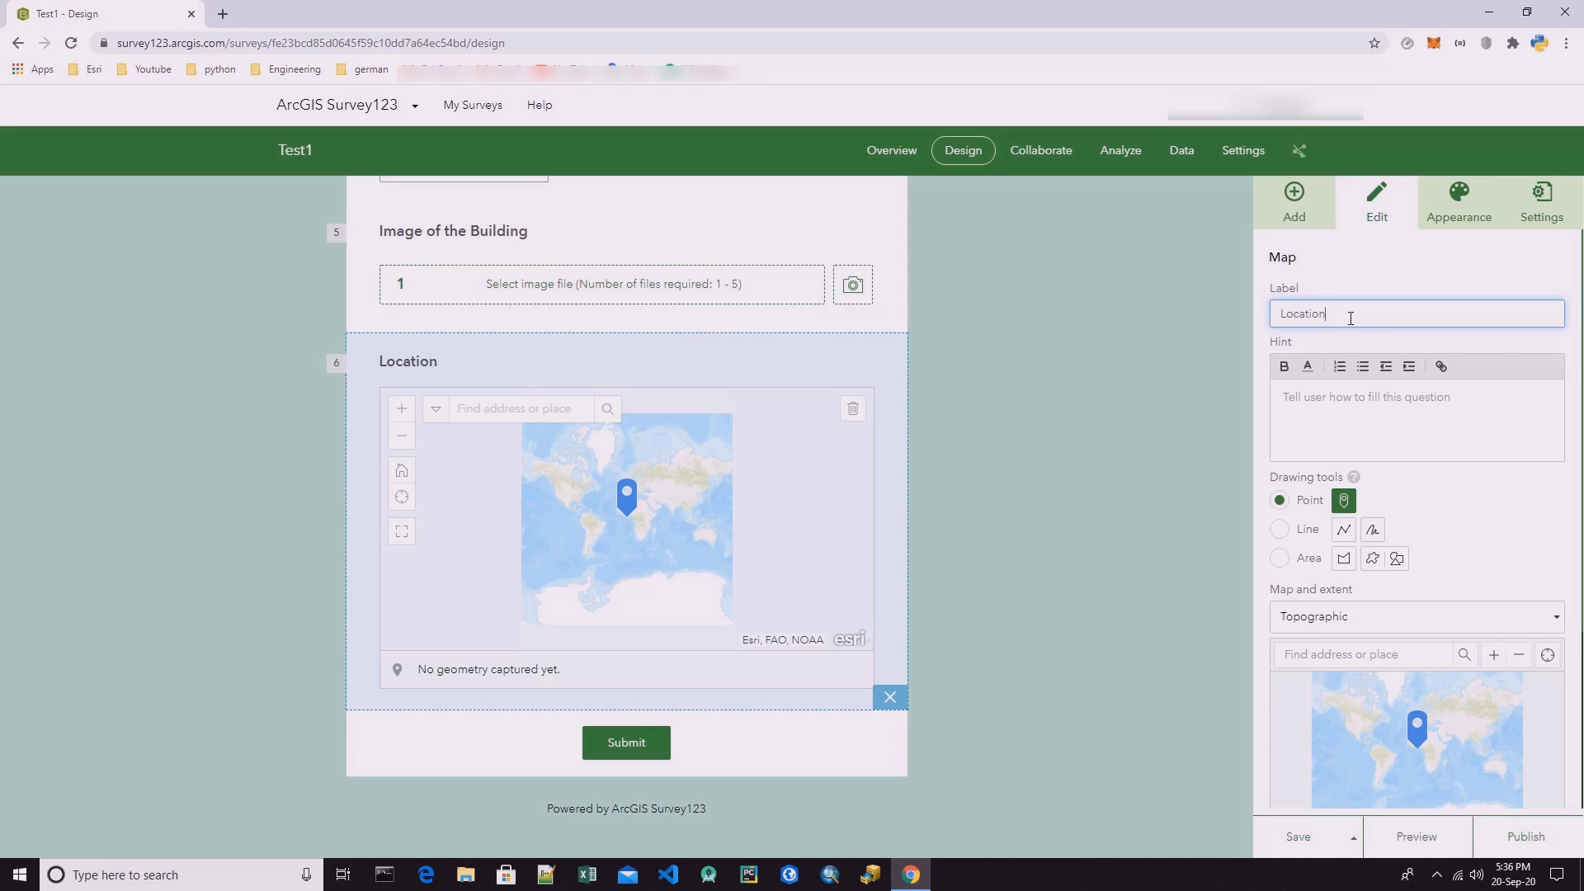
Give the Location question the hint "Here you should take the real location of the questionaries.".
click(1348, 404)
text(Here you )
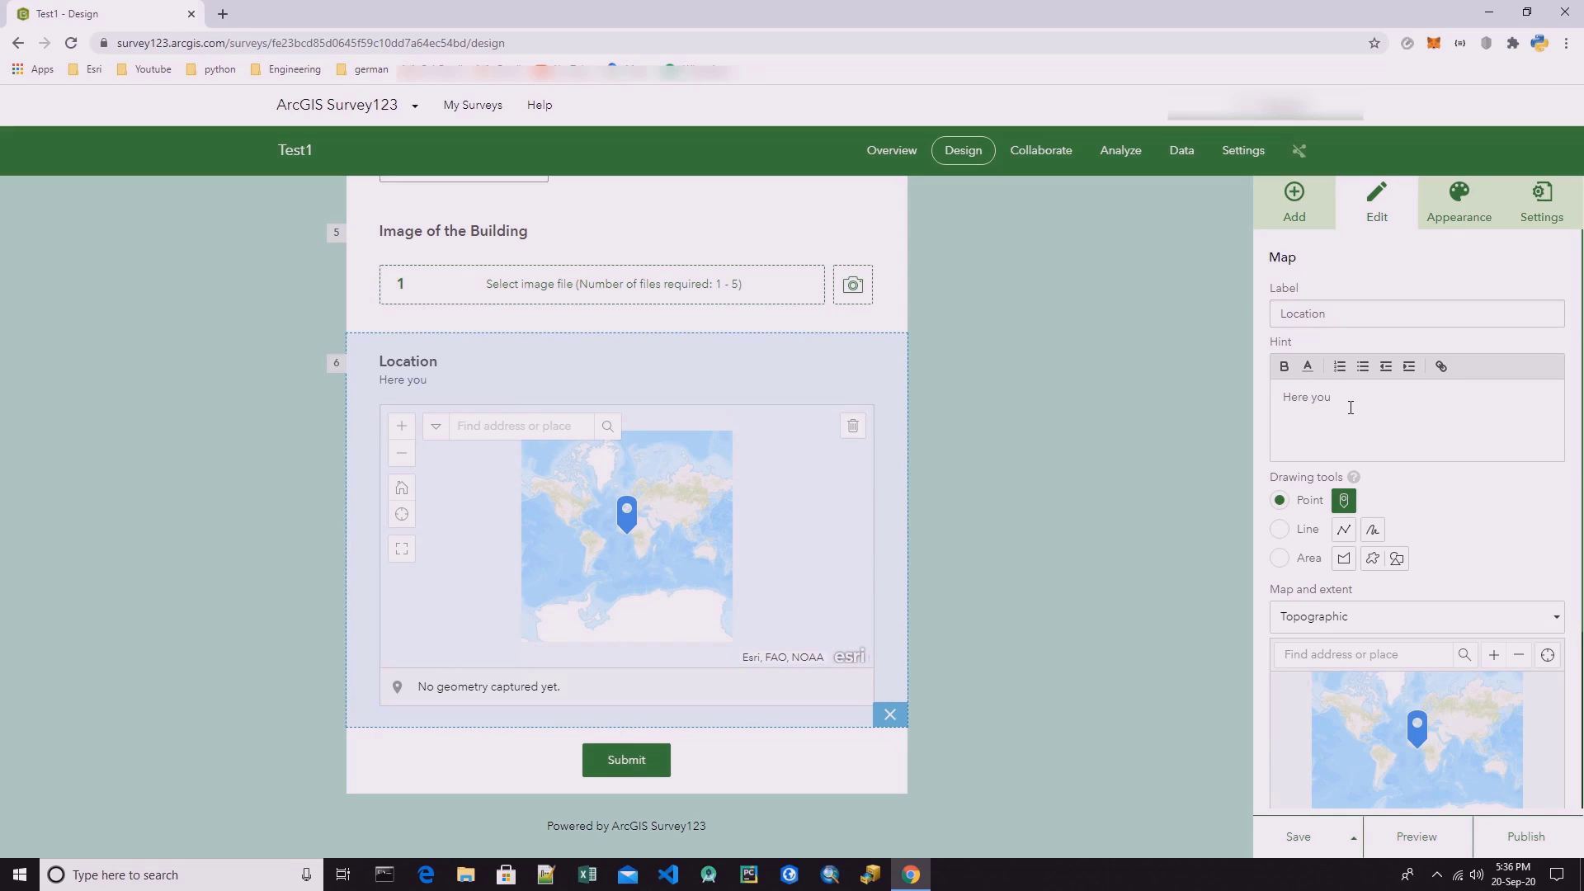
text(should take the real locat)
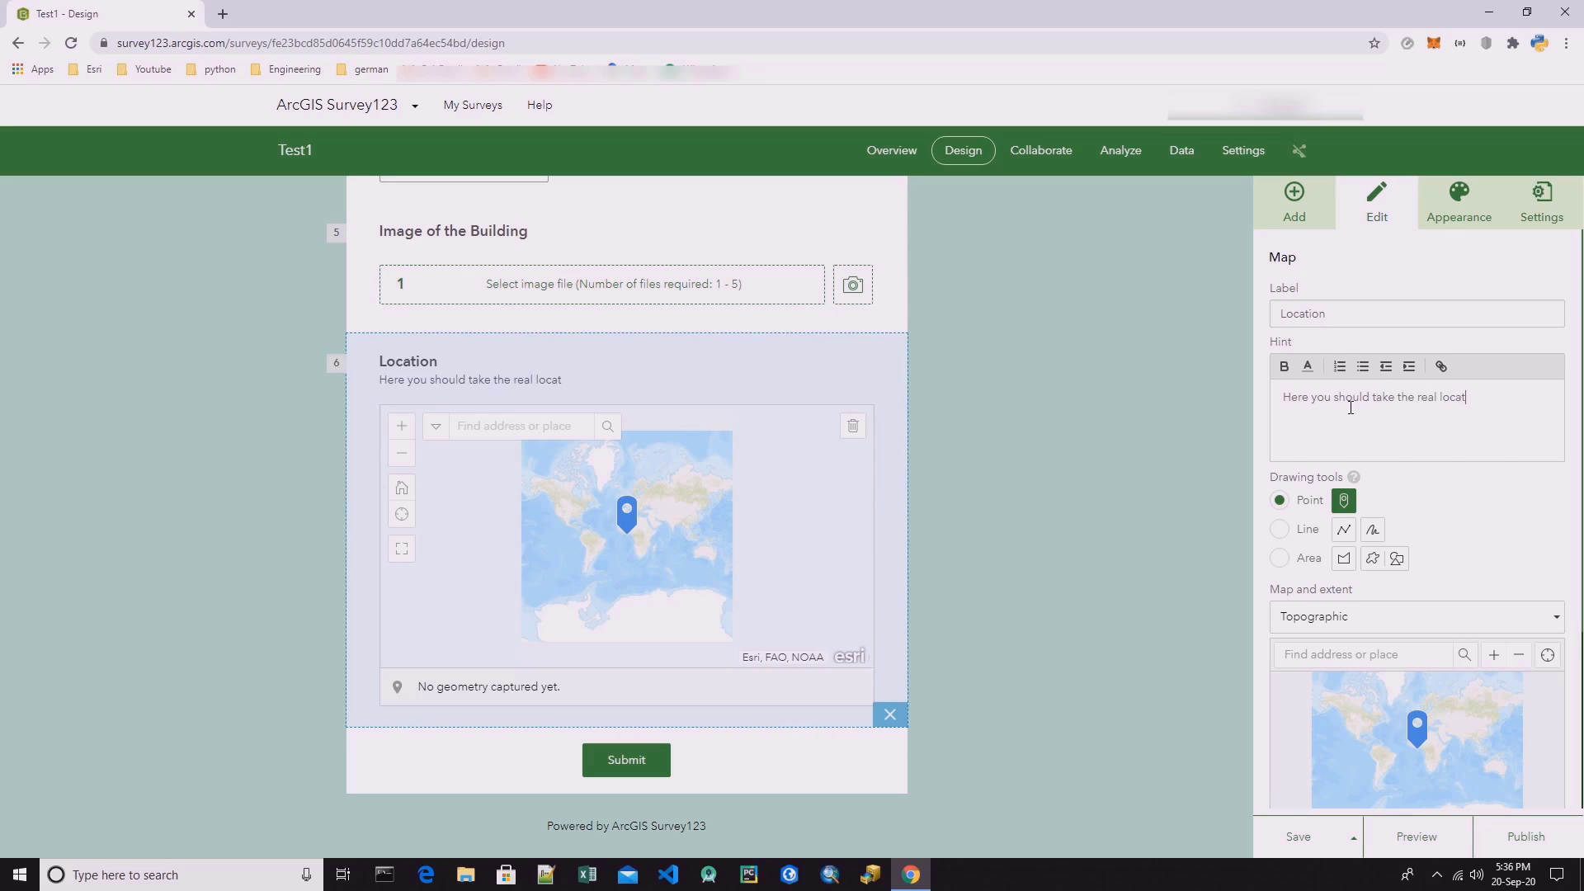
text(ion of the questionar)
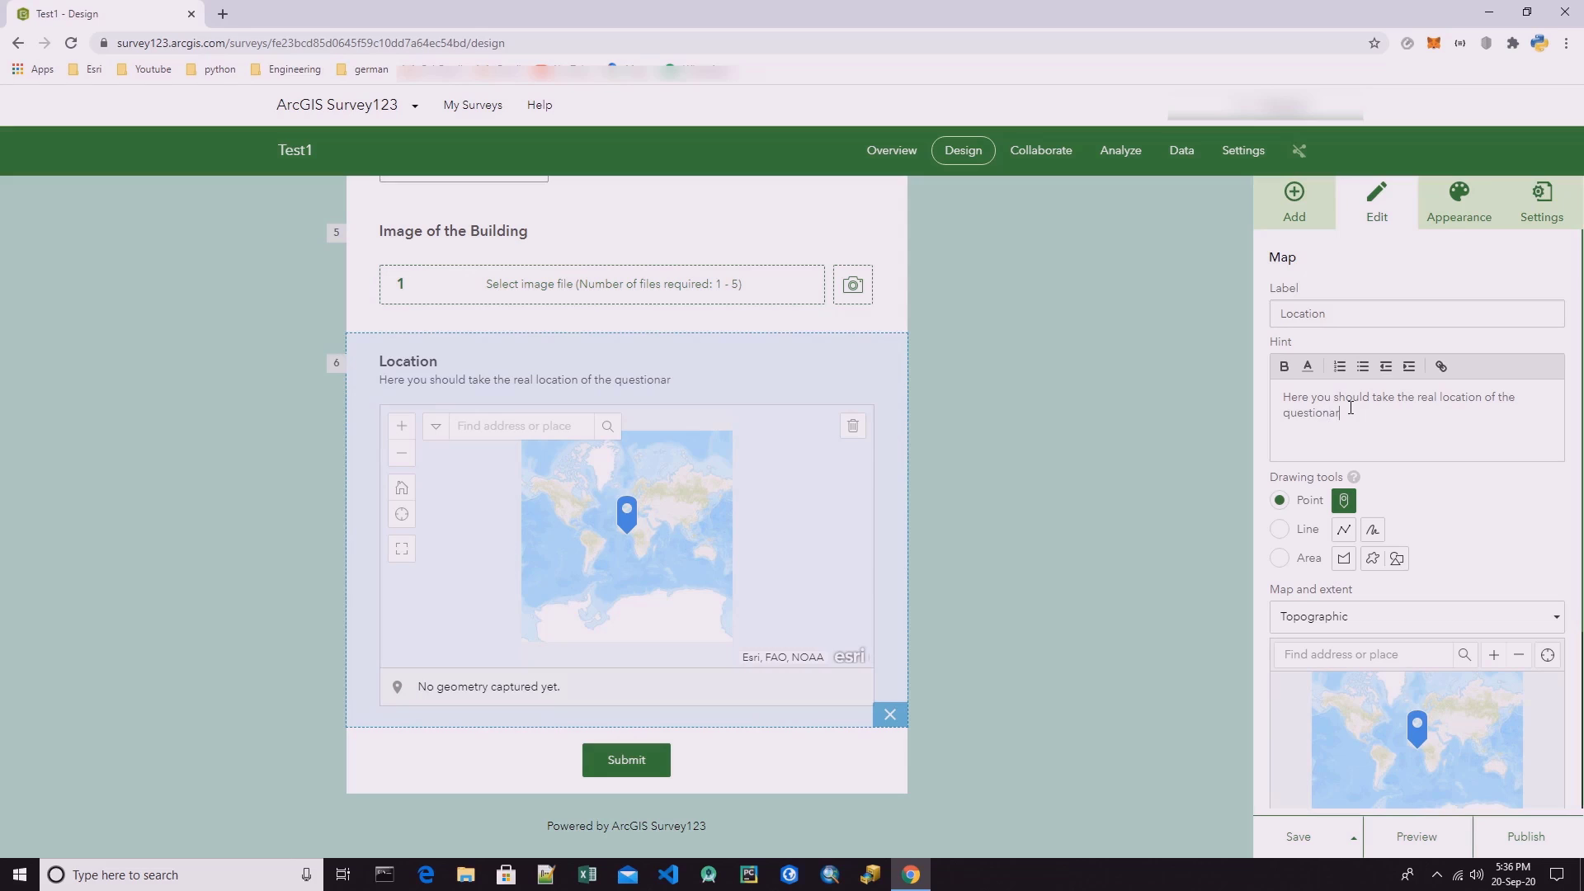
text(ies.)
Have the Location question ask for the device's location on opening, and centre its default map extent on Western Europe.
scroll(1227, 517, down, 1)
scroll(1379, 523, down, 3)
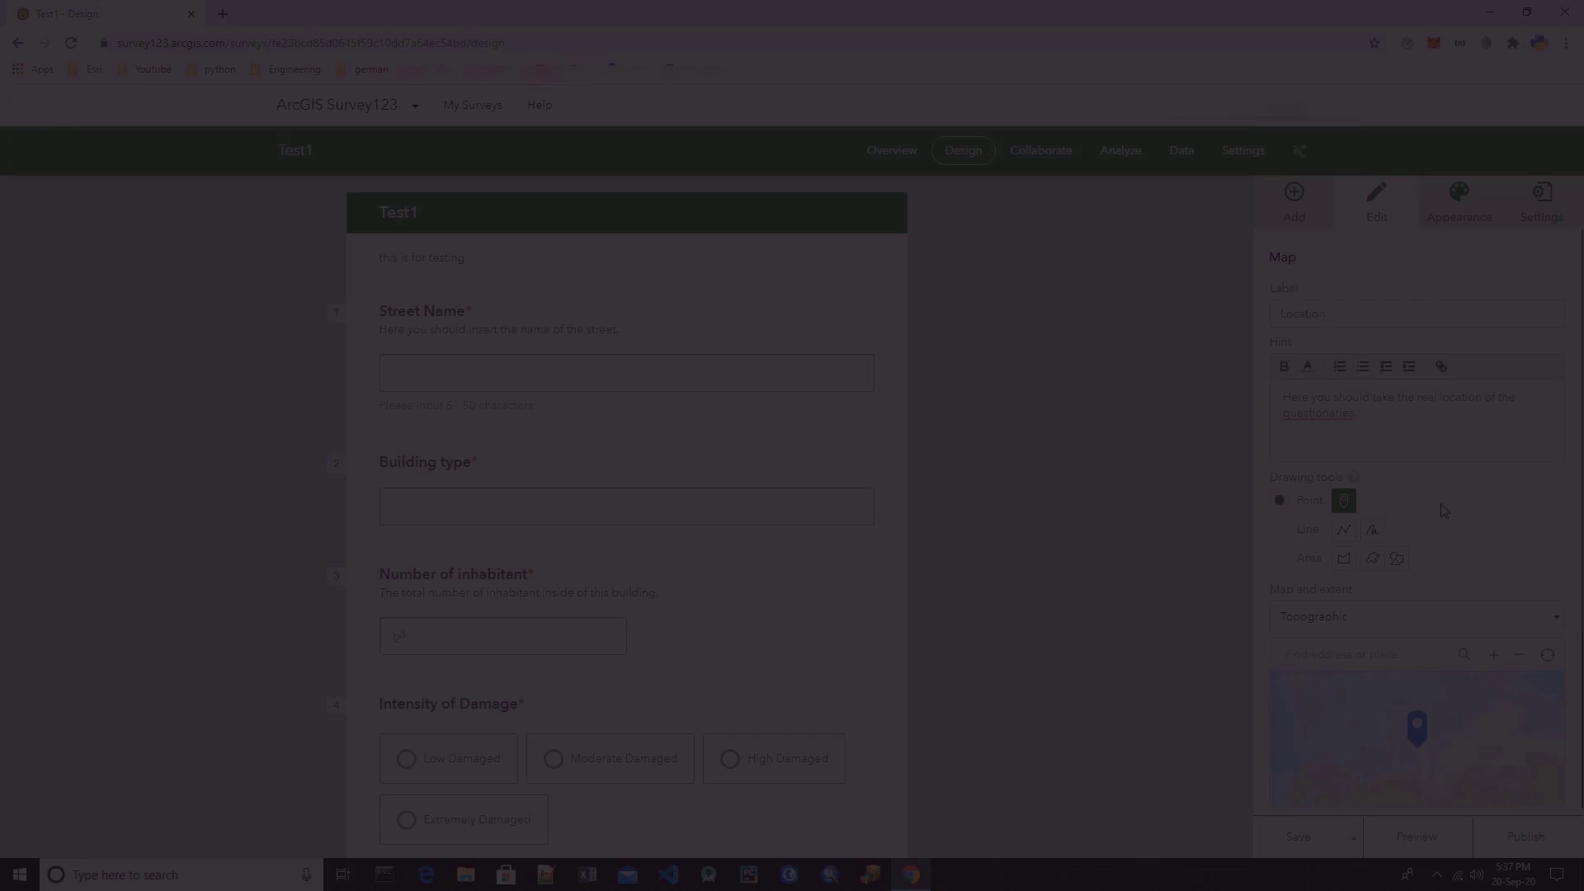
scroll(1443, 510, down, 3)
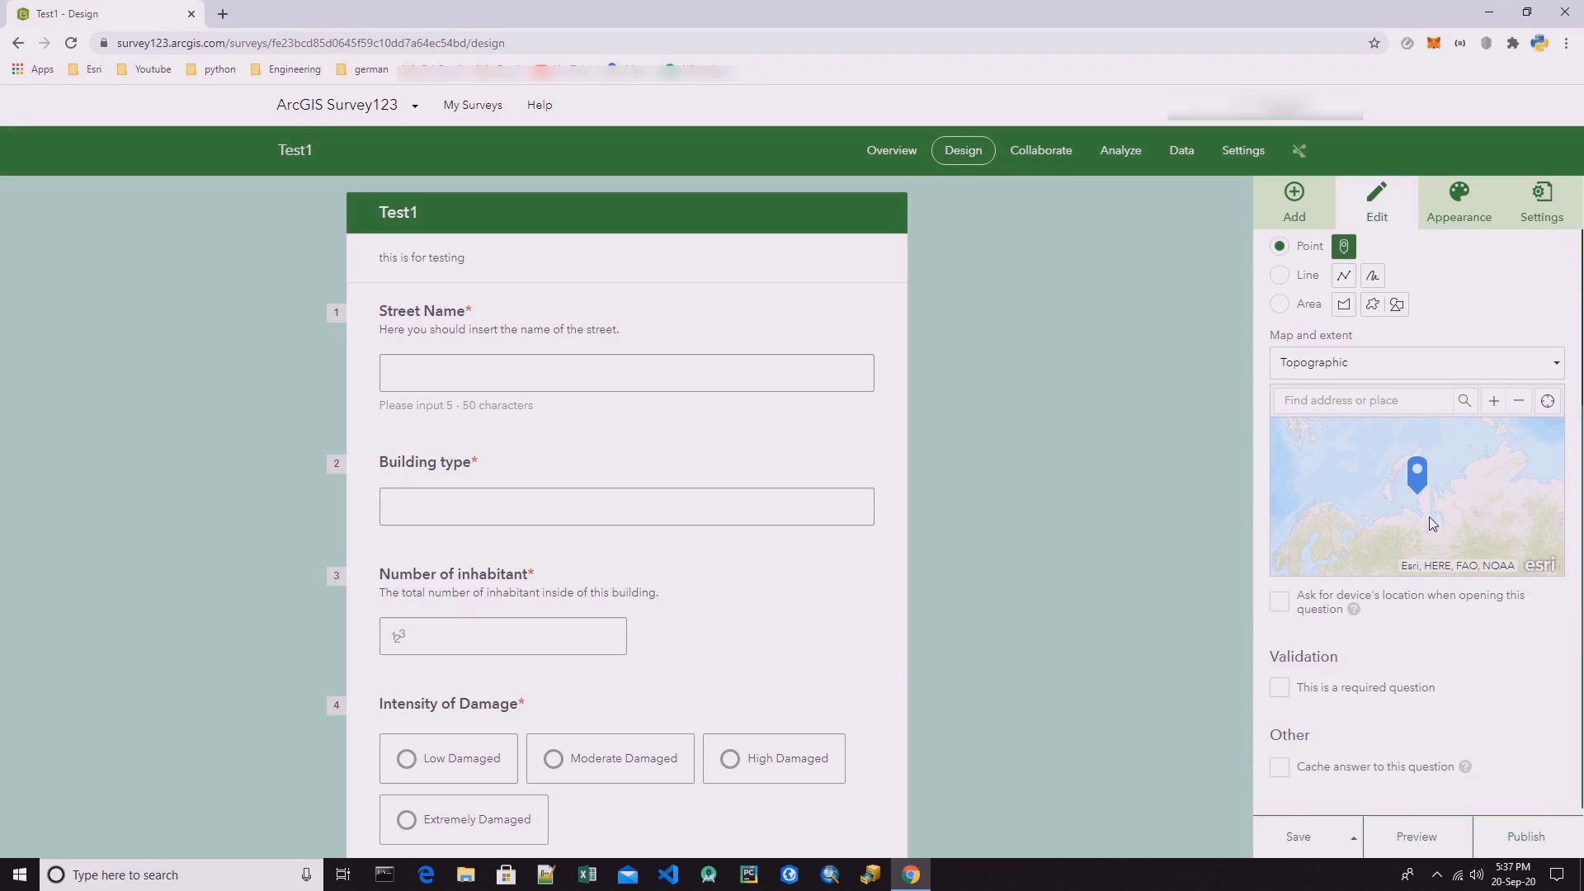
click(1279, 607)
drag(1357, 532, 1337, 411)
drag(1348, 505, 1468, 495)
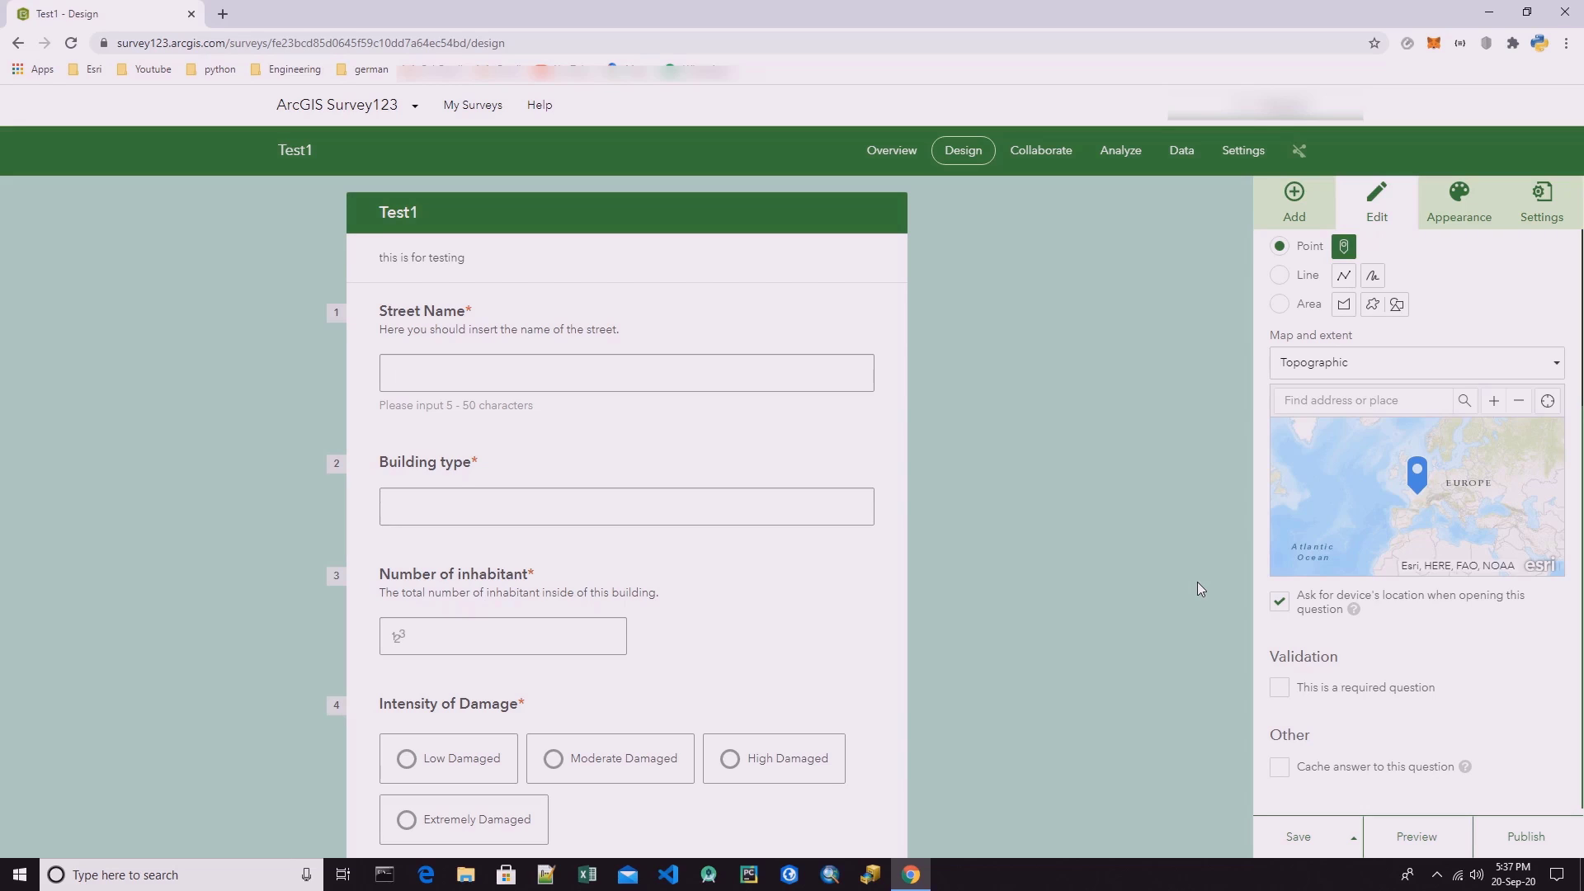
Make the Location question required and check its map in the form.
scroll(1230, 610, down, 2)
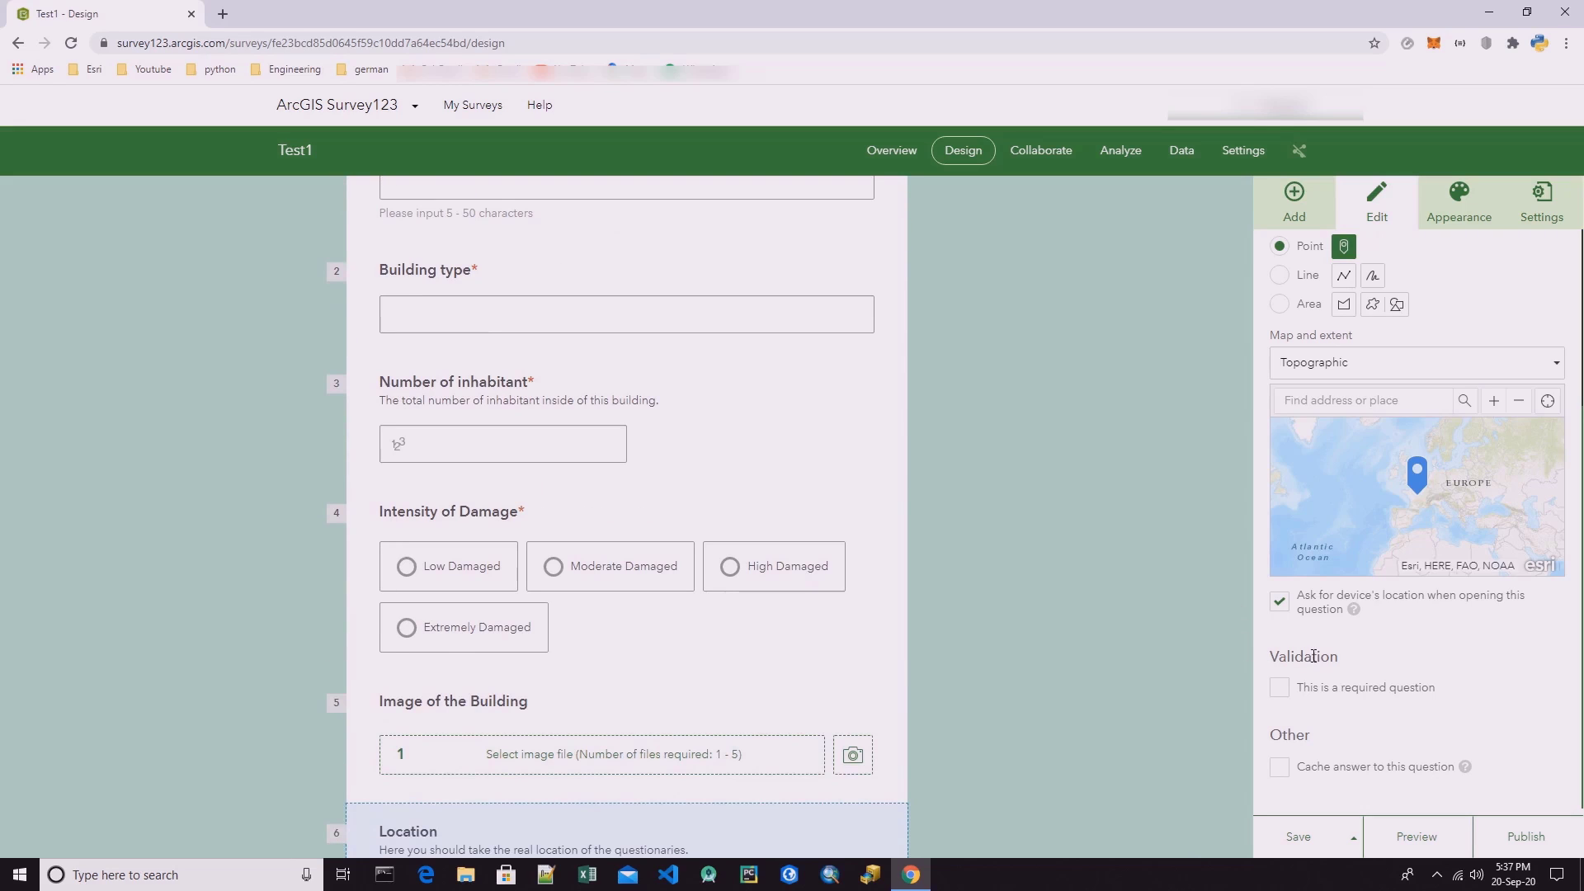
click(1279, 688)
scroll(716, 676, down, 2)
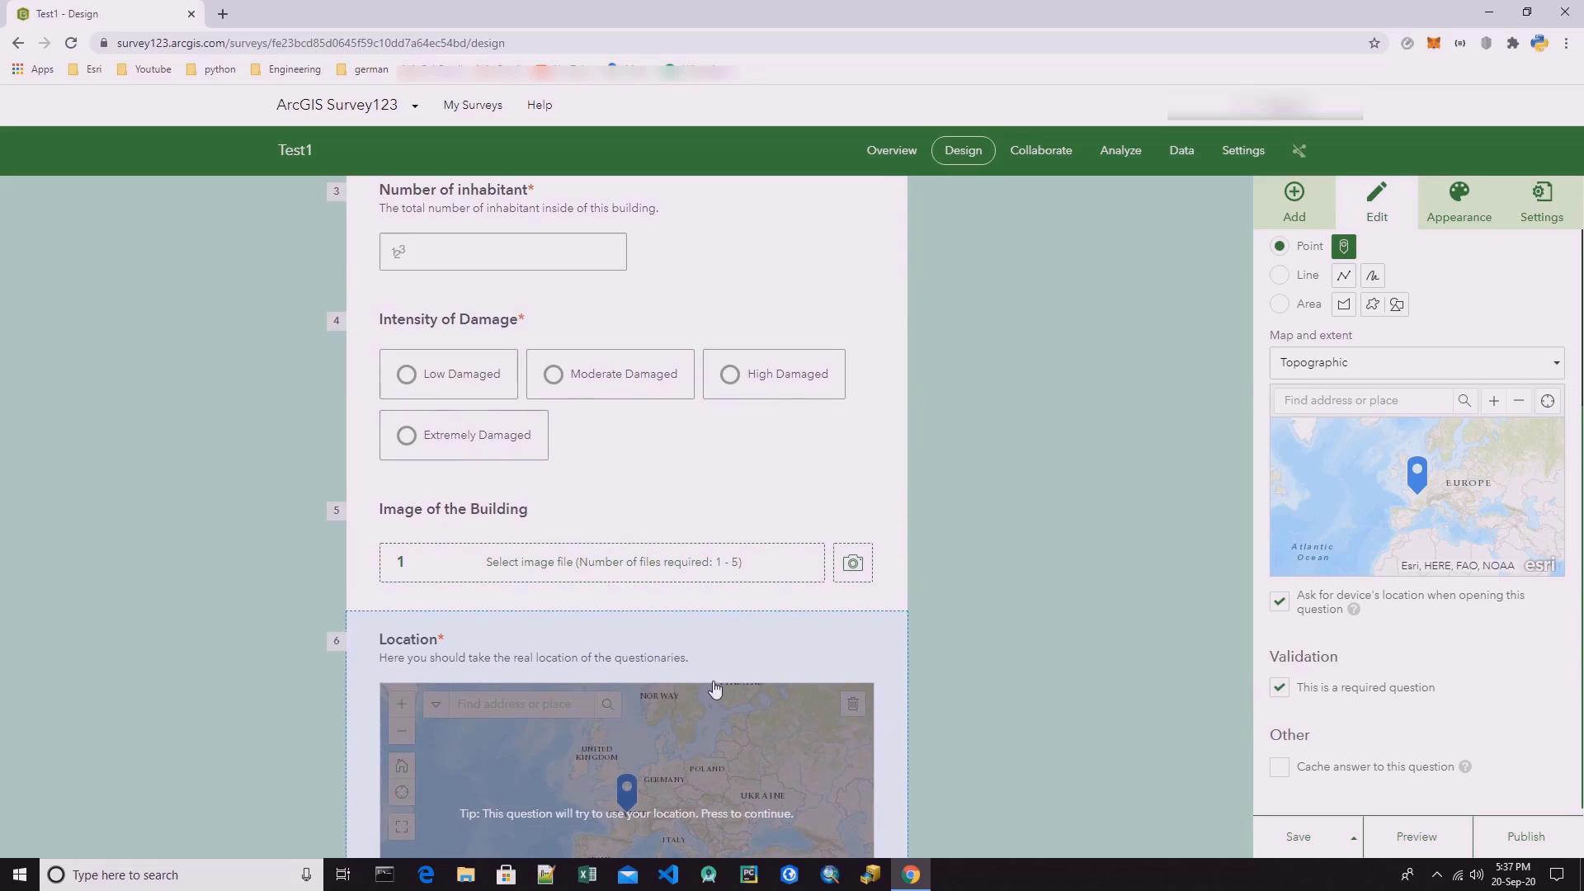
scroll(1068, 590, down, 2)
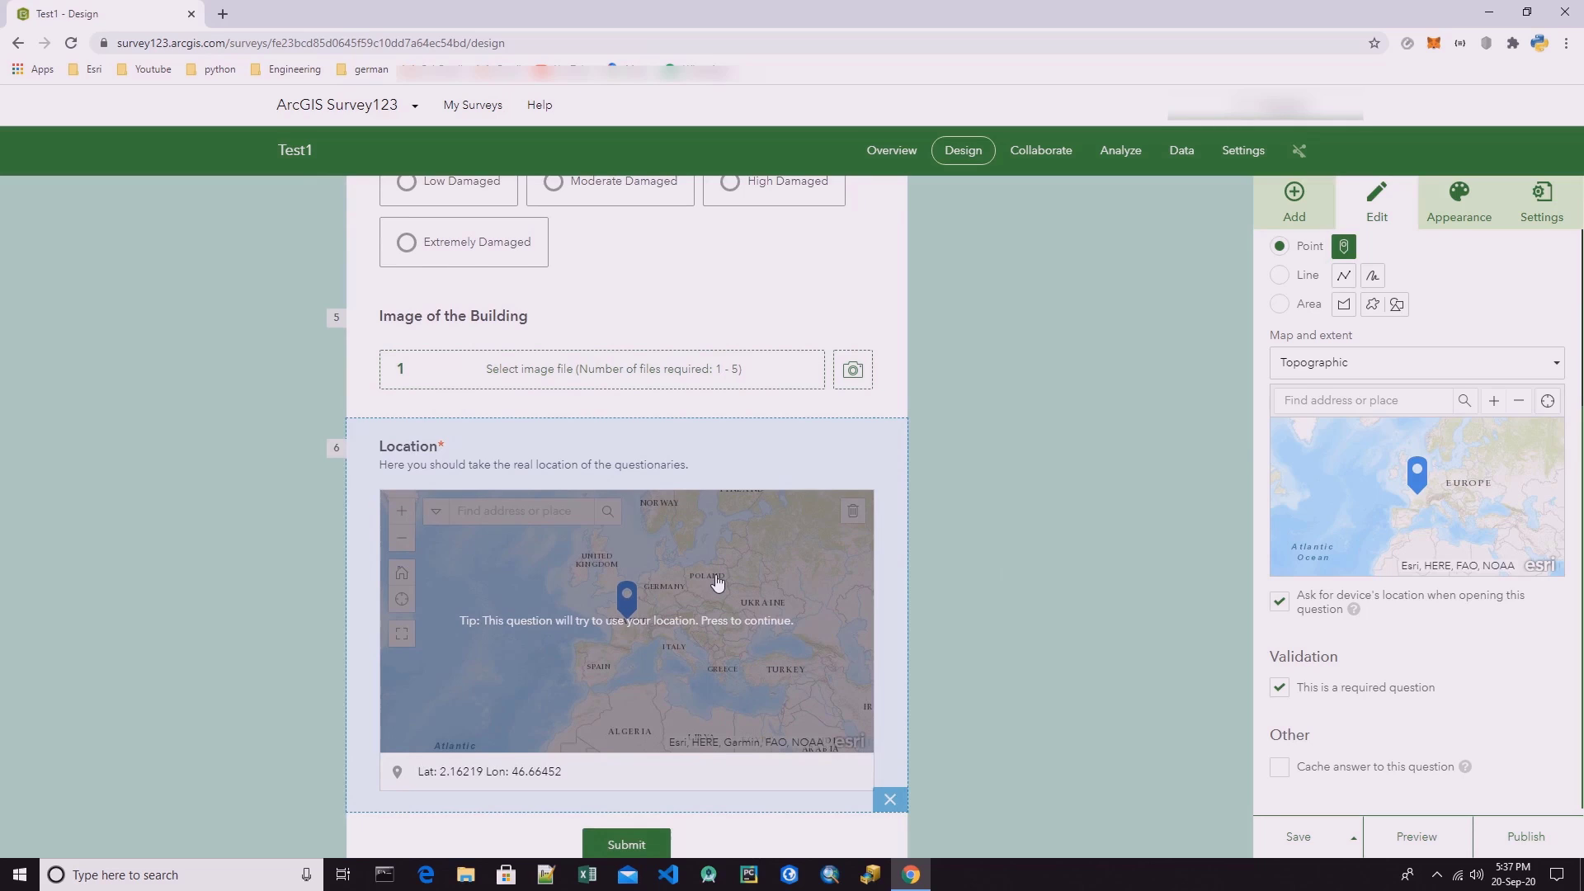
drag(655, 607, 666, 610)
Change the Location question's basemap to Streets and look through the whole form.
click(1555, 367)
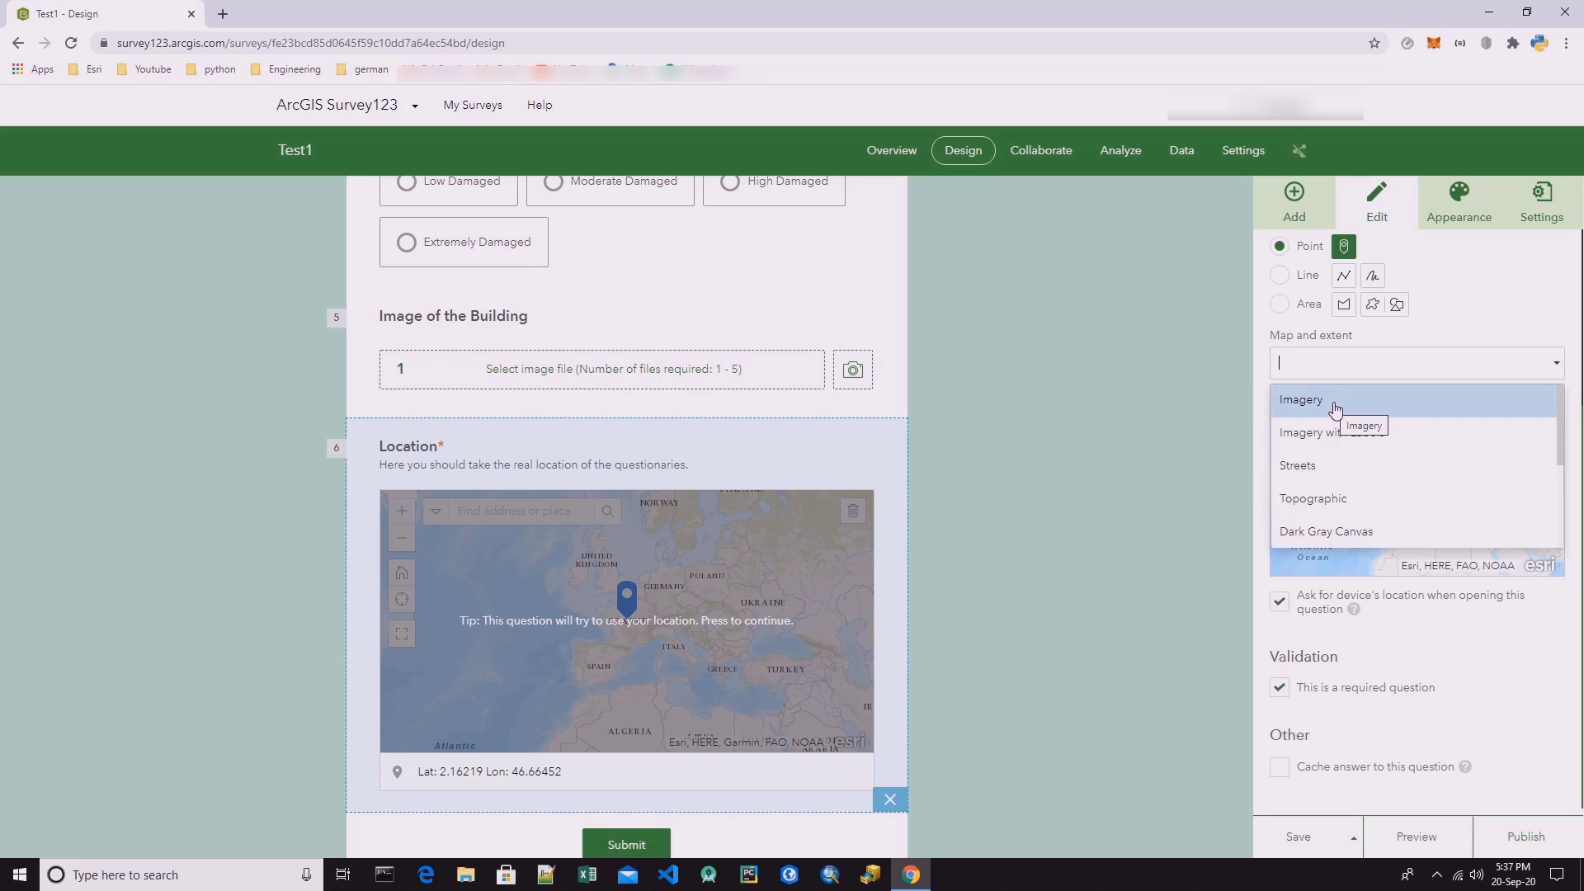
click(1323, 472)
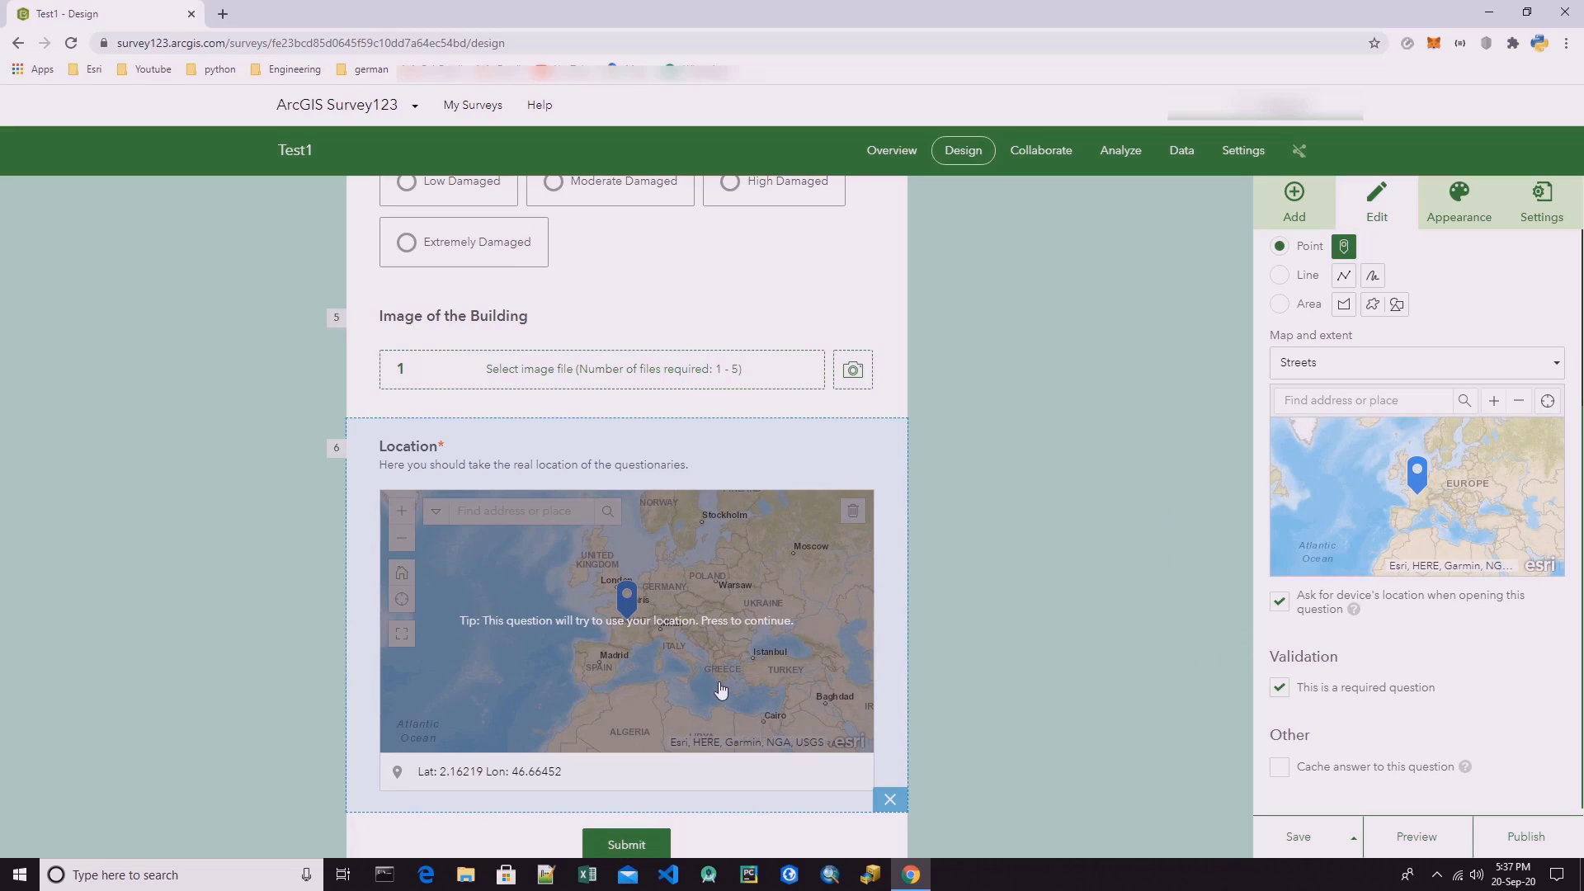
scroll(730, 779, down, 1)
scroll(915, 660, up, 8)
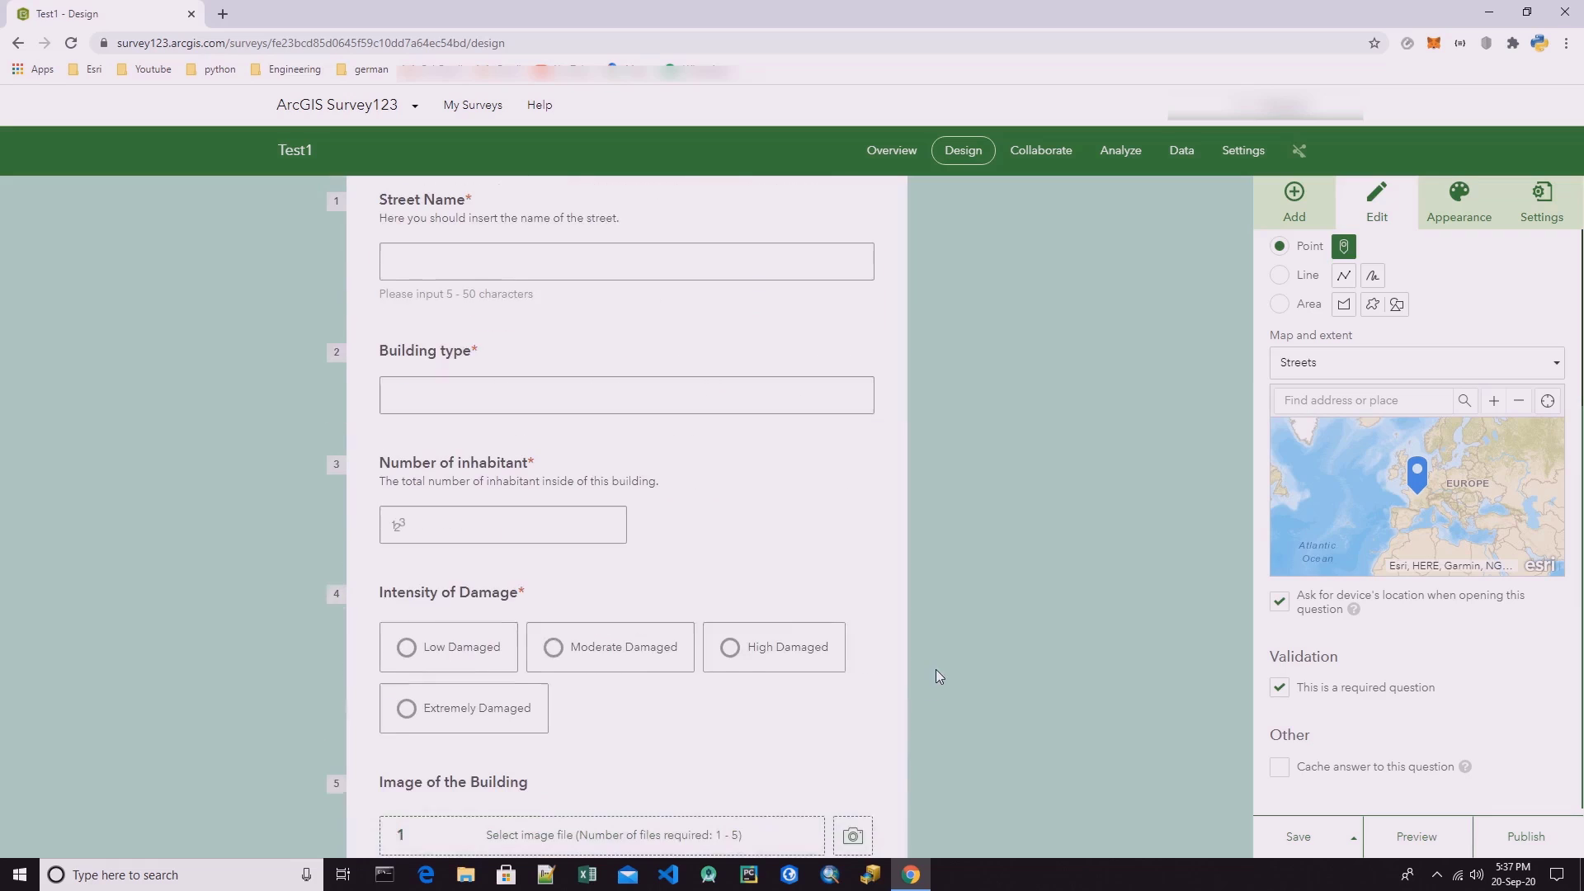
scroll(892, 640, down, 5)
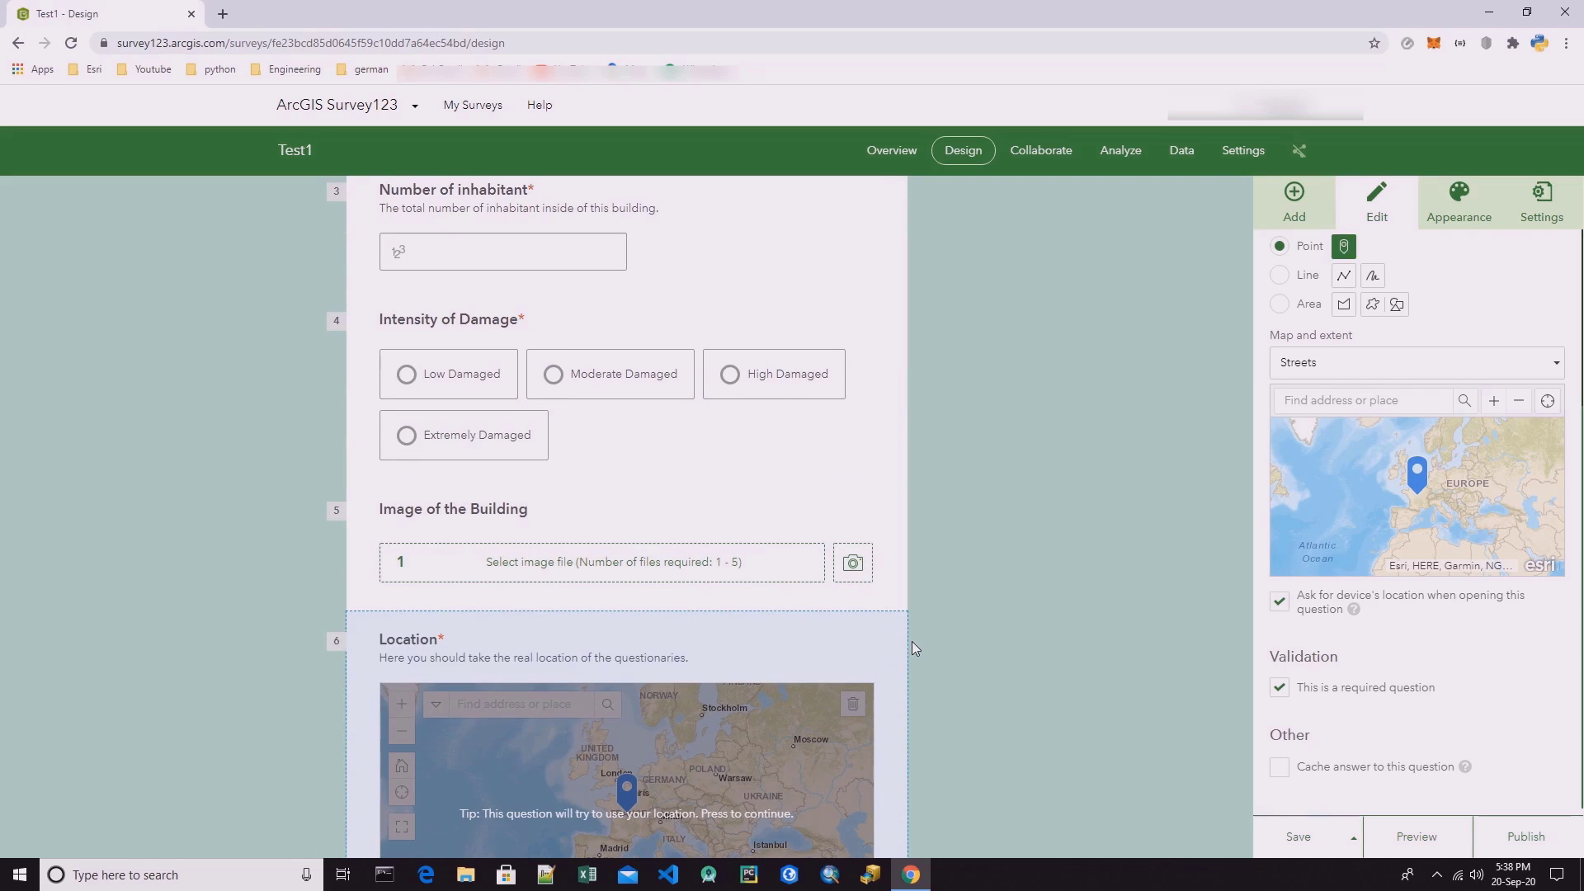
scroll(912, 642, down, 4)
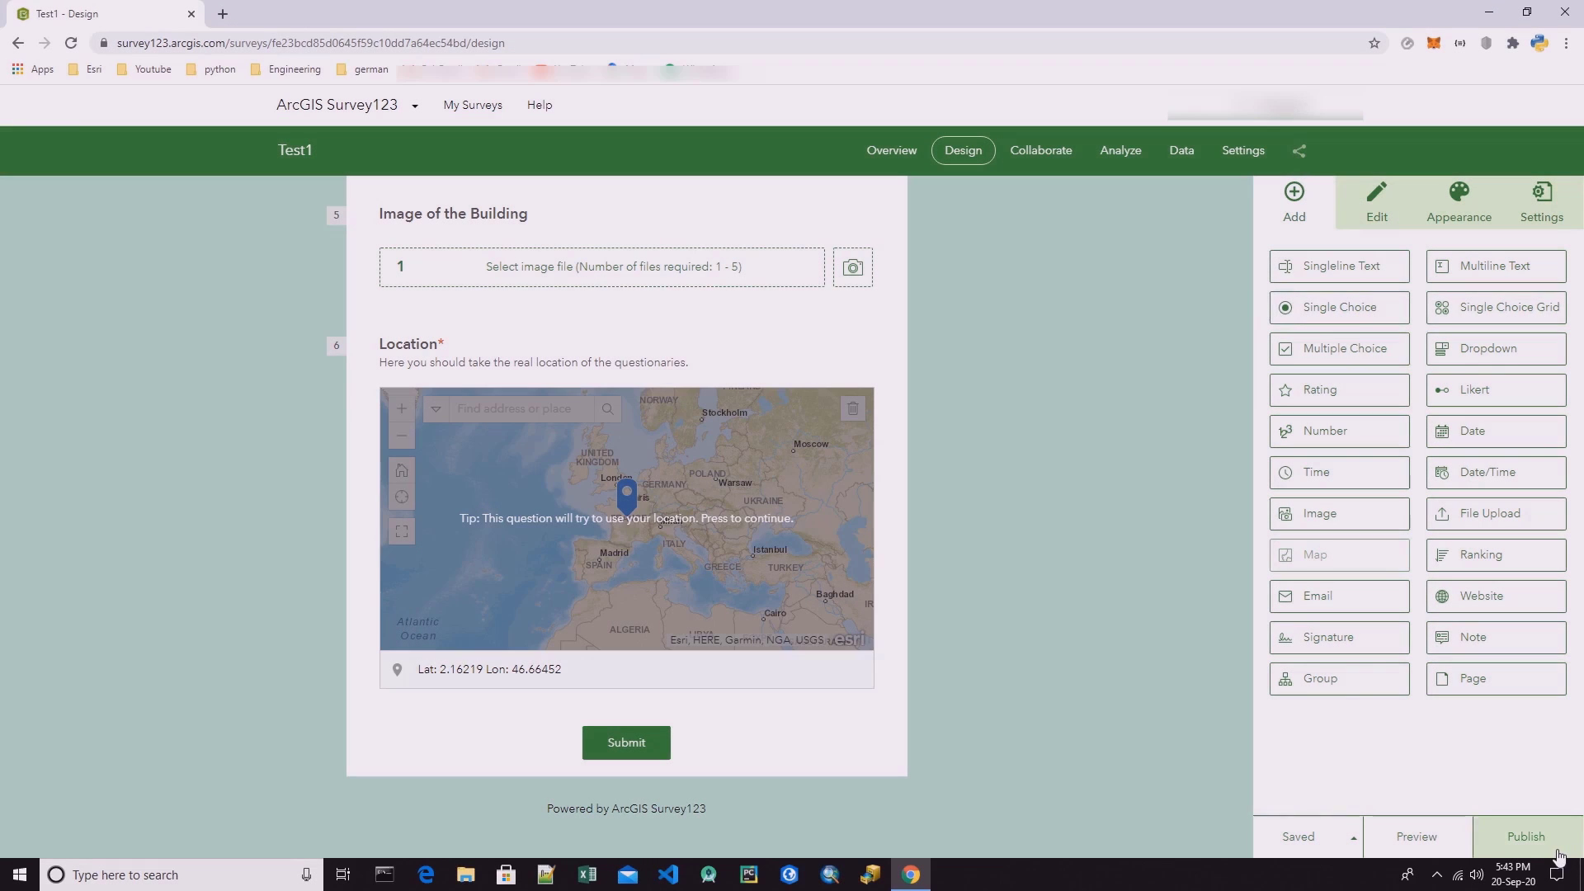
Open the survey's share link in the browser and look over the published form.
click(1300, 156)
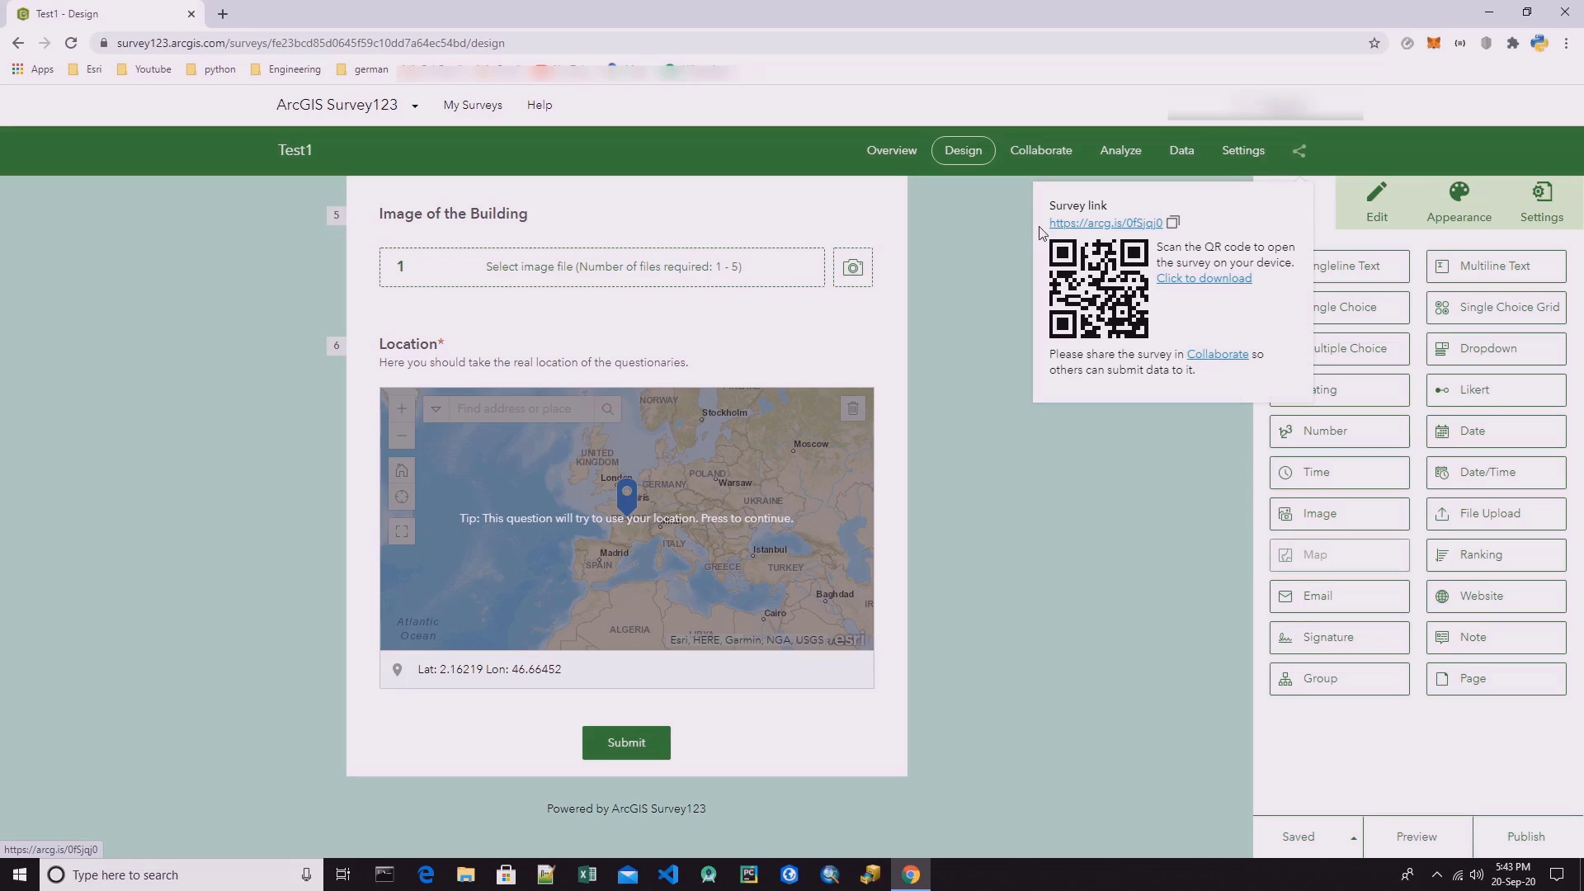
click(1126, 228)
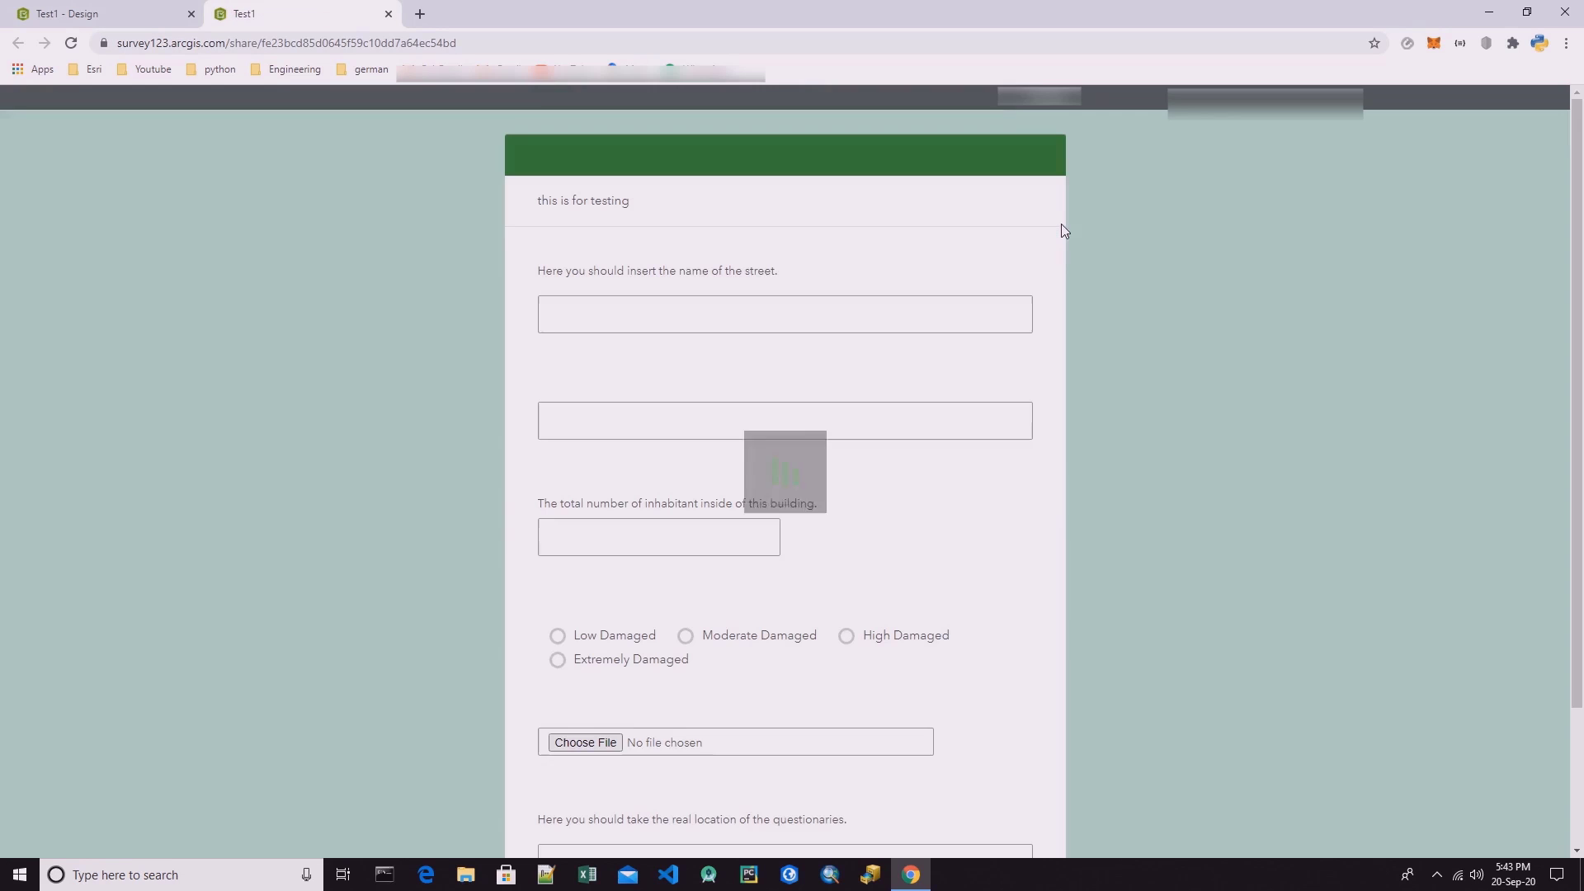
scroll(760, 431, down, 6)
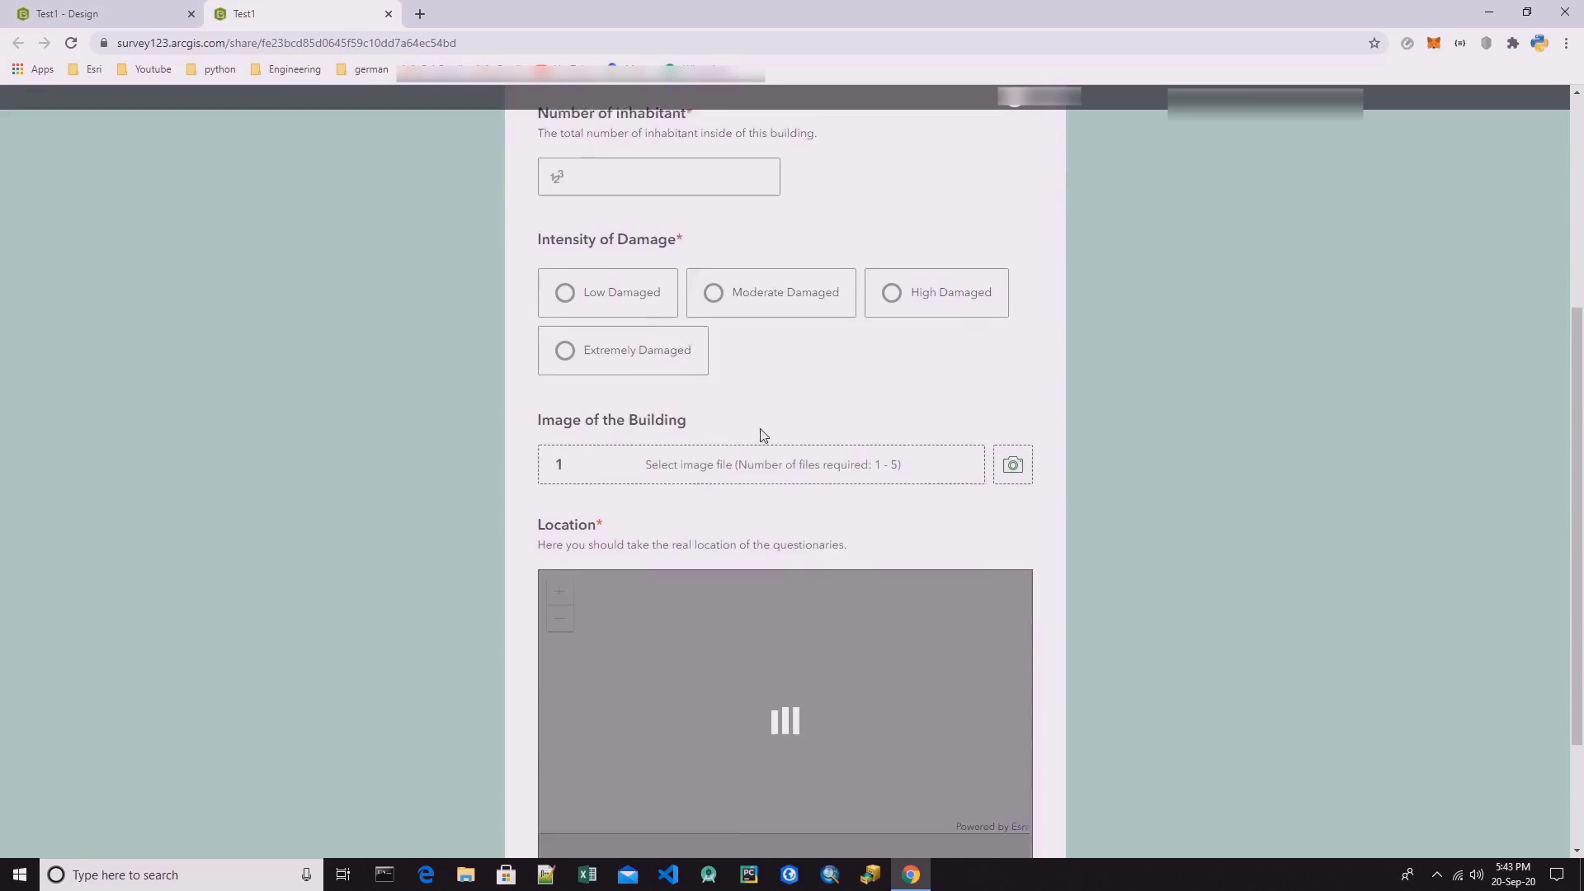
scroll(877, 358, up, 7)
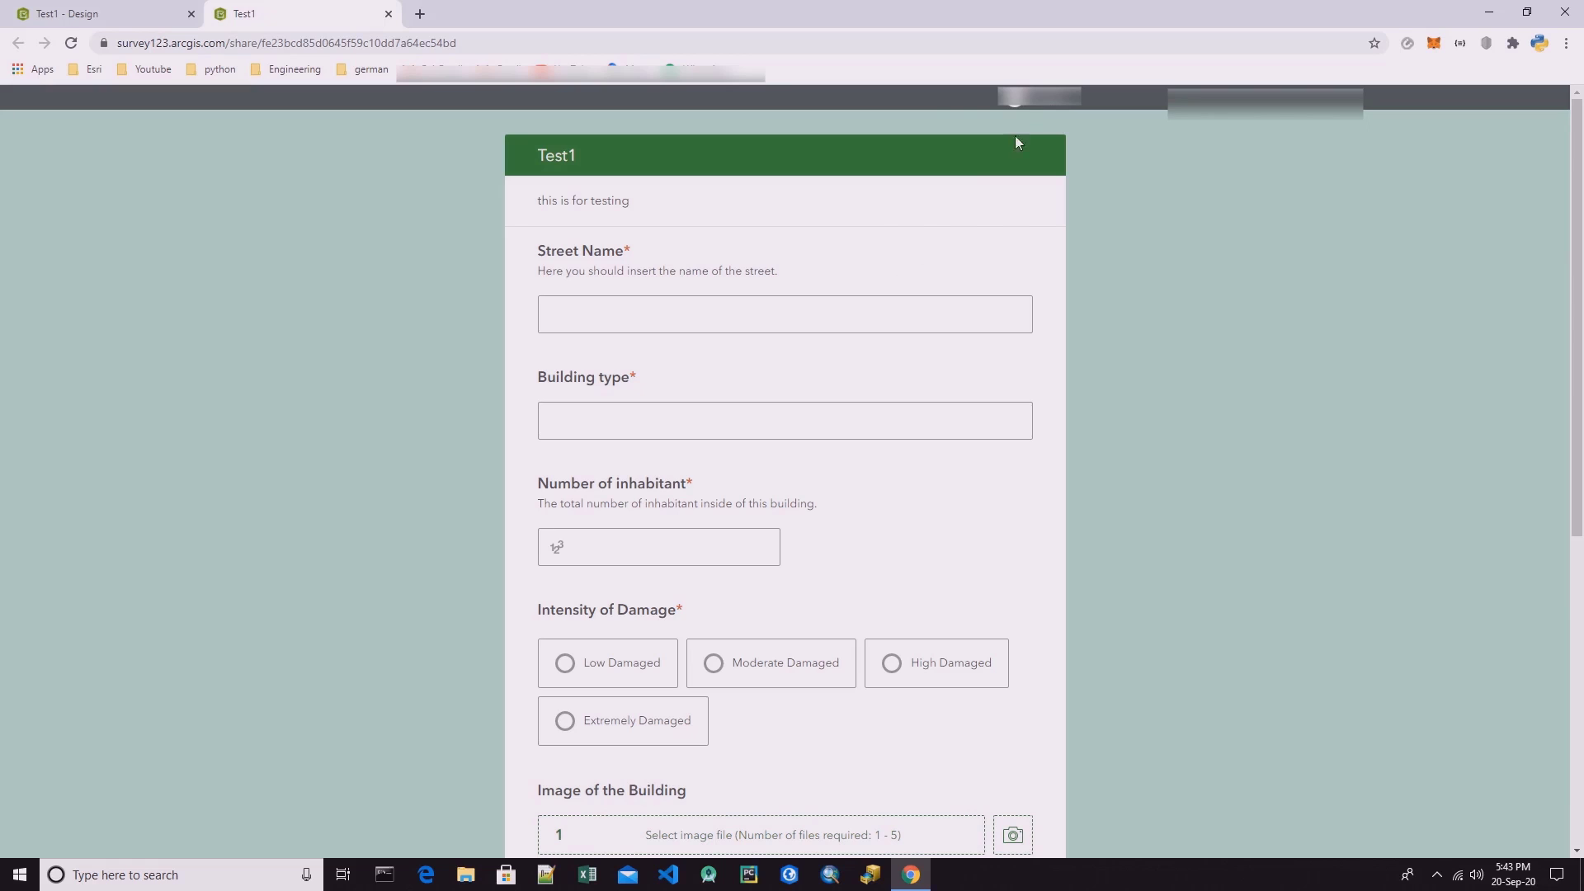
click(456, 46)
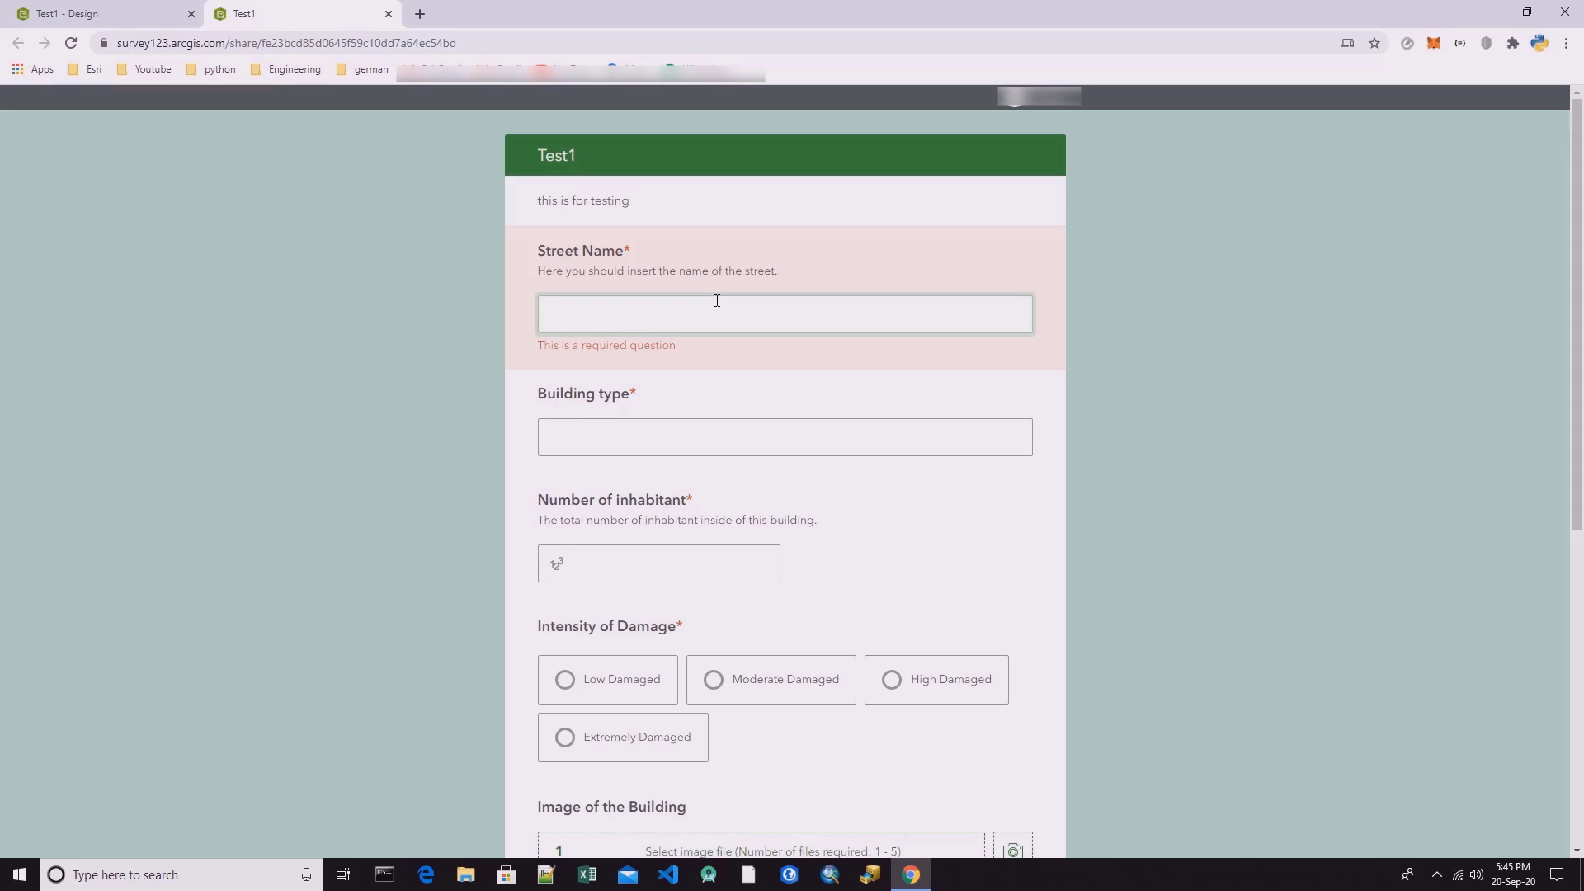
Fill in the published form's Street Name with "Street 1" and Building type with "Commercial".
text(Street 1)
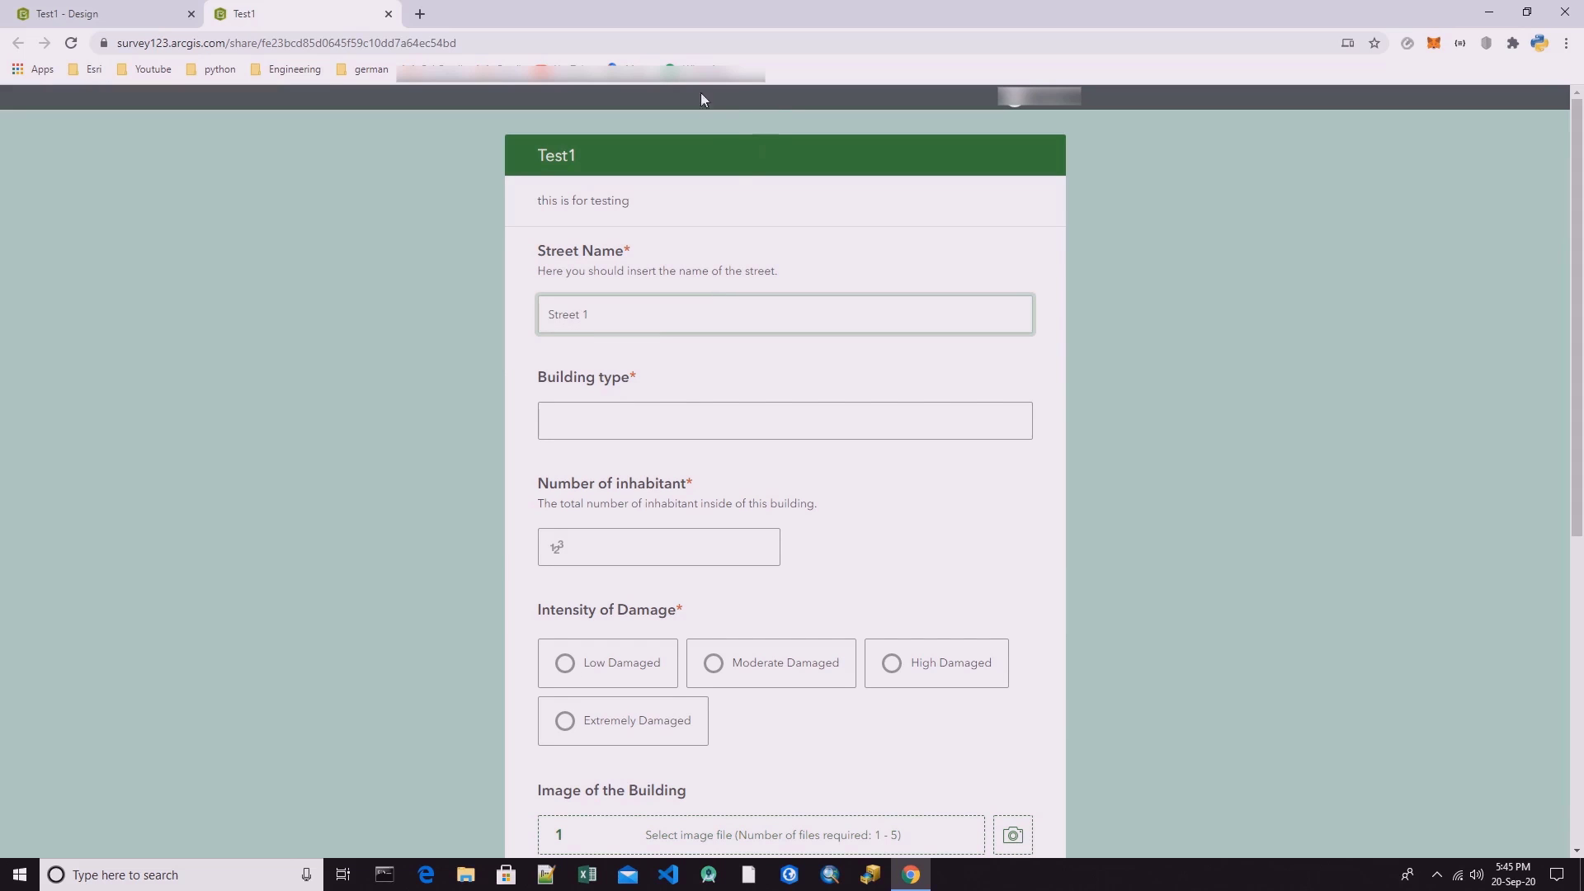
key(Tab)
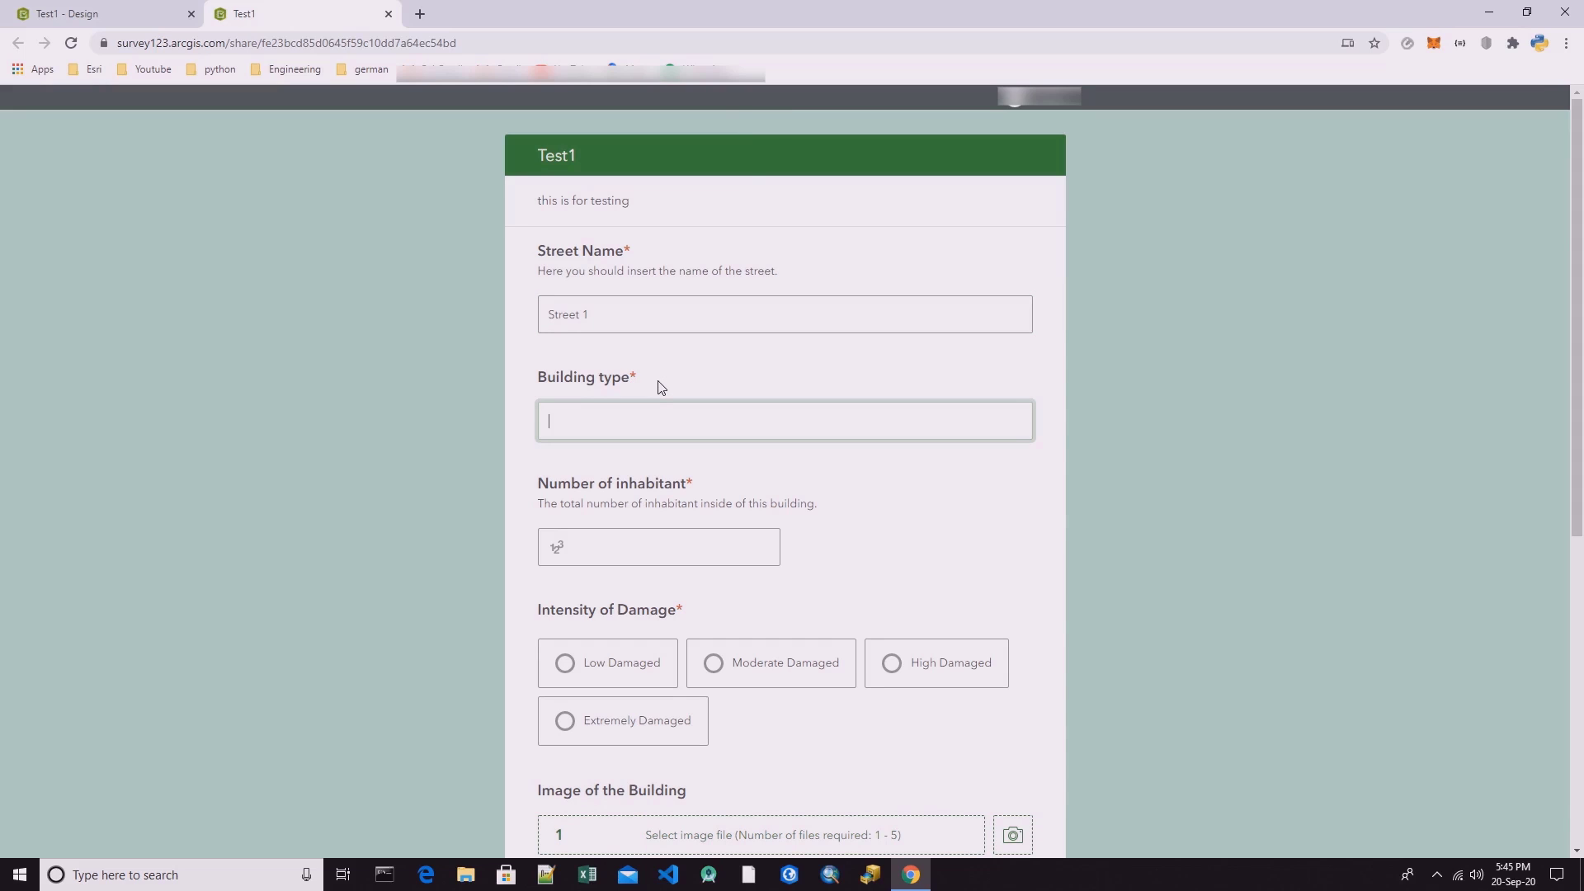
text(Comercial)
click(564, 421)
text(m)
Enter 0 for Number of inhabitant and choose Moderate Damaged for Intensity of Damage.
click(608, 550)
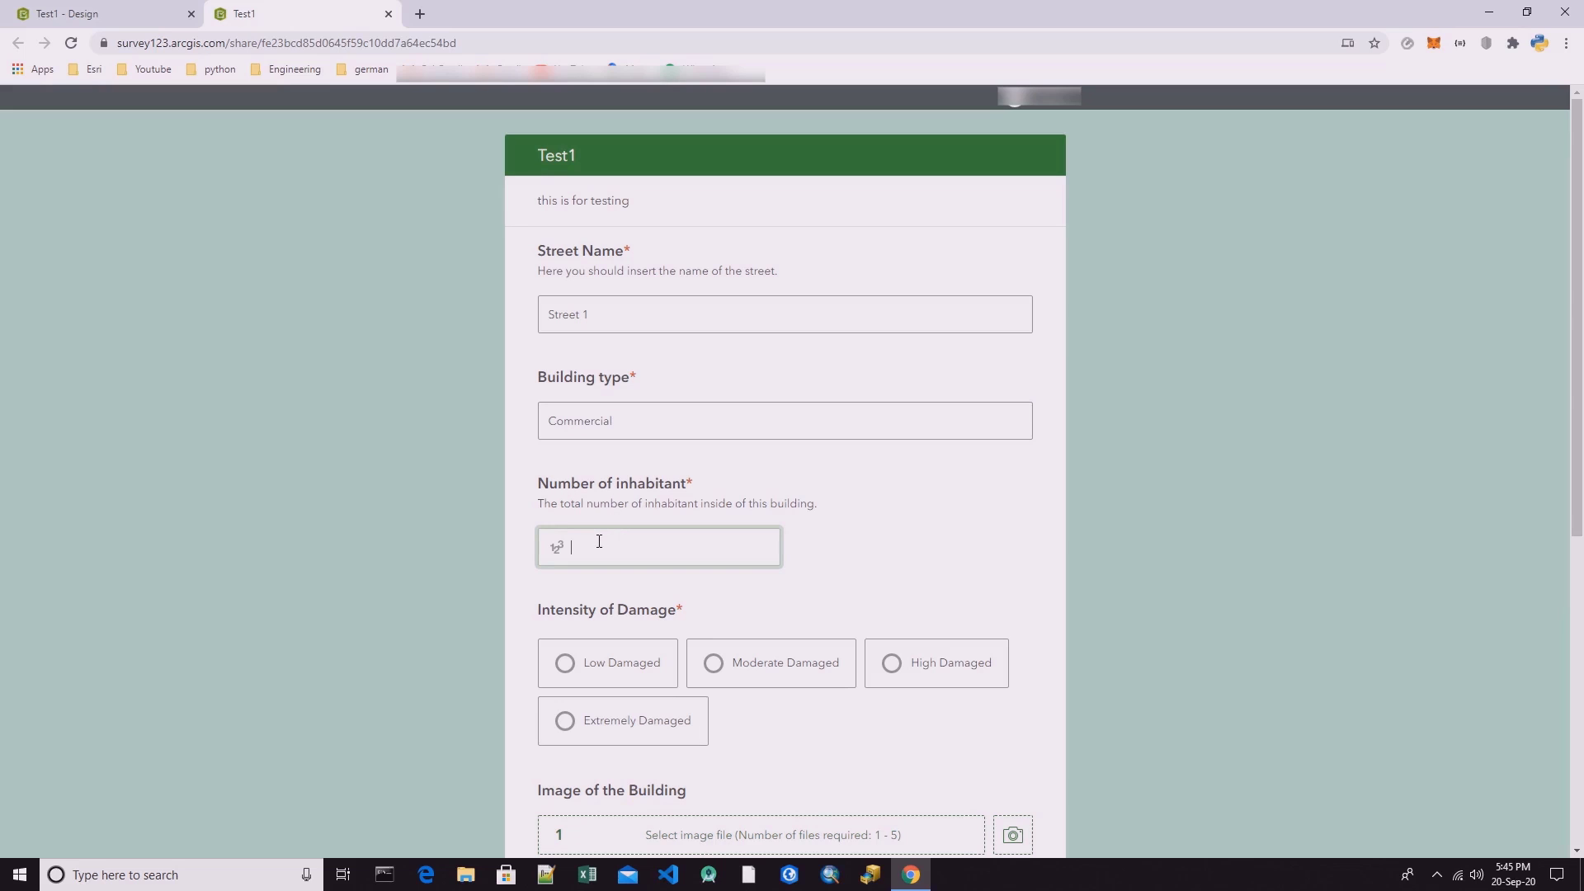
text(0)
drag(539, 613, 696, 612)
click(699, 615)
click(750, 663)
scroll(750, 663, down, 5)
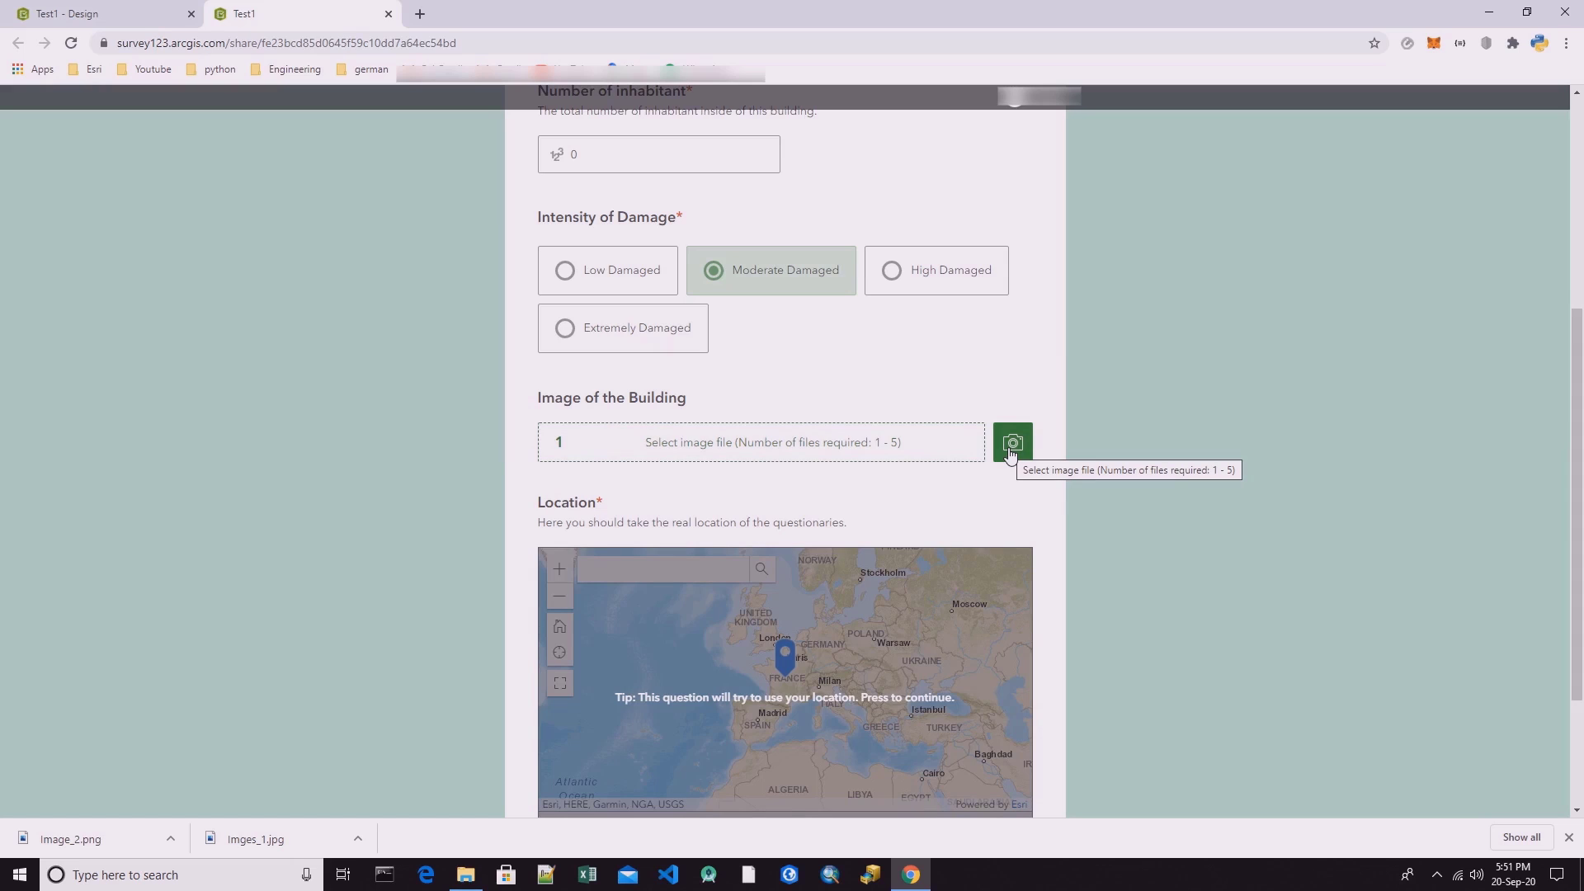
Attach Image_2.png and Imges_1.jpg from the test folder to the Image of the Building question.
click(727, 445)
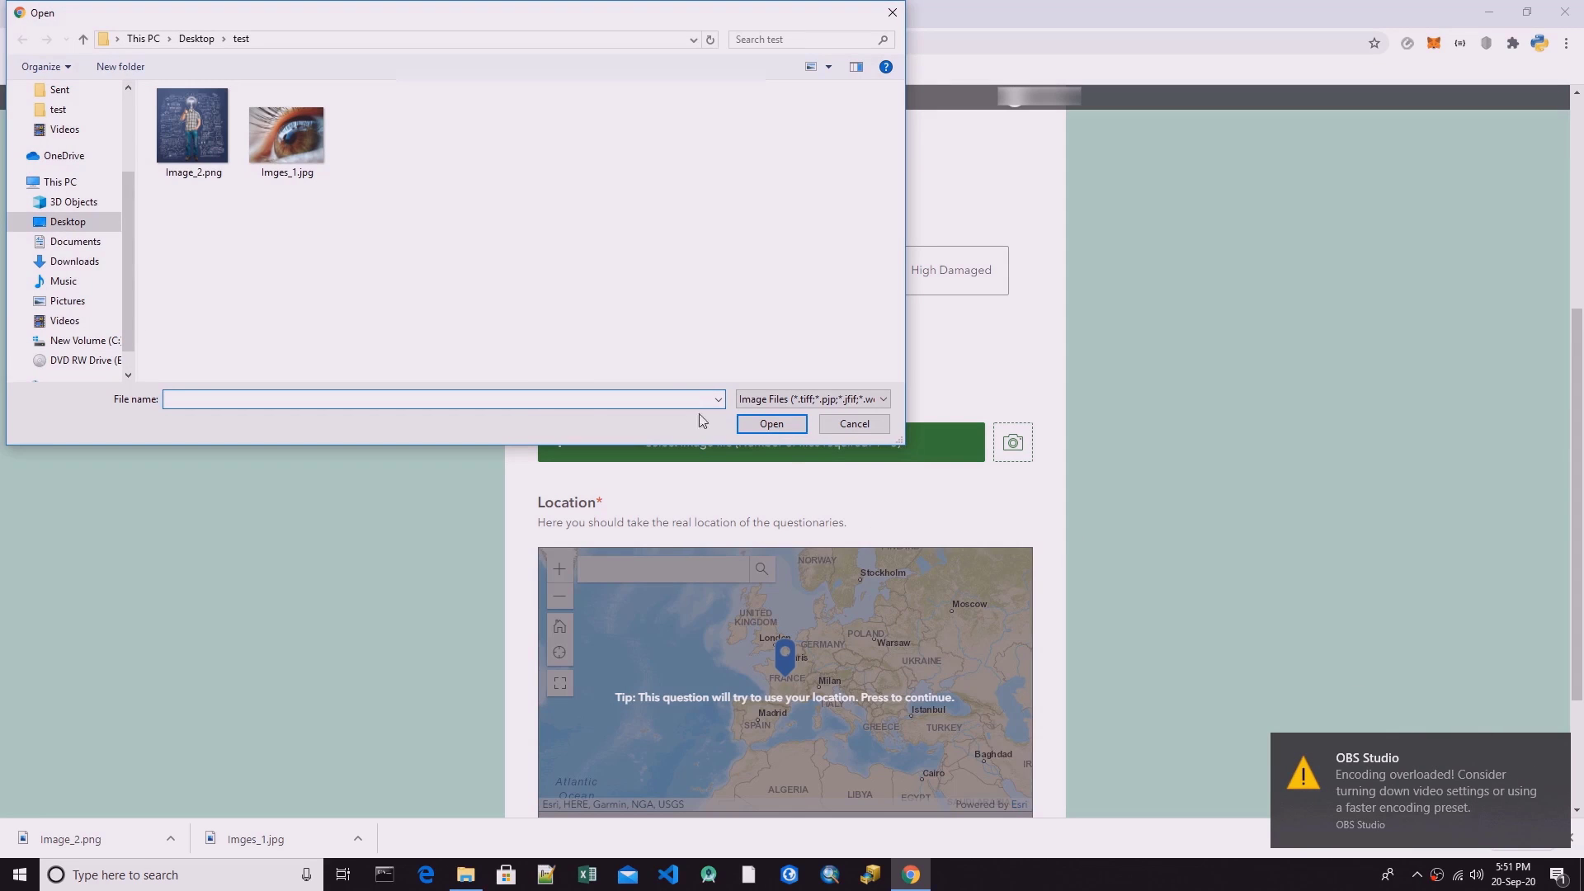
drag(634, 304, 156, 99)
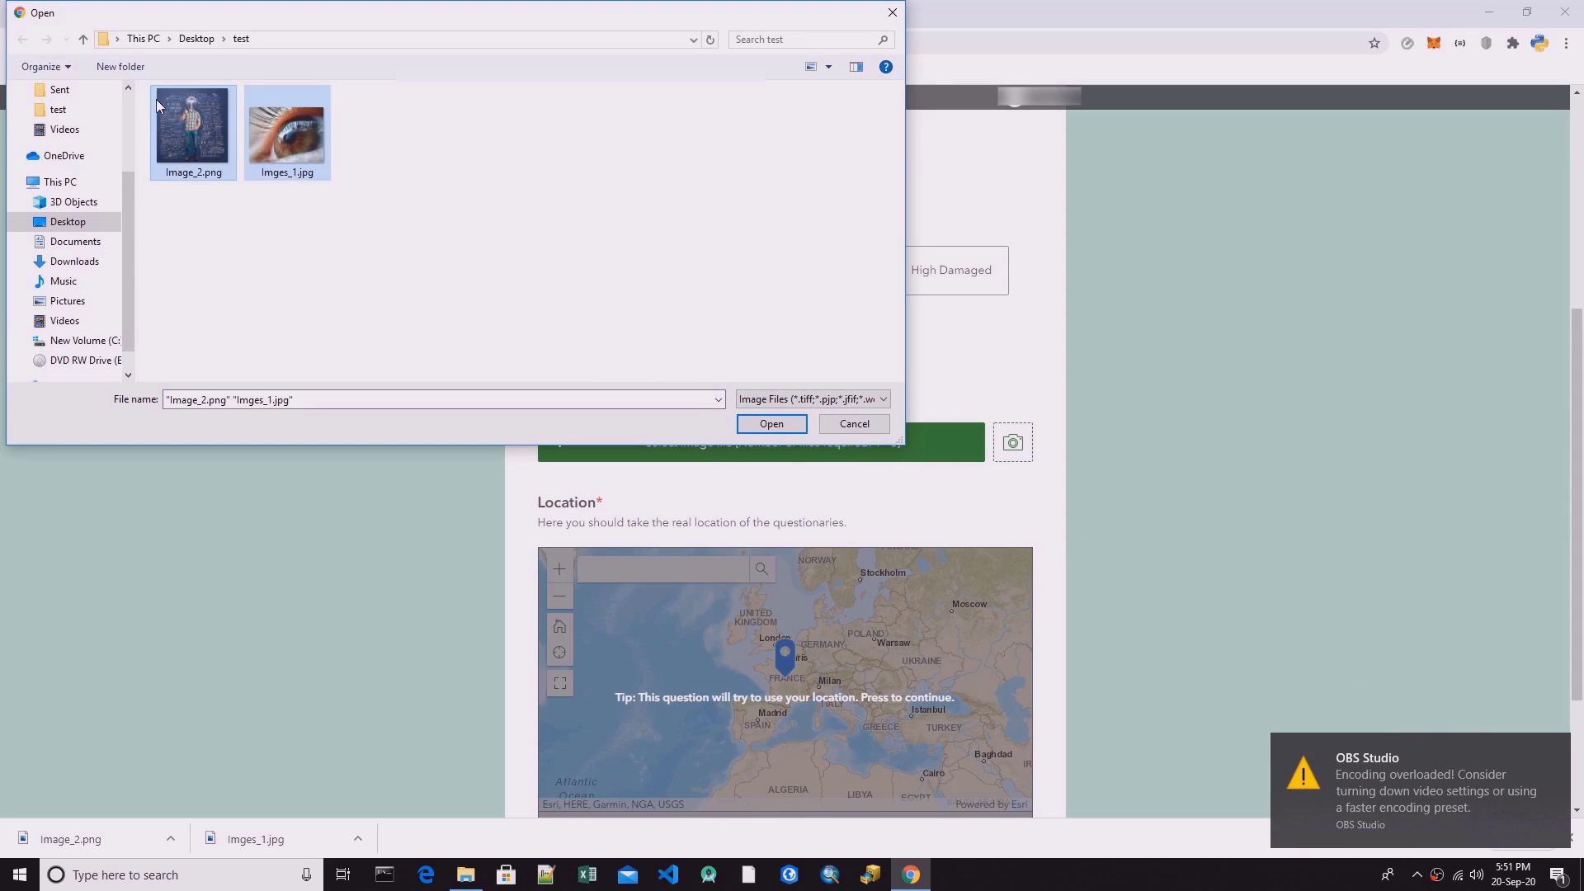
click(769, 424)
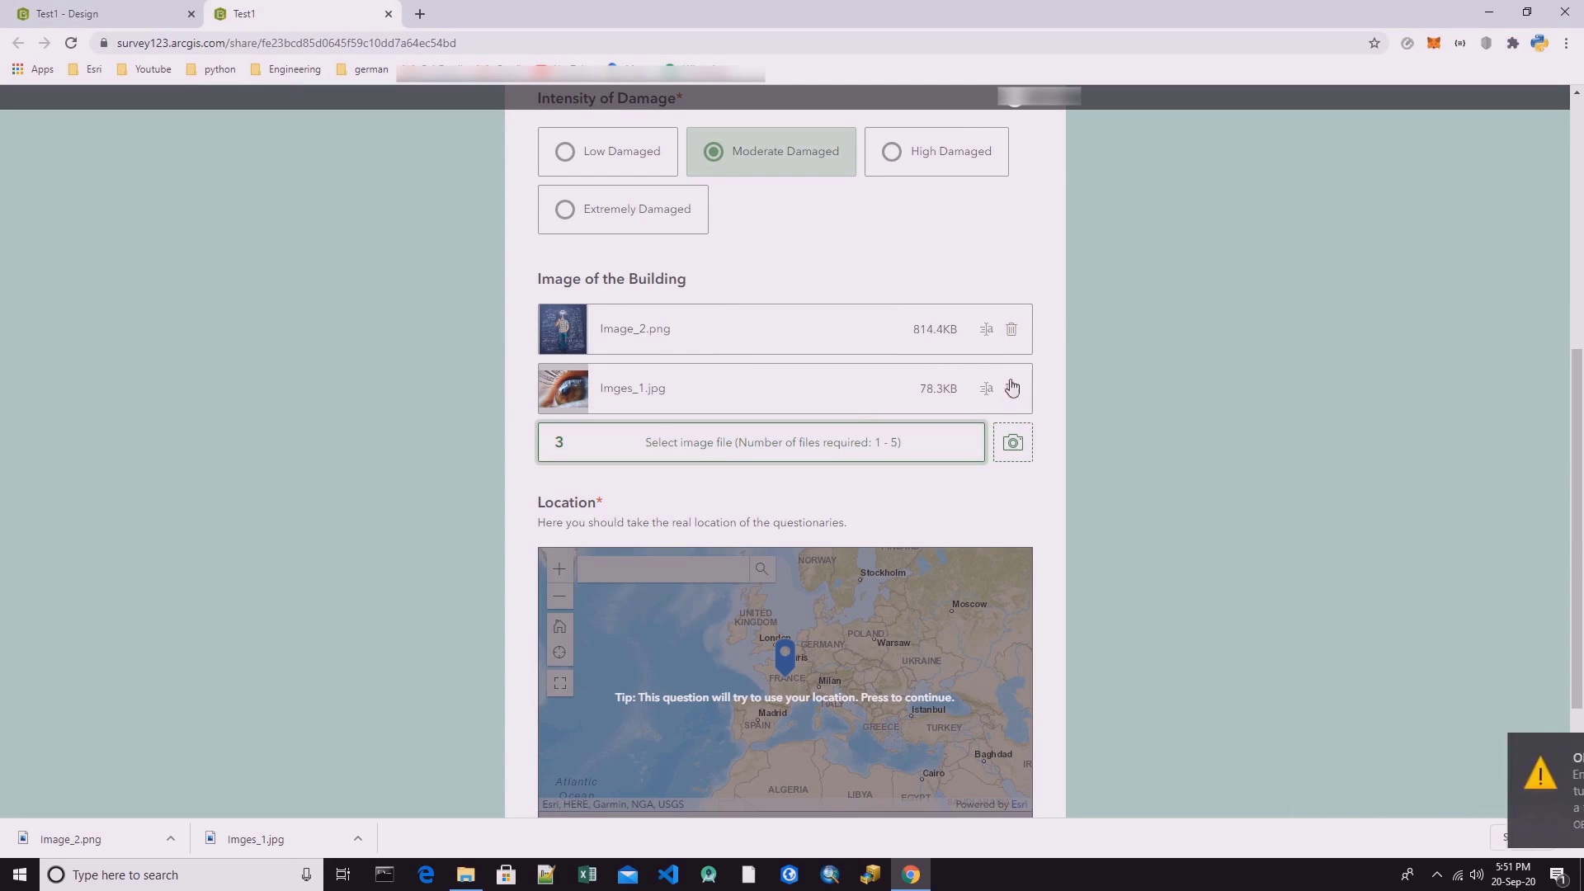
Activate the Location map, dismiss the browser's location request and submit the survey response.
scroll(907, 614, down, 3)
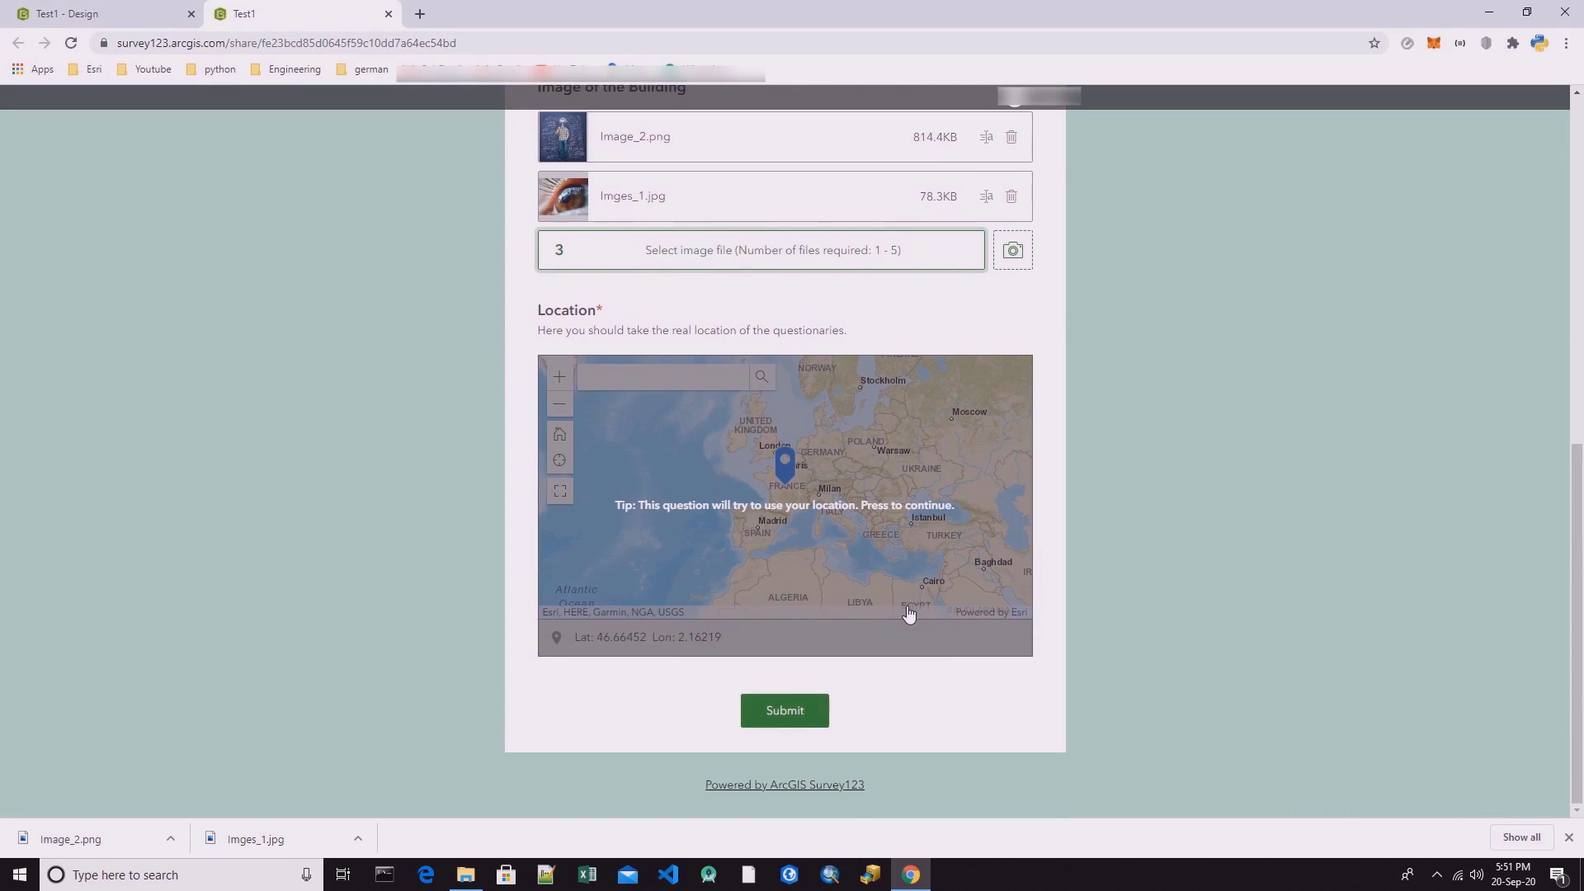
click(829, 470)
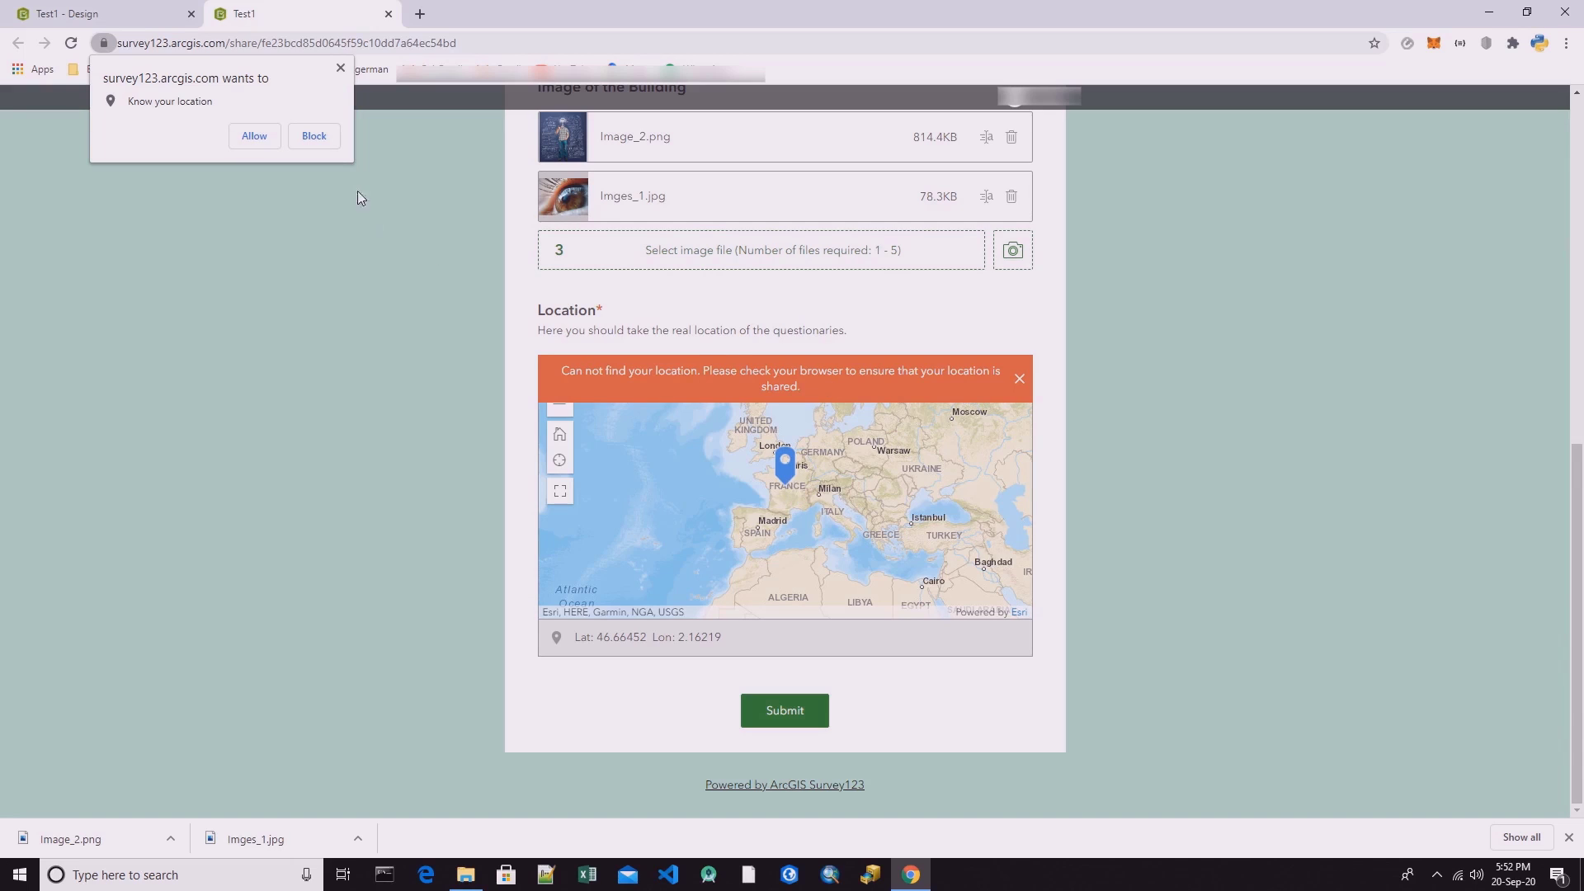
click(339, 69)
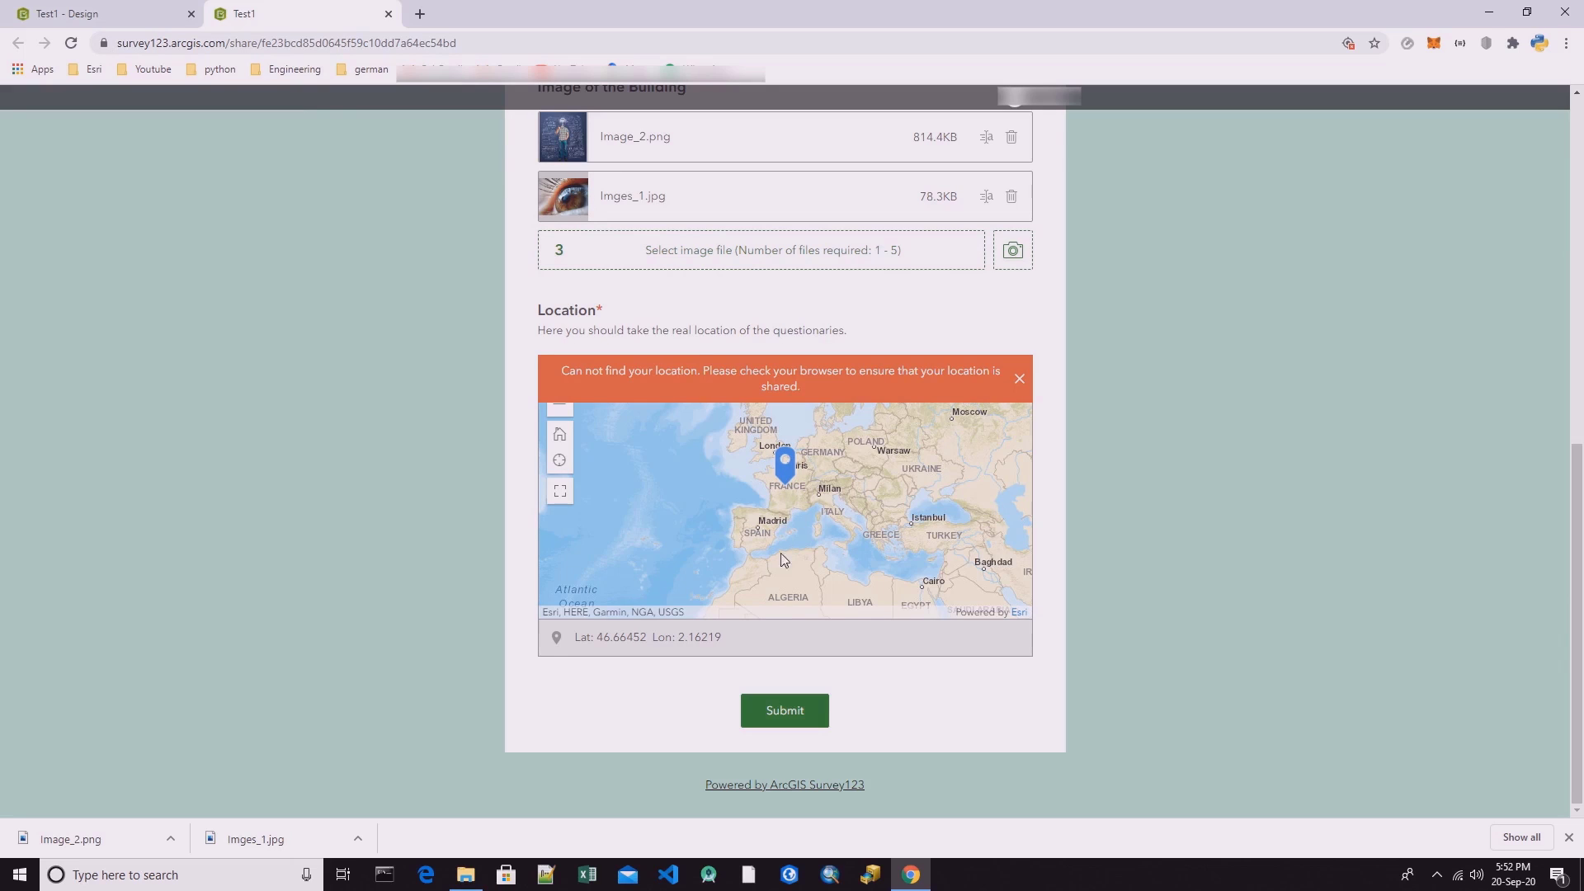
click(794, 720)
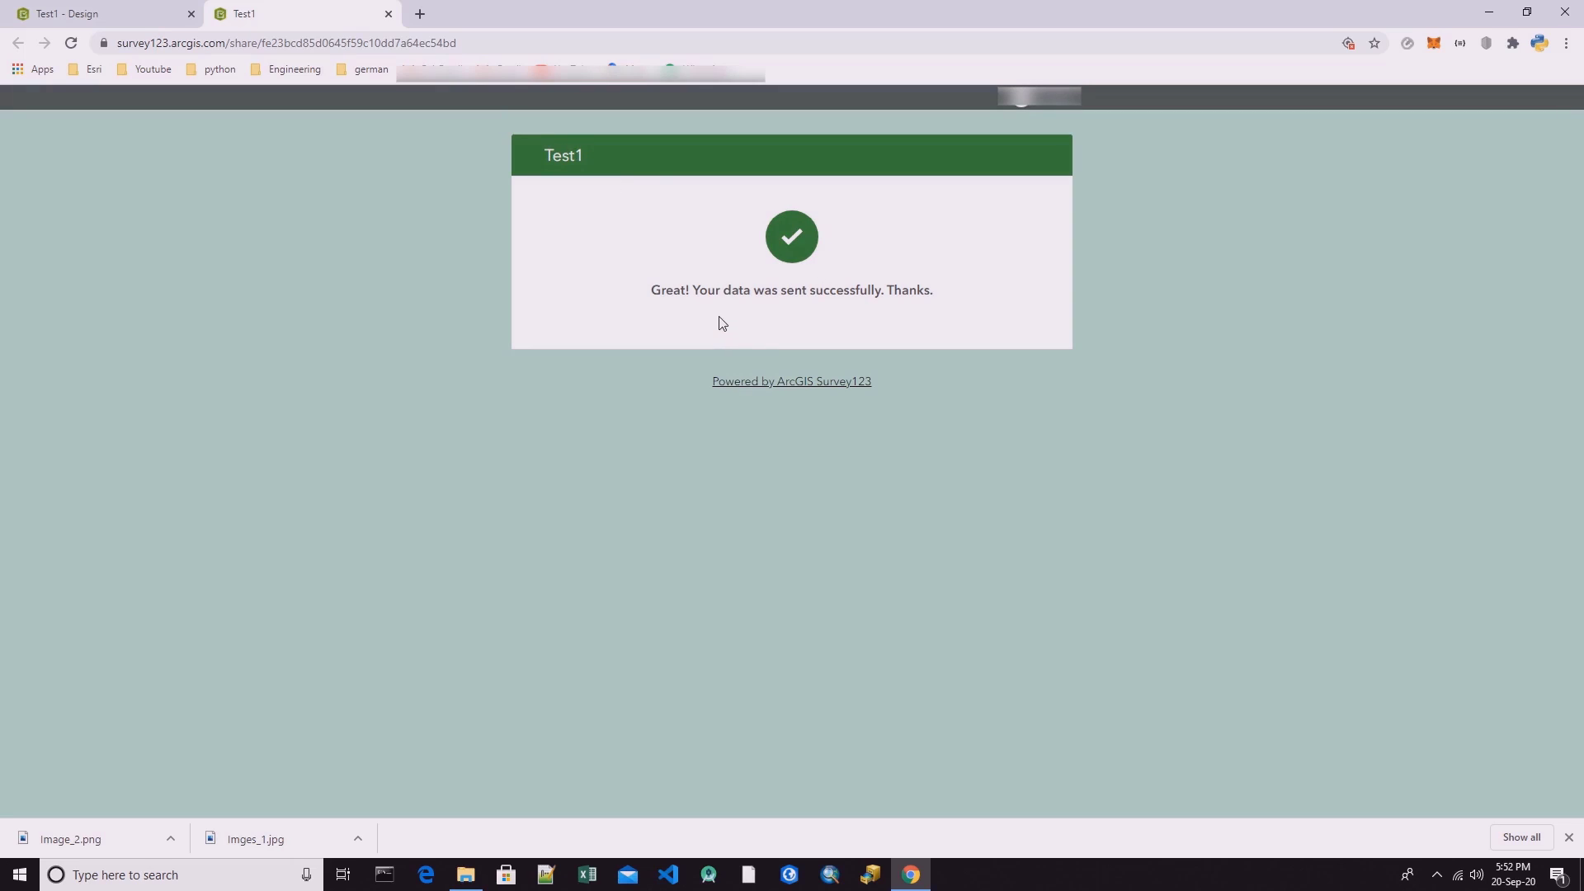
Close the submitted survey form and return to the My Surveys list.
drag(691, 290, 891, 291)
click(824, 288)
click(388, 15)
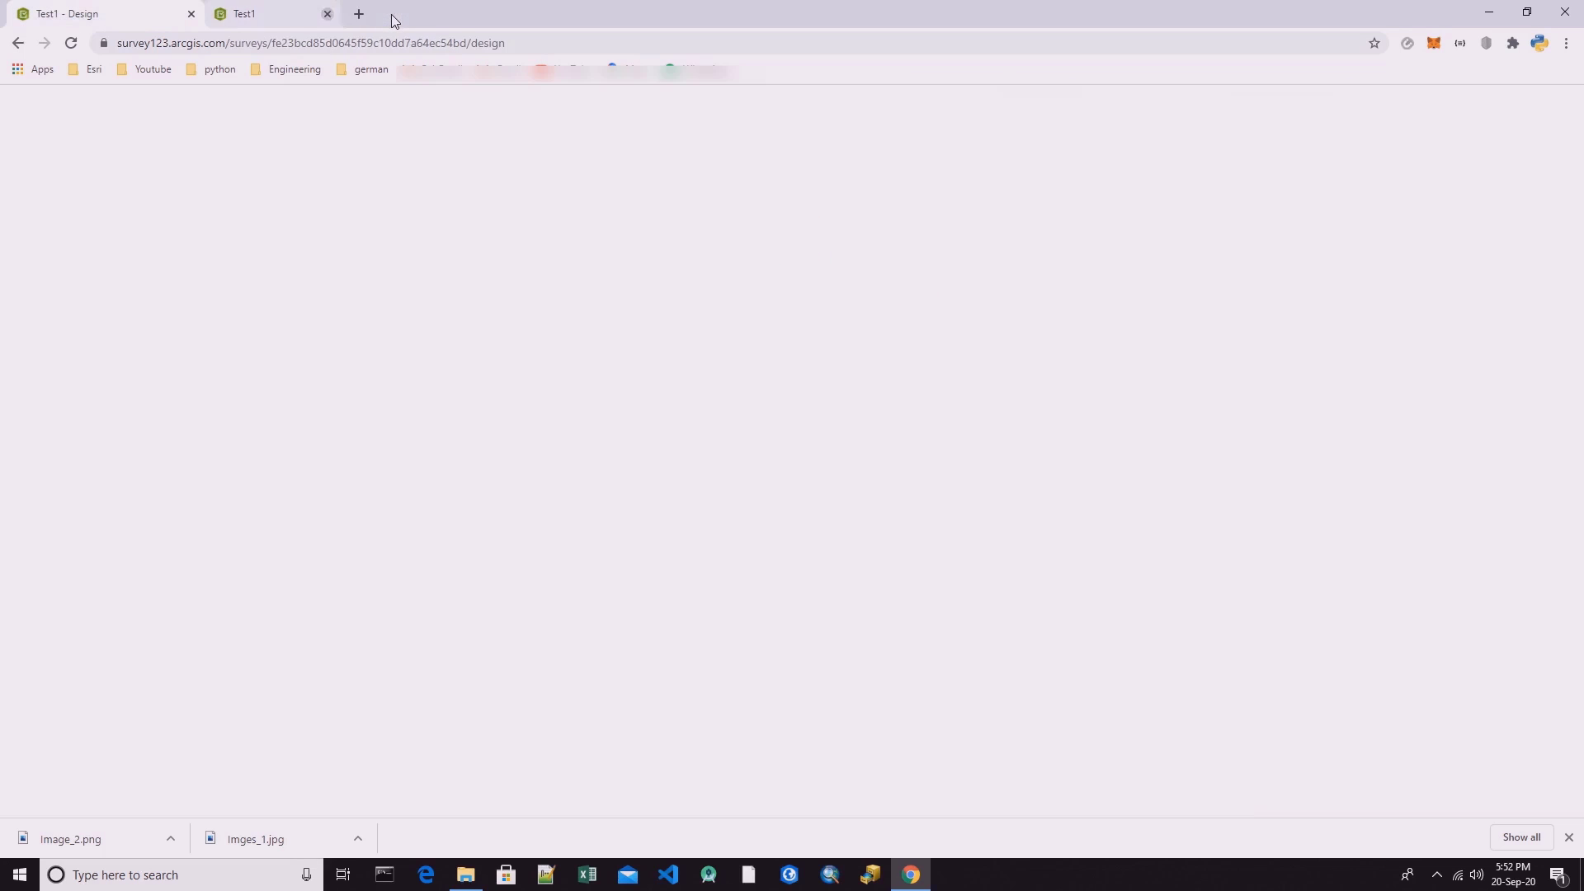
scroll(188, 297, up, 10)
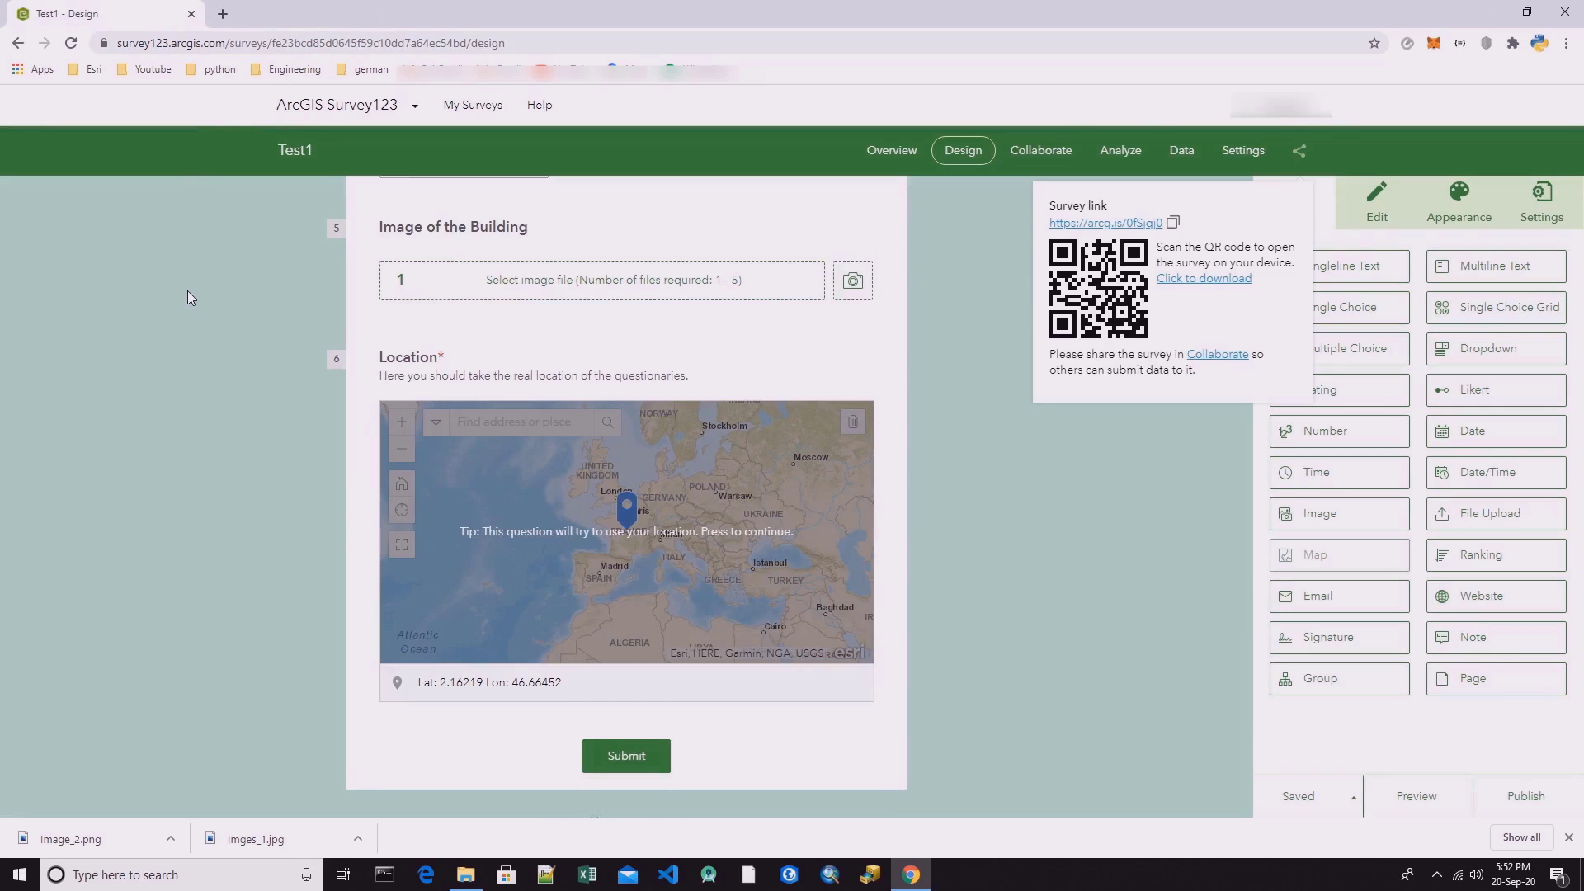
click(472, 104)
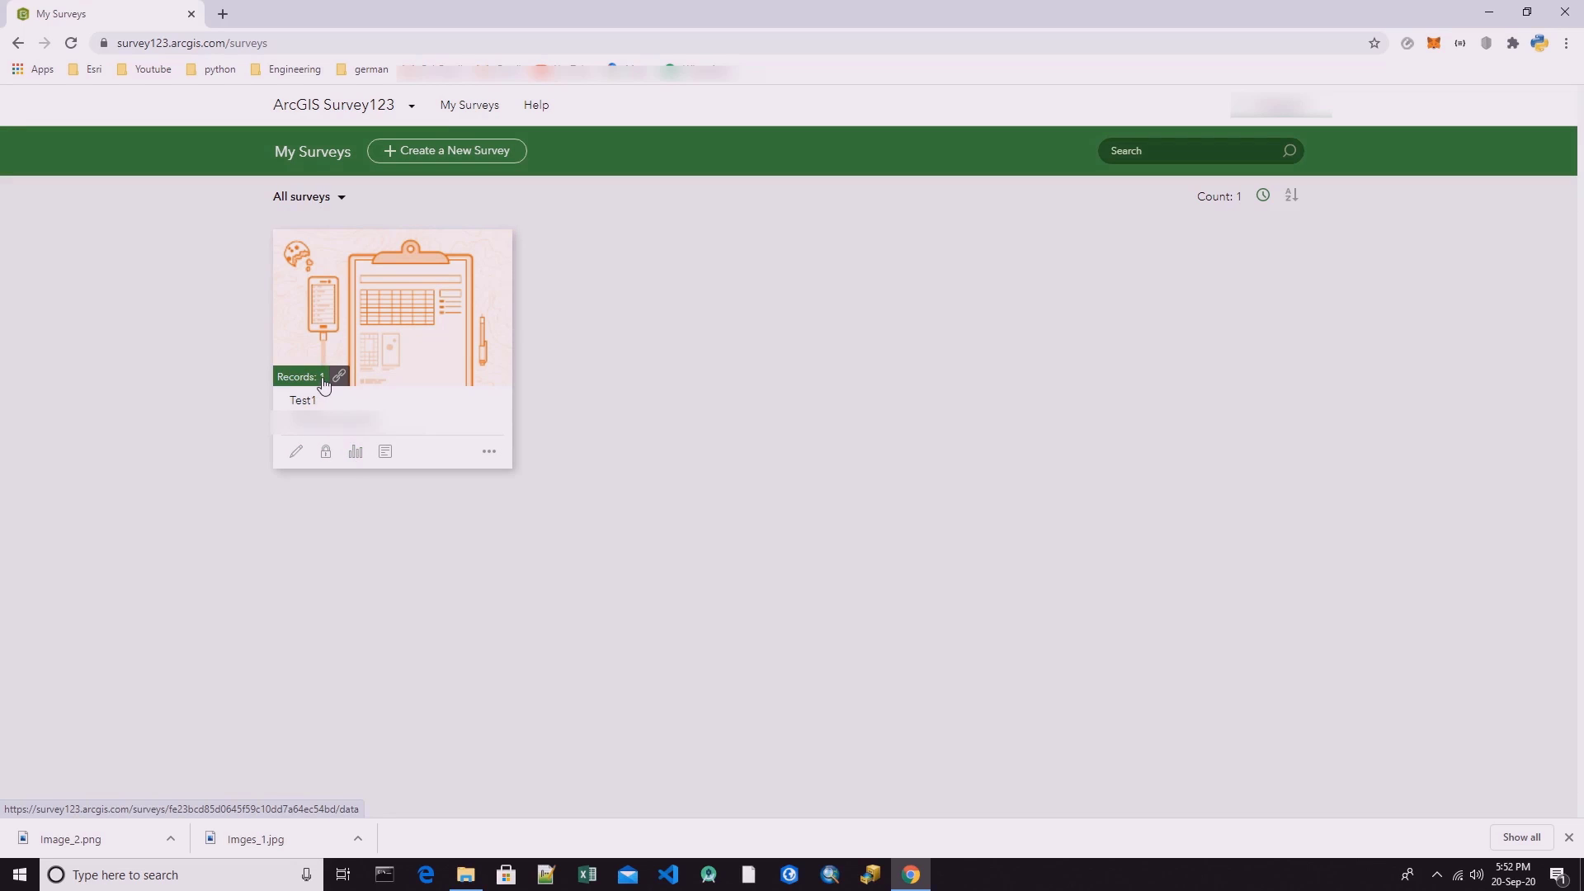
Open the Test1 analysis and review the response summaries from Street Name through Image of the Building.
click(355, 452)
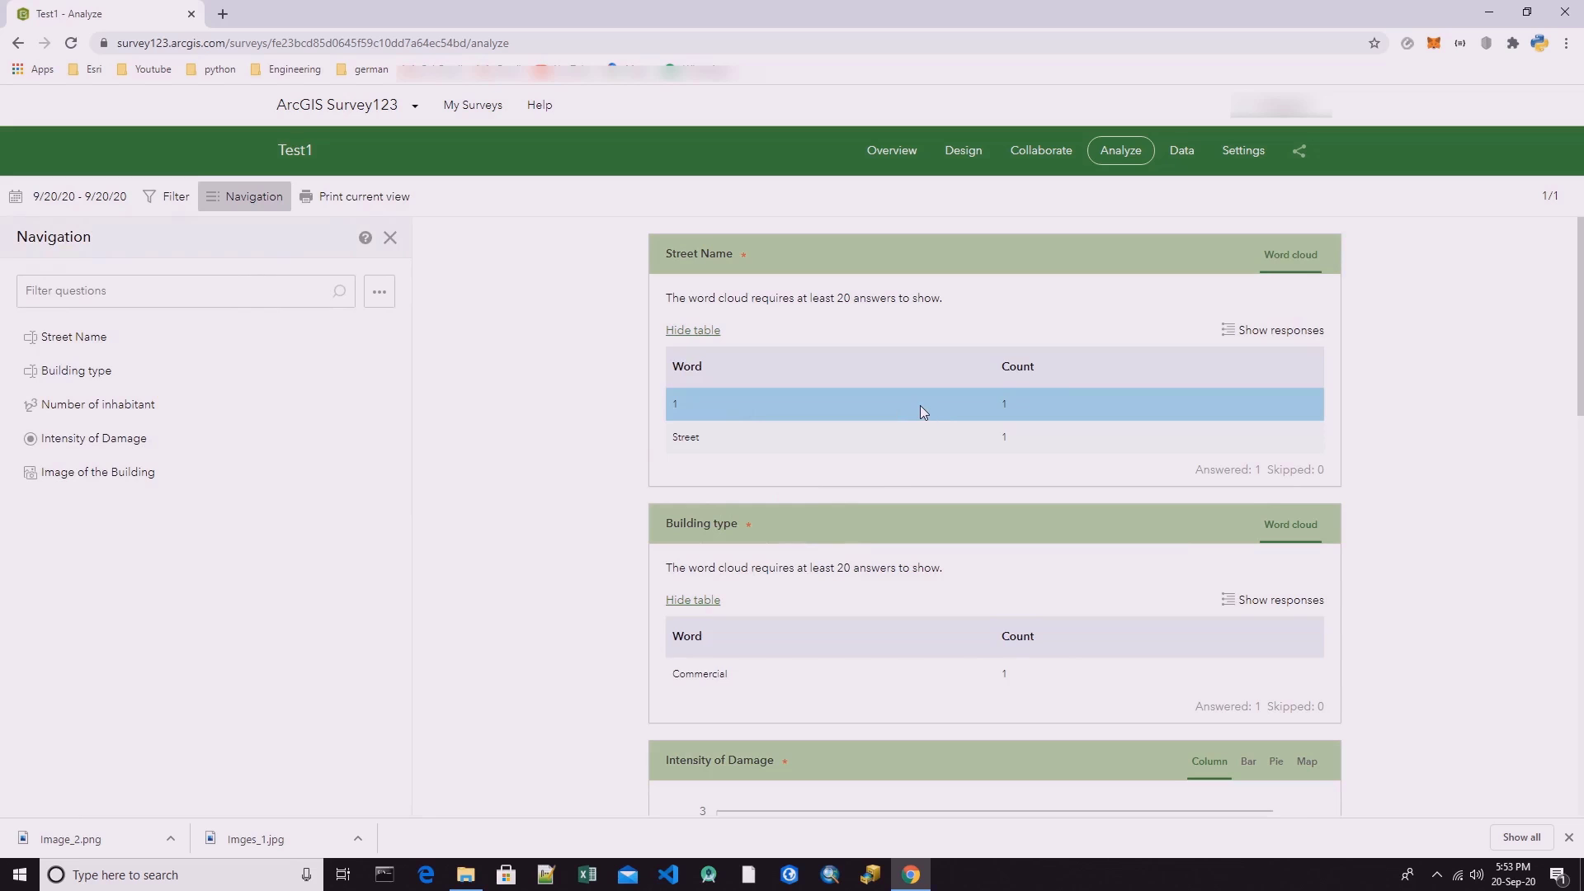
scroll(920, 417, down, 10)
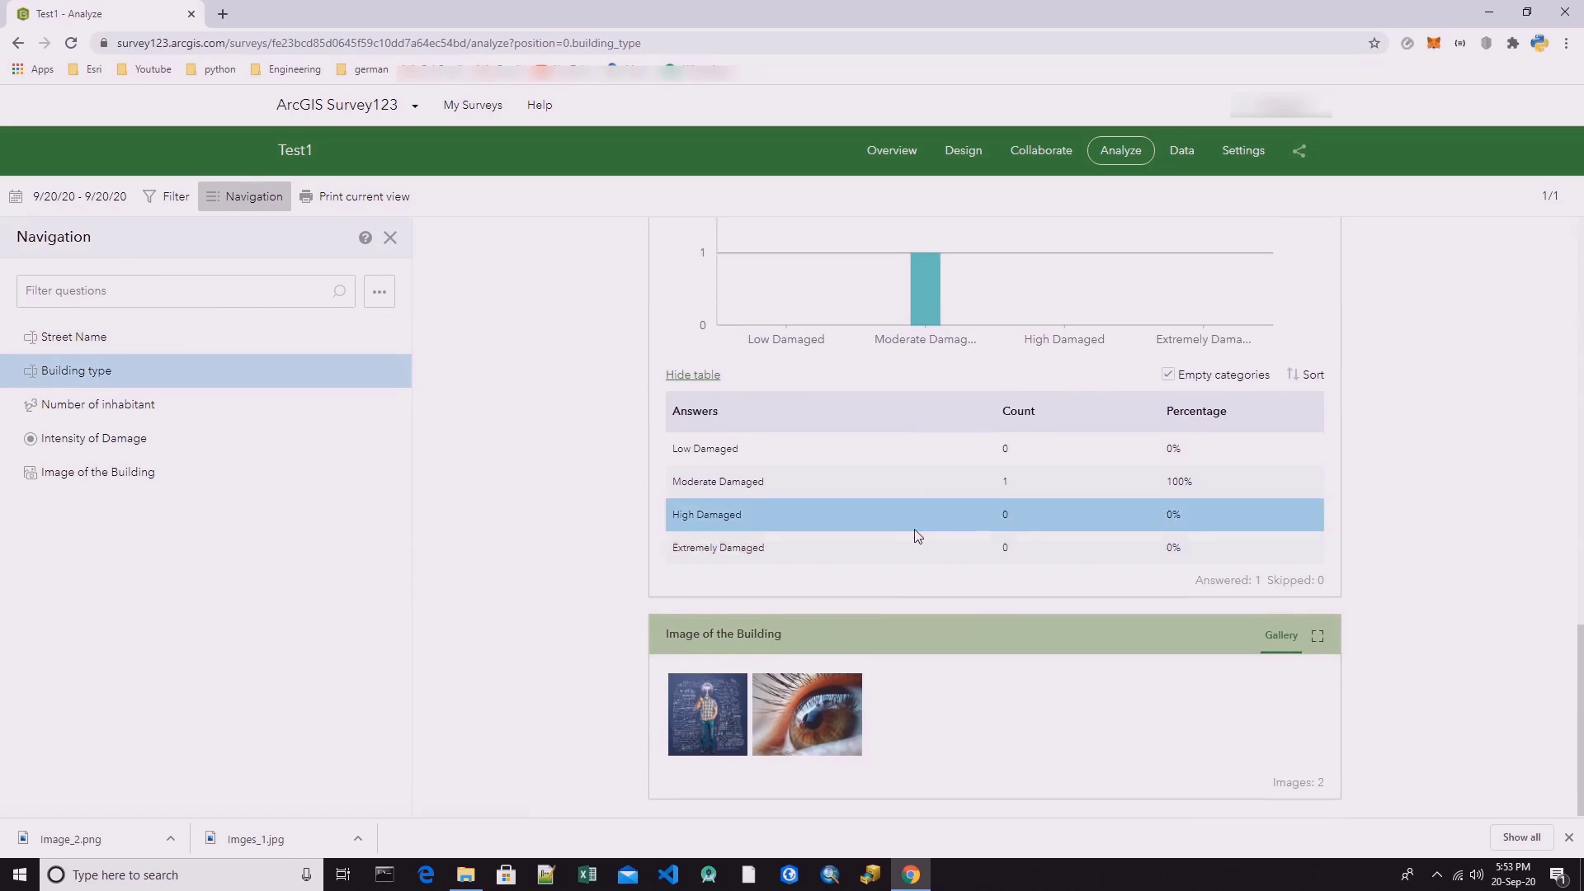
scroll(917, 536, up, 15)
scroll(848, 505, down, 8)
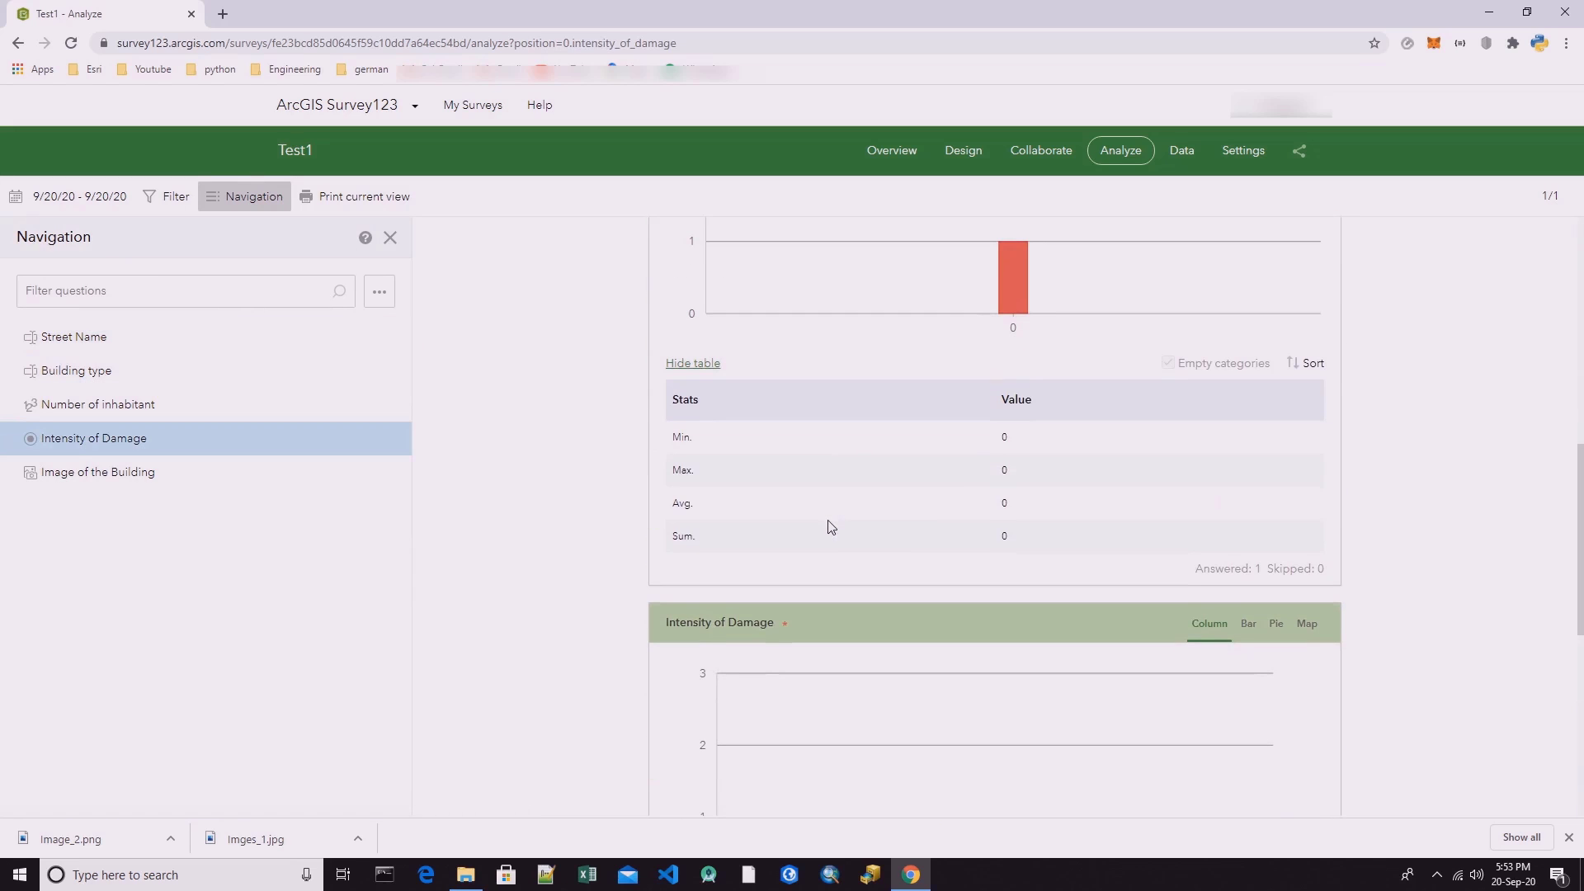
scroll(804, 443, down, 7)
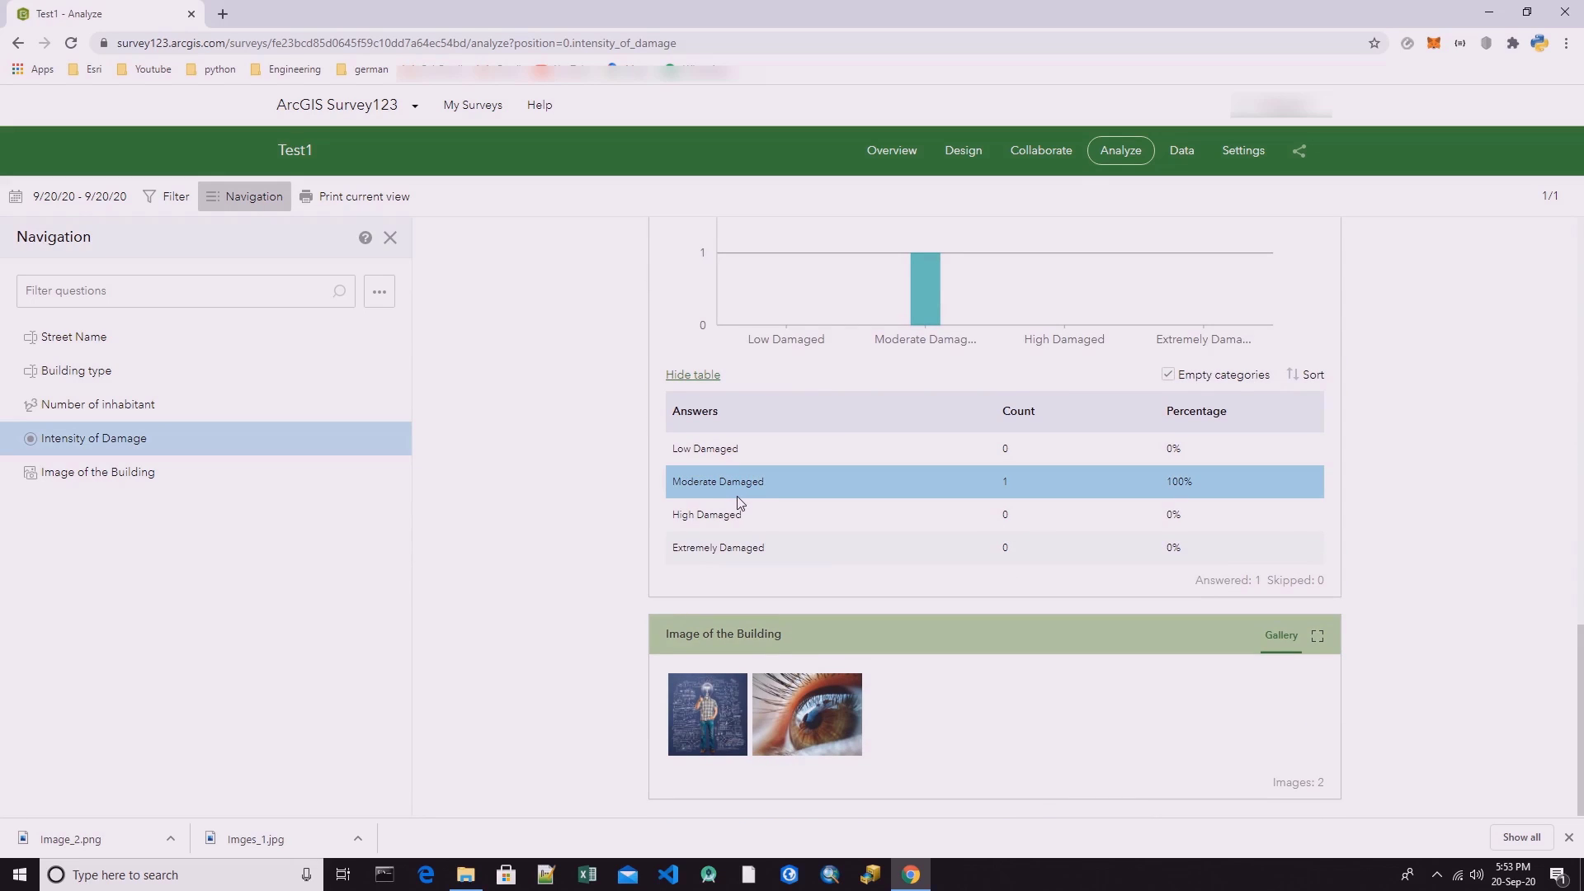
Open Test1's collected data and examine the Street 1 record's attributes, attached images and location, then close the downloads bar.
click(1181, 151)
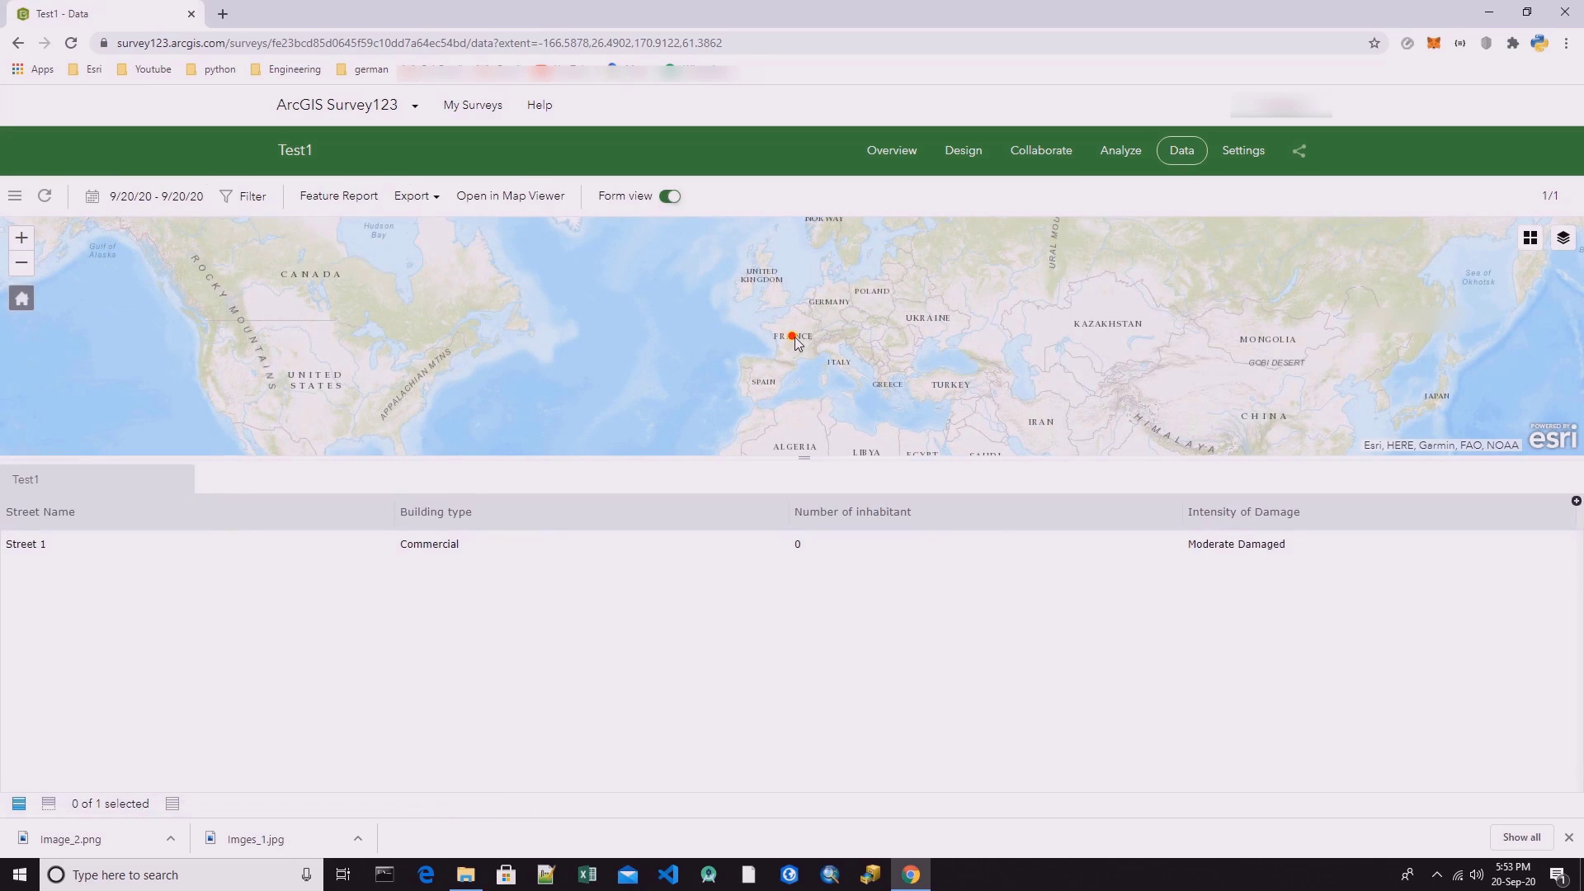
click(67, 547)
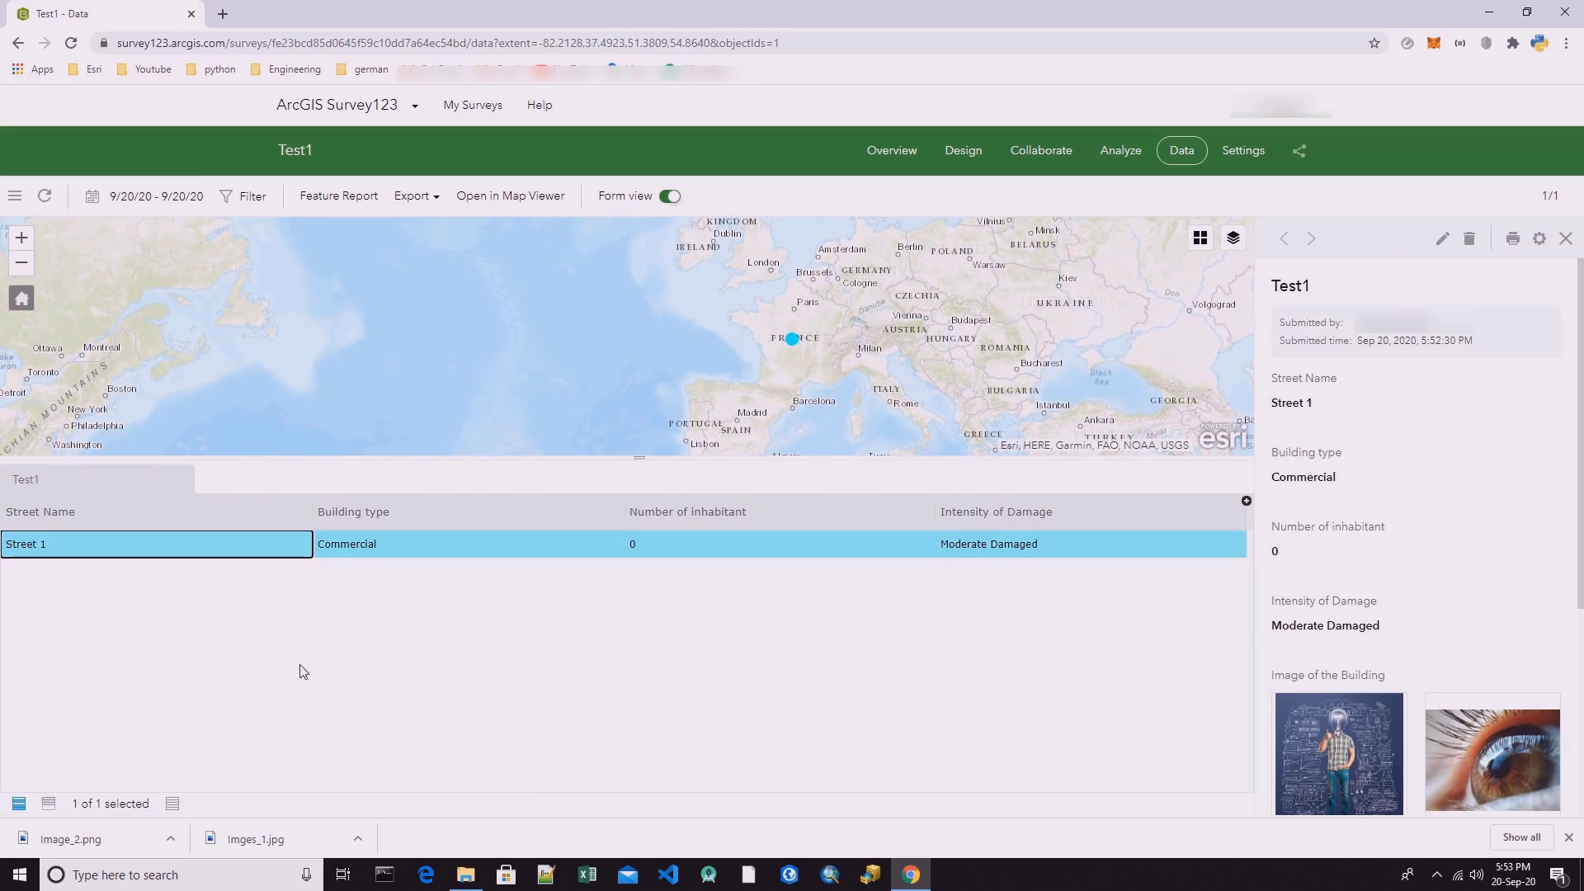
click(367, 550)
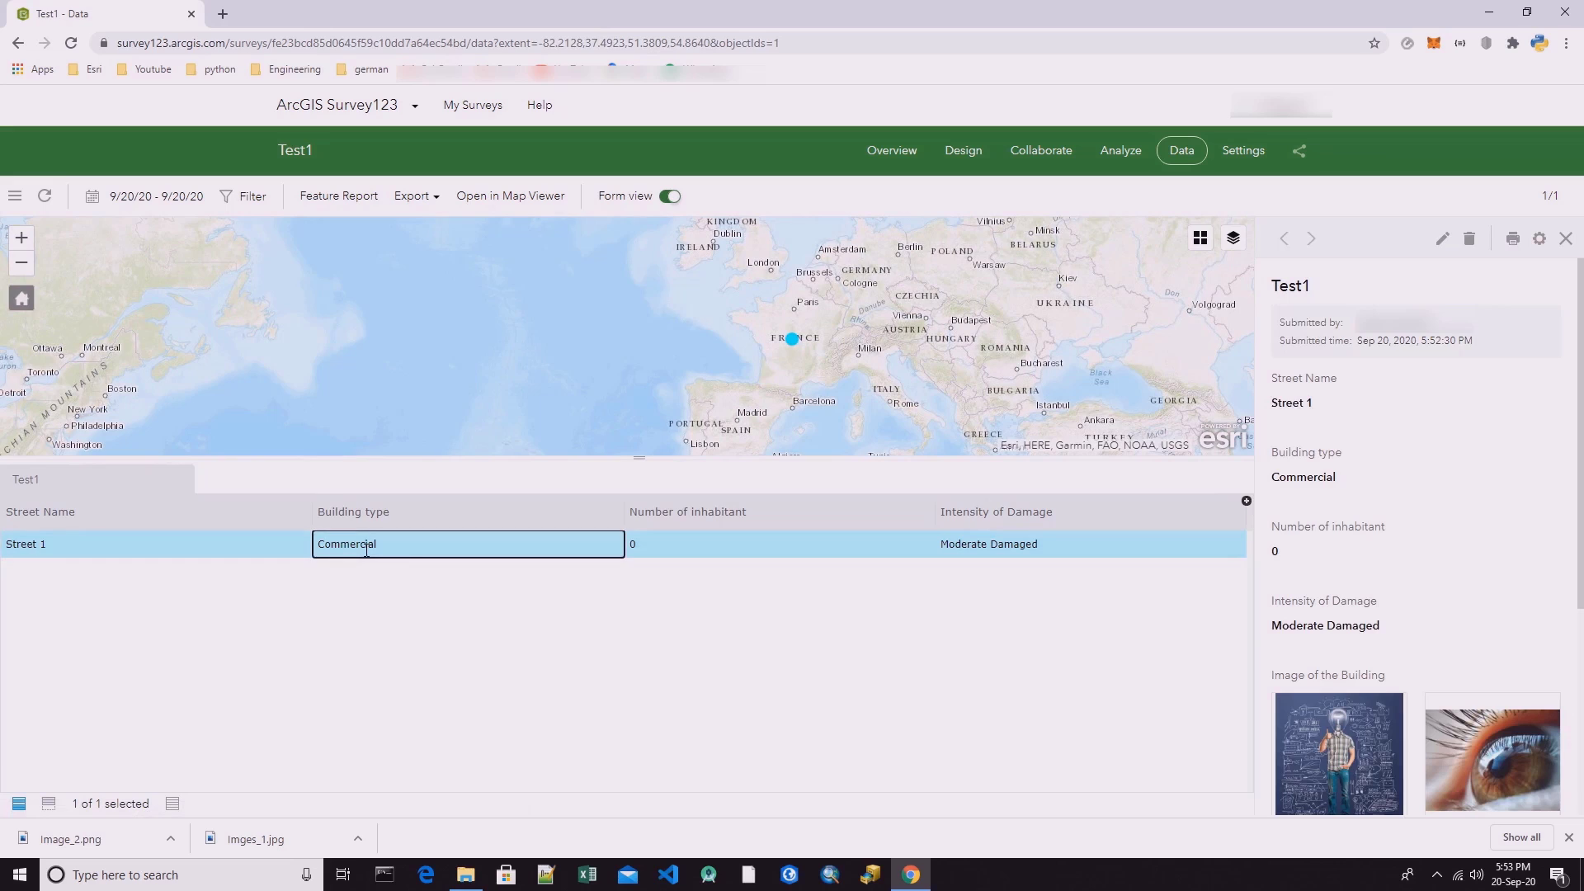
click(690, 550)
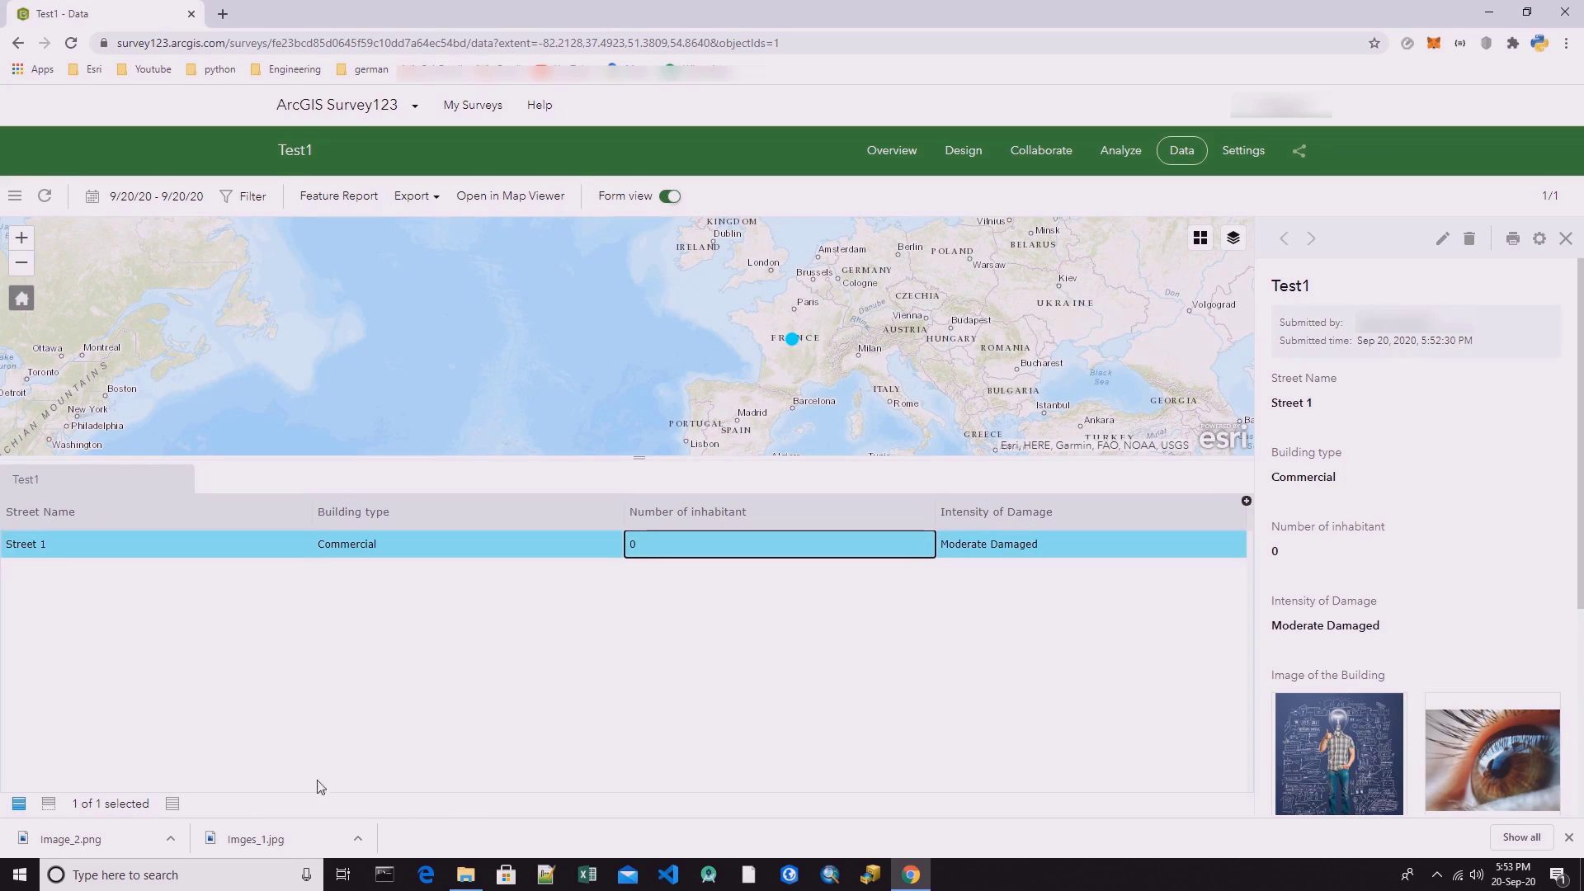
click(1043, 546)
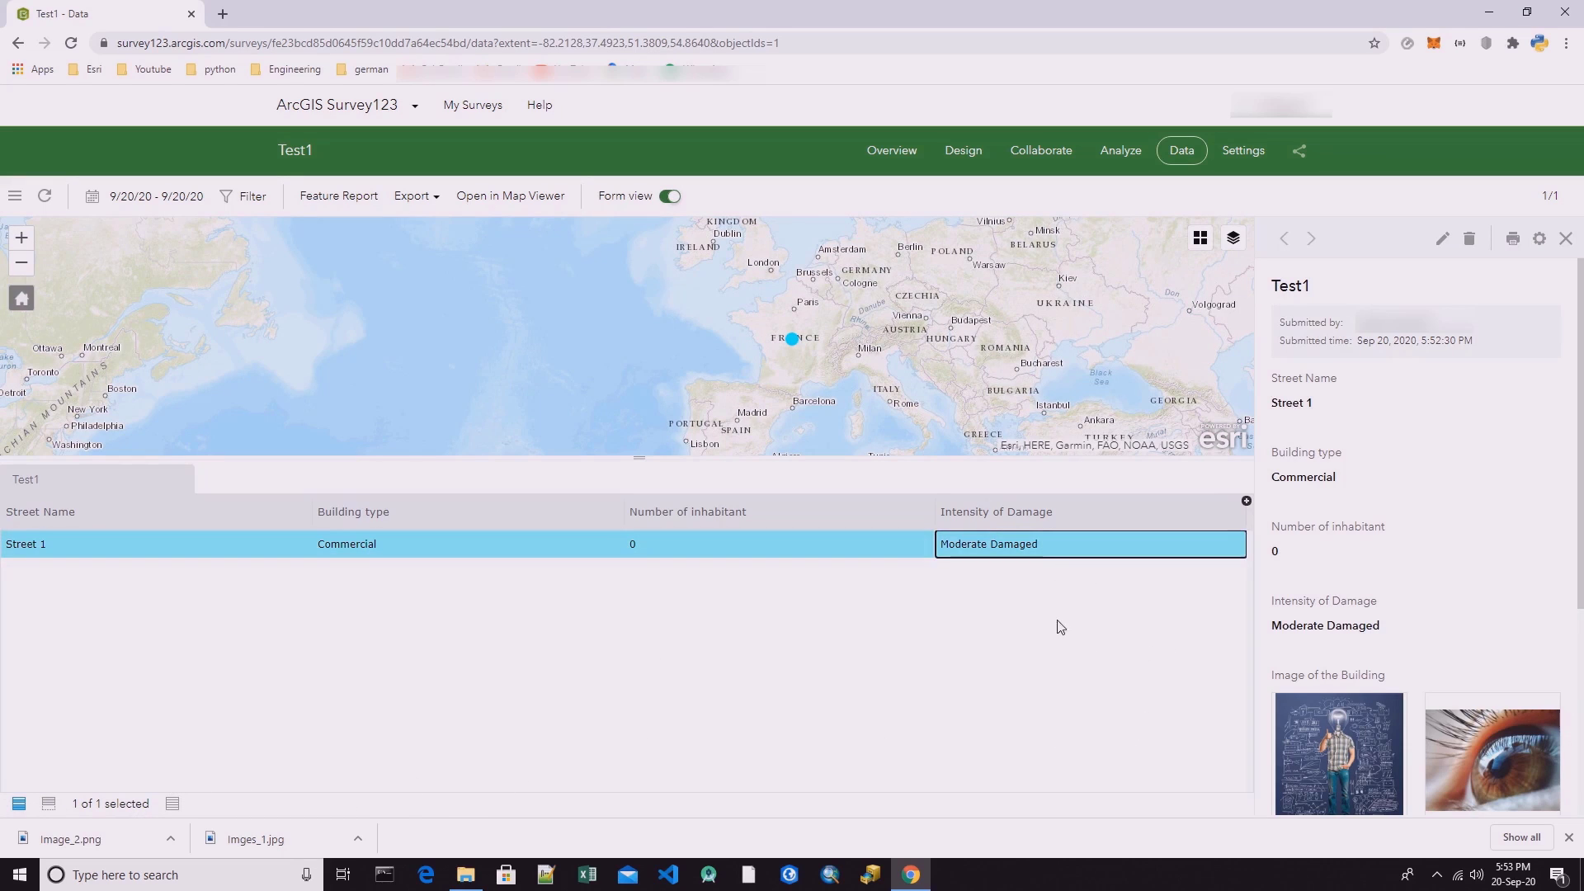
scroll(1428, 679, down, 4)
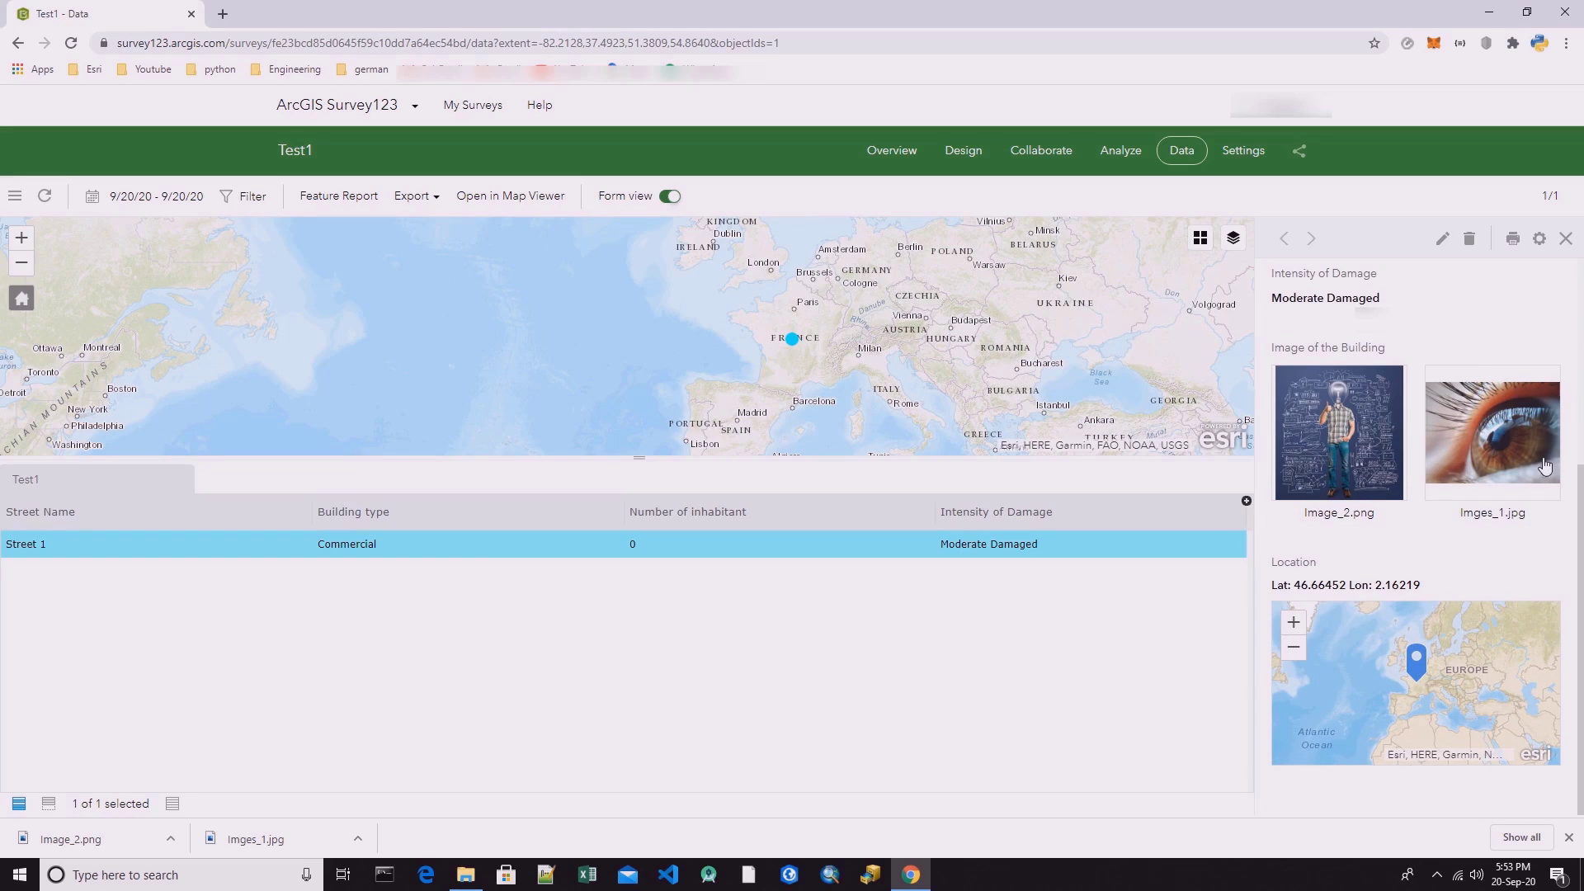
scroll(1395, 555, up, 4)
scroll(1407, 590, down, 4)
scroll(1407, 590, up, 4)
click(1568, 838)
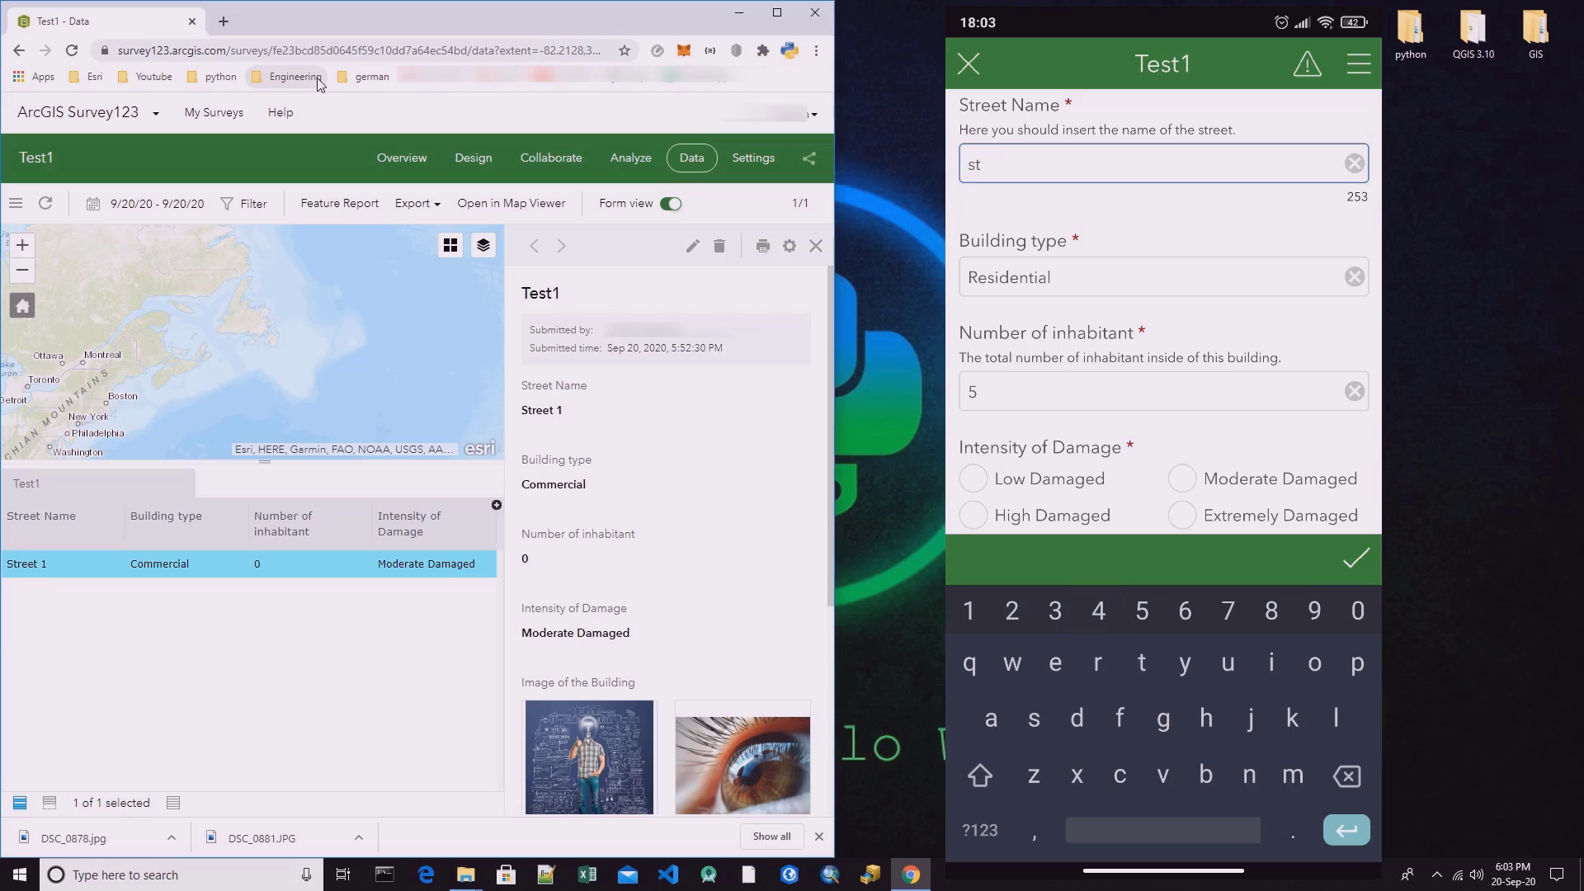
Complete the Street Name answer as "street 2" in the mobile survey form.
text(reet)
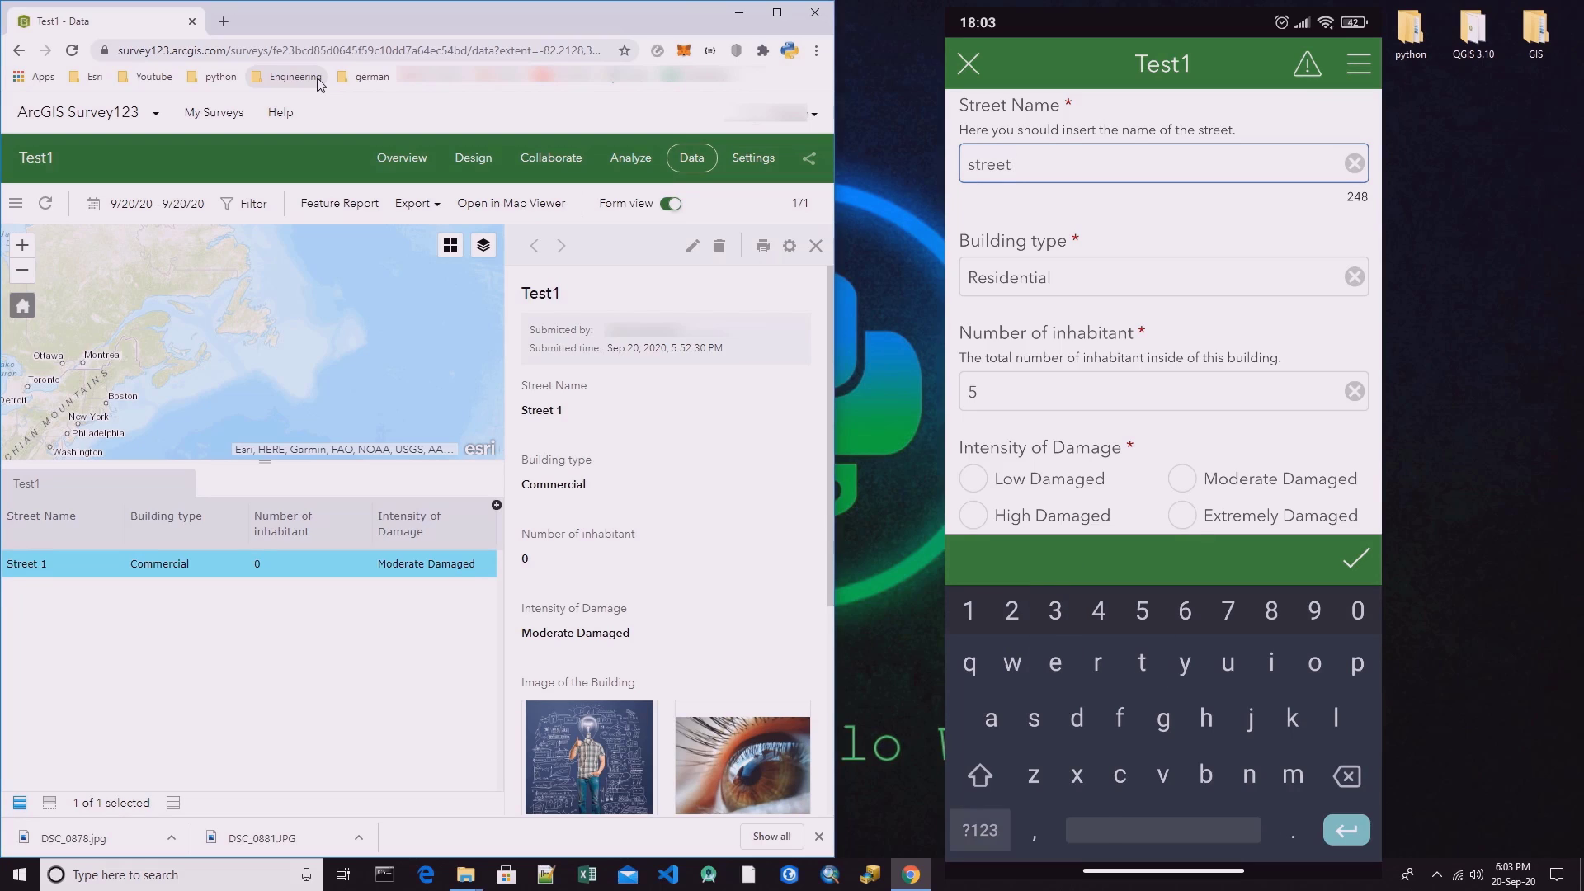
text(2)
key(Return)
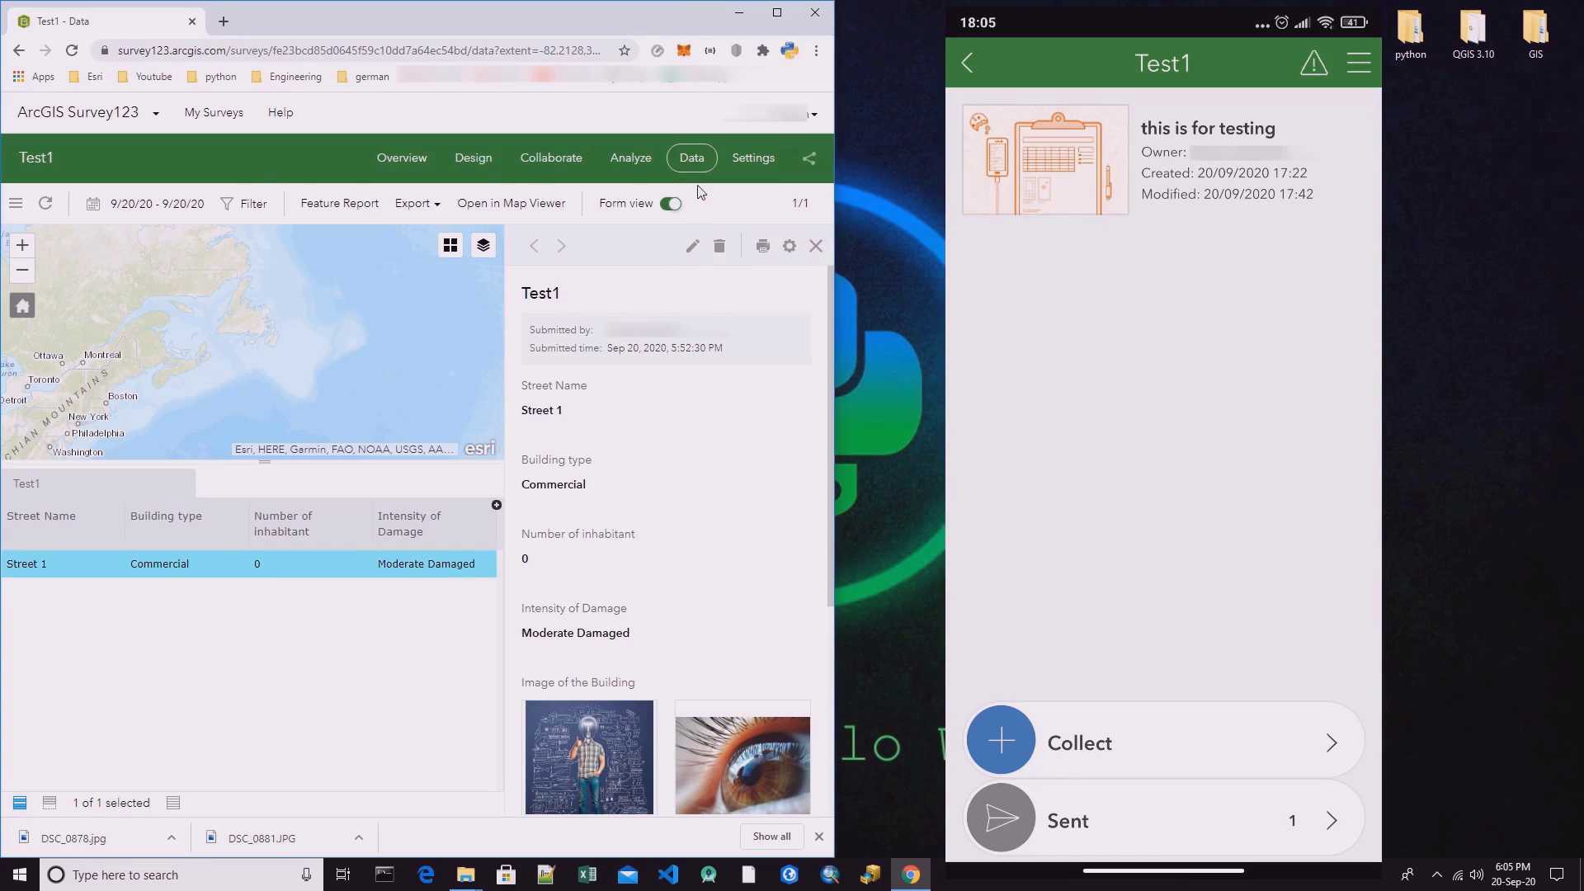
Reload the Test1 data page and examine the street 2 record alongside Street 1.
right_click(117, 29)
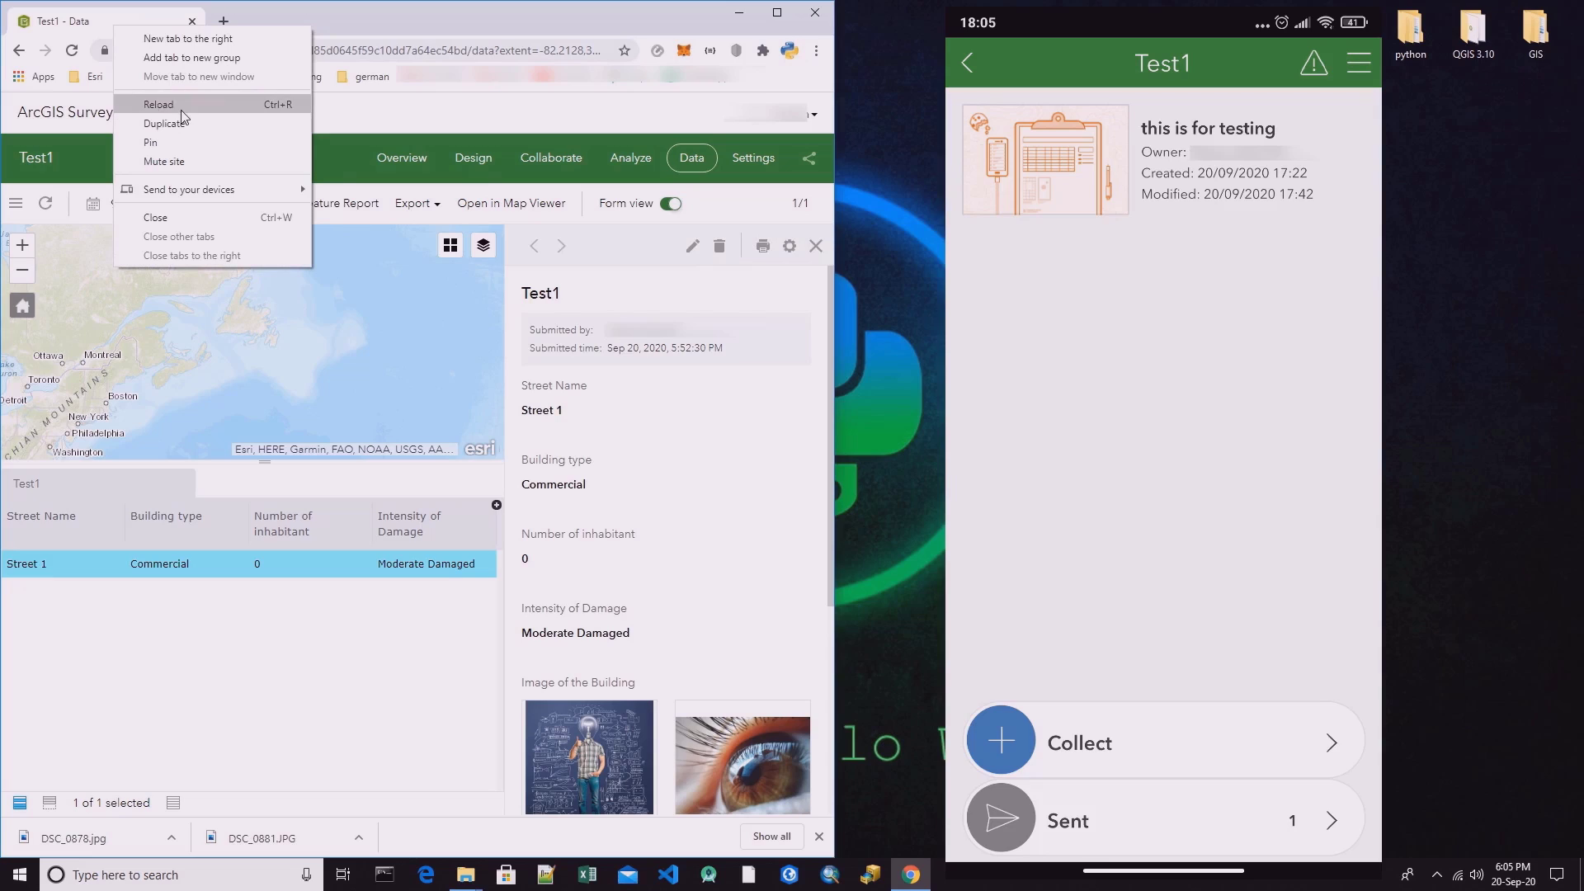
click(182, 109)
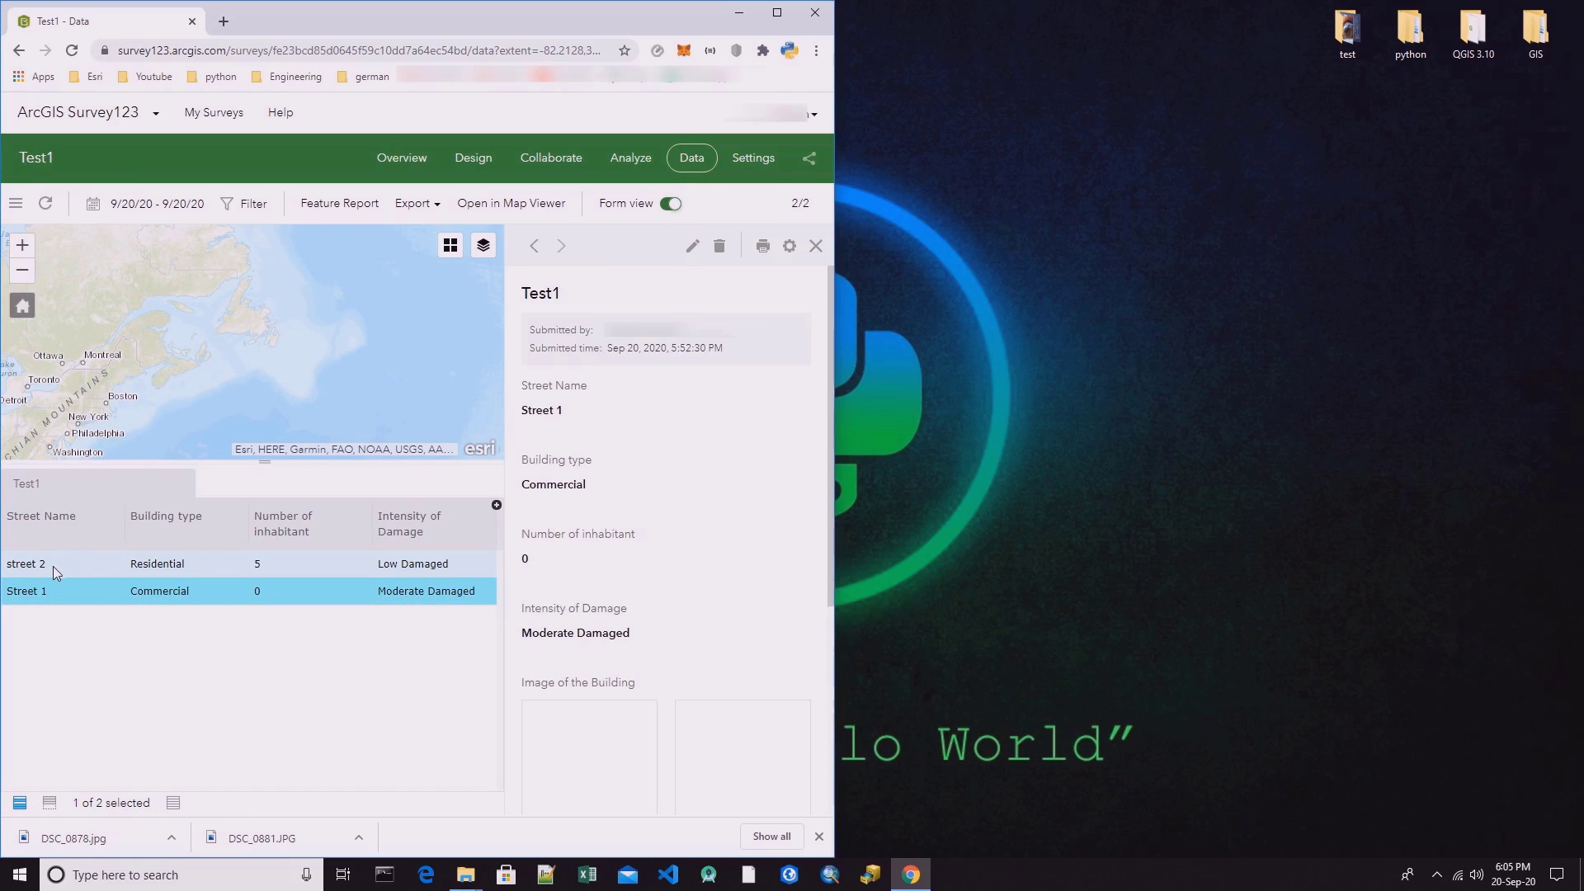
click(231, 569)
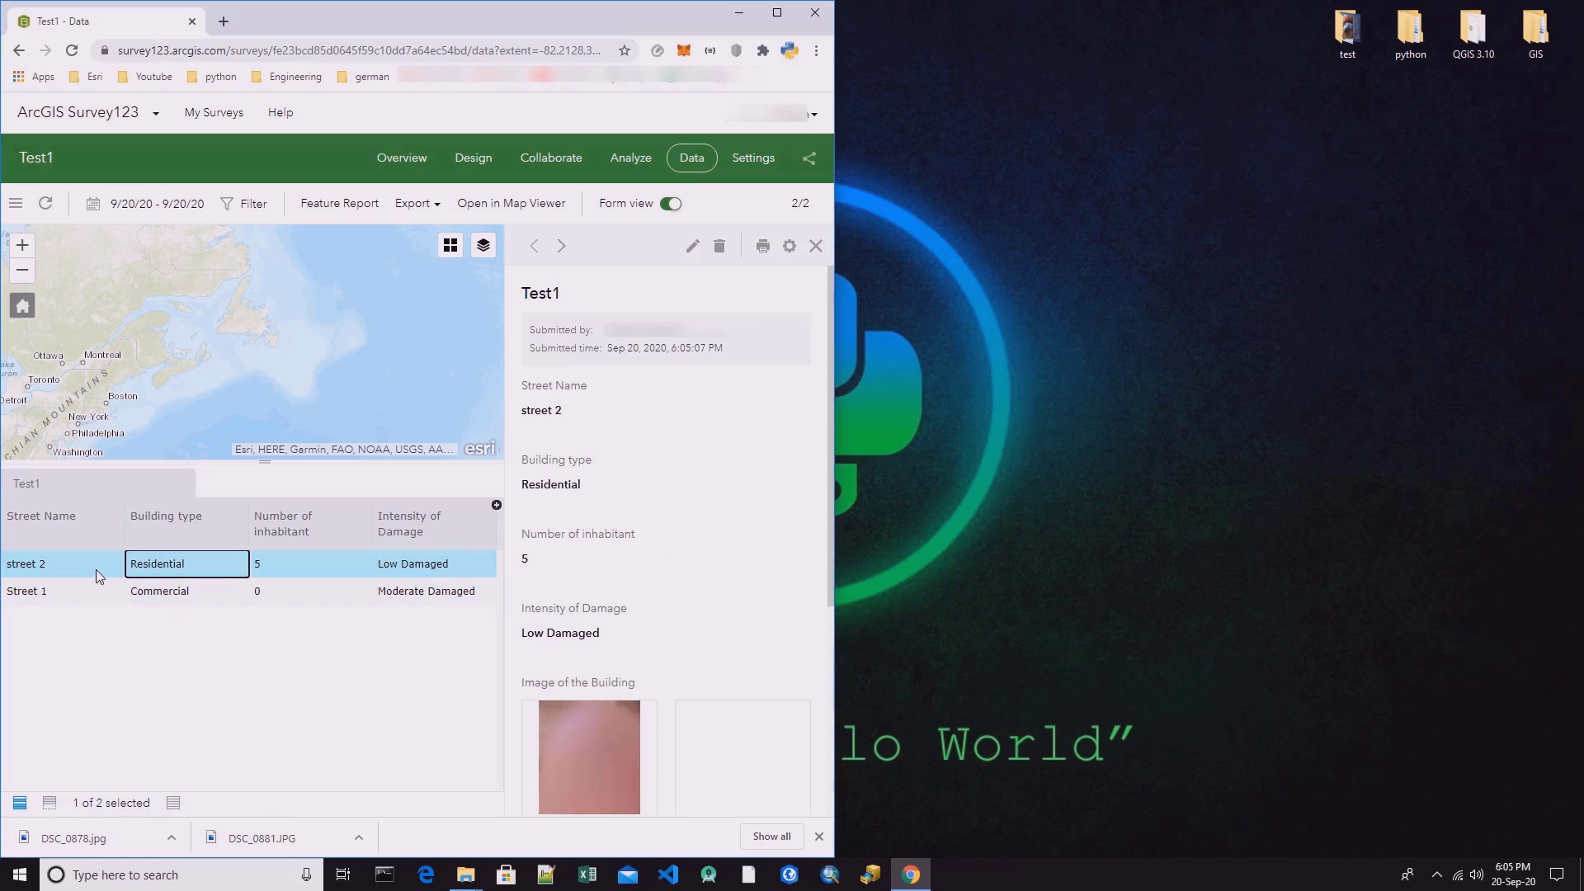
click(111, 591)
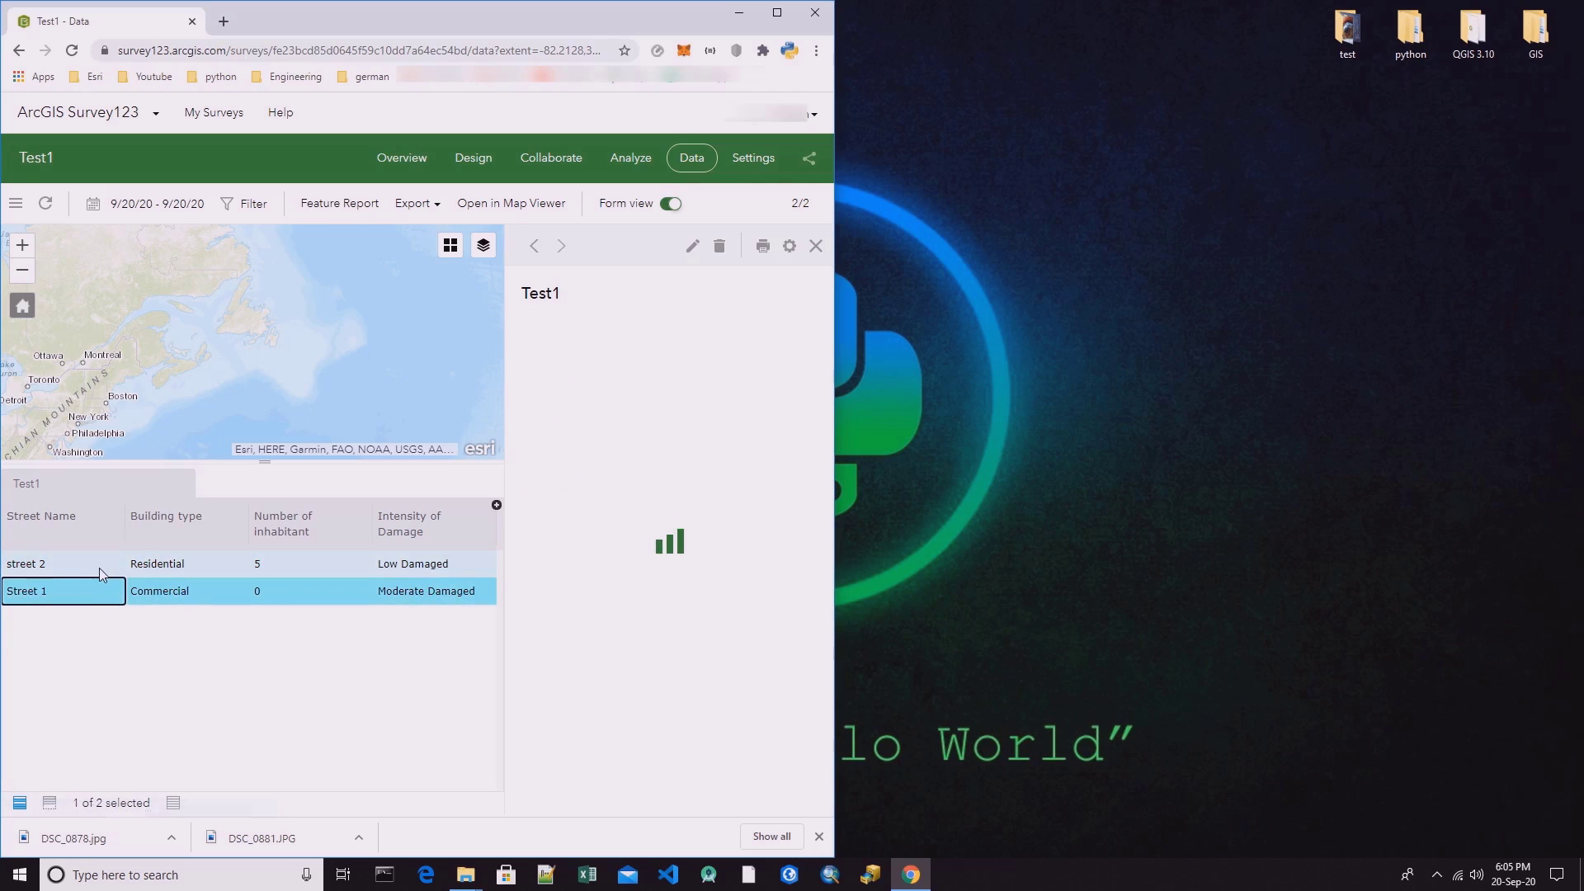
click(99, 567)
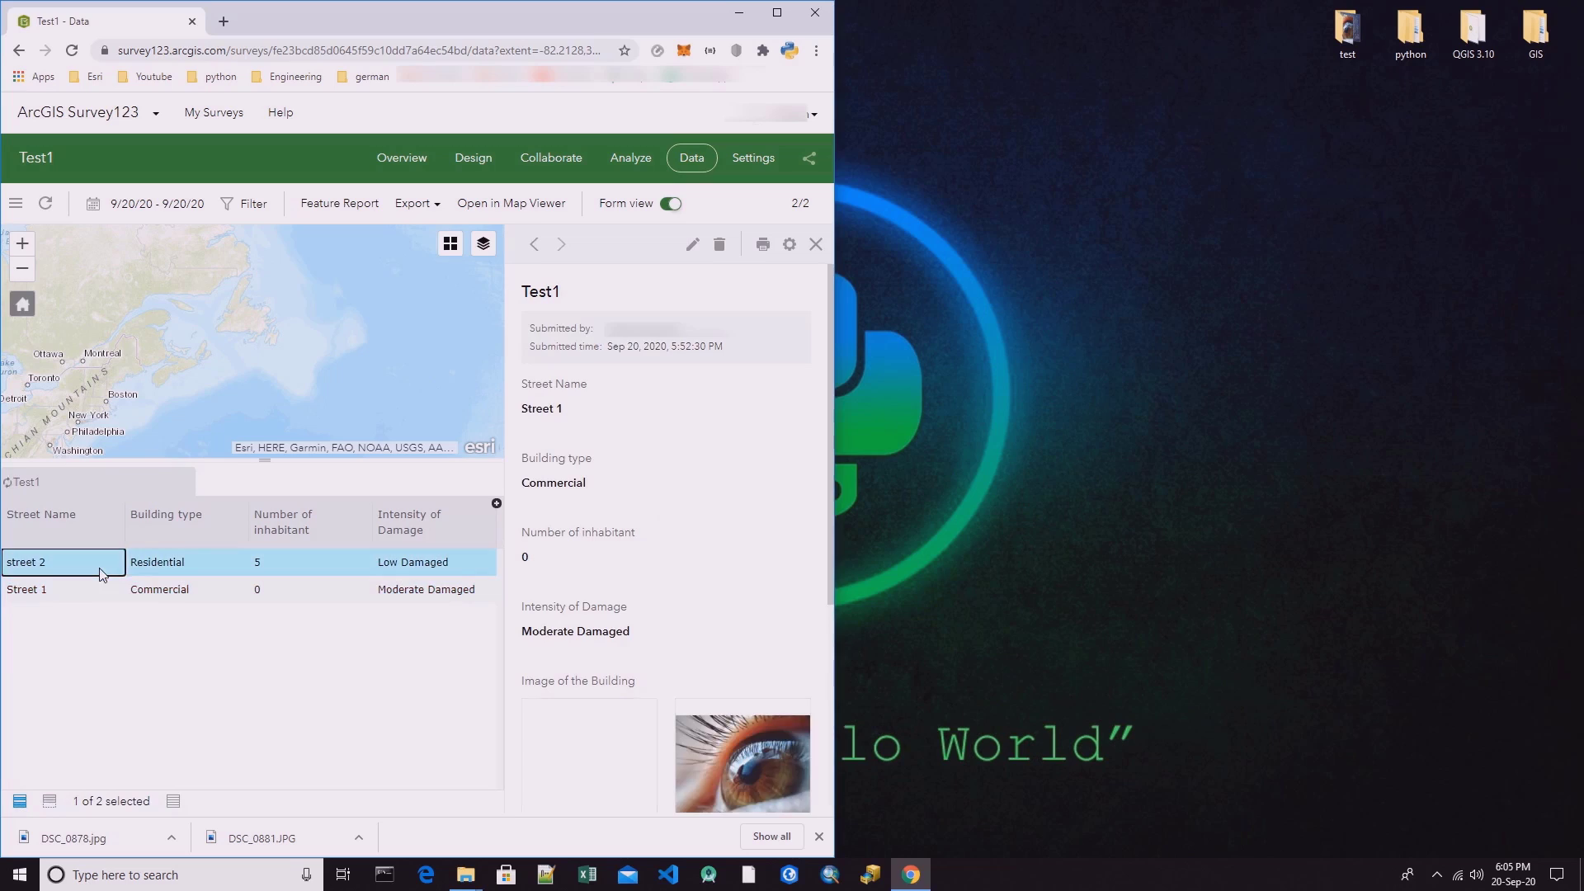
click(175, 571)
click(307, 573)
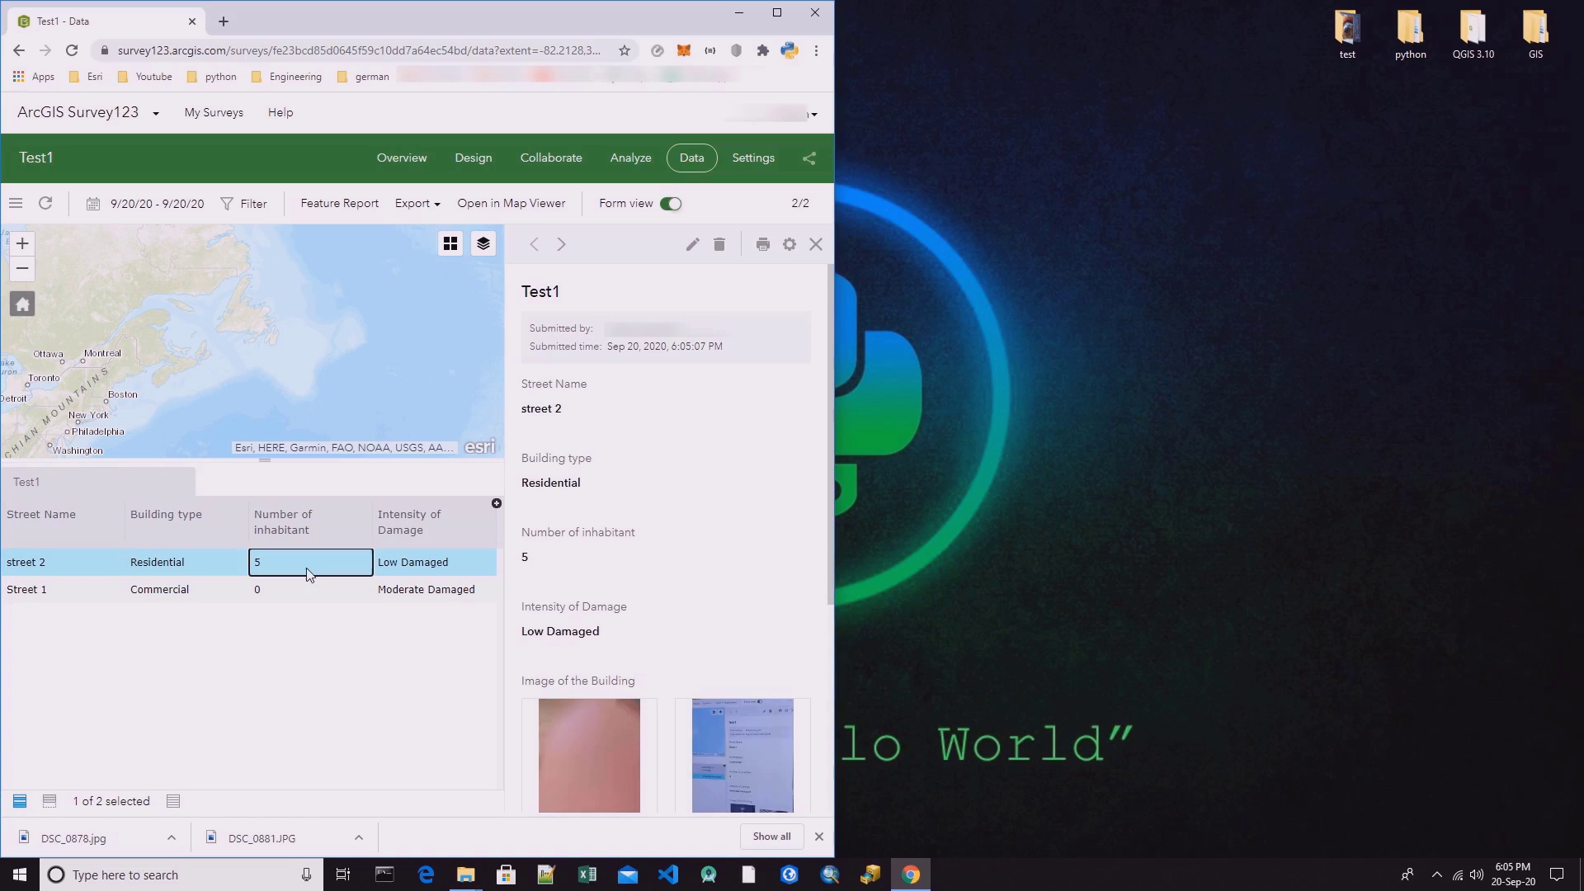
click(307, 644)
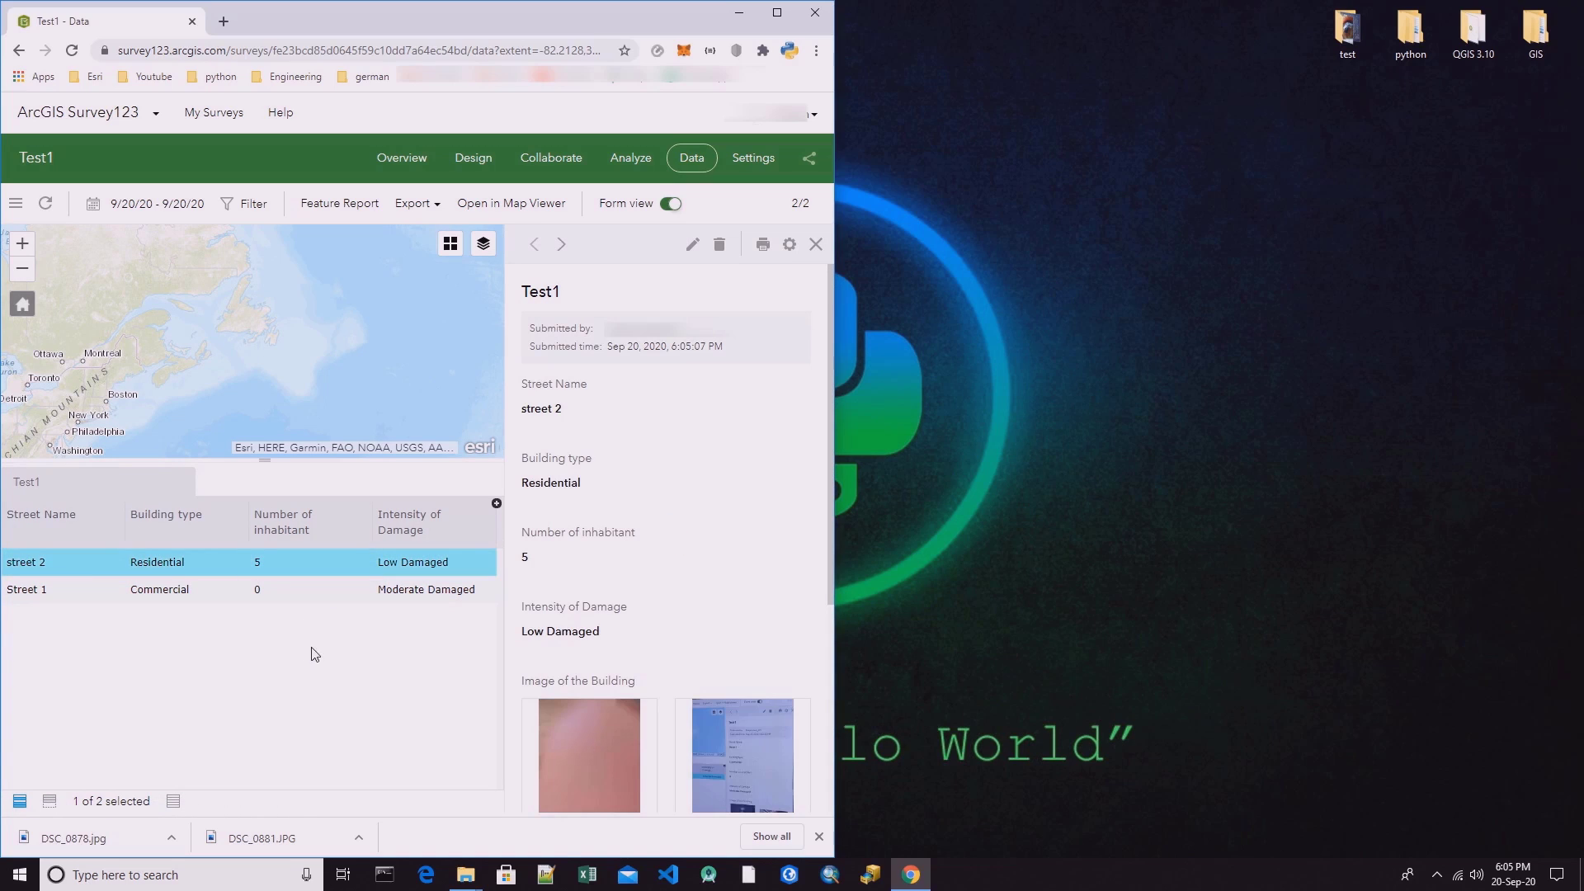
Maximize the browser window, select the Street 1 record and export the survey data as a File Geodatabase.
click(776, 14)
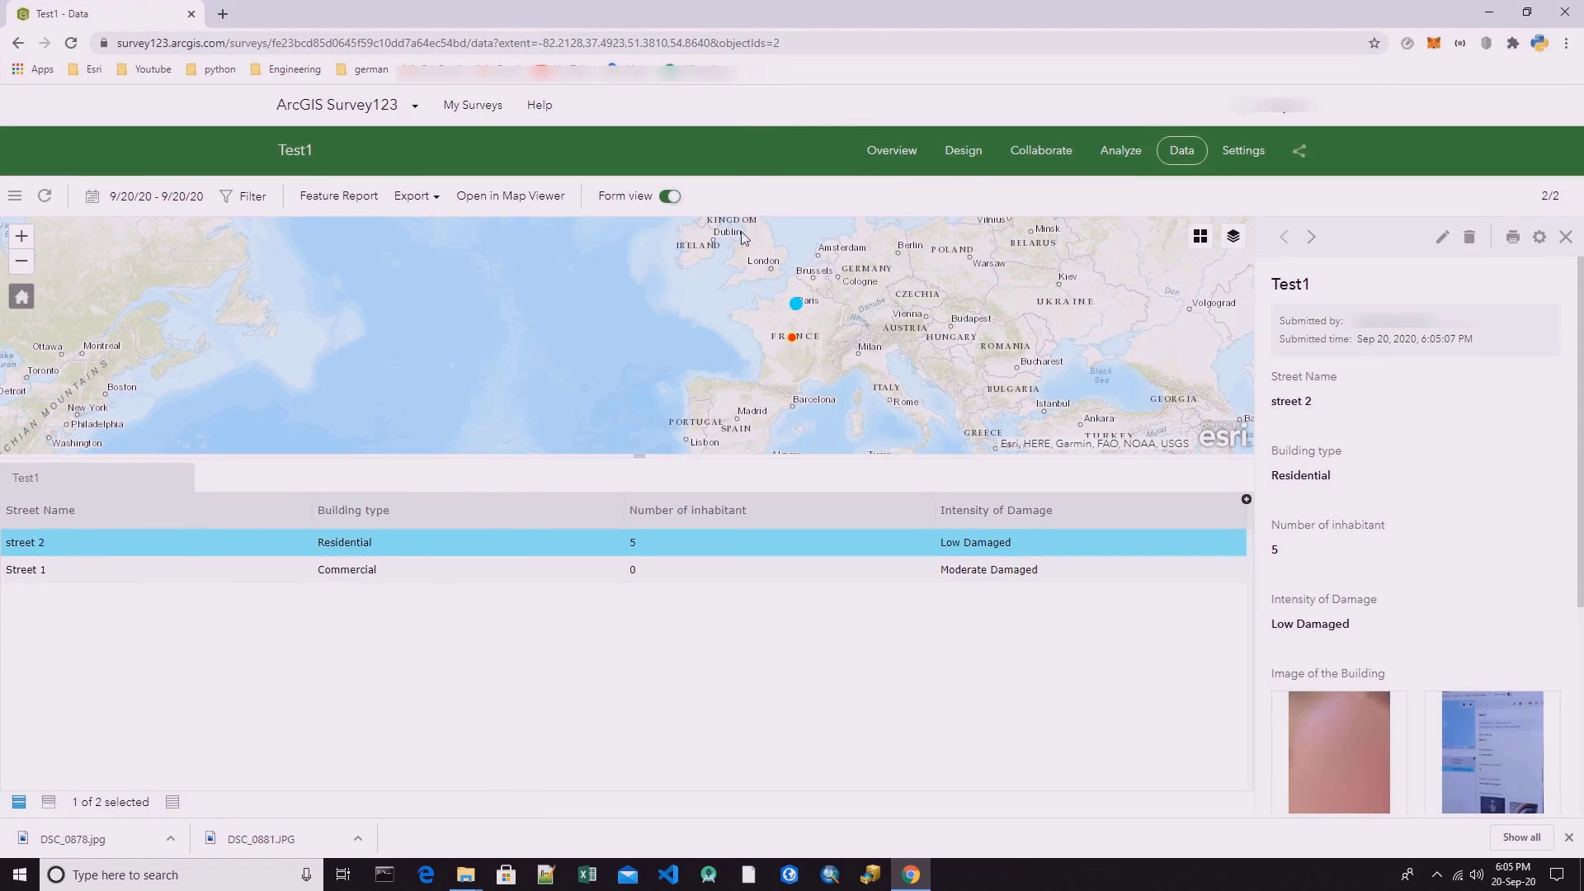
click(286, 575)
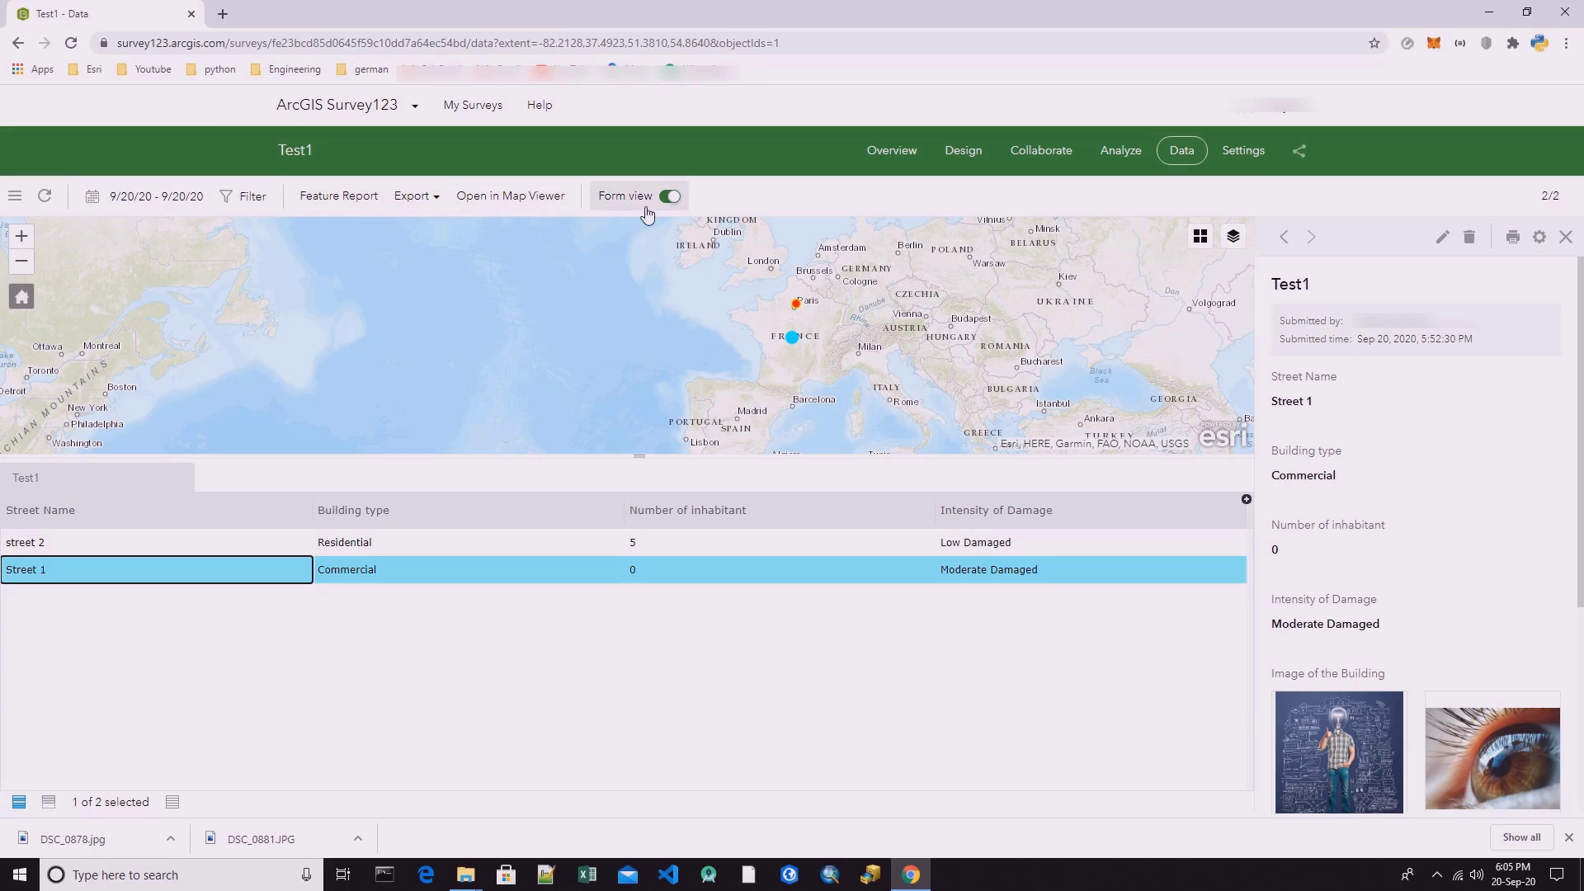
click(437, 207)
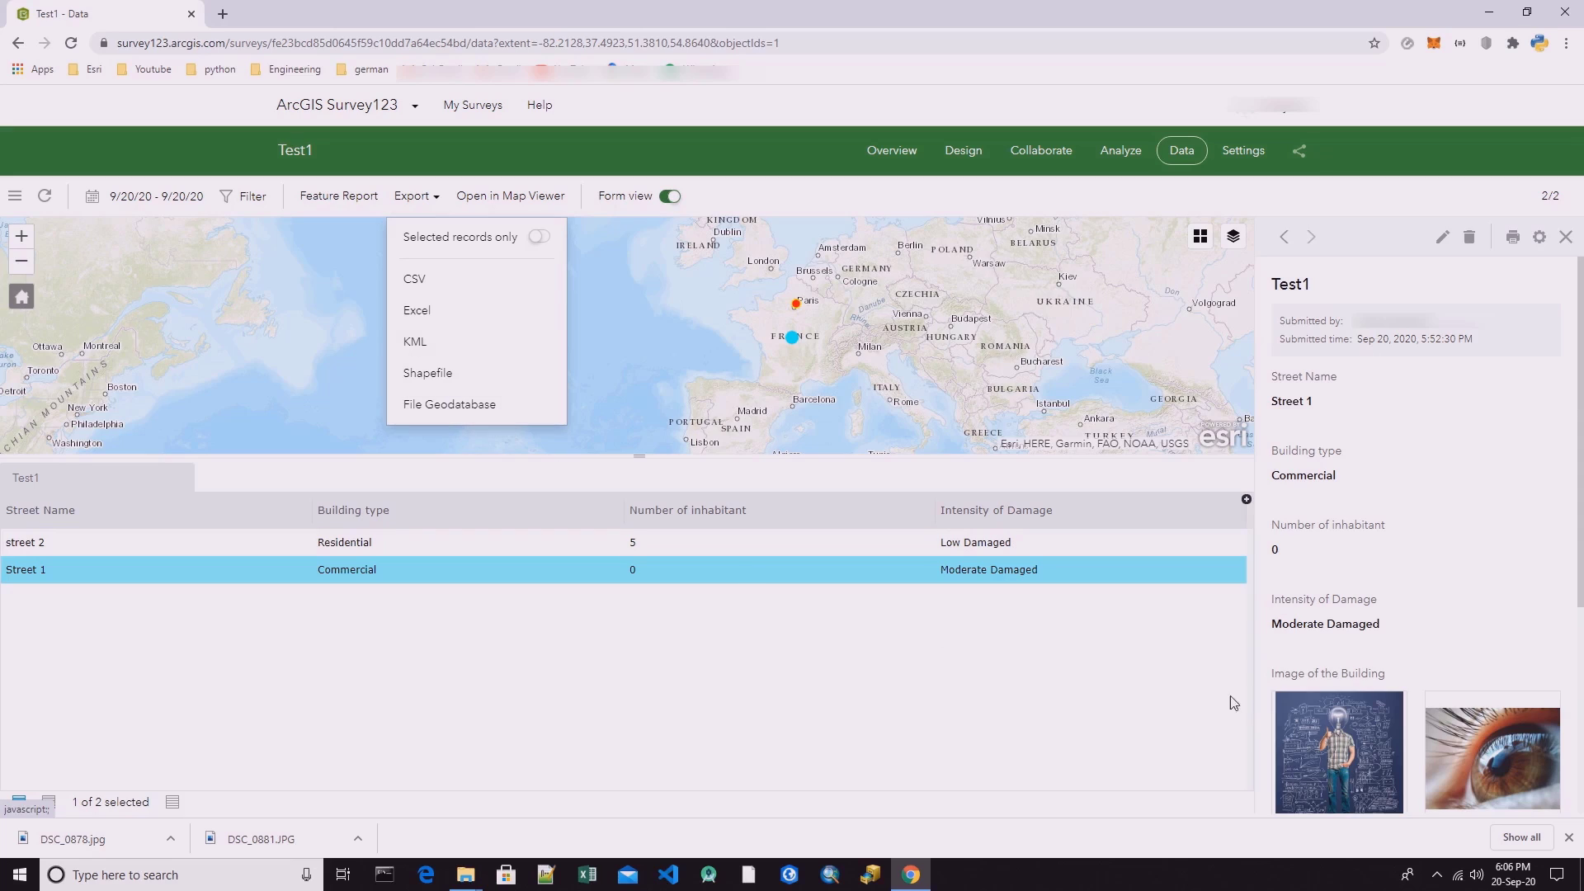
click(448, 406)
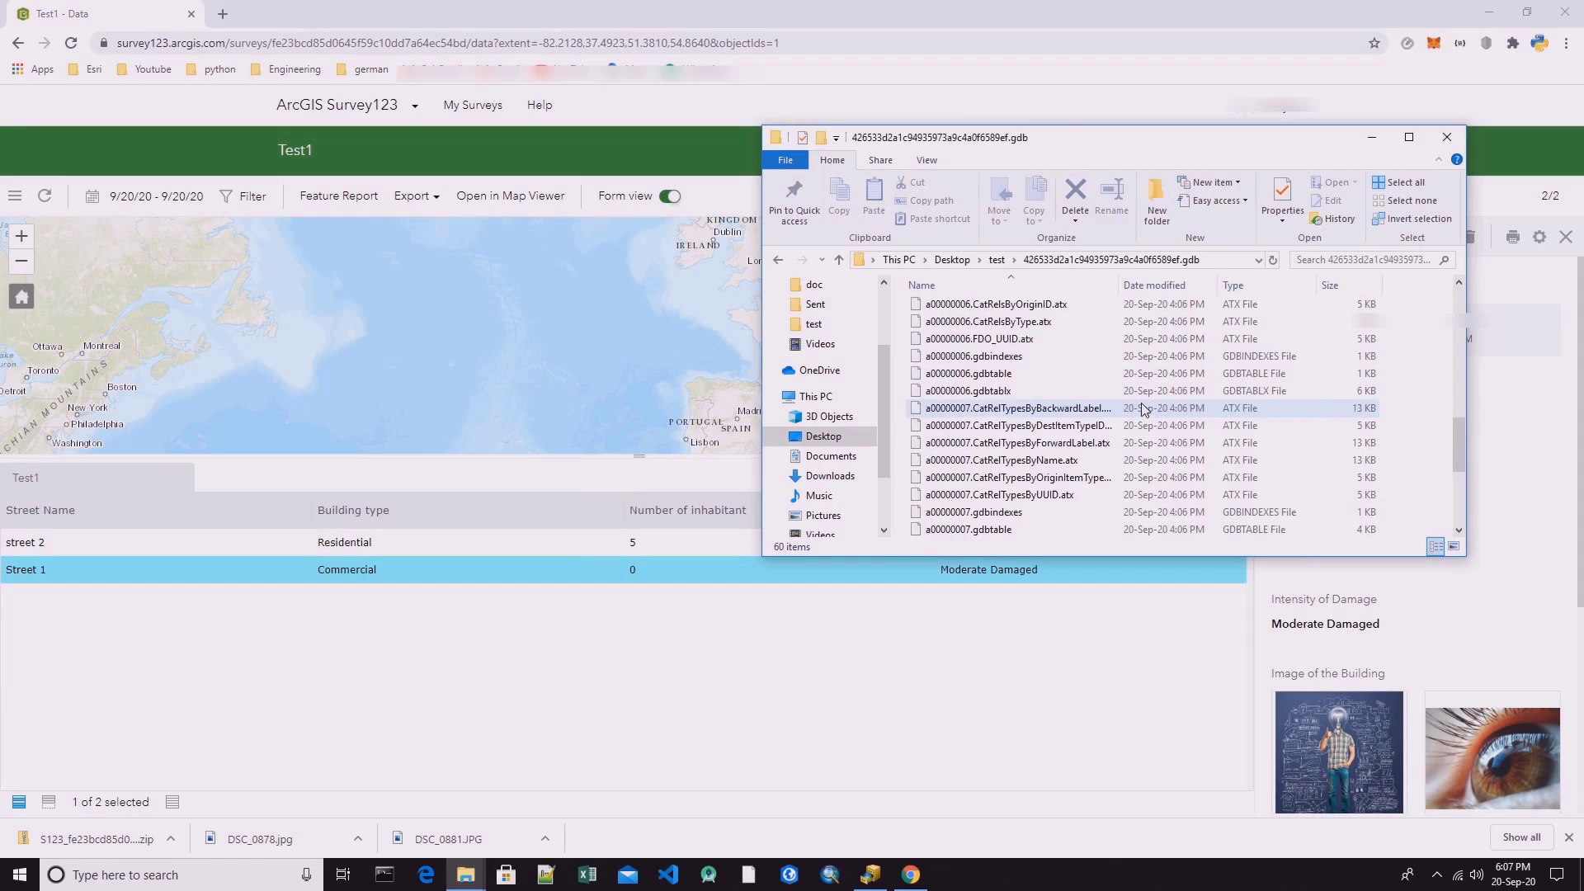
Return to the test folder in File Explorer, switch to ArcCatalog and snap its window to half the screen.
click(997, 259)
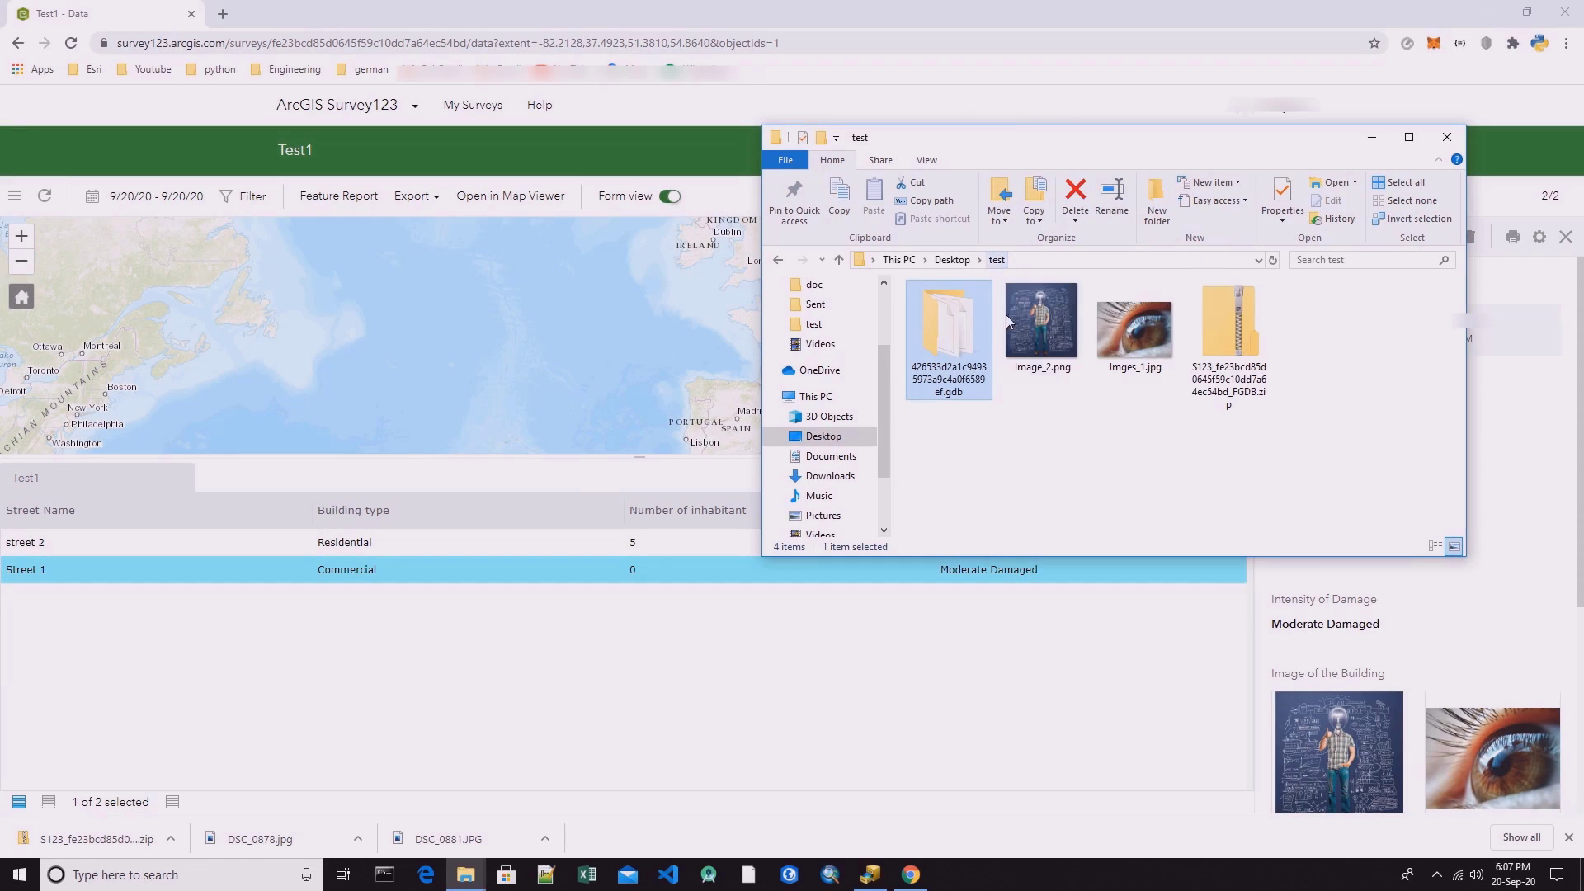
click(870, 875)
drag(852, 14, 4, 429)
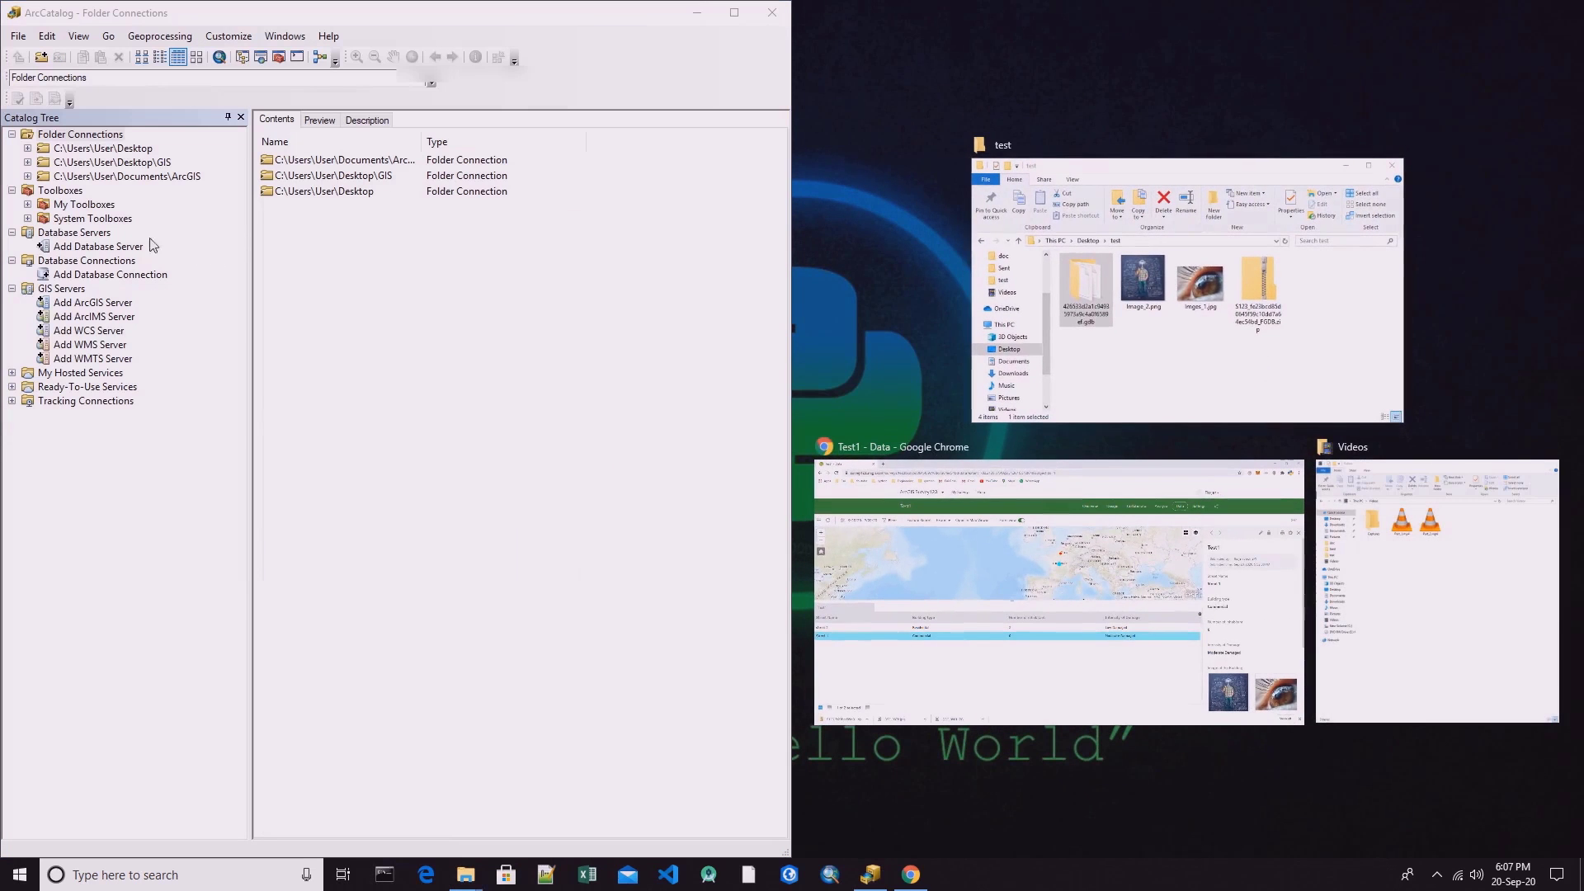
Browse to the Desktop's test folder in the catalog, refresh it and open the exported .gdb geodatabase.
double_click(124, 155)
double_click(77, 191)
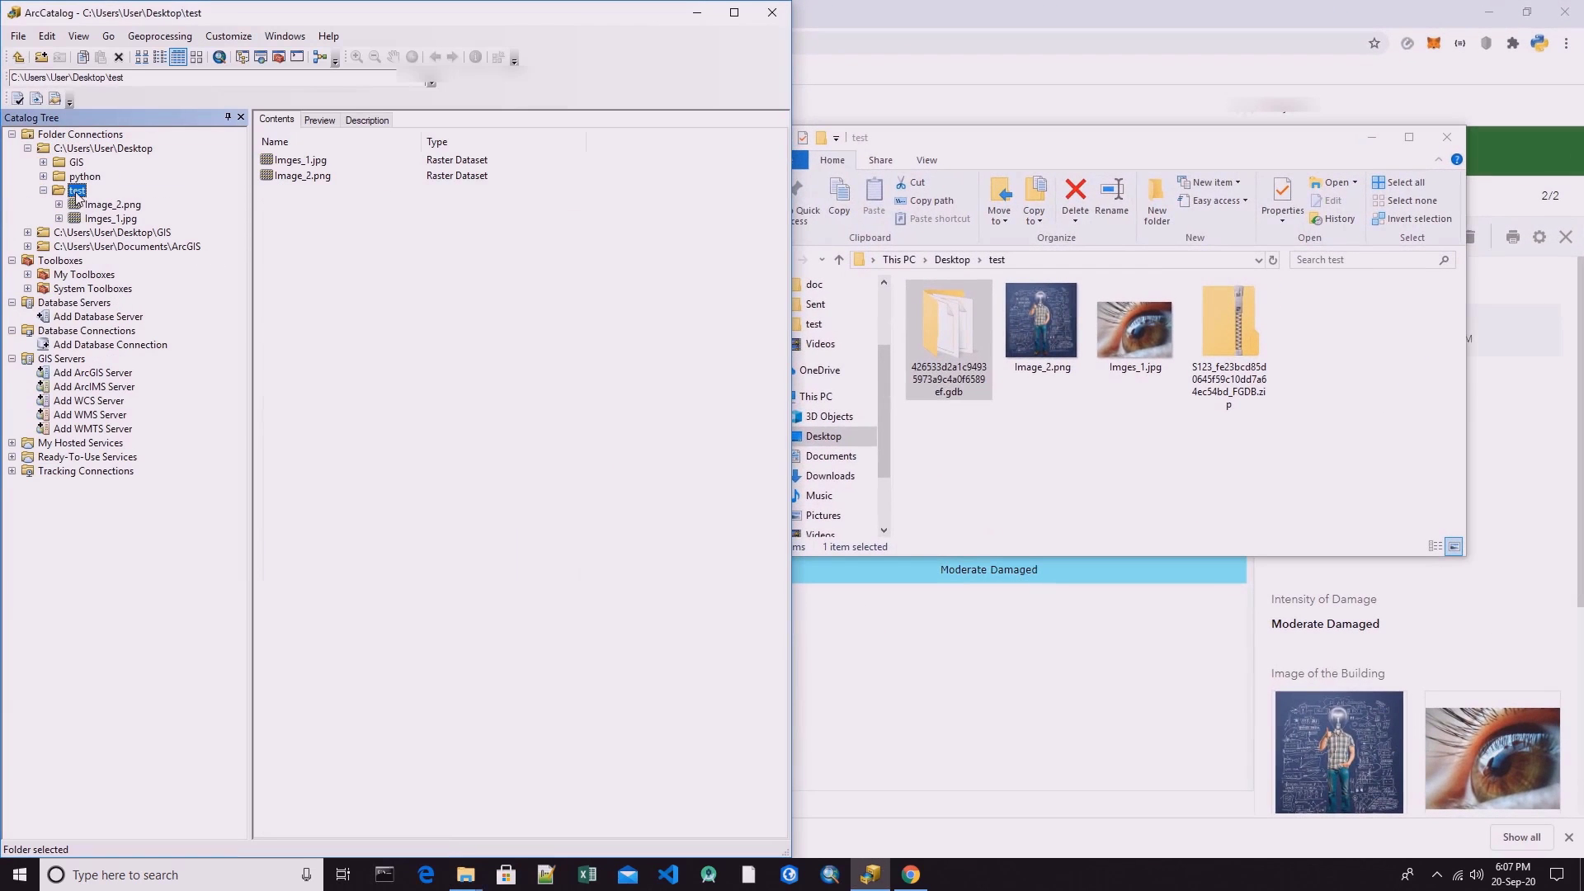
right_click(377, 227)
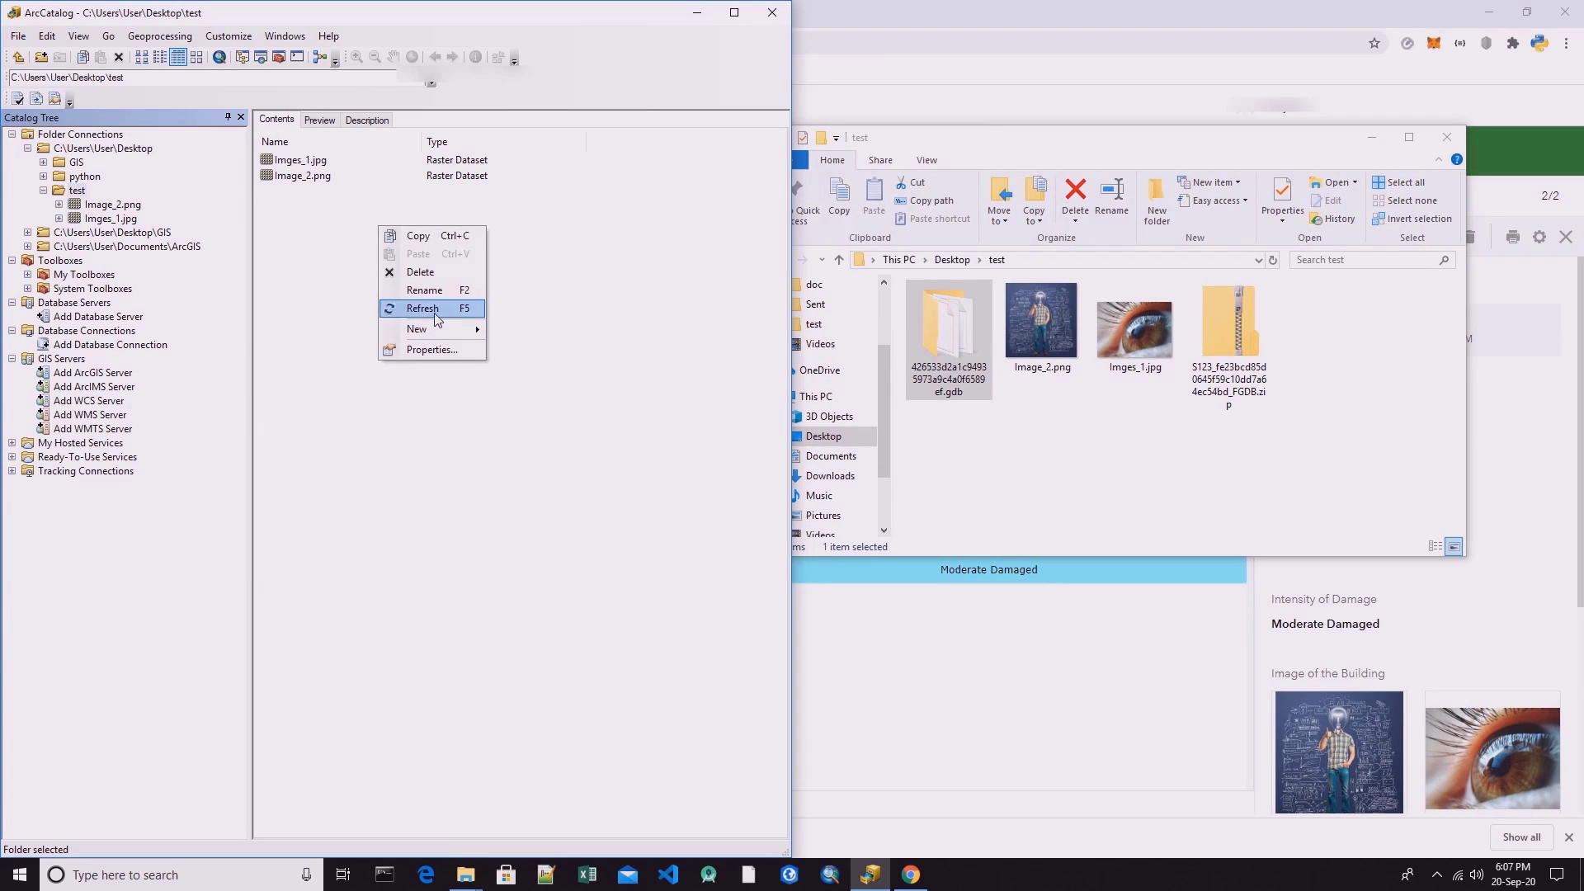
click(444, 310)
click(128, 204)
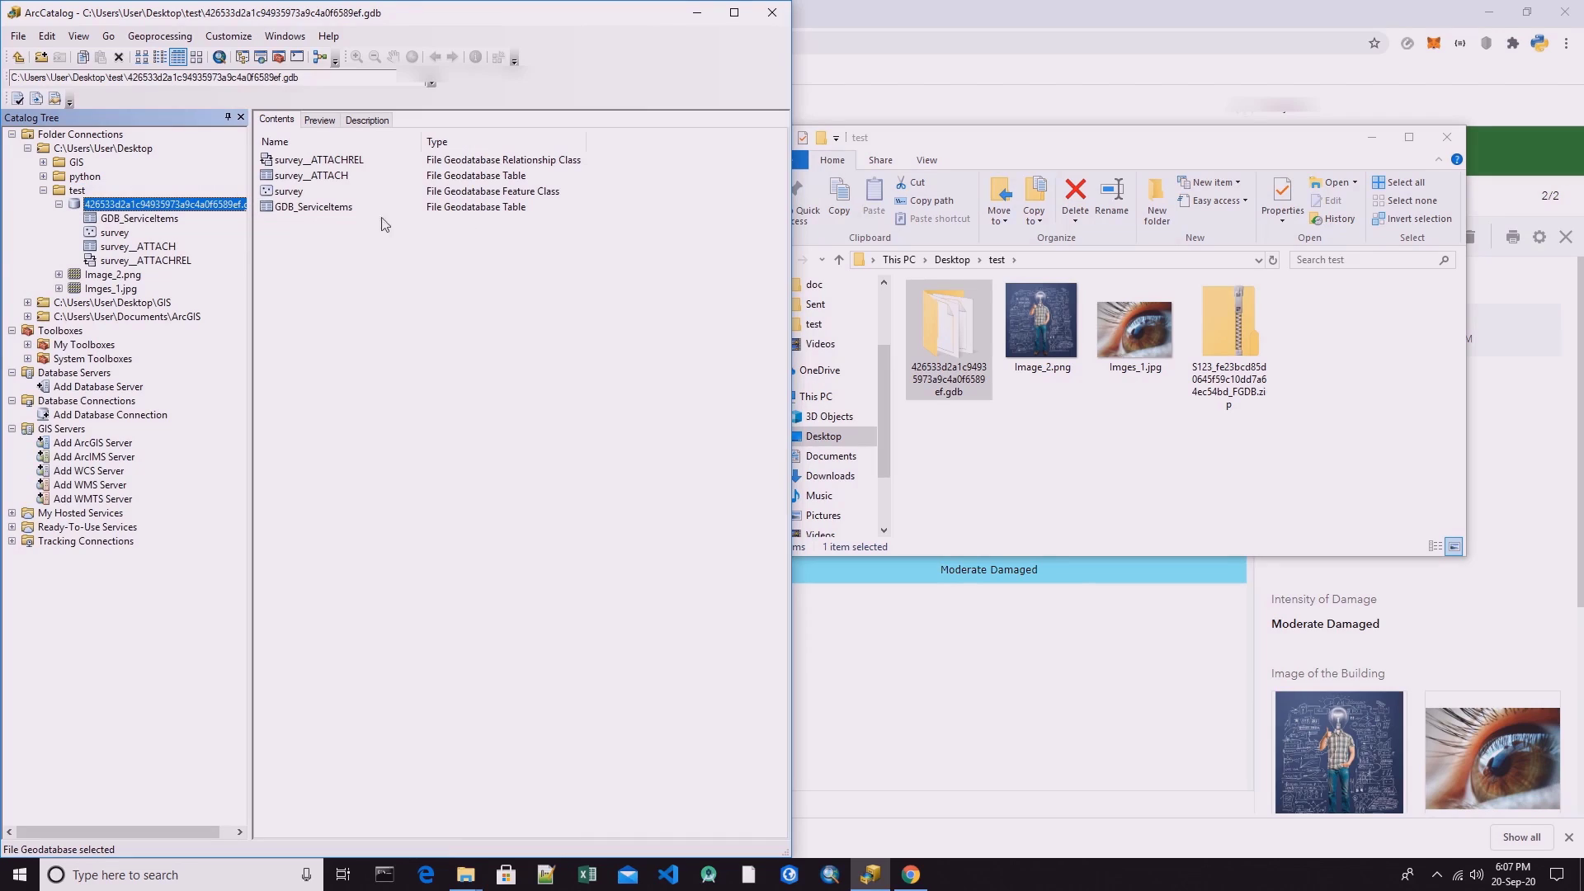
Preview the survey feature class's geography, identify the northern point and enlarge the Identify Results window to read its attributes.
click(113, 233)
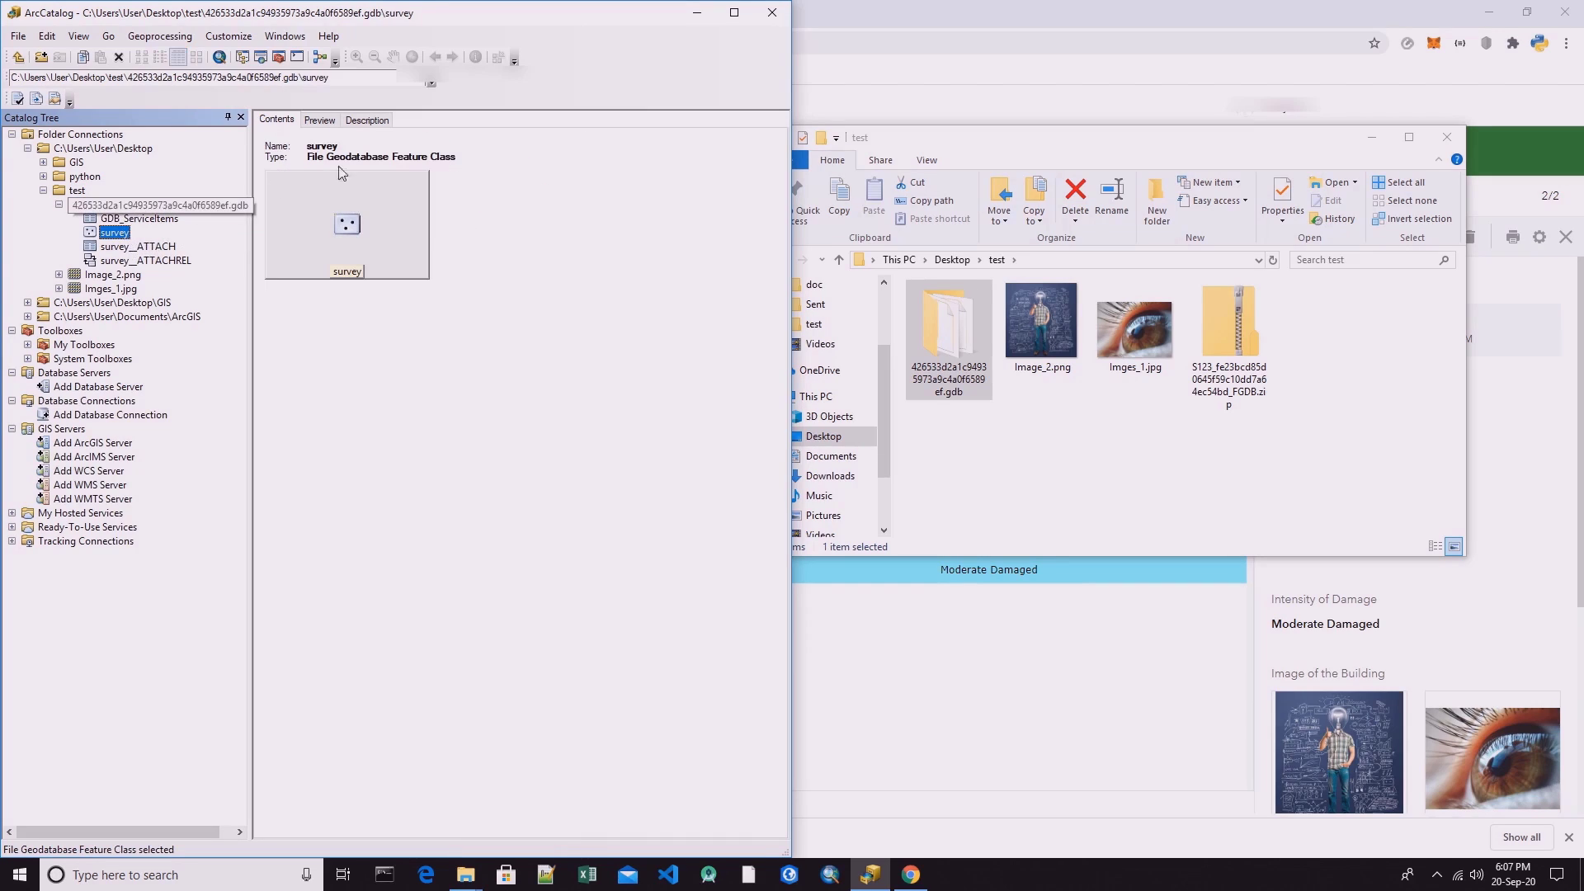
click(308, 123)
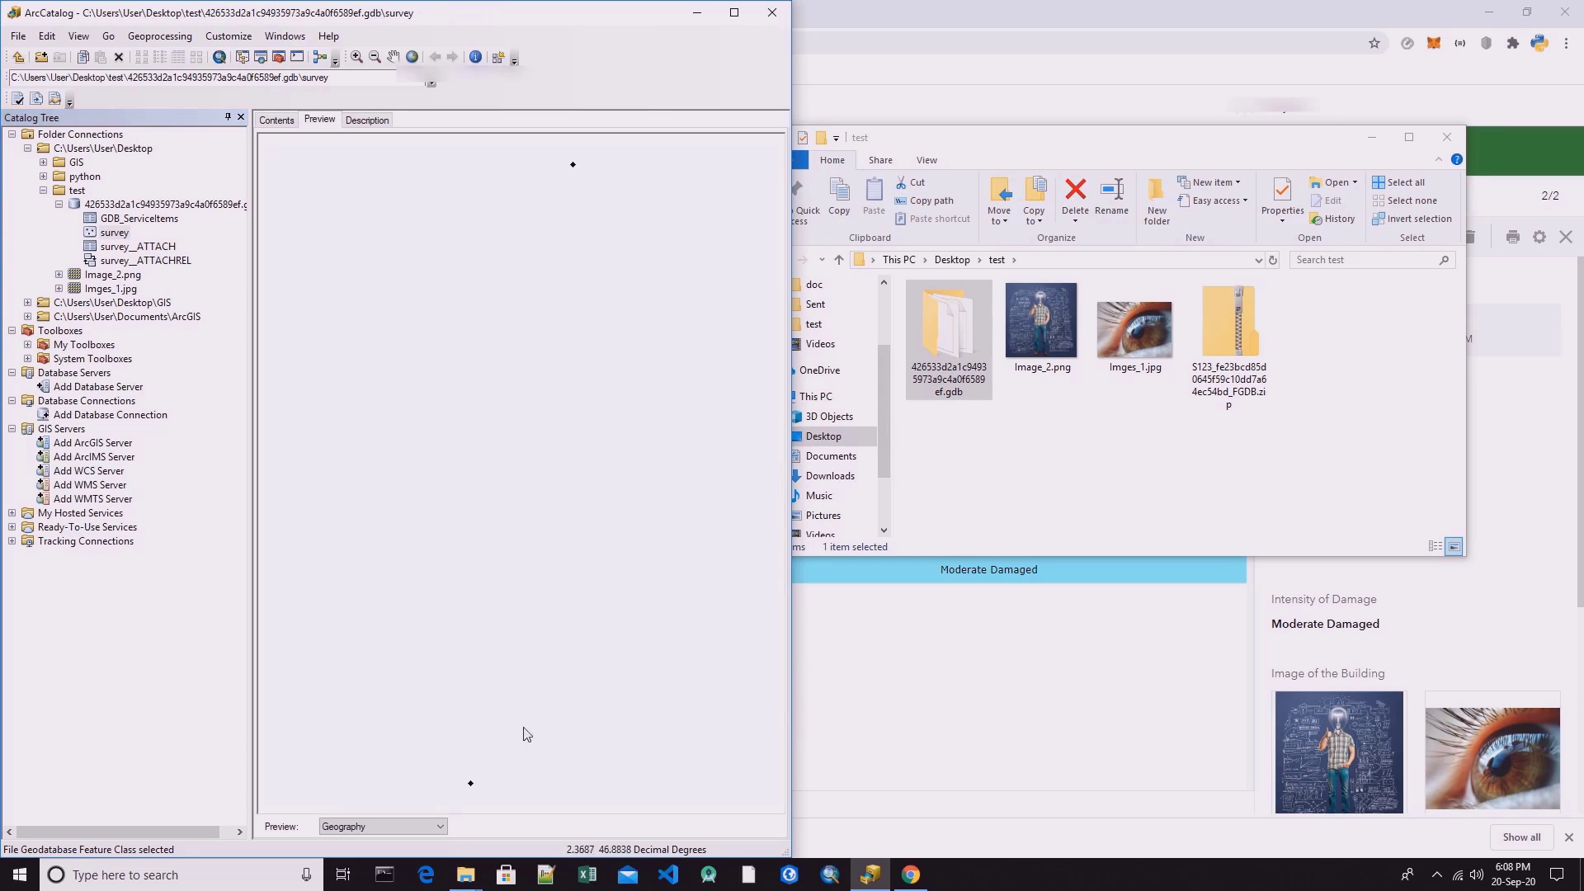
click(475, 57)
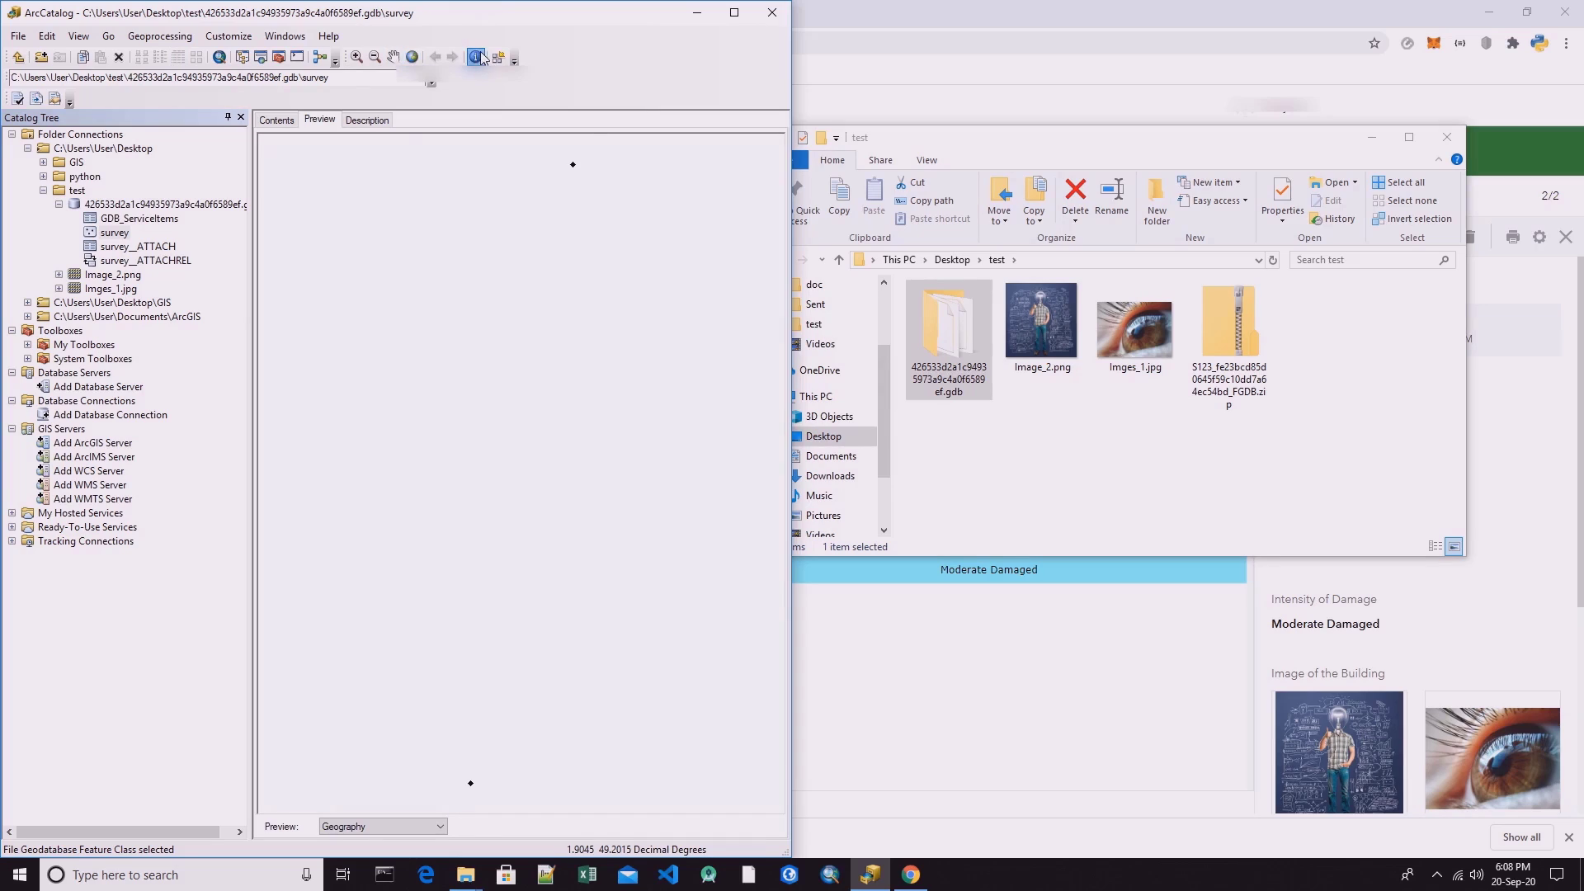
click(575, 169)
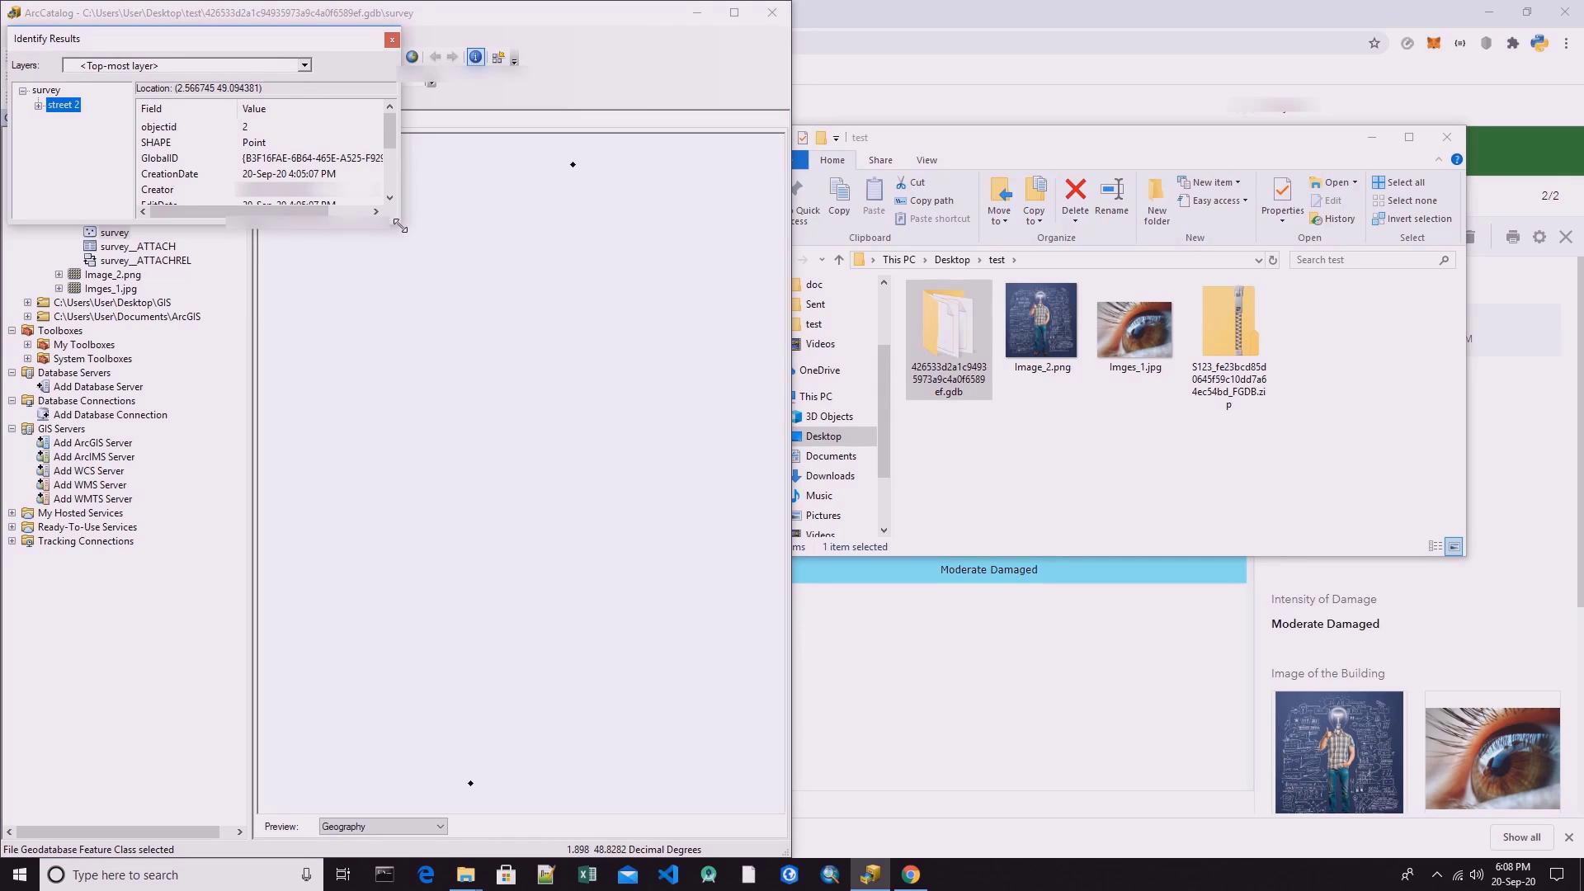
drag(398, 225, 596, 401)
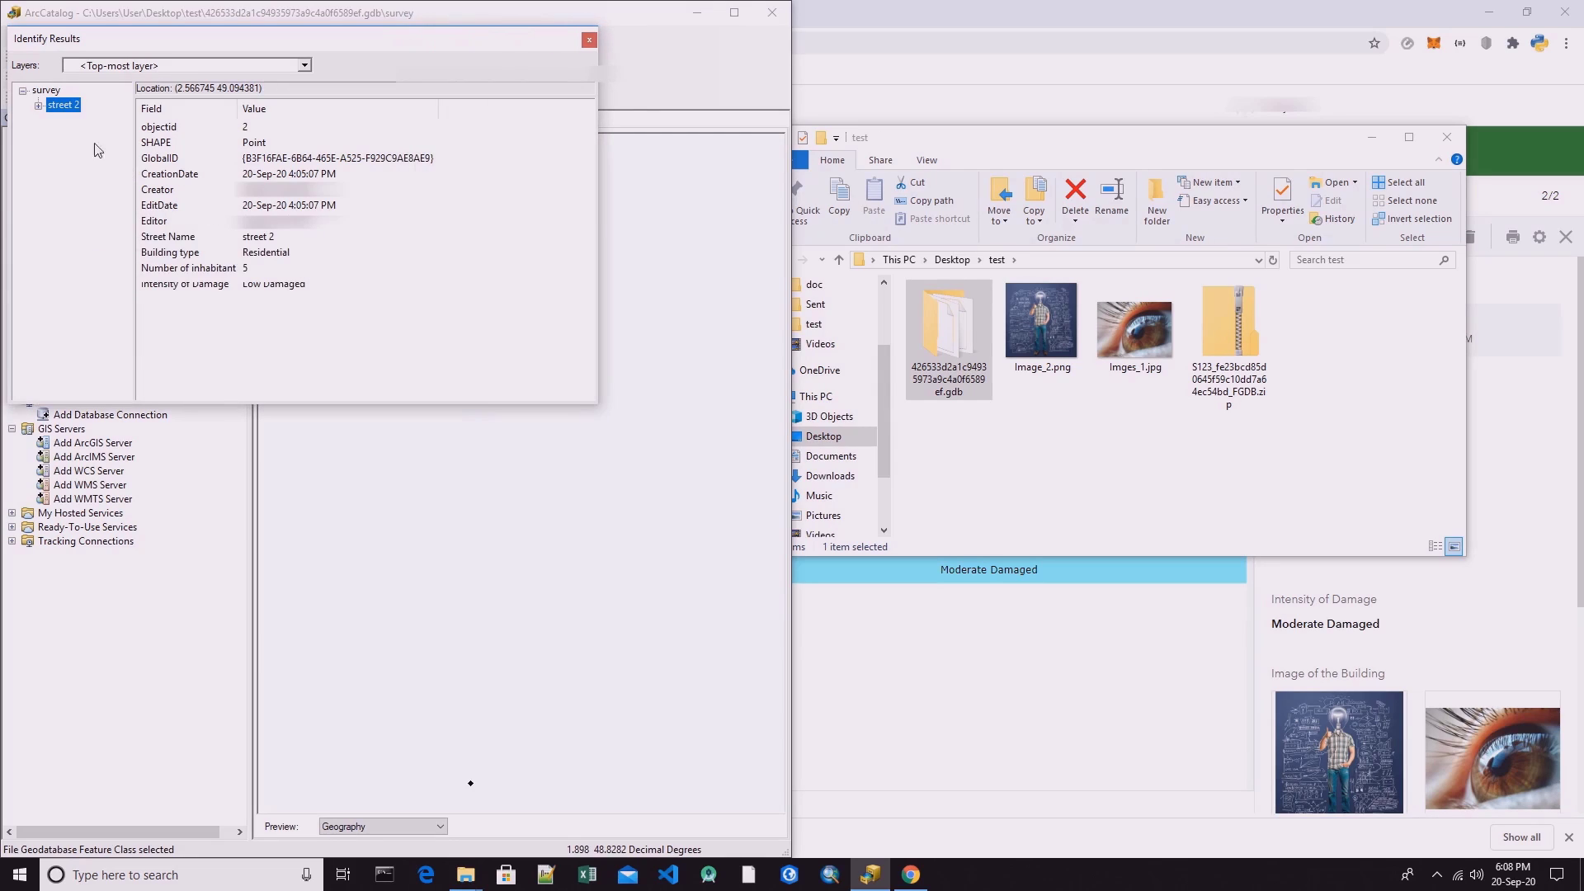
Expand the street 2 record's attachments in the identify results, inspect attachments 4 and 3, and close the results.
click(38, 105)
click(82, 119)
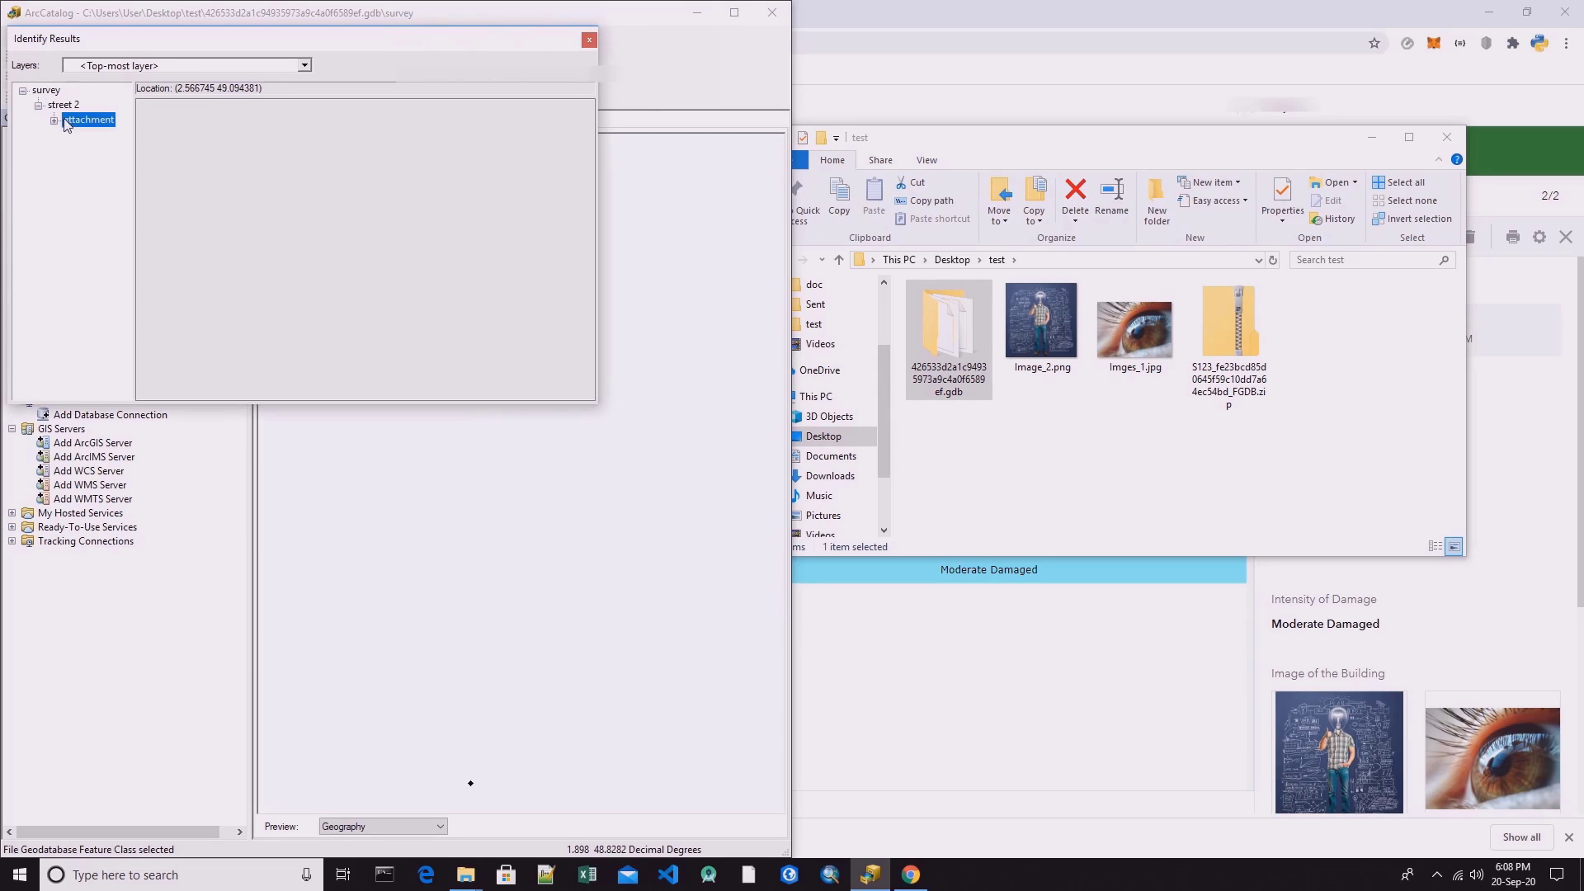
click(53, 120)
click(82, 134)
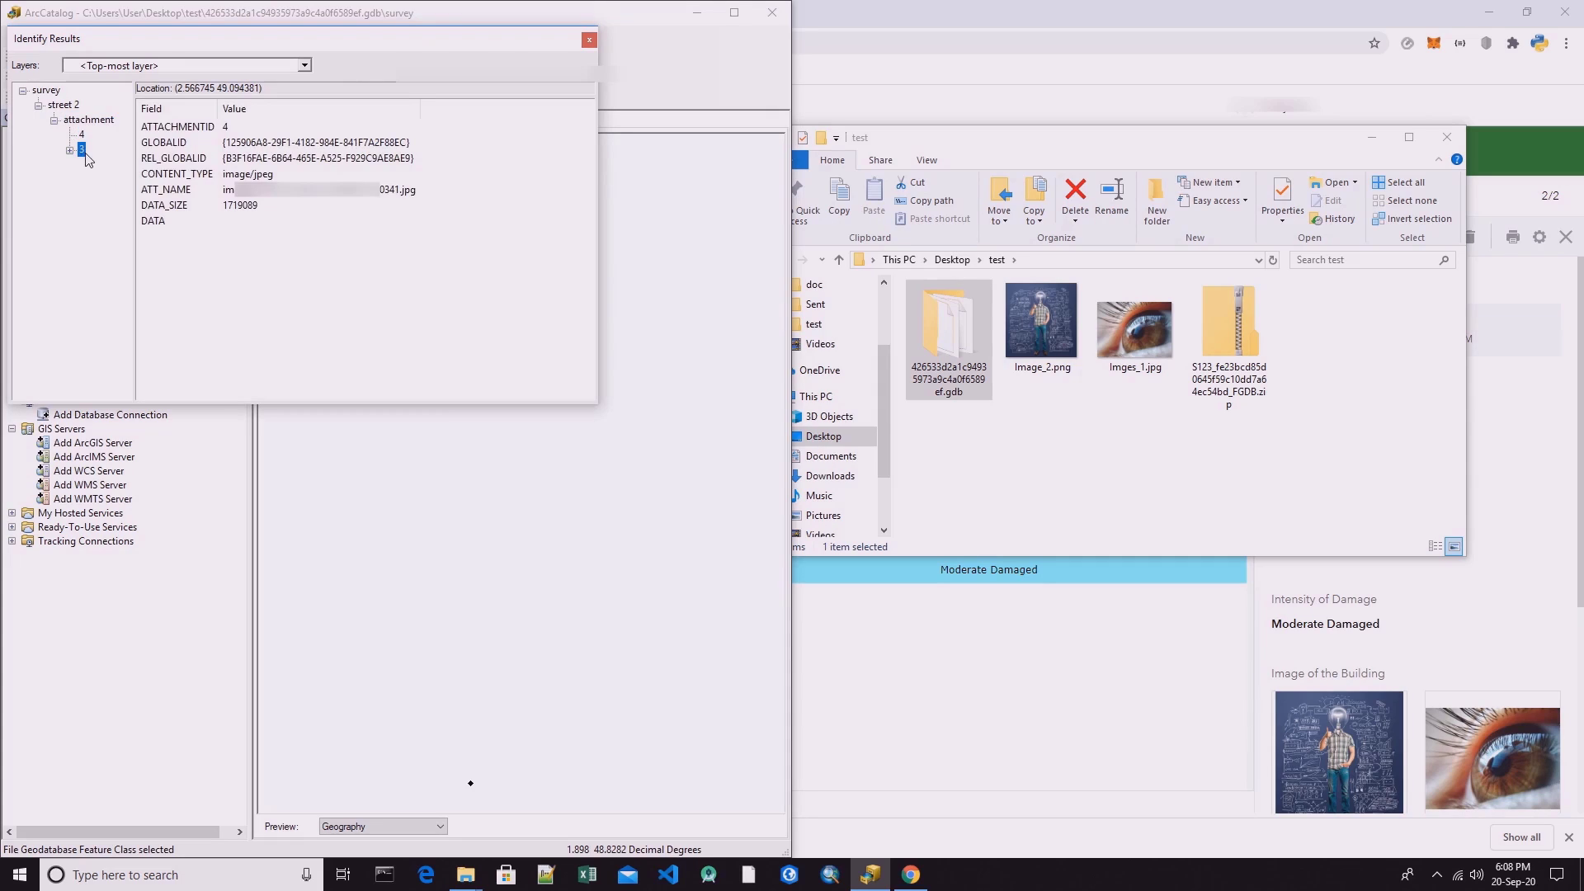
click(81, 150)
click(590, 41)
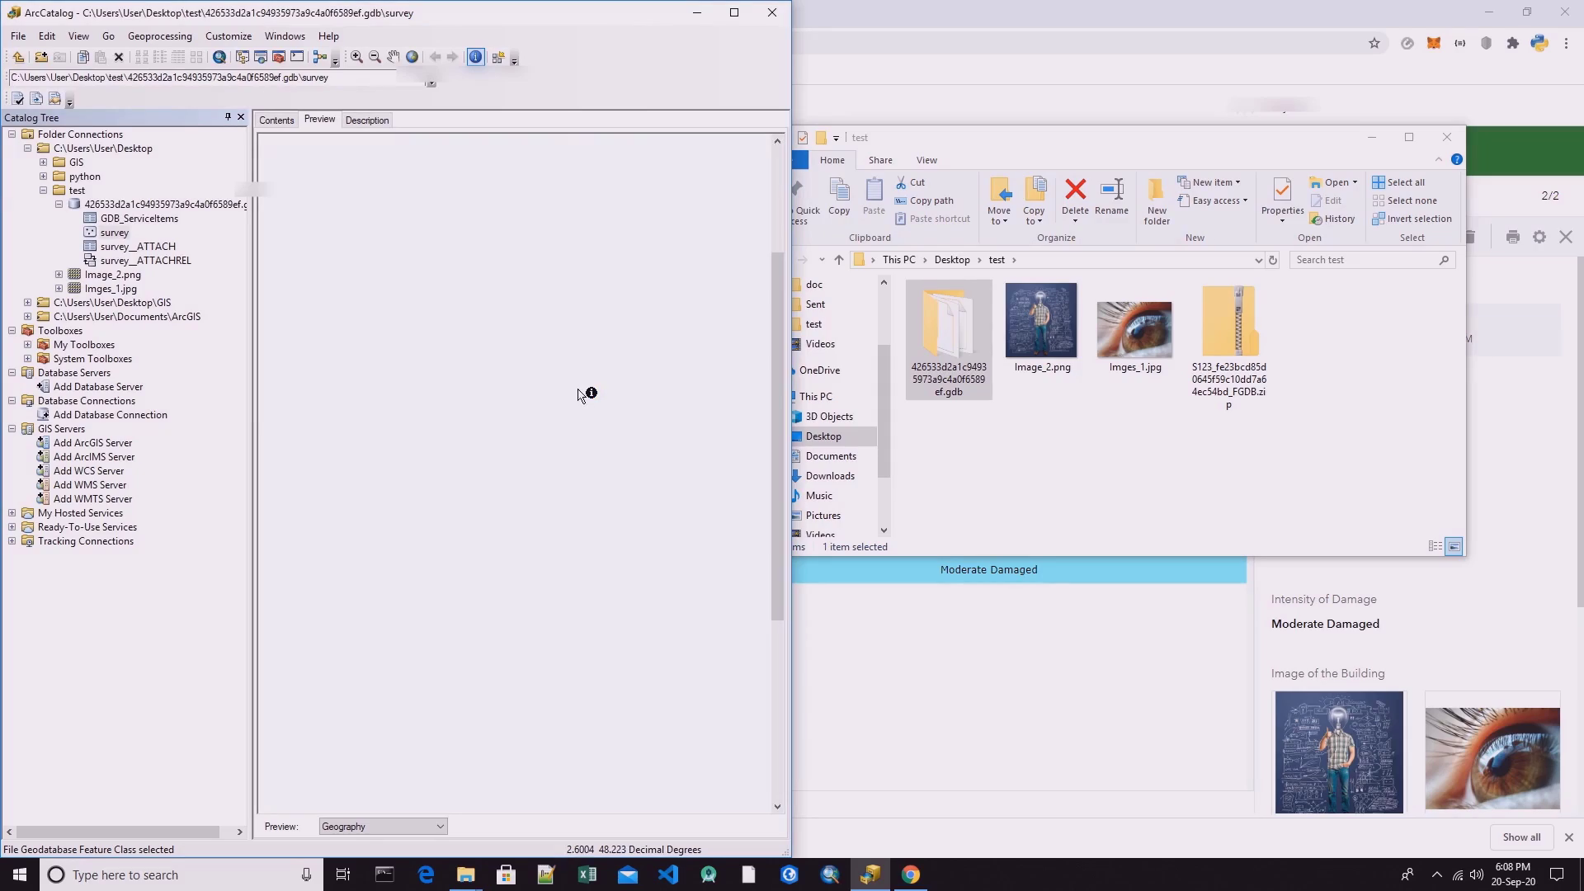
scroll(574, 379, up, 1)
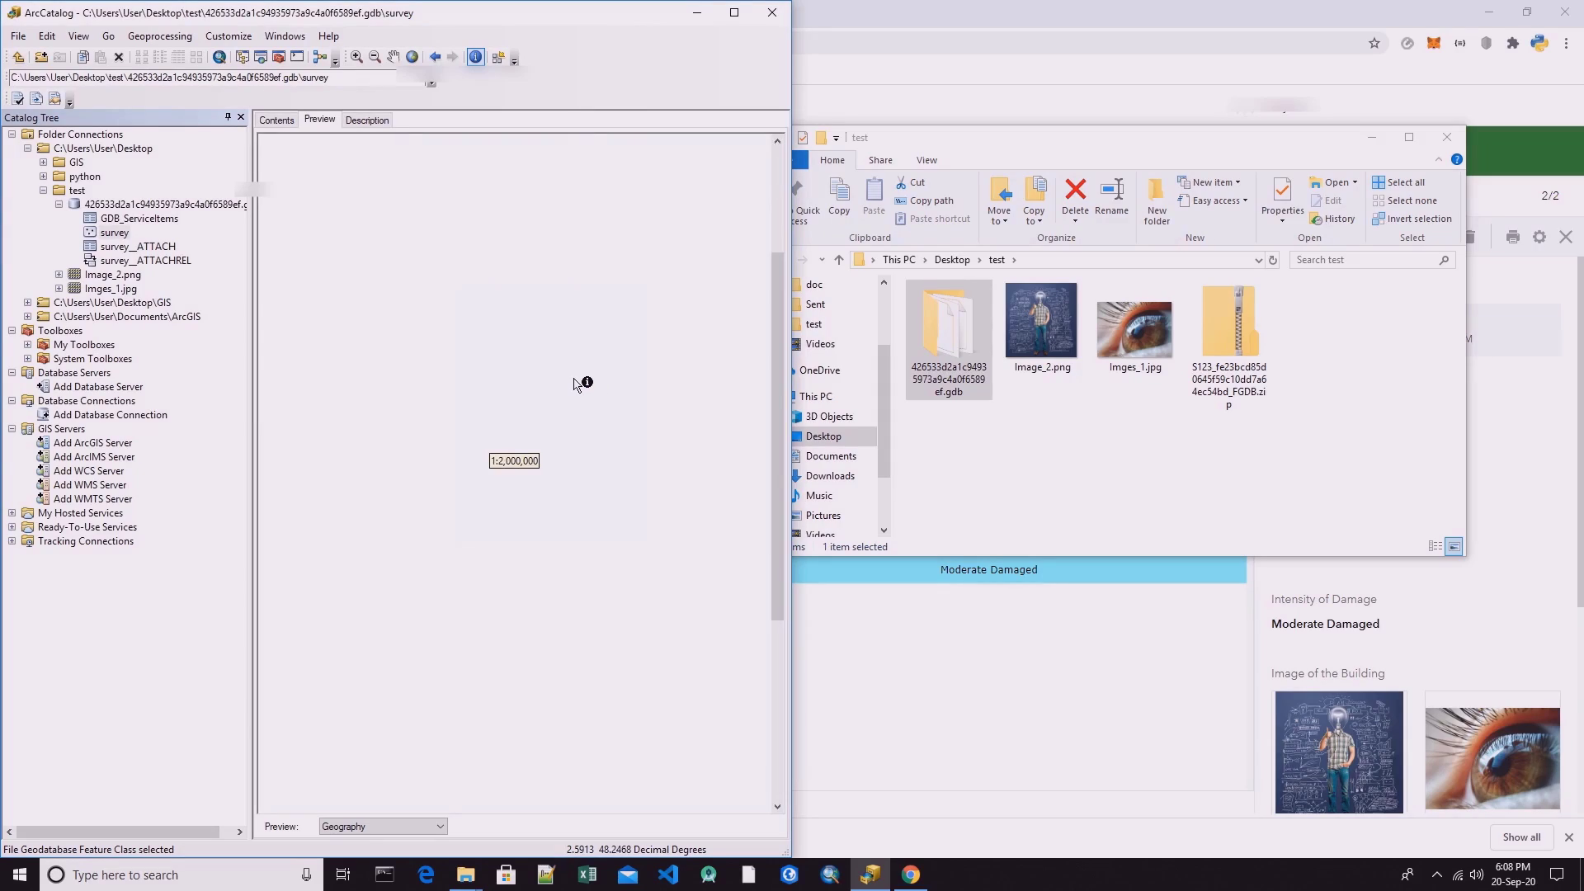